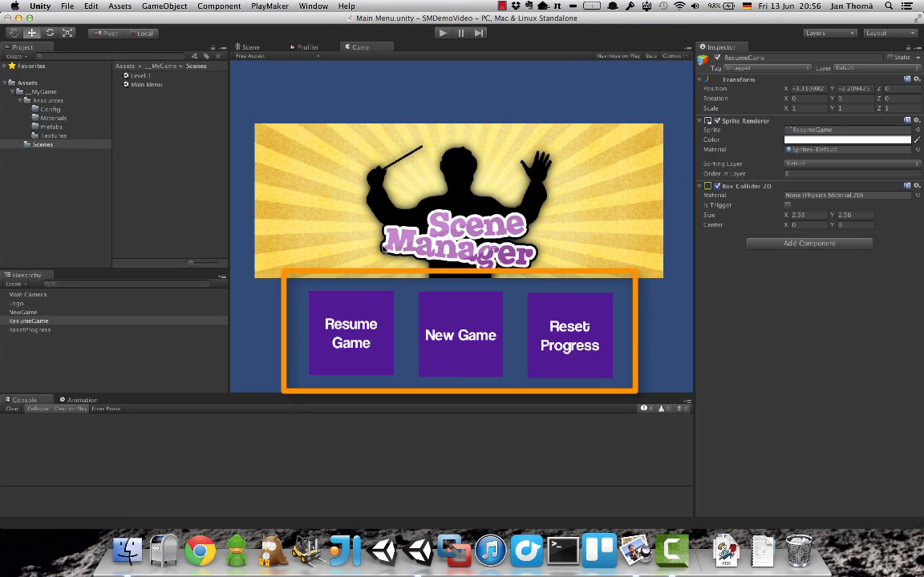
Open the Level 1 scene, saving the changes made in the Main Menu scene
double_click(147, 84)
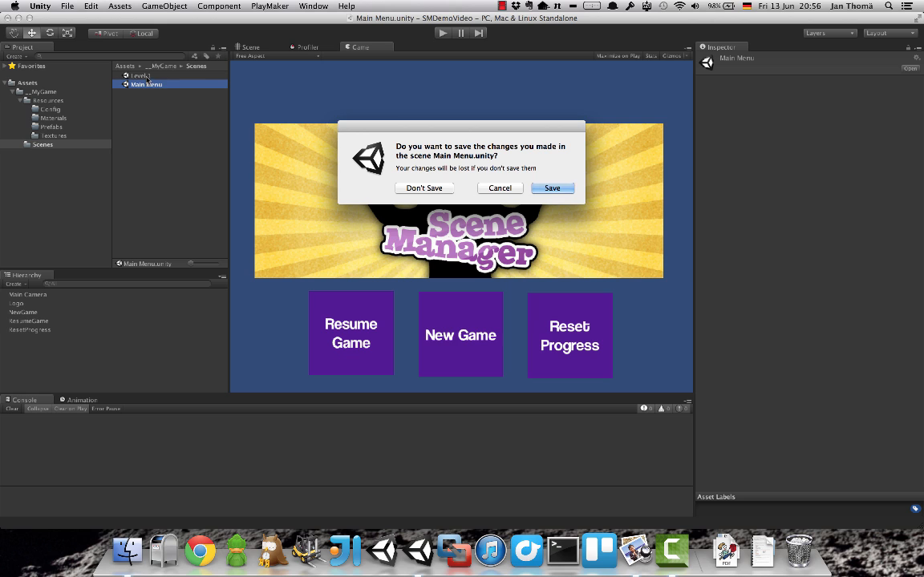
left_click(499, 188)
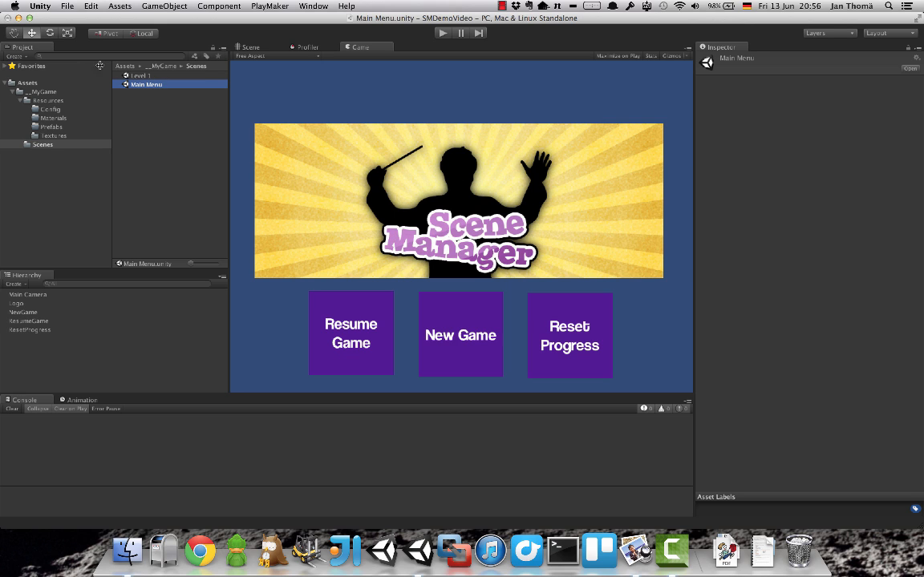
double_click(140, 76)
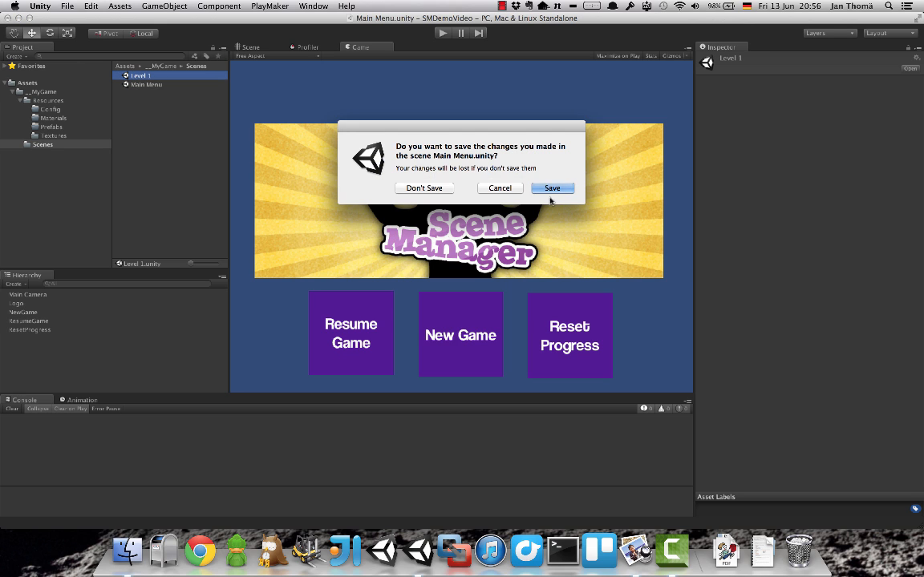
left_click(552, 189)
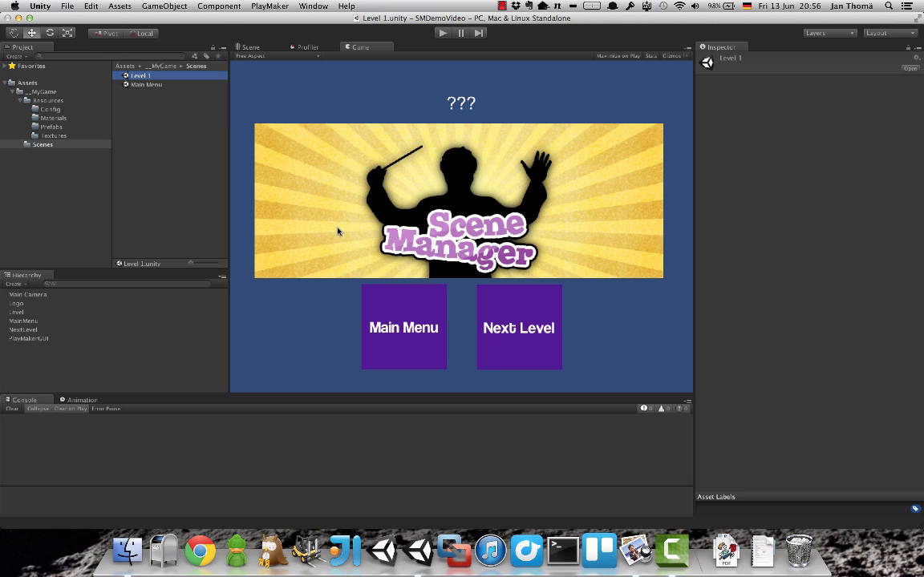
Import the complete Scene Manager package from the Asset Store into the project
left_click(311, 6)
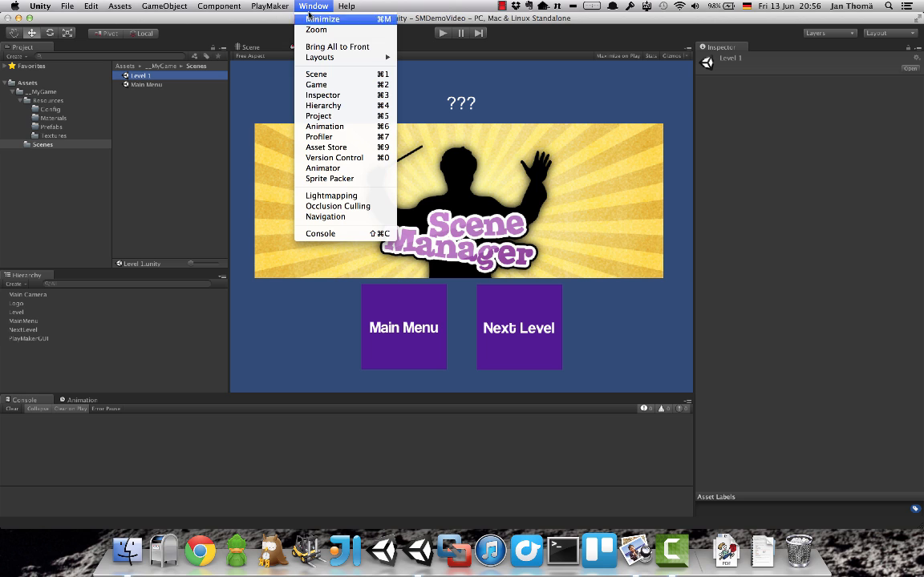
left_click(328, 150)
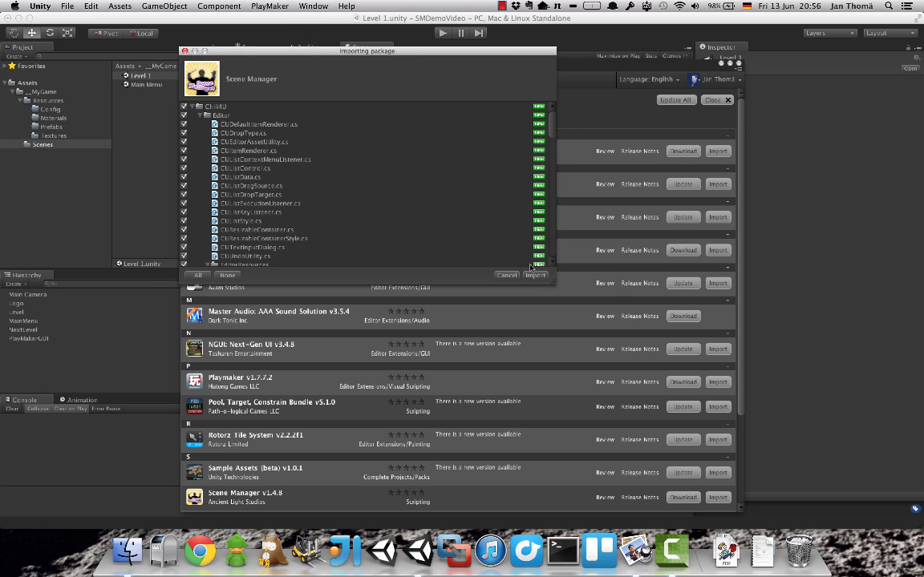
left_click(534, 276)
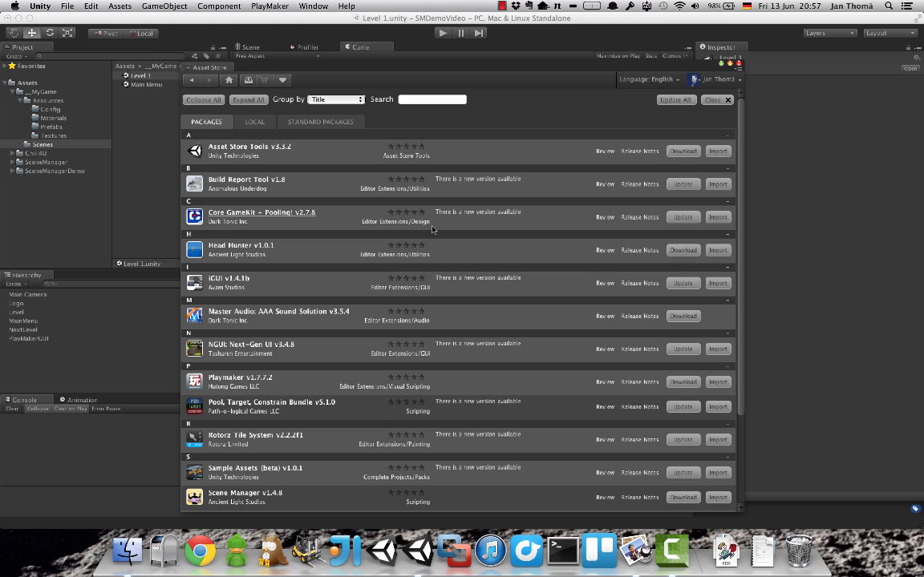
Import the complete Playmaker package from the Asset Store and close the store window
left_click(719, 385)
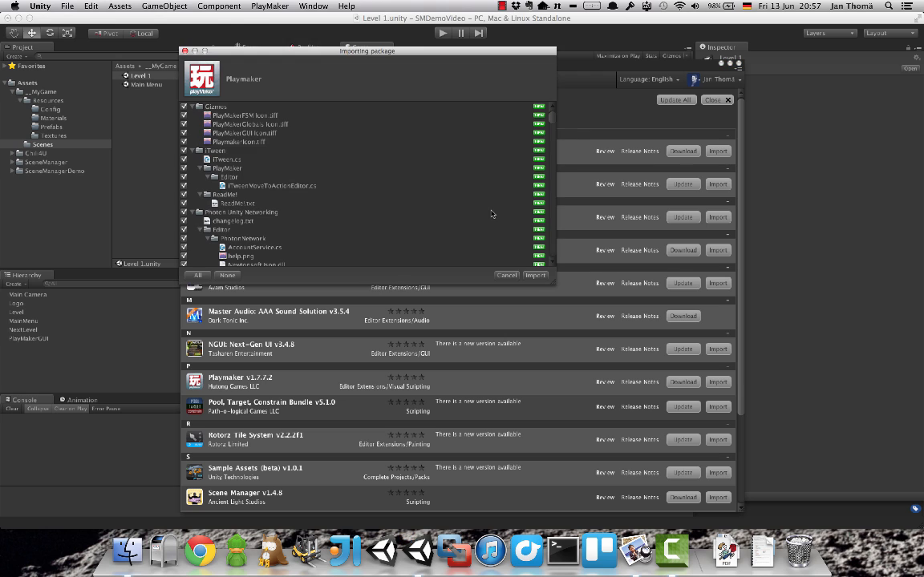
left_click(534, 275)
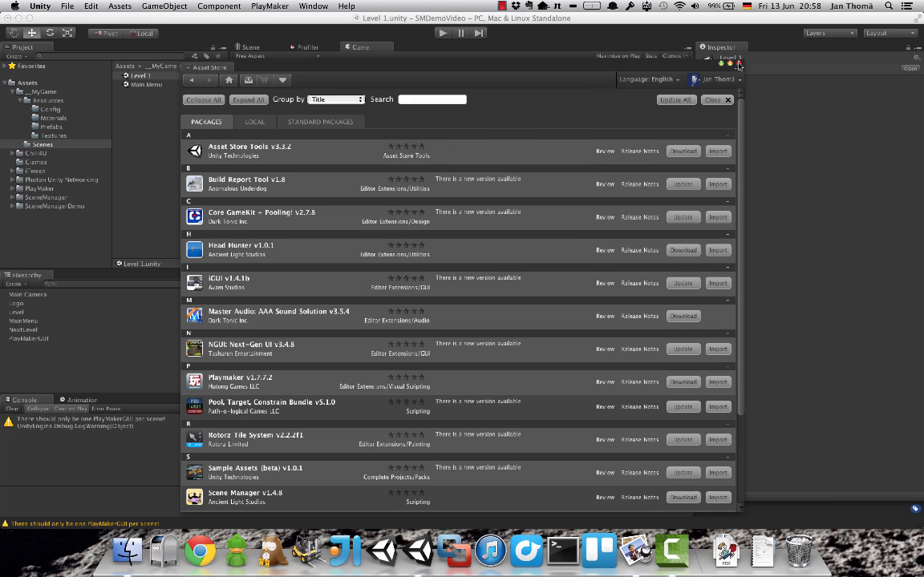
left_click(739, 64)
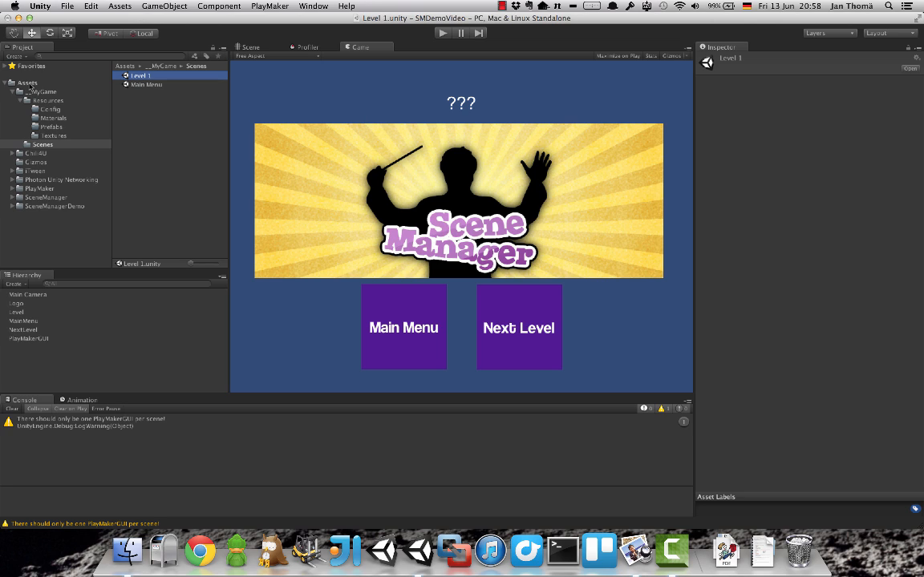
Import all files of playmakerIntegrationPackage from the project's root Assets folder
left_click(28, 84)
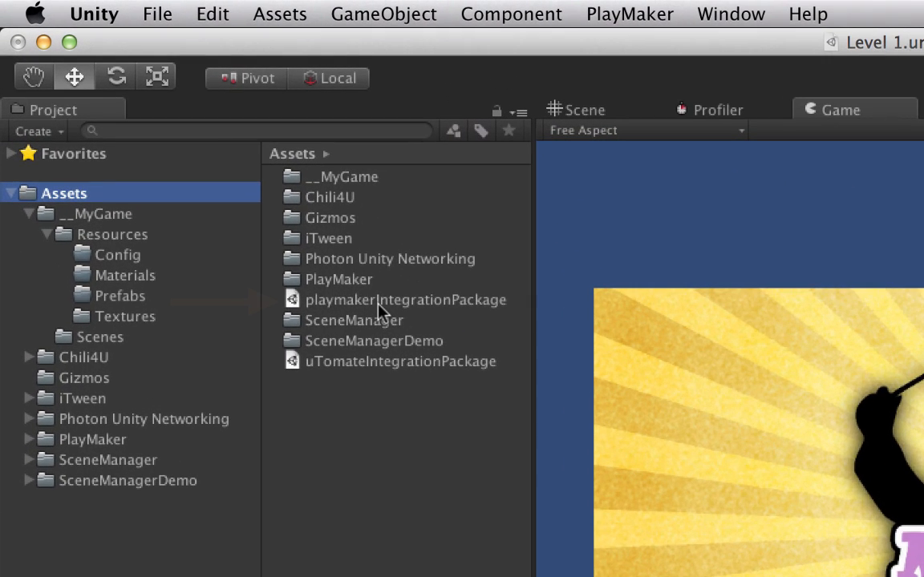
left_click(164, 132)
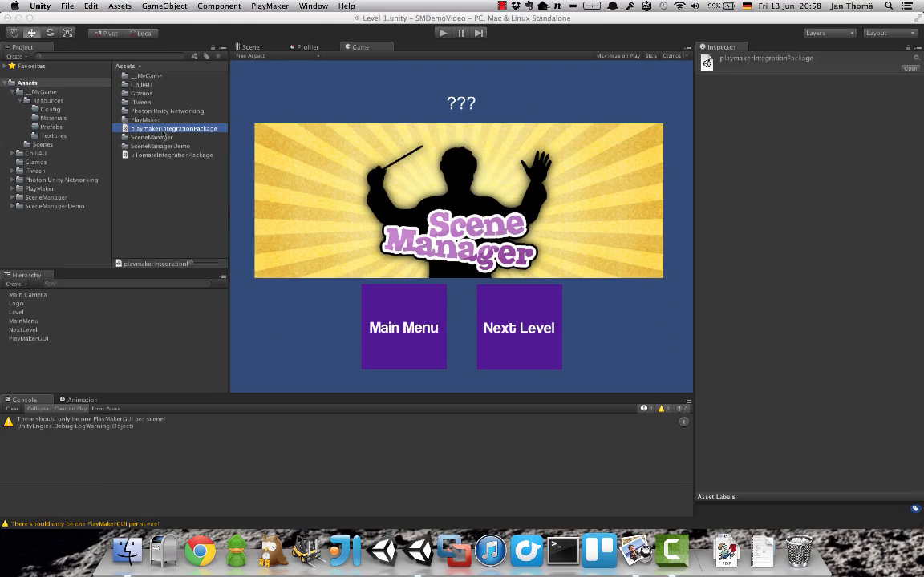
double_click(379, 305)
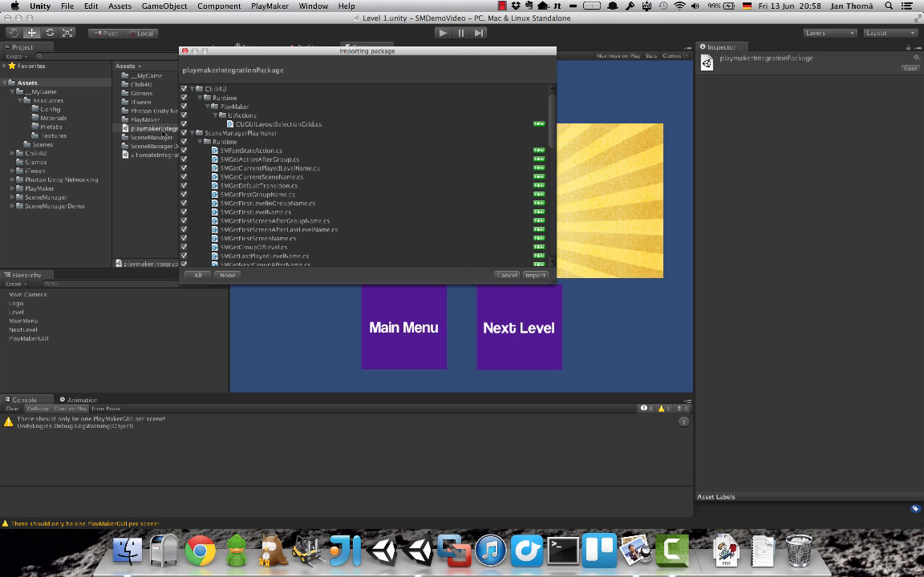
left_click(535, 275)
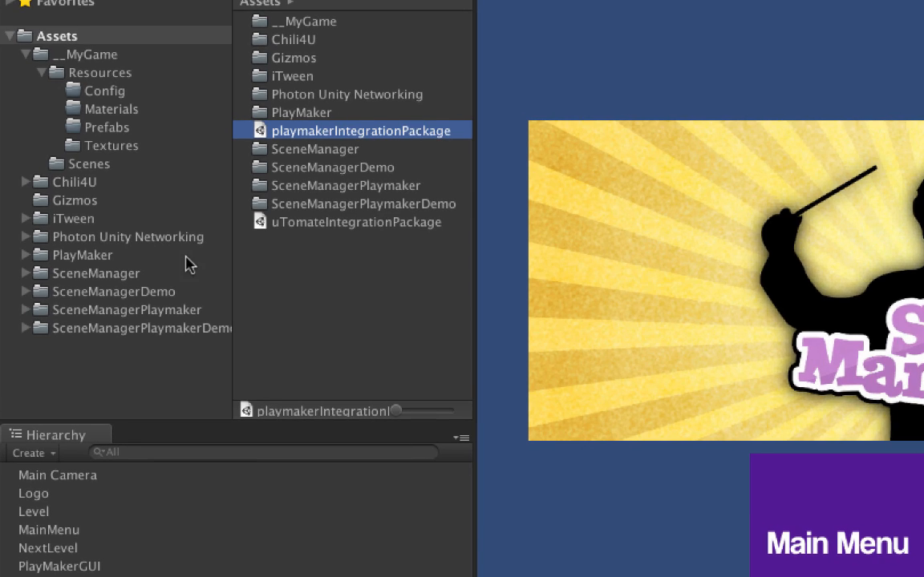
Delete the SceneManagerDemo and SceneManagerPlaymakerDemo folders from the project's assets
left_click(135, 329)
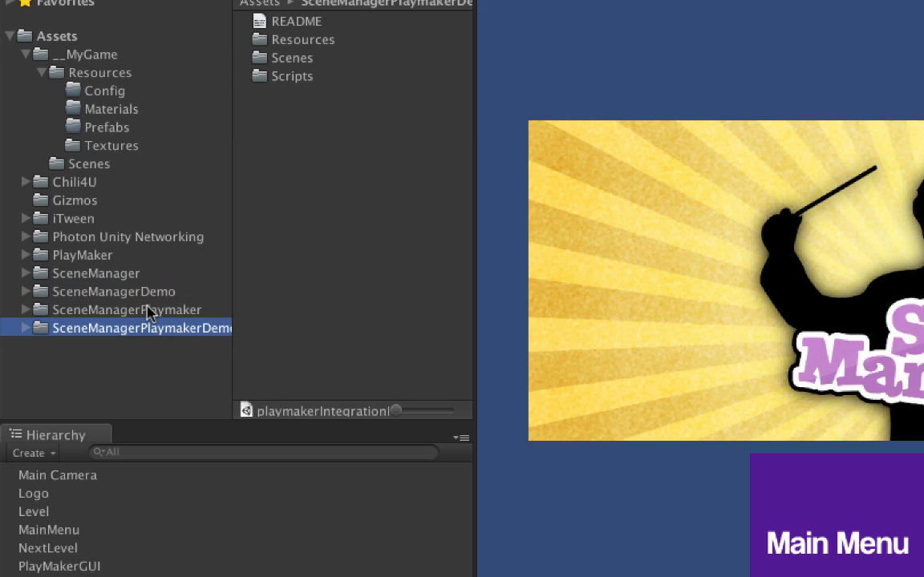
left_click(142, 308, "shift")
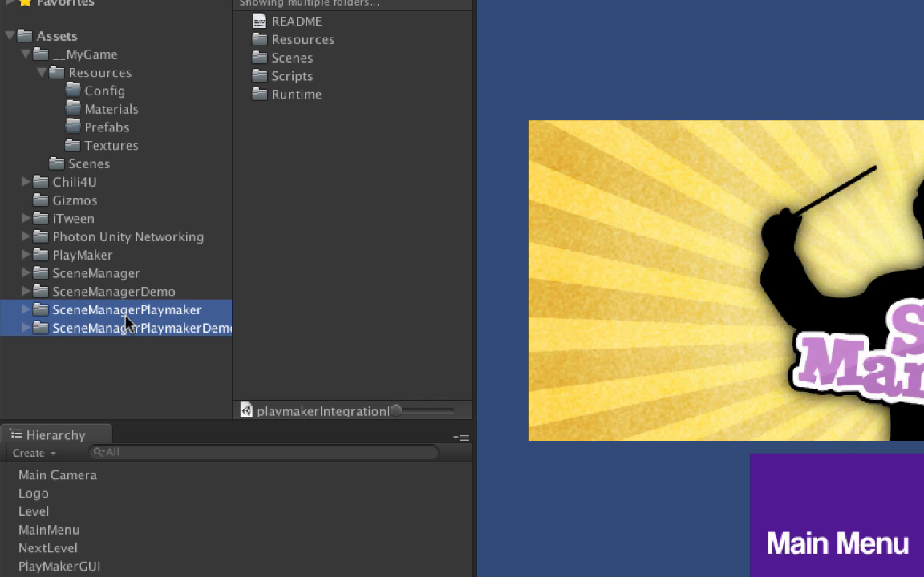
left_click(126, 324)
left_click(124, 296, "super")
right_click(120, 301)
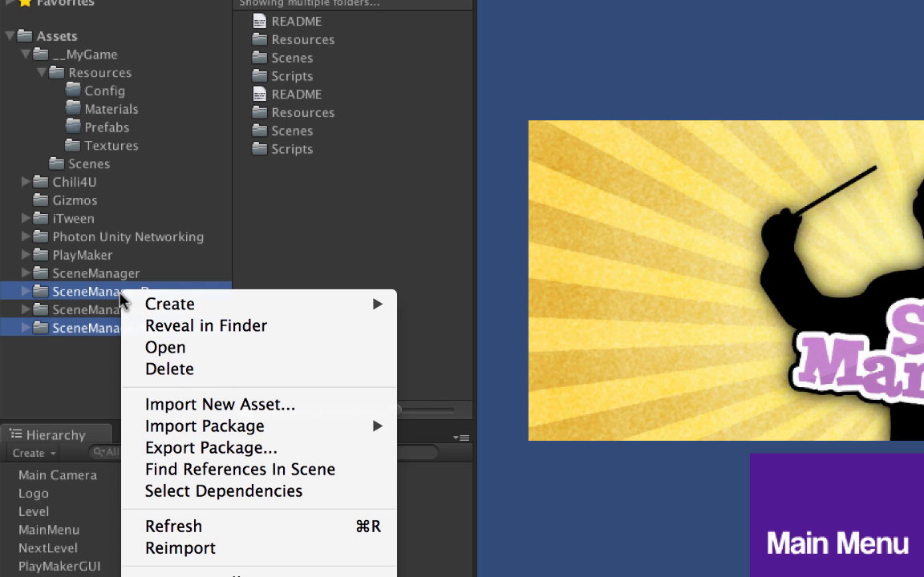
left_click(171, 368)
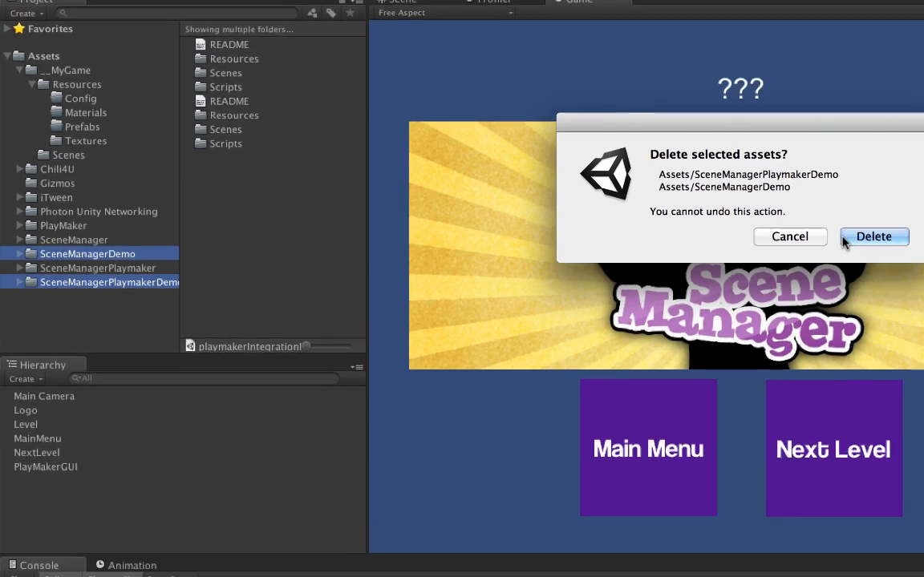
left_click(923, 262)
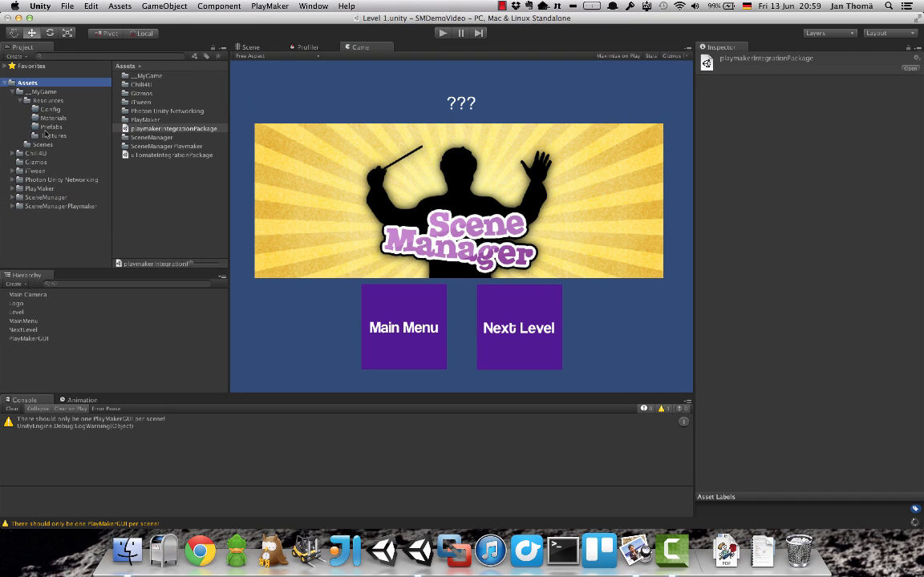
Open the Main Menu scene from the Scenes folder, discarding the changes in Level 1
left_click(43, 144)
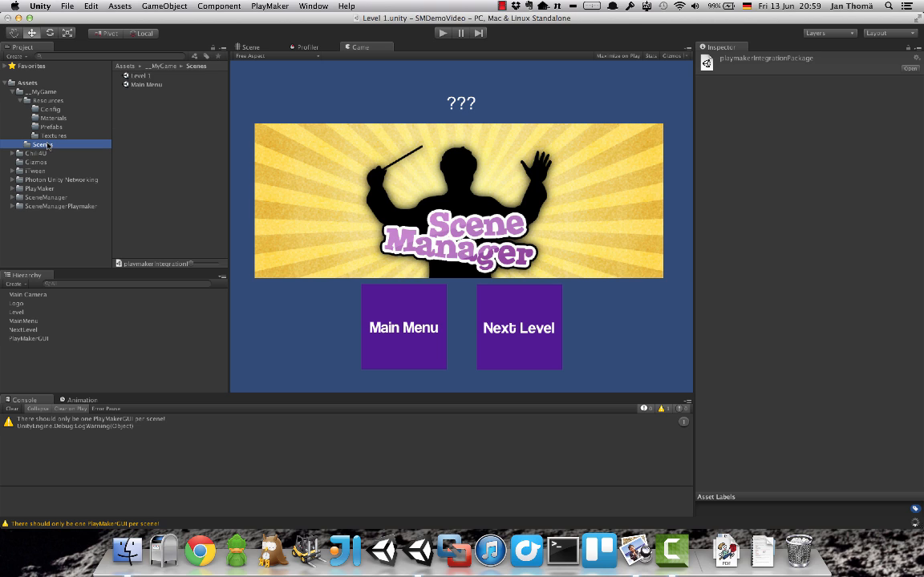
left_click(144, 85)
double_click(144, 86)
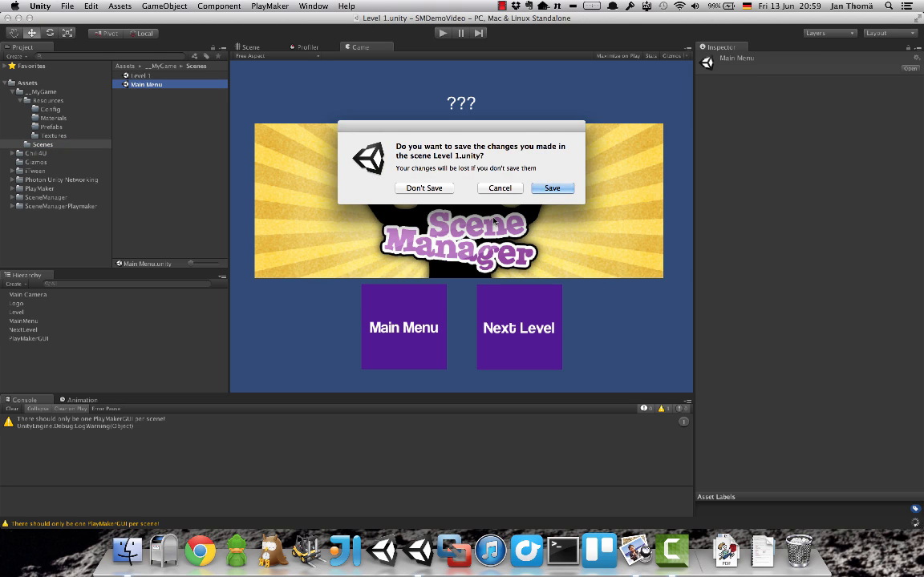
left_click(427, 188)
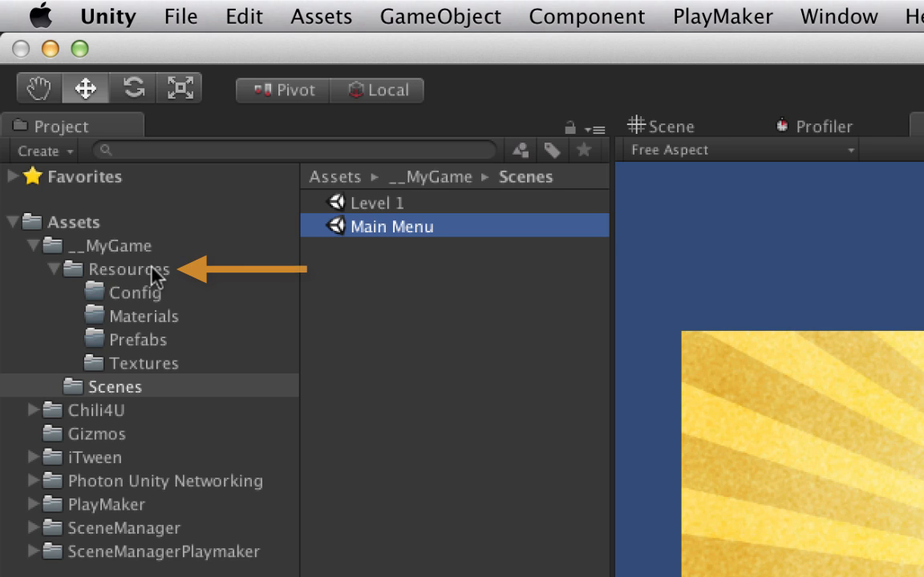
Create a Scene Configuration asset in the Config folder under Resources and name it My Game
left_click(137, 295)
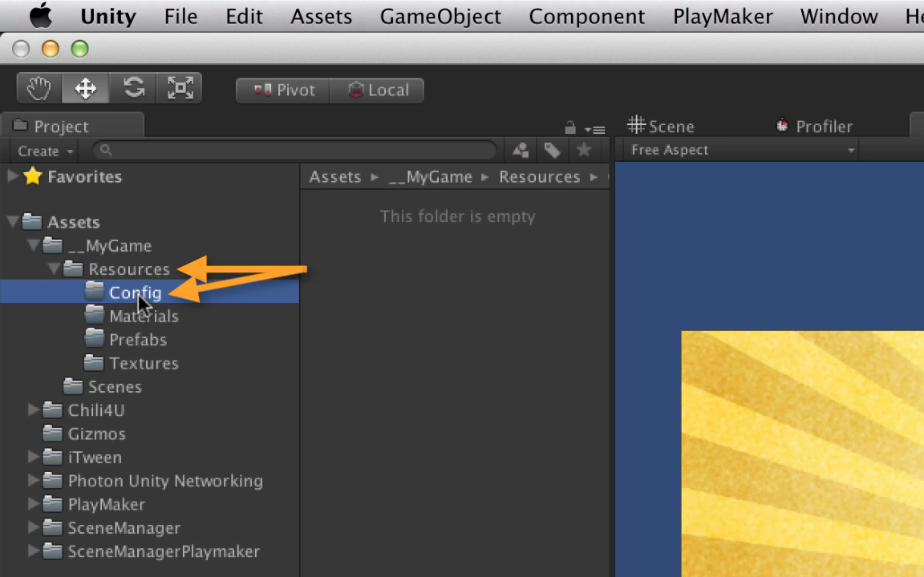
right_click(409, 288)
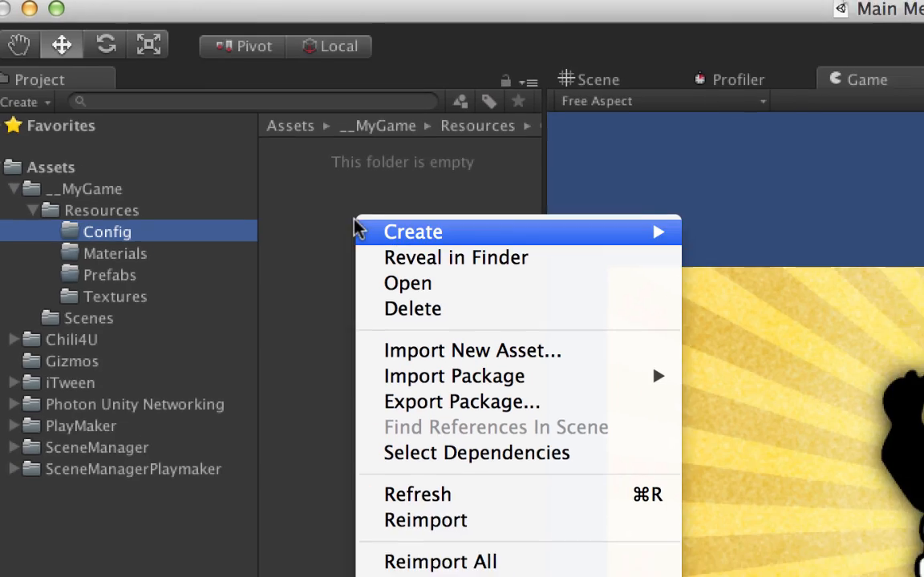
mouse_move(493, 297)
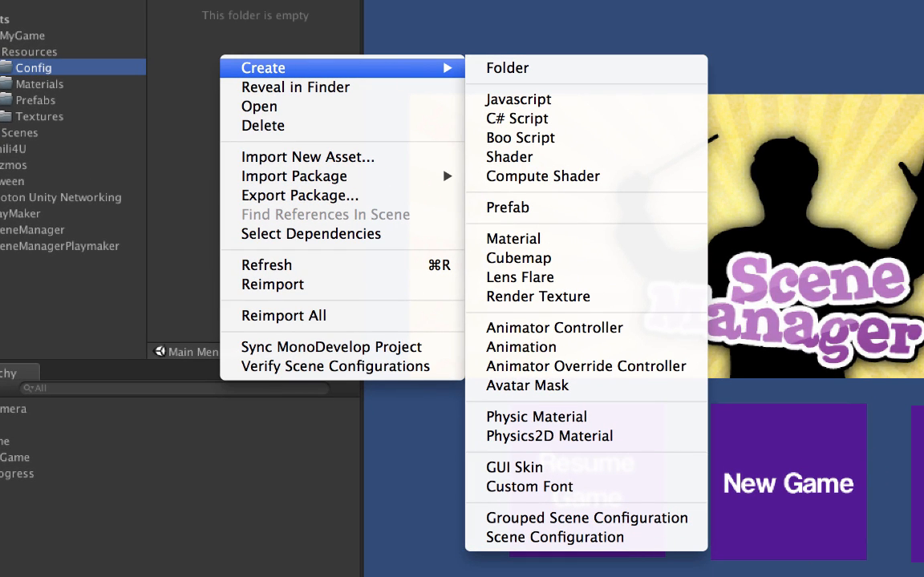
left_click(653, 539)
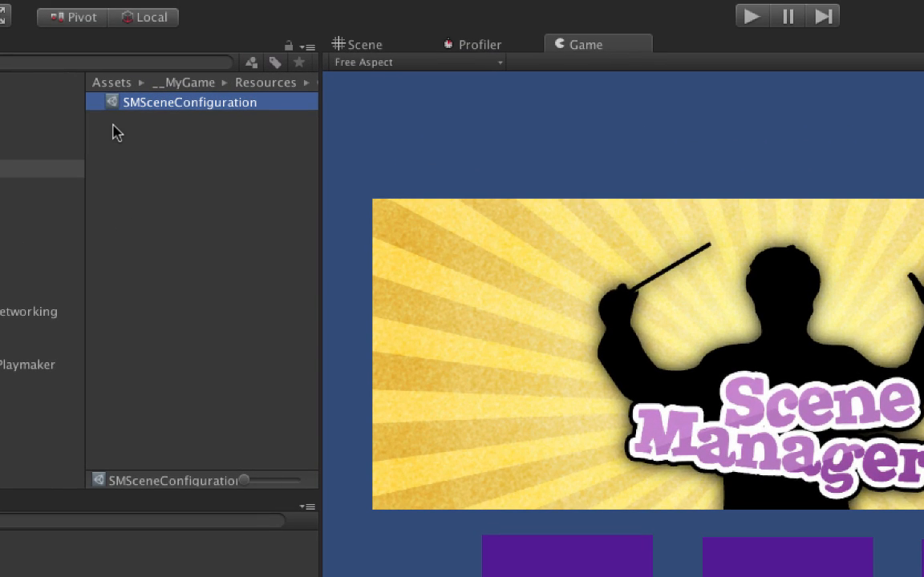
left_click(190, 104)
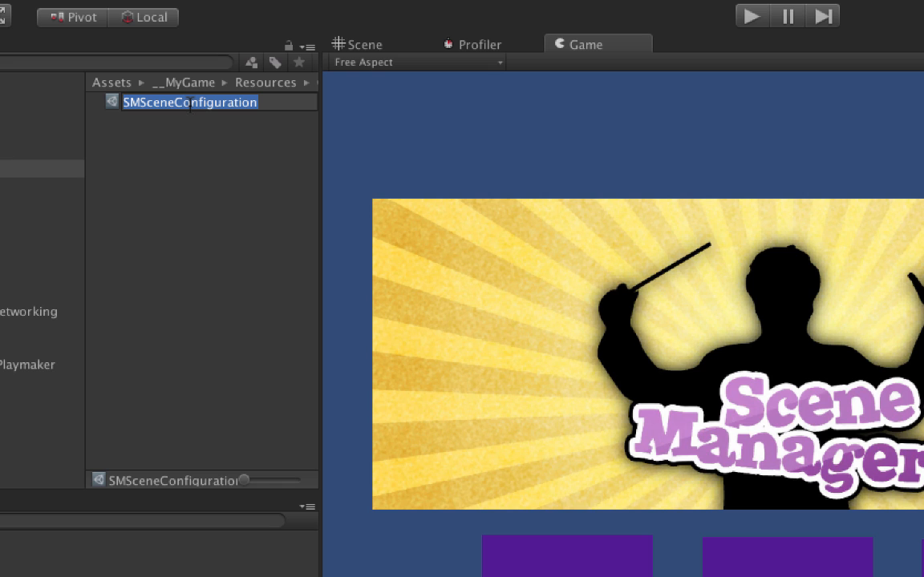
type("My")
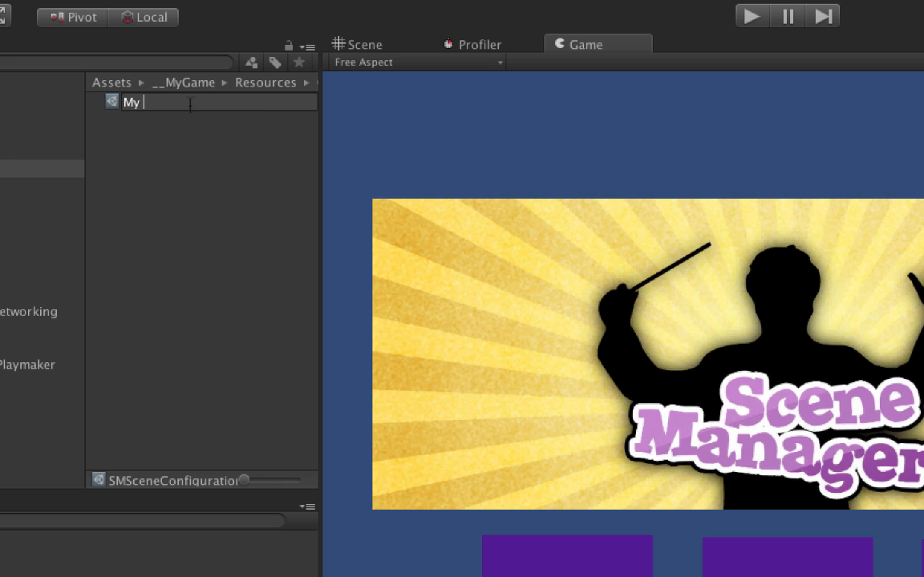
type(" Game")
key("Return")
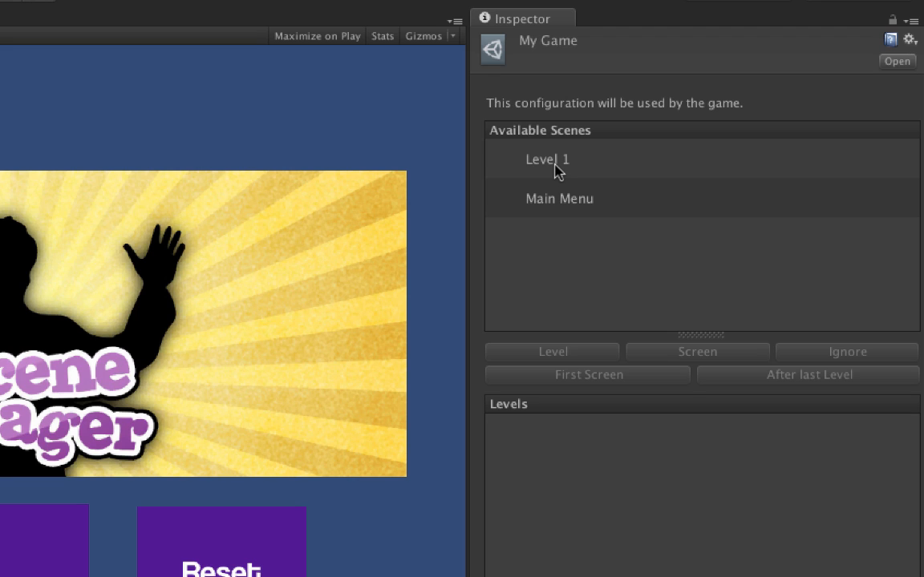
In the My Game configuration, mark Main Menu as Screen, First Screen and After last Level, and mark Level 1 as Level
left_click(574, 206)
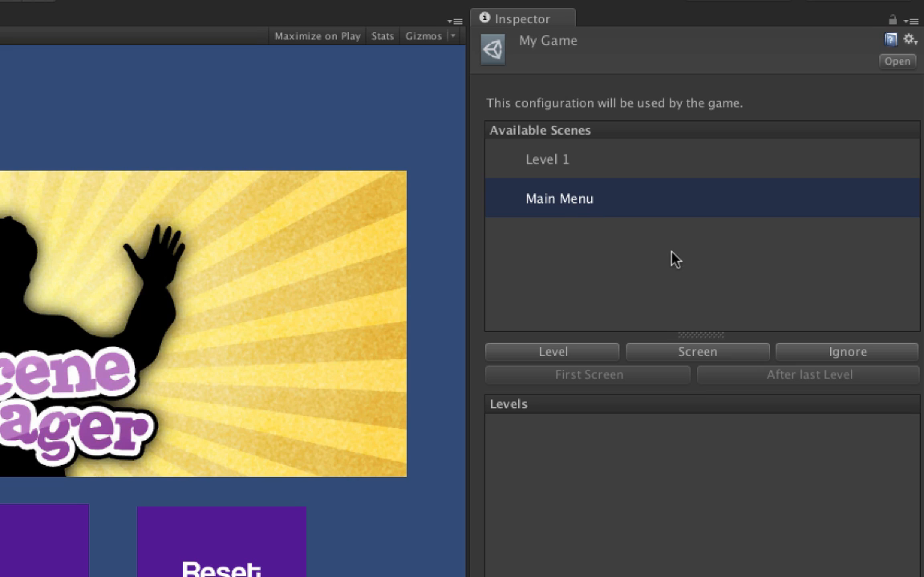
left_click(683, 355)
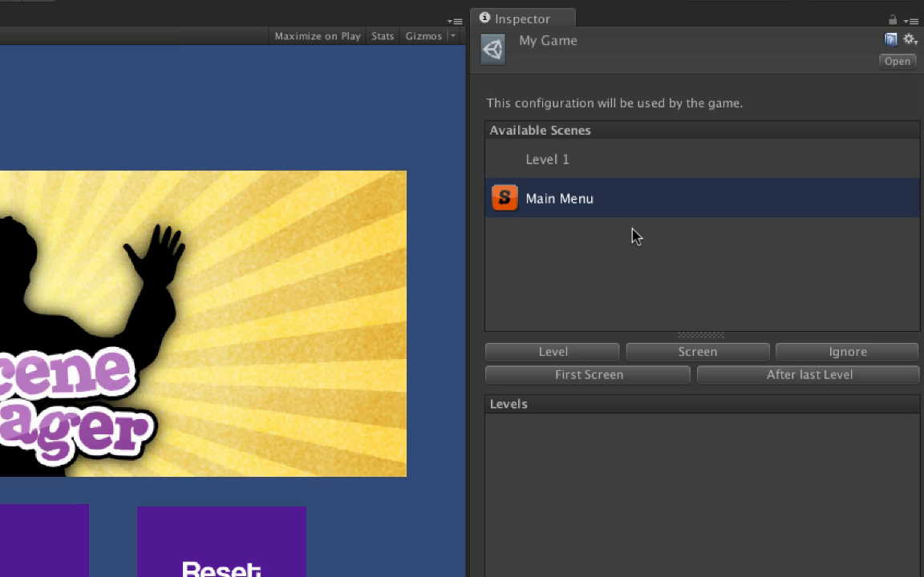
left_click(576, 377)
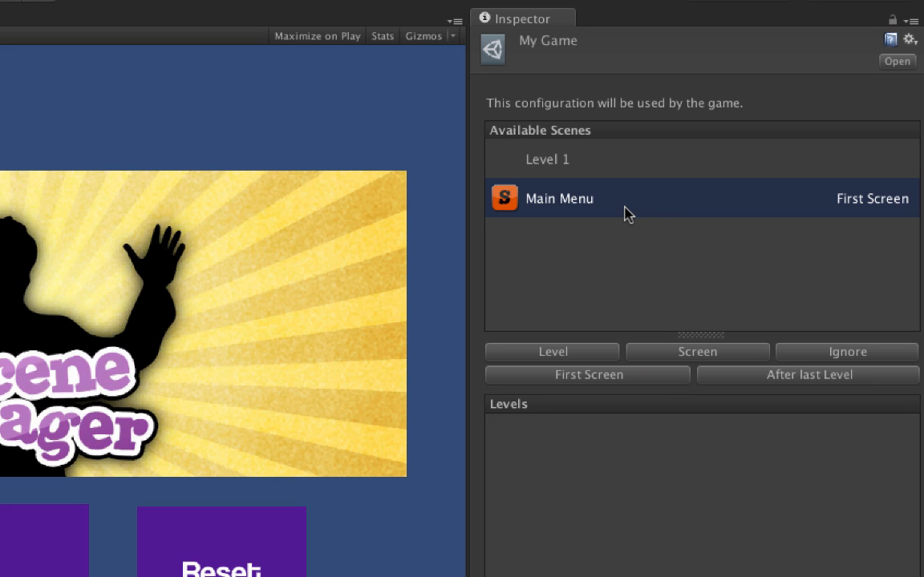
left_click(771, 381)
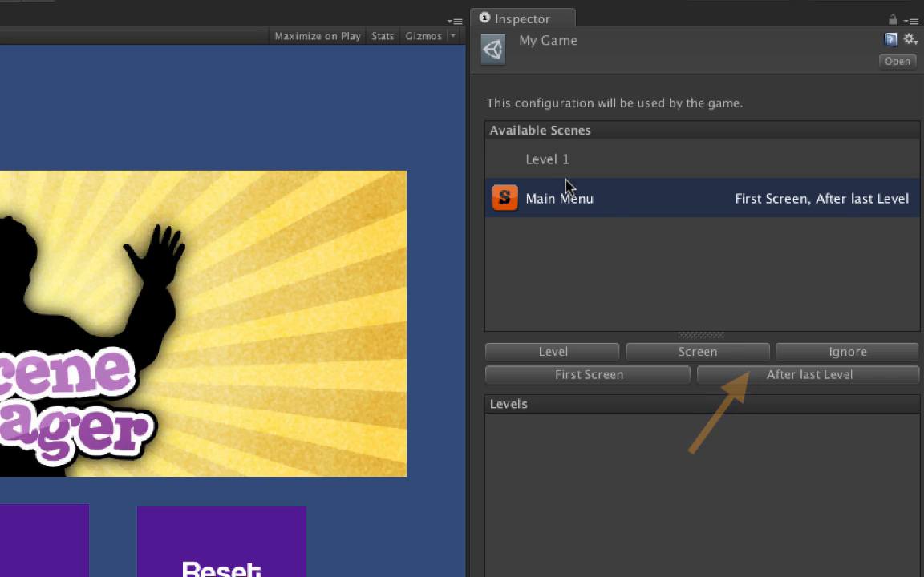
left_click(546, 167)
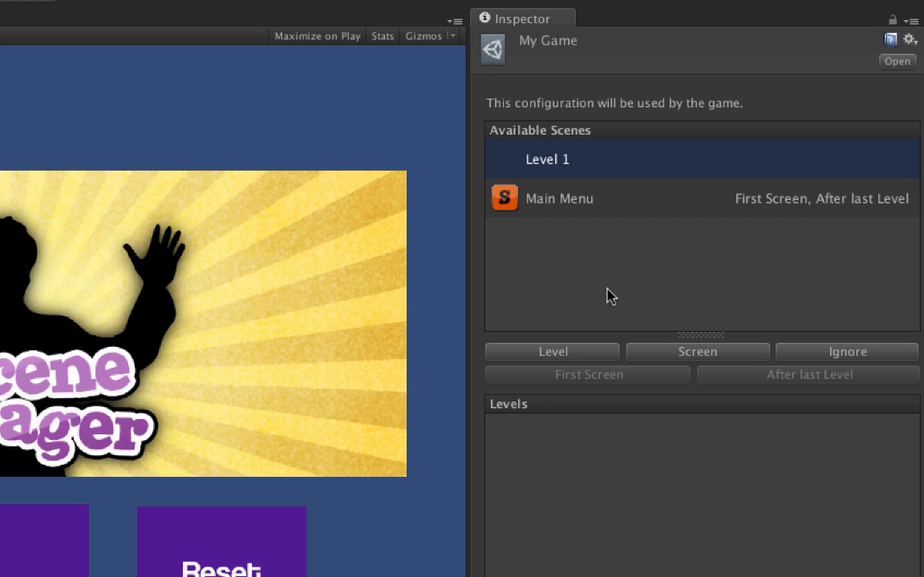
left_click(561, 353)
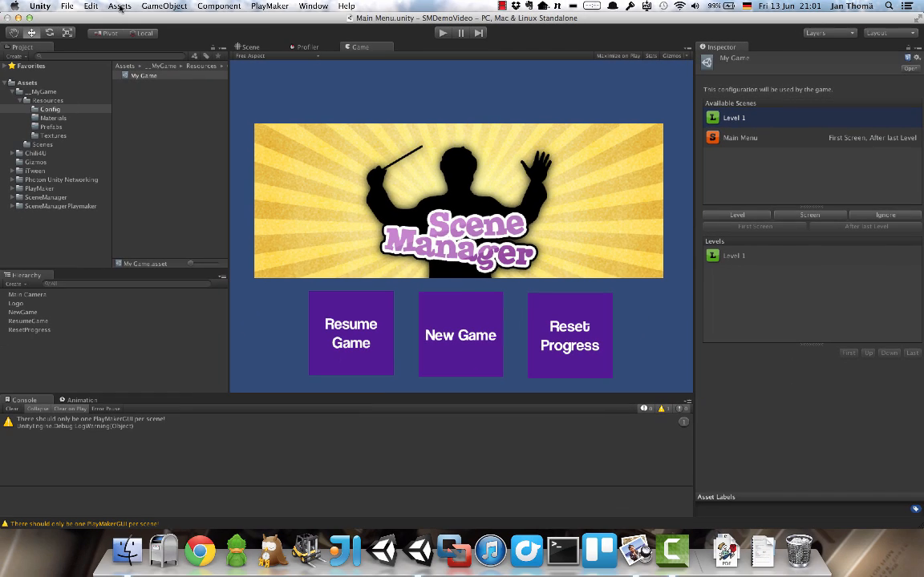
Verify the project's scene configurations and check the scenes included in the build settings
left_click(119, 6)
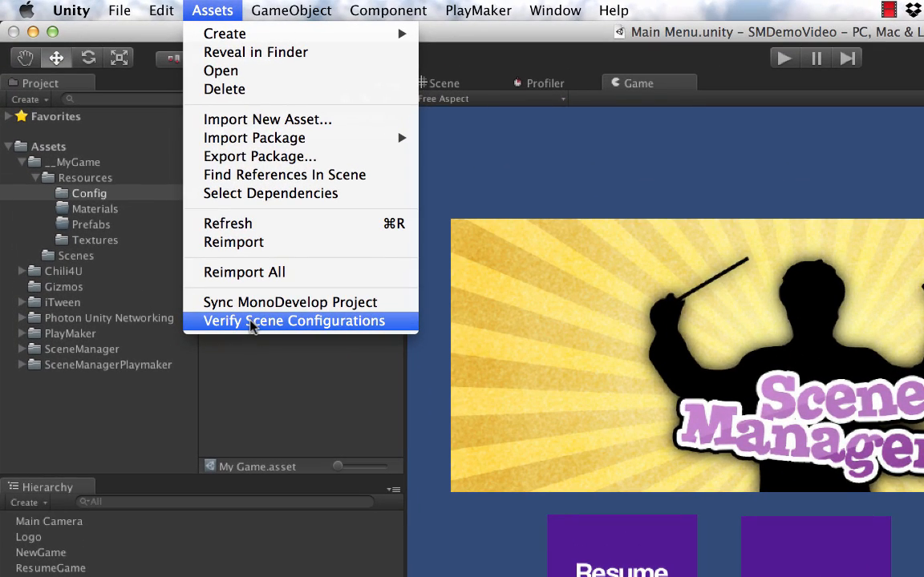
left_click(251, 323)
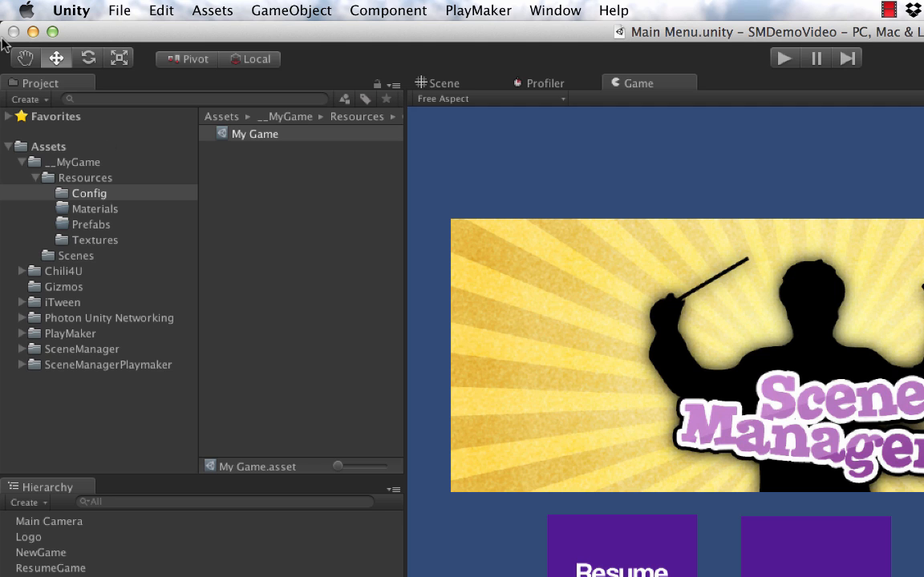
left_click(119, 11)
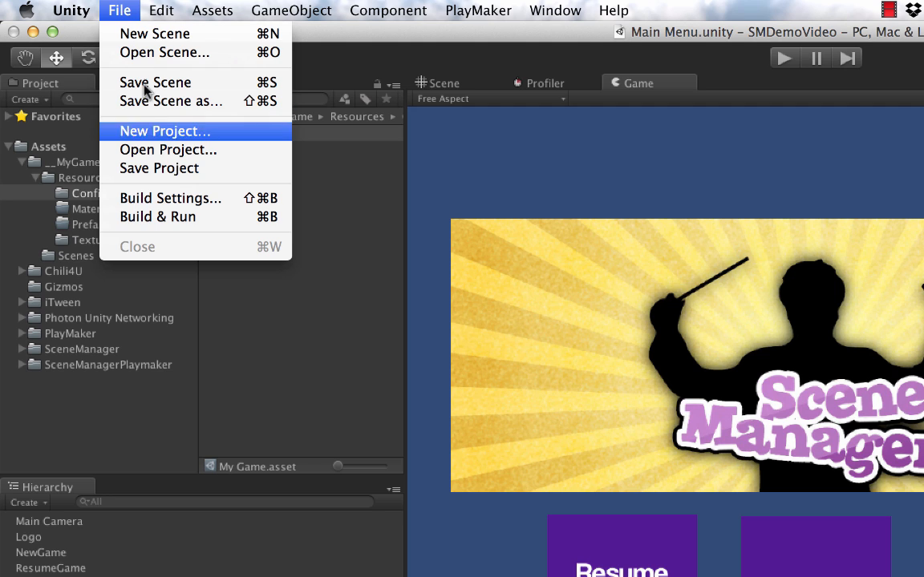
left_click(170, 205)
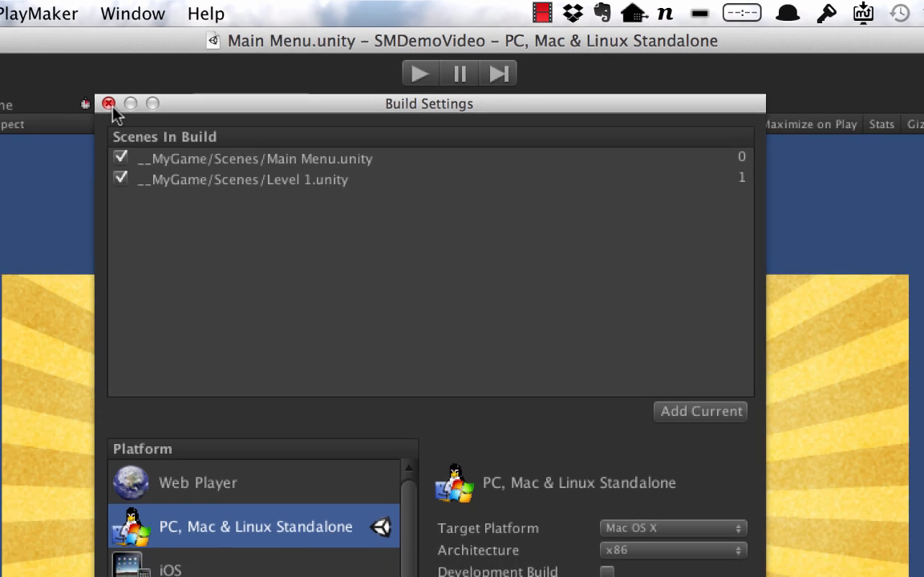
left_click(97, 108)
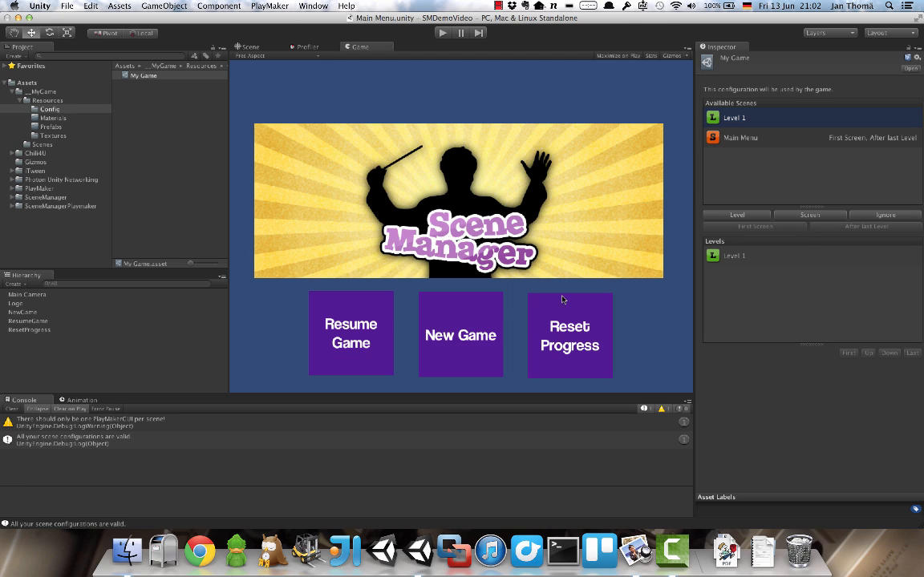
Add a PlayMakerFSM component to the NewGame object in the Main Menu scene
left_click(237, 48)
left_click(437, 303)
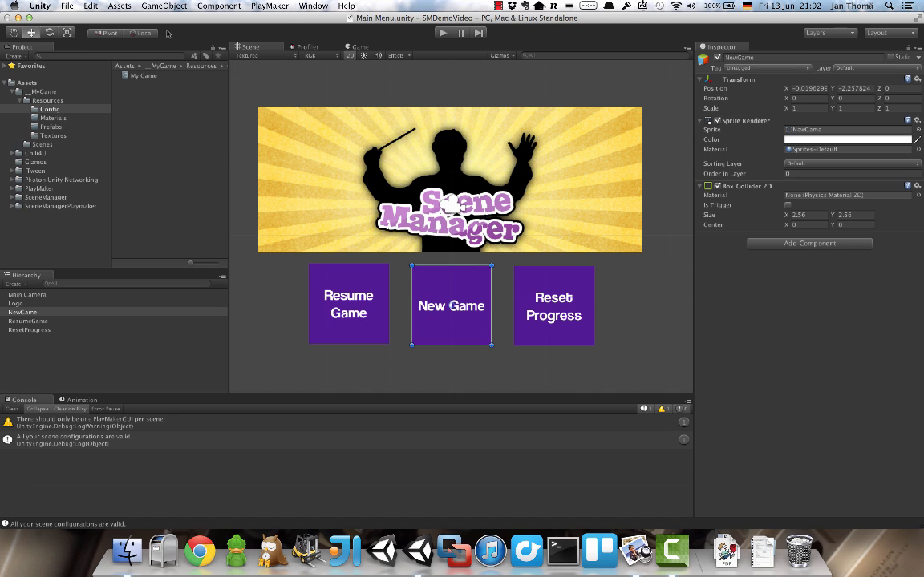
left_click(210, 6)
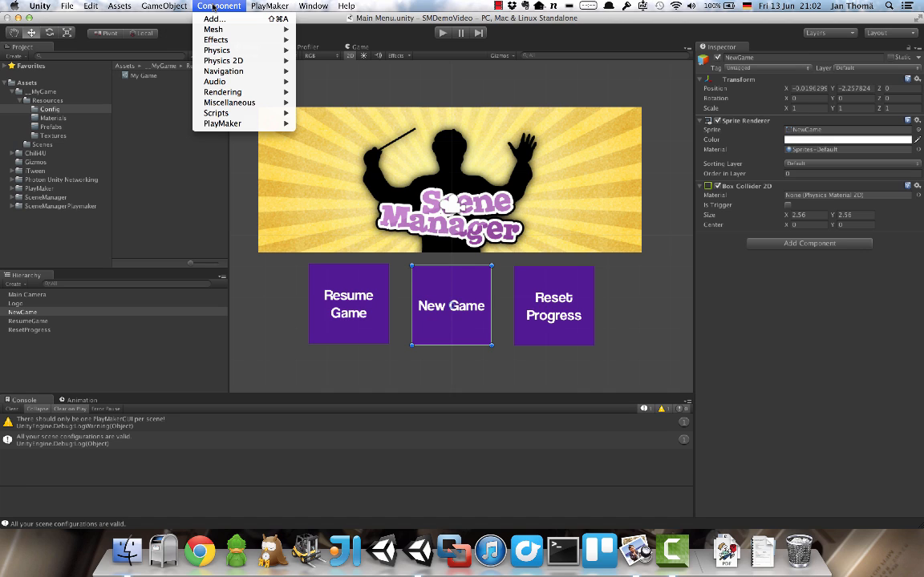
mouse_move(227, 125)
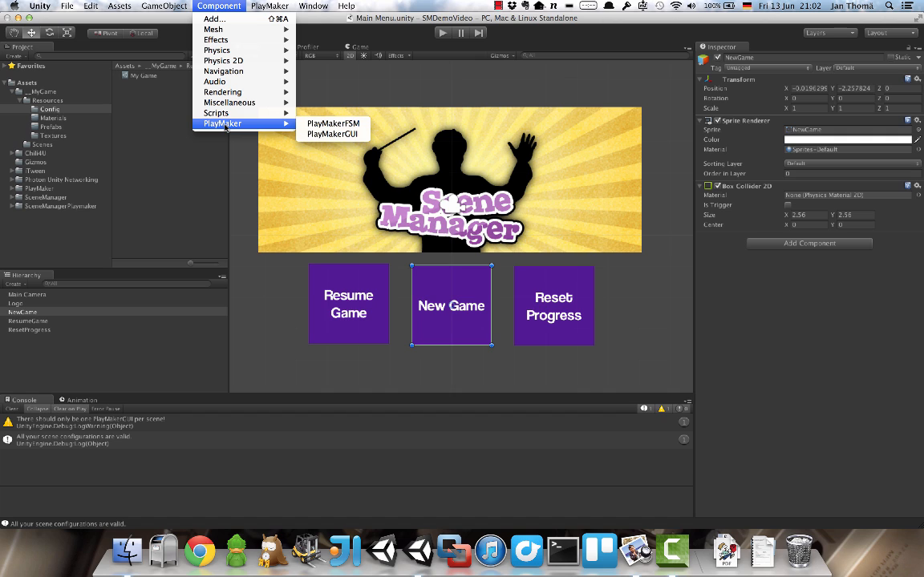
left_click(332, 123)
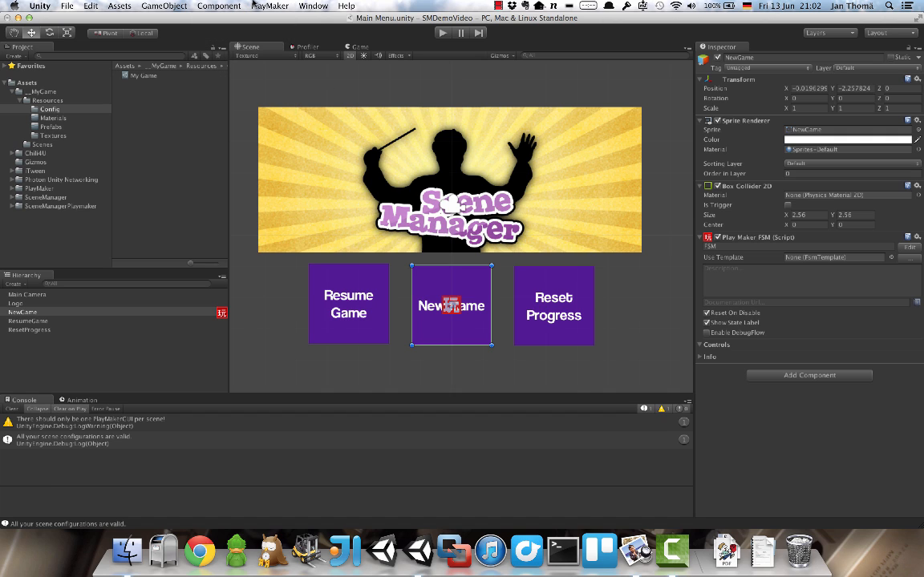
Open the PlayMaker editor and dock it alongside the Scene, Profiler and Game views
left_click(268, 6)
left_click(275, 19)
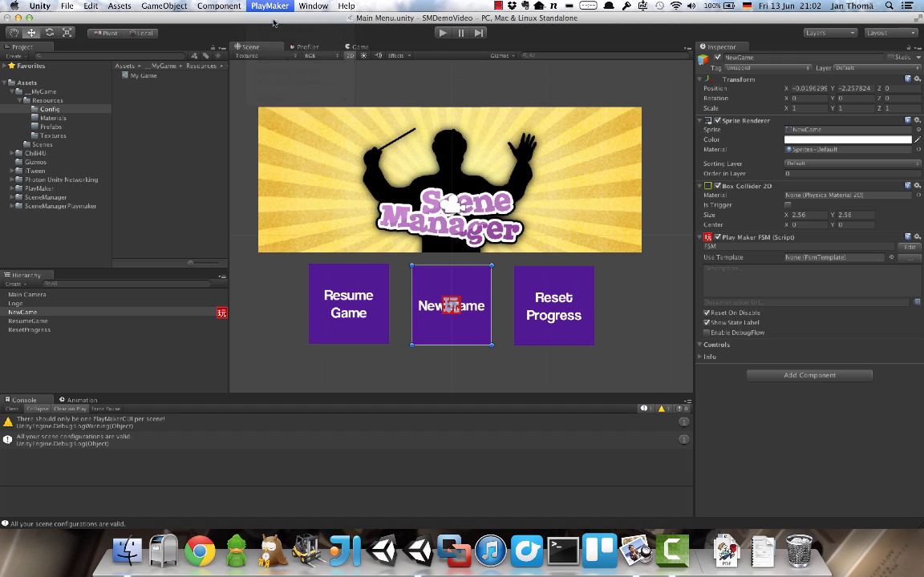
left_click_drag(40, 20, 502, 83)
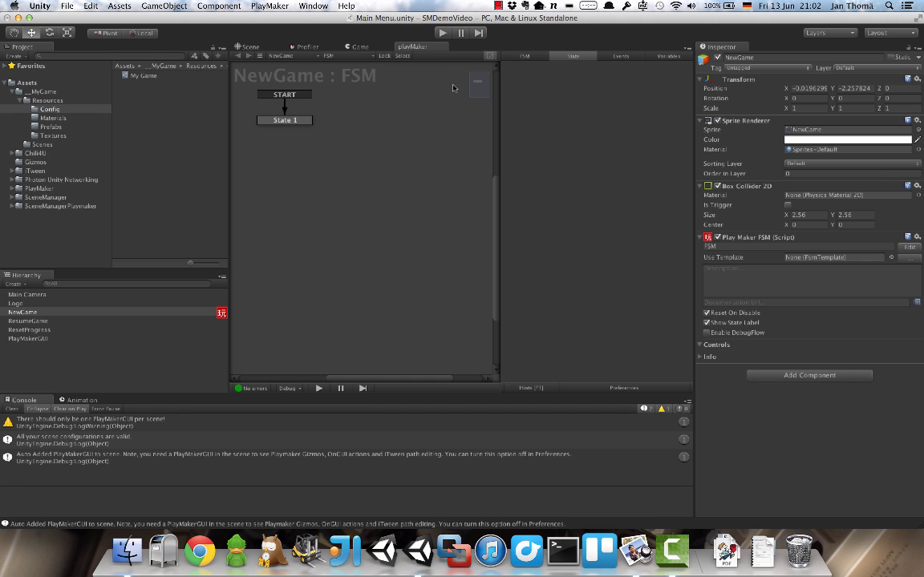
Rename the start state of the NewGame FSM to Idle
left_click(292, 122)
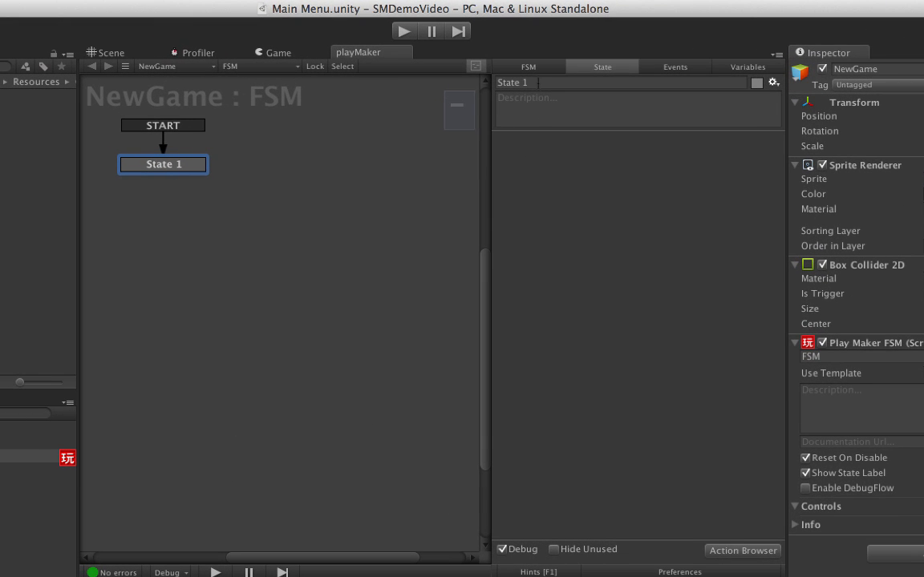
left_click(536, 83)
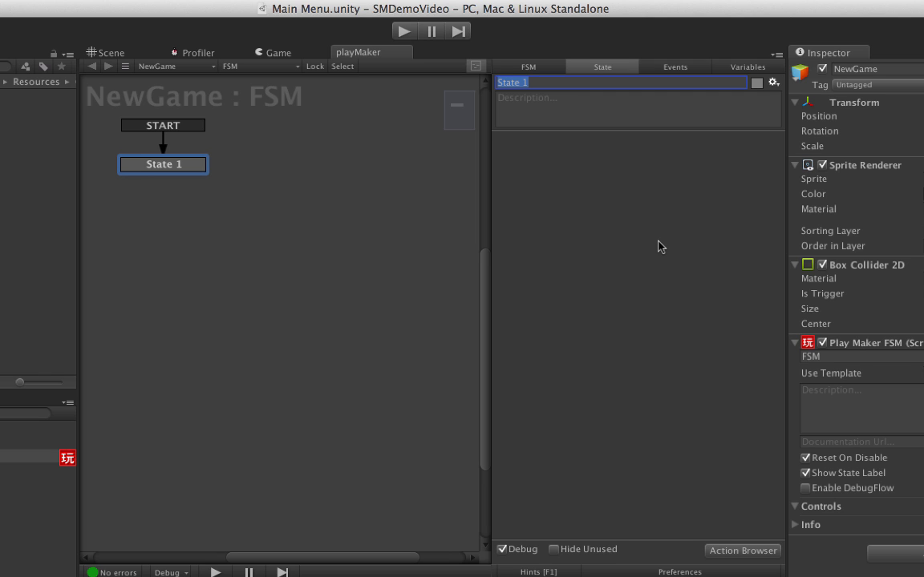
type("Idle")
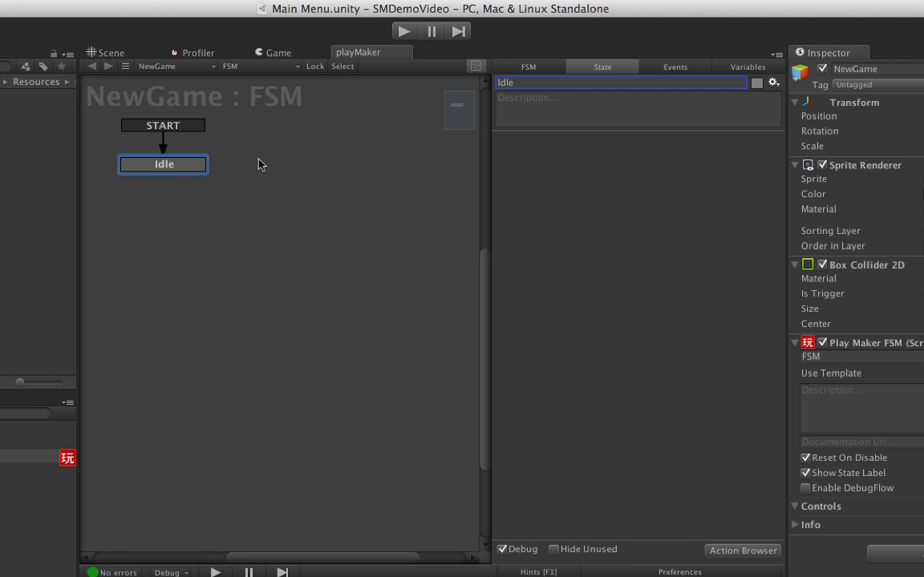
Add a second state to the NewGame FSM below Idle and name it "Start a new game"
right_click(240, 216)
left_click(286, 227)
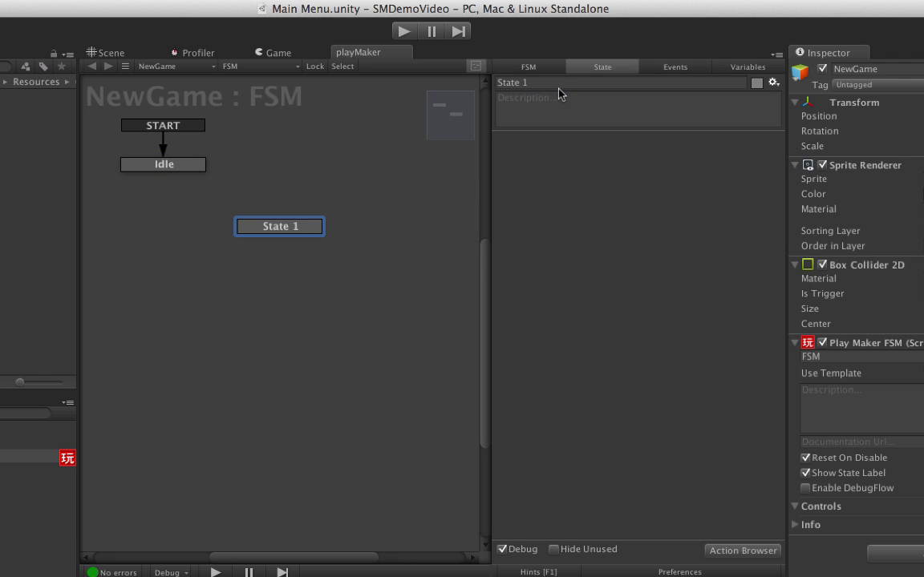
left_click(526, 82)
type("Start")
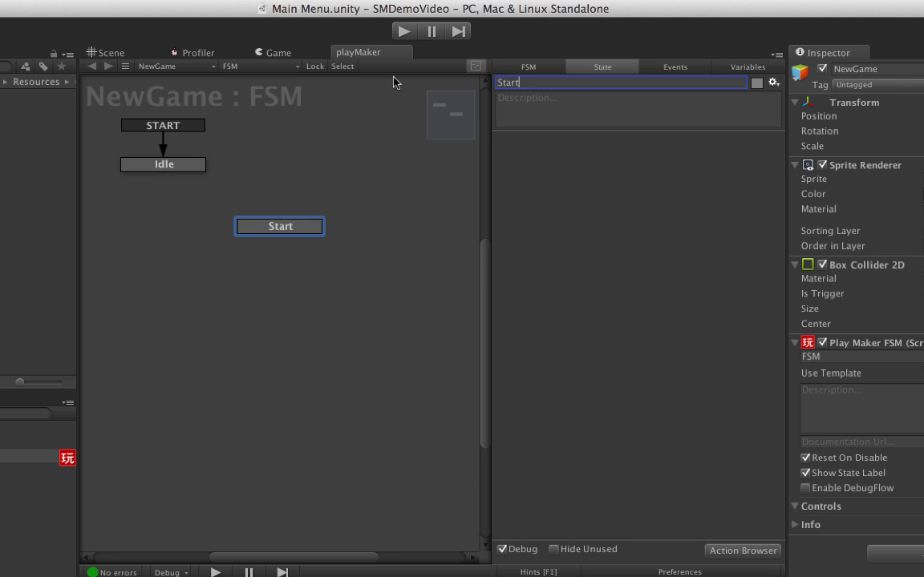
type(" a new game")
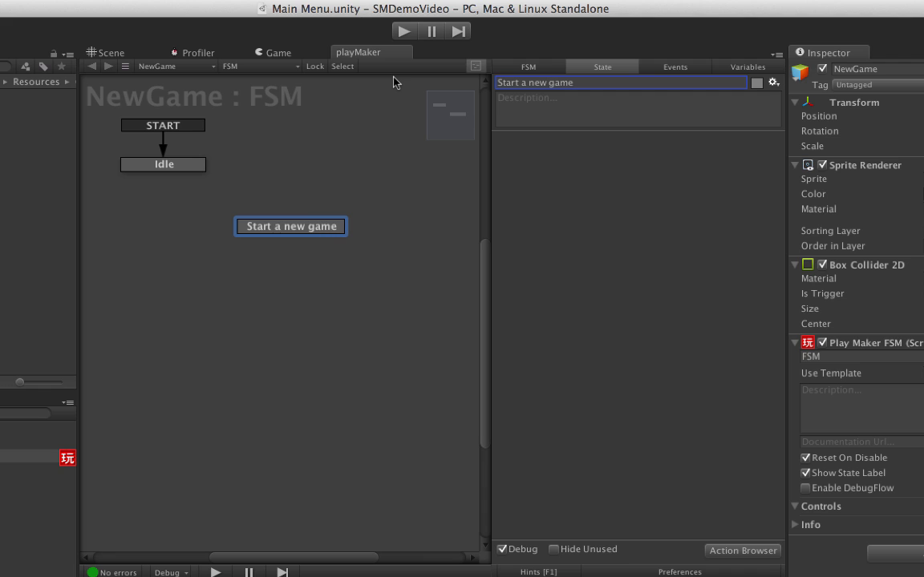
Add a MOUSE UP system event transition to the Idle state and connect it to "Start a new game"
left_click(180, 170)
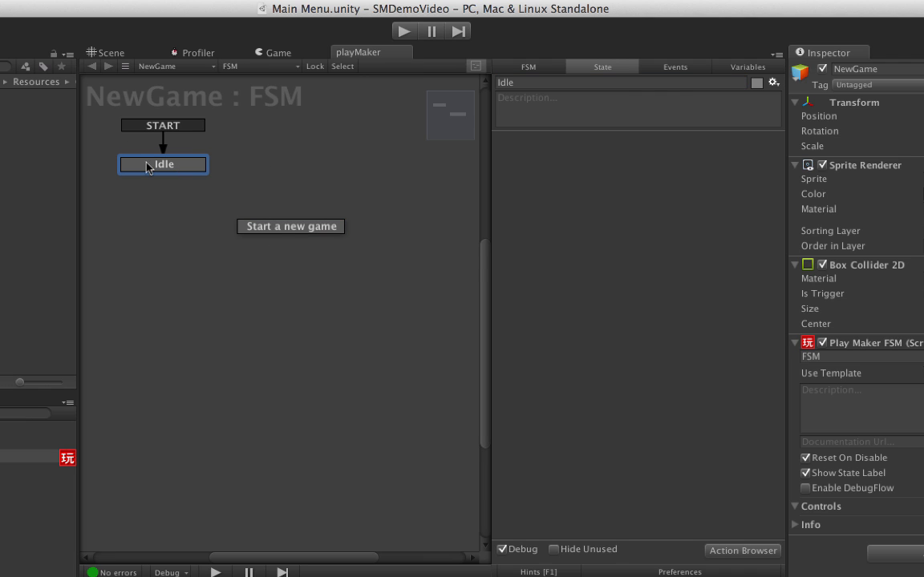
right_click(157, 166)
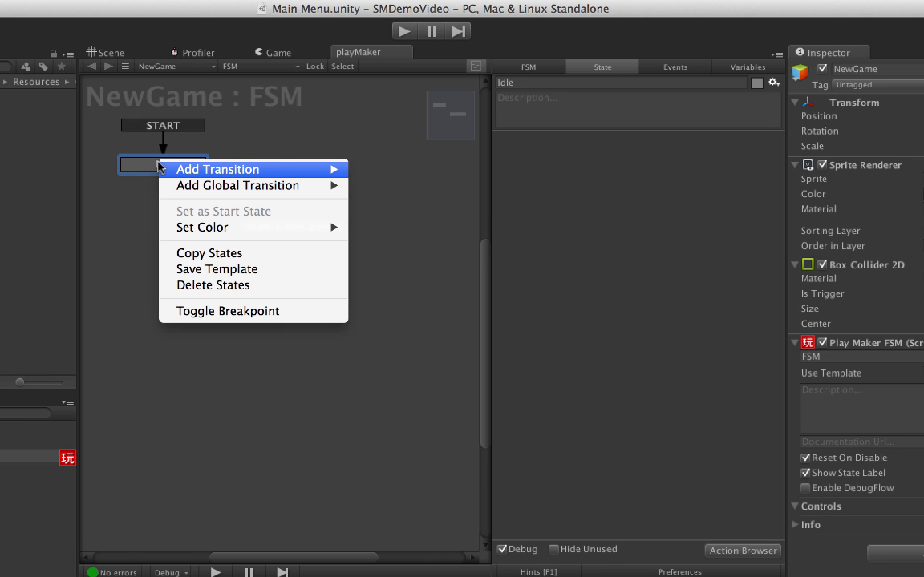
mouse_move(160, 166)
mouse_move(388, 203)
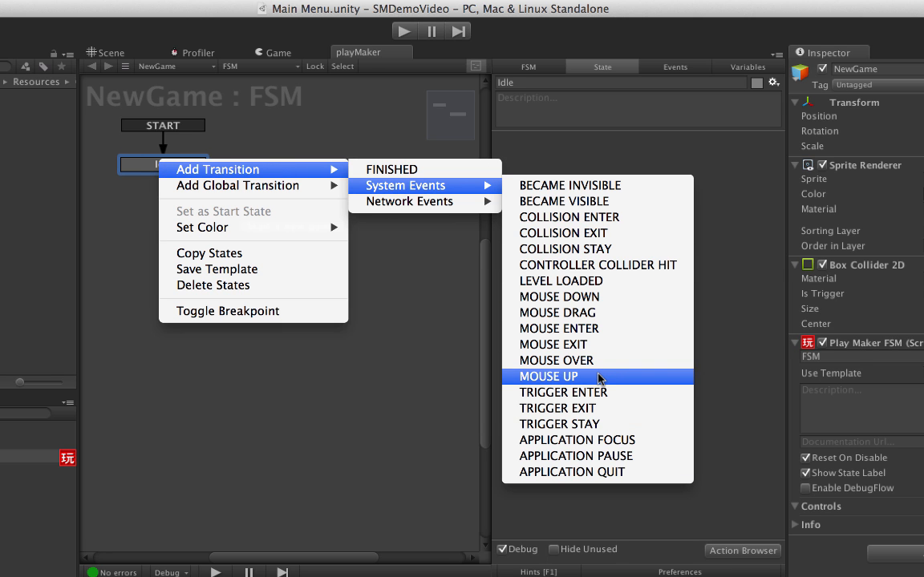
left_click(599, 377)
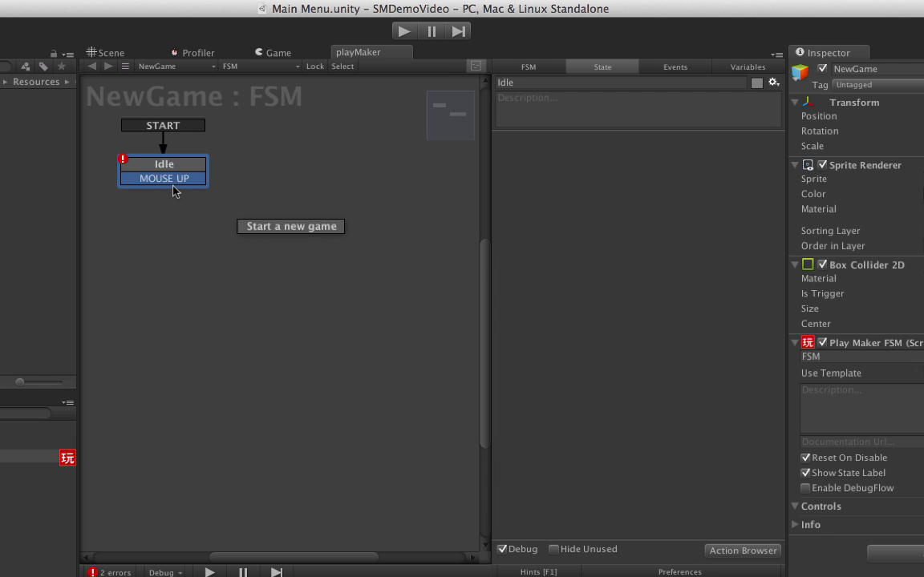
left_click_drag(171, 178, 245, 227)
Add the SMLoad First Level action to the "Start a new game" state and close the action browser
left_click(303, 229)
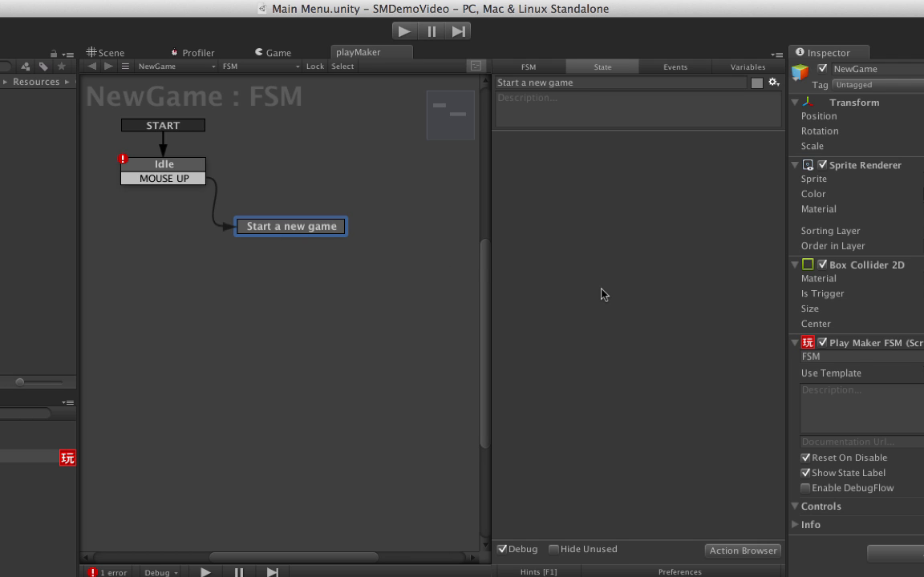
left_click(741, 551)
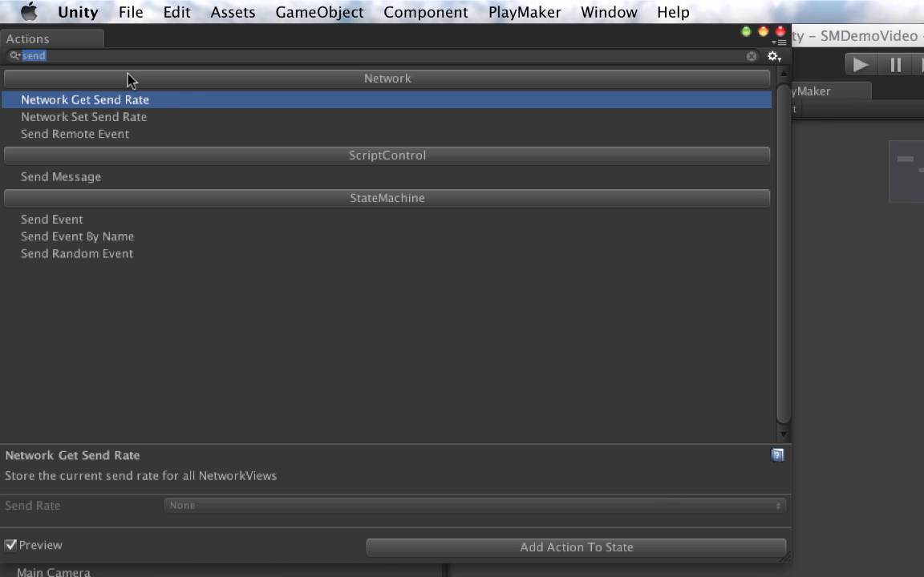
type("load fir")
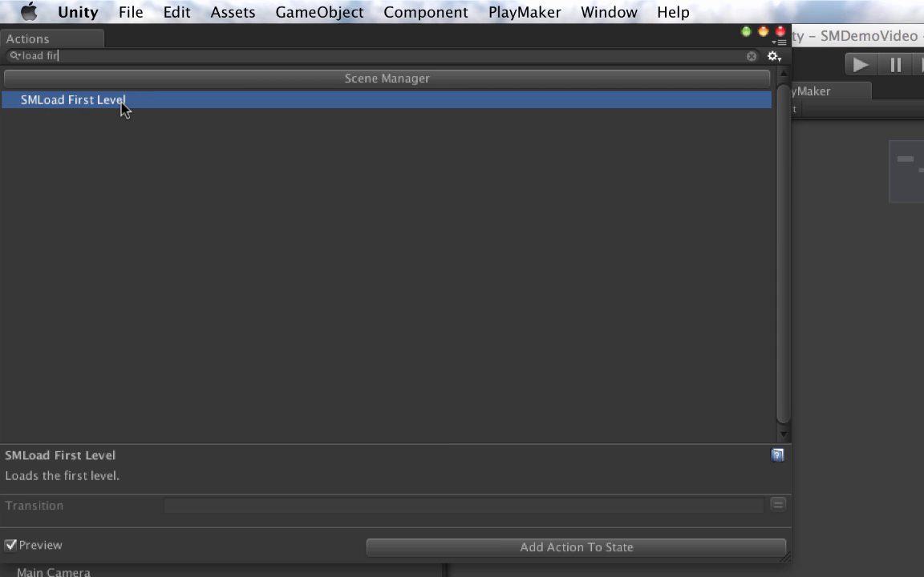
left_click(780, 32)
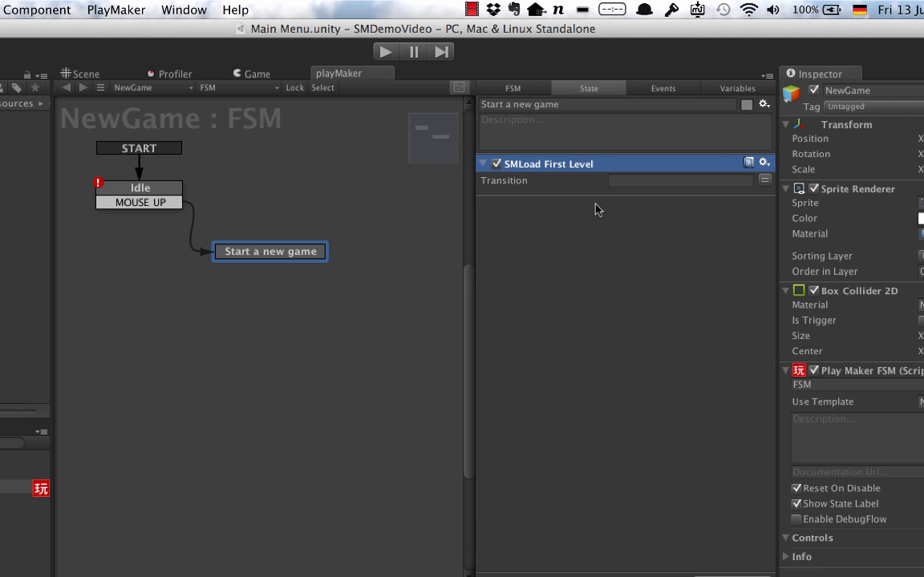
Play-test the New Game button in the Main Menu scene and stop play mode
left_click(386, 53)
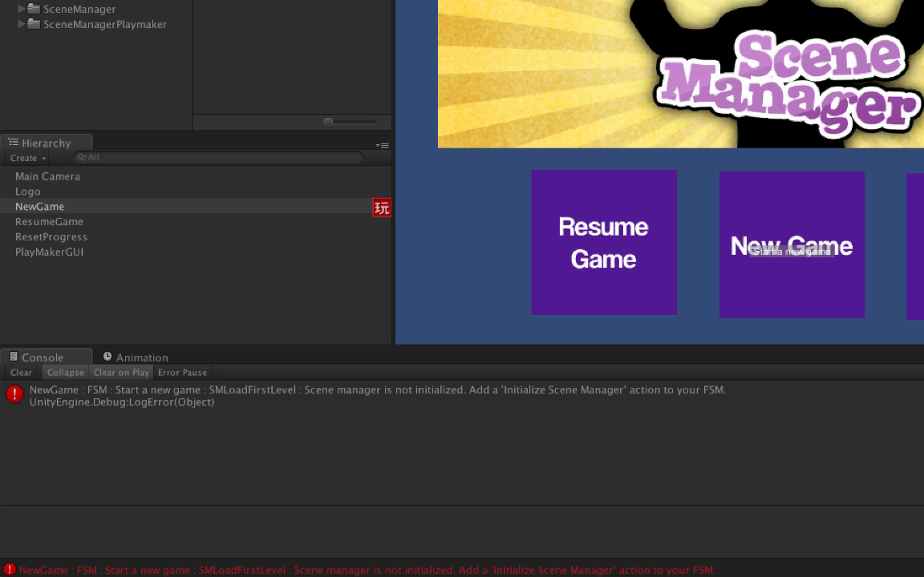
key("super+p")
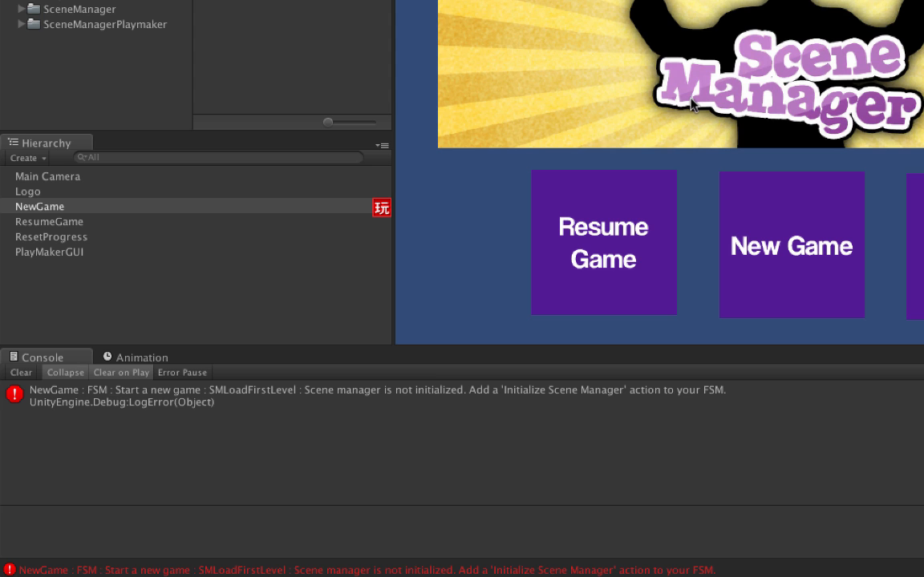
Create an empty game object in the Main Menu scene and name it Initialize Scene Manager
left_click(72, 320)
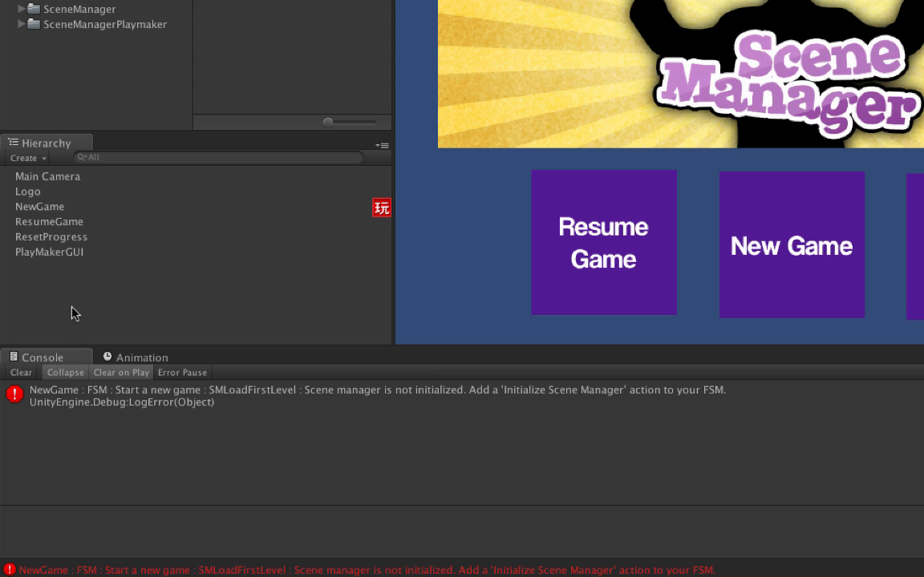
right_click(73, 300)
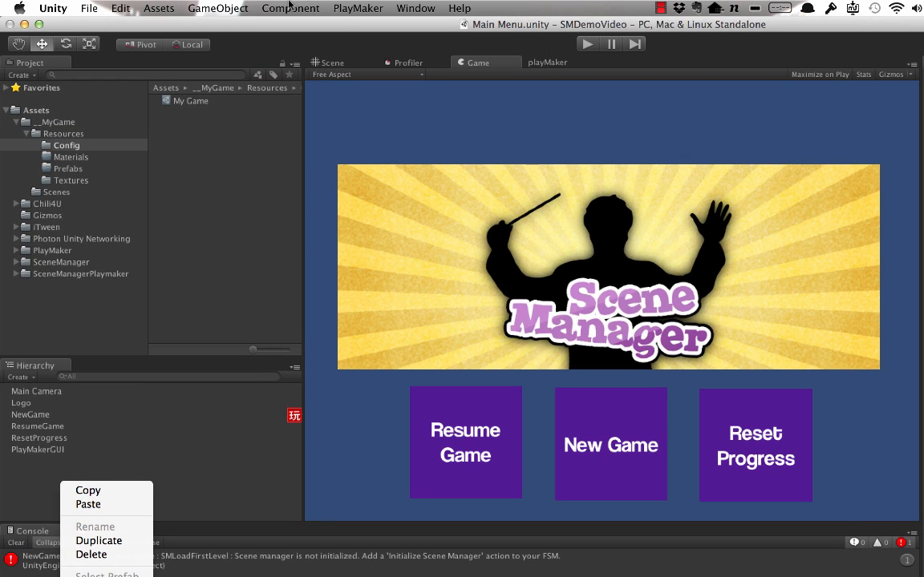
left_click(206, 8)
left_click(211, 8)
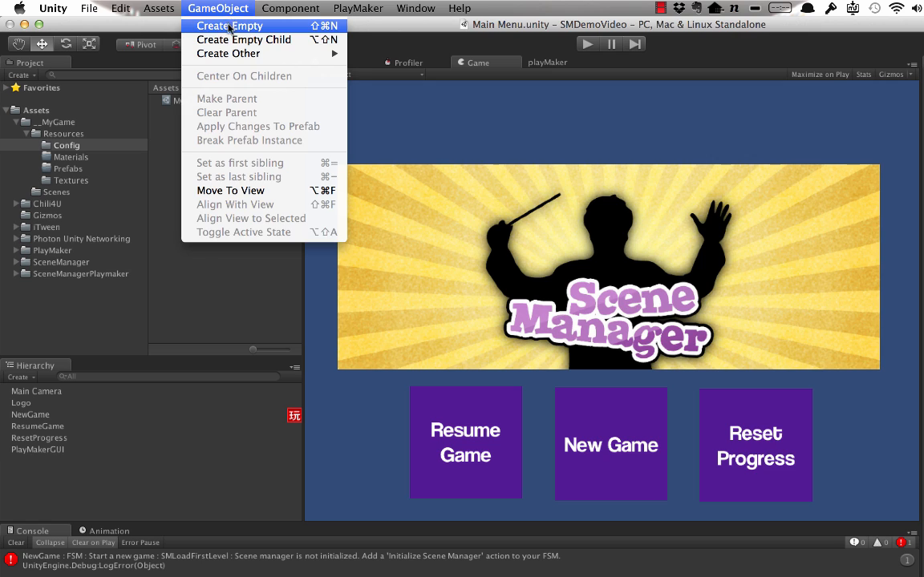
left_click(230, 26)
key("Return")
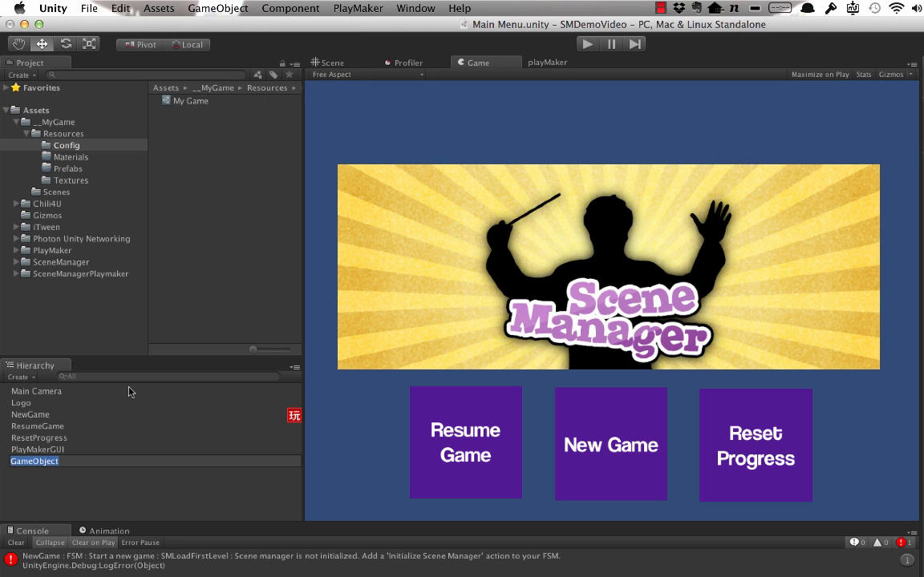
type("Initialize Scene Manager")
key("Return")
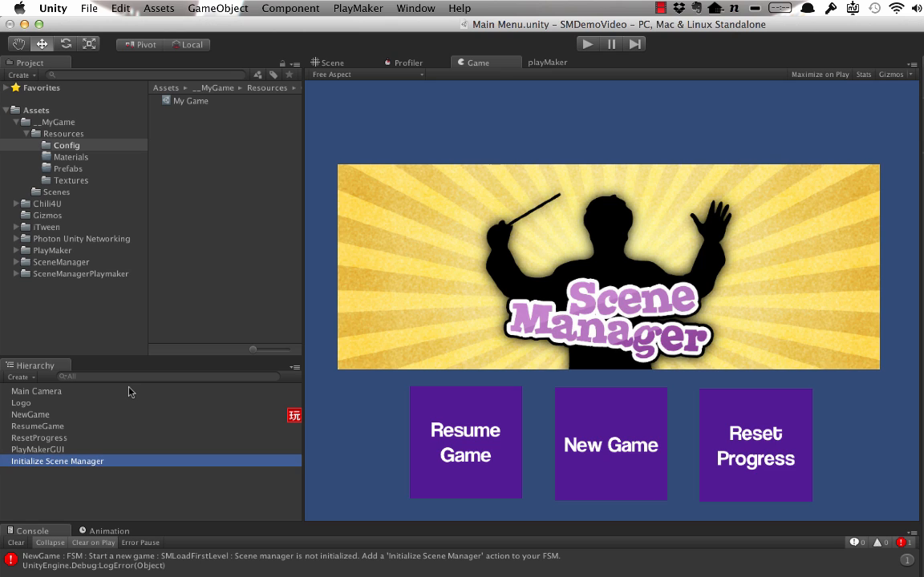
Add a PlayMaker FSM to the Initialize Scene Manager object and name its start state Initialize Scene Manager
right_click(134, 464)
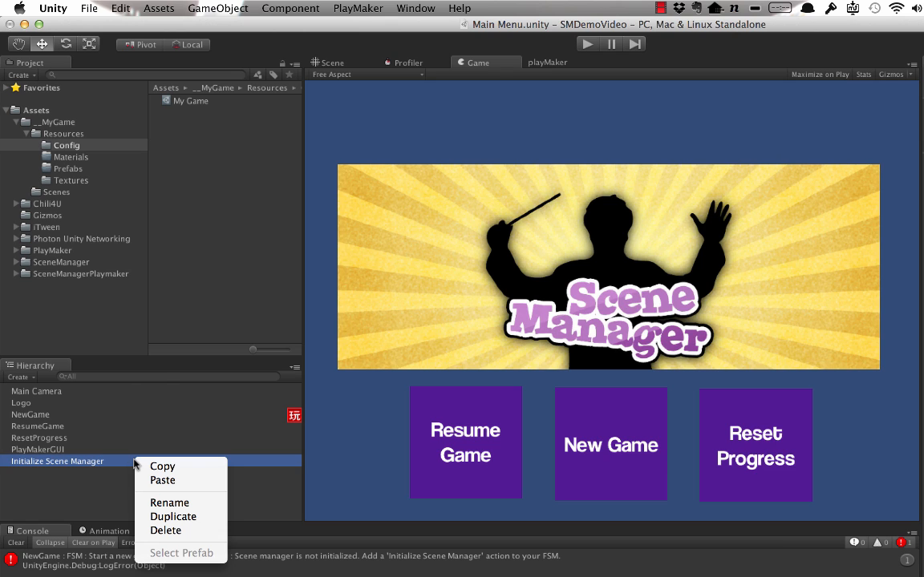
left_click(535, 58)
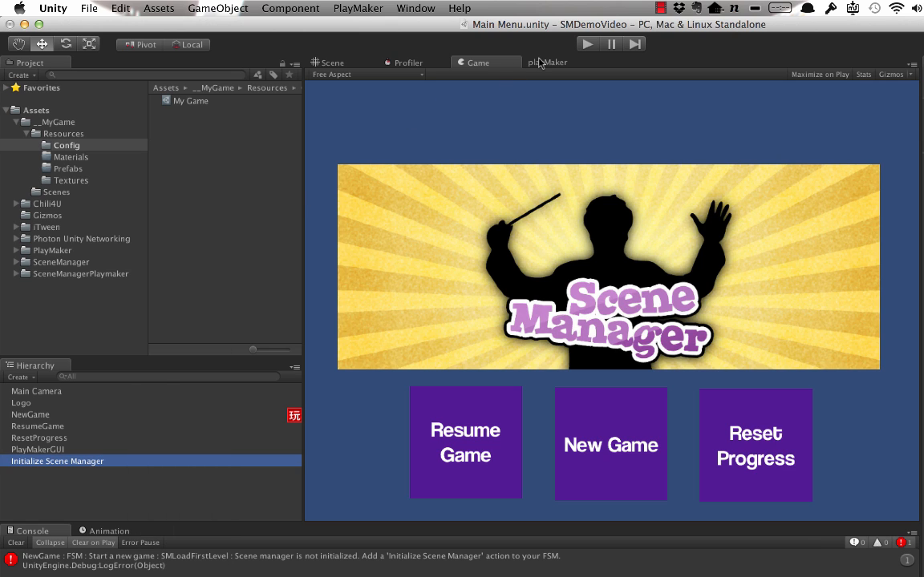
left_click(539, 63)
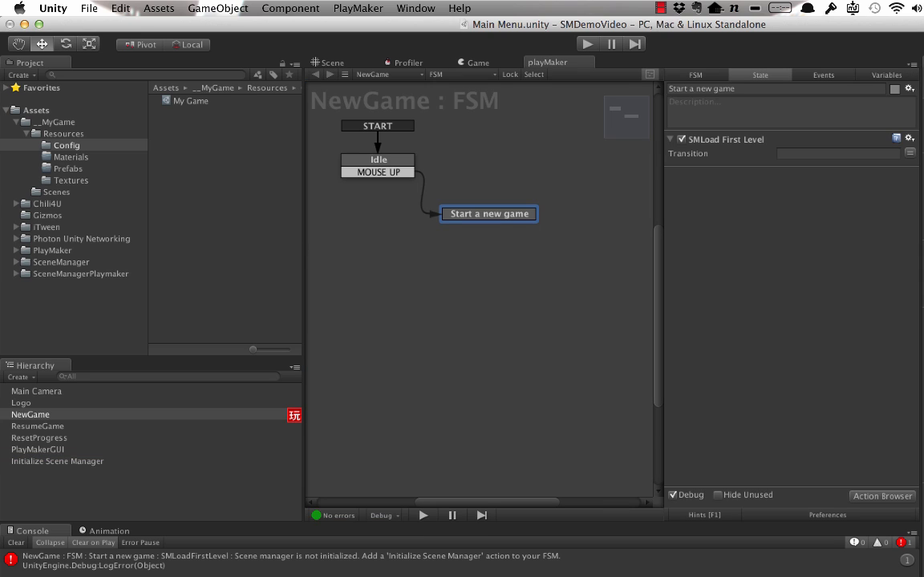
left_click(65, 461)
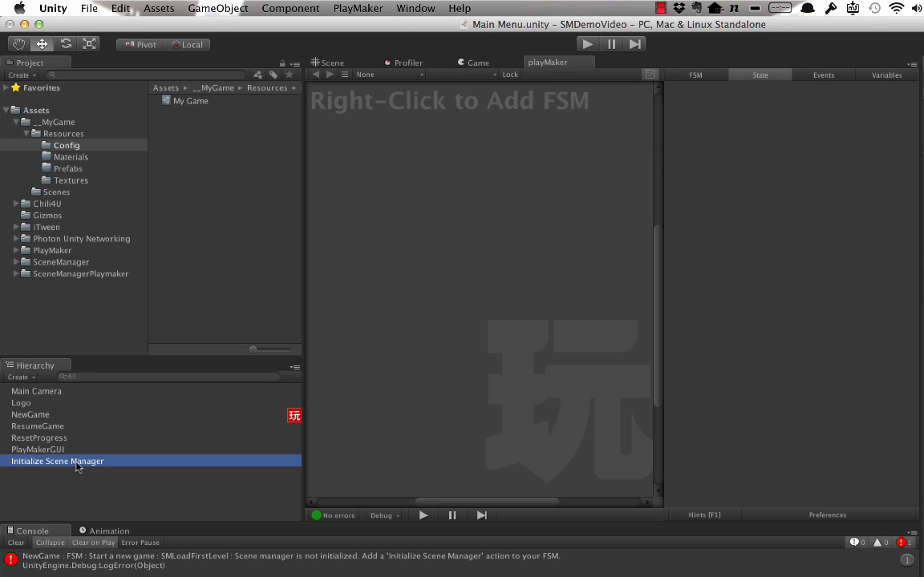
right_click(542, 184)
left_click(552, 184)
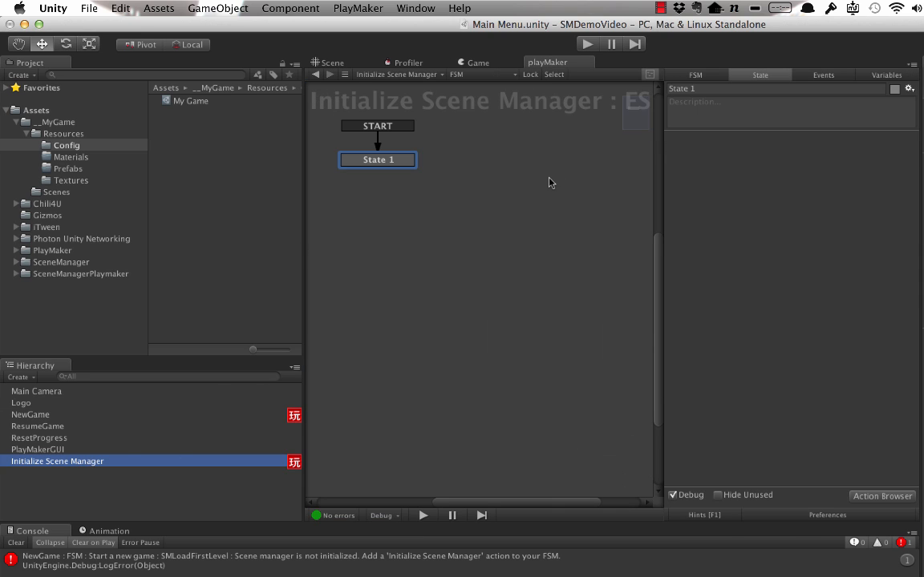
left_click(699, 88)
type("I")
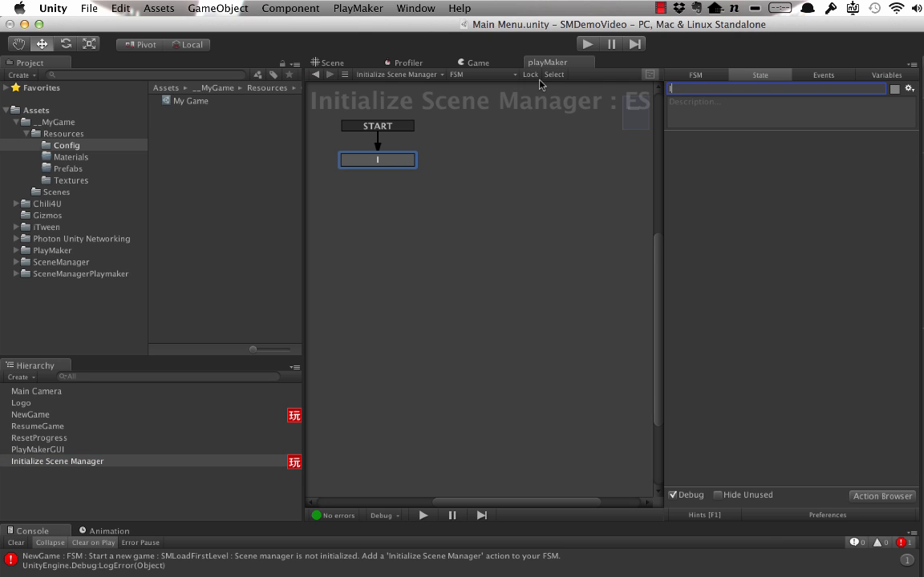
type("nitialize Scene")
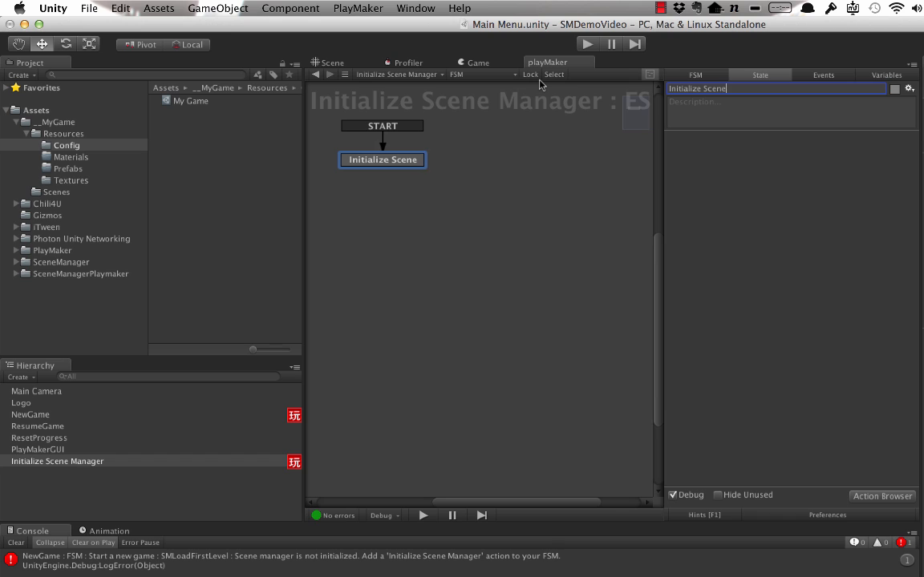
type(" Manager")
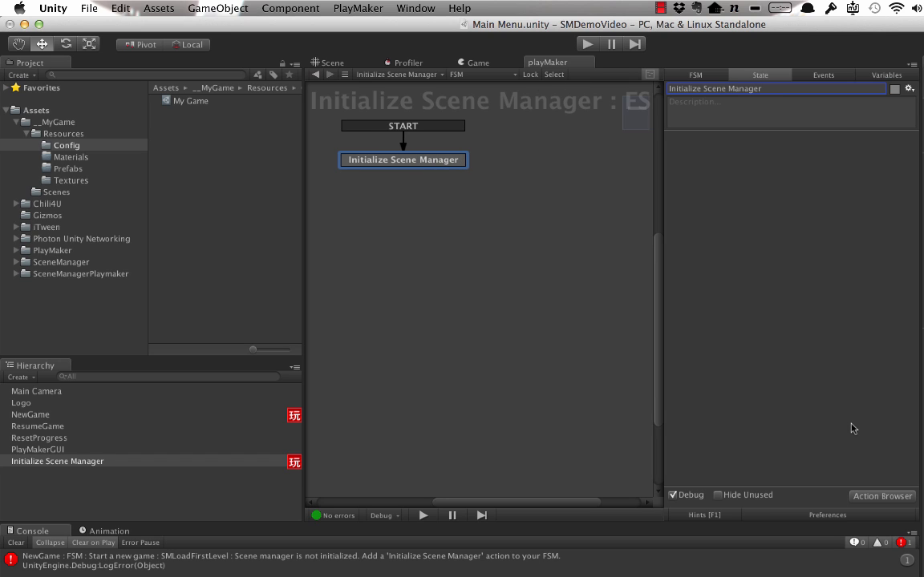
Add the SMInitialize Scene Manager action to the Initialize Scene Manager state and close the action browser
left_click(871, 497)
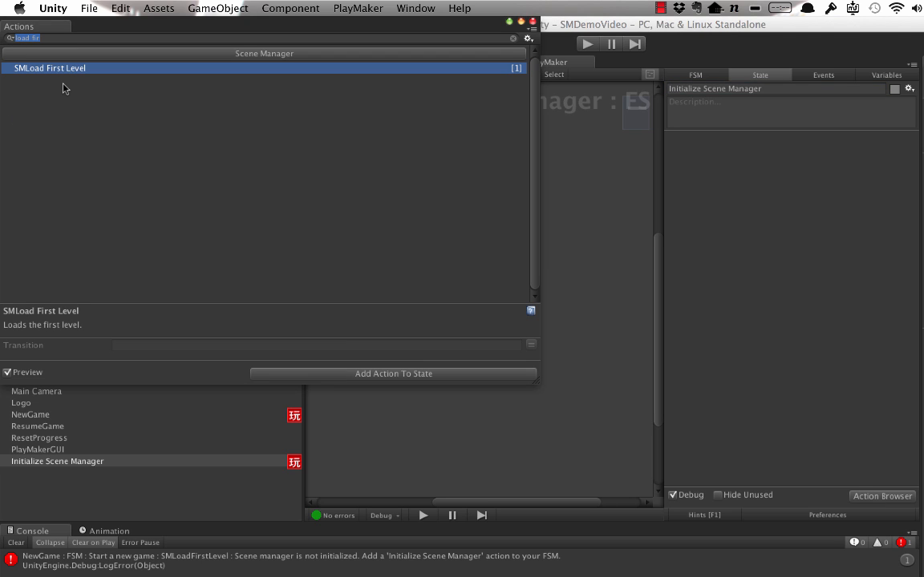
type("initi")
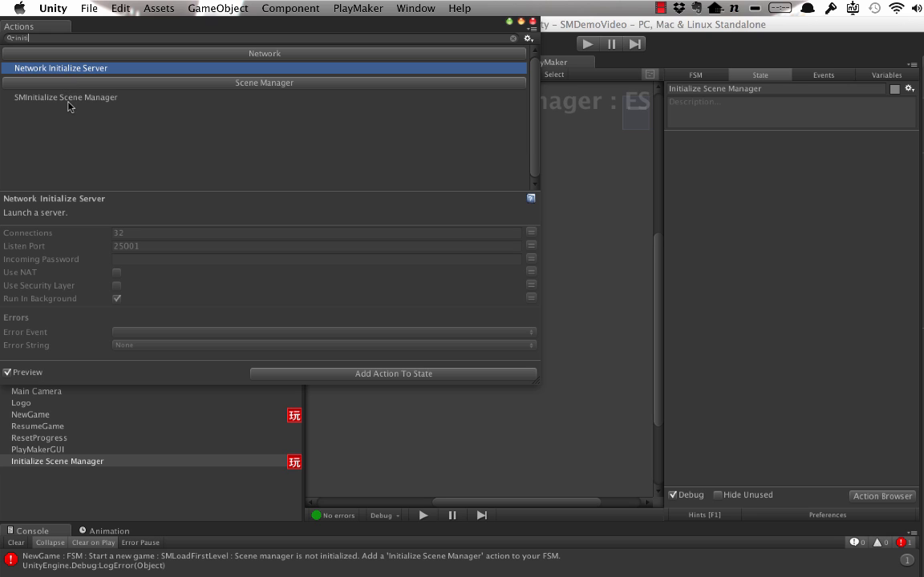
left_click(68, 98)
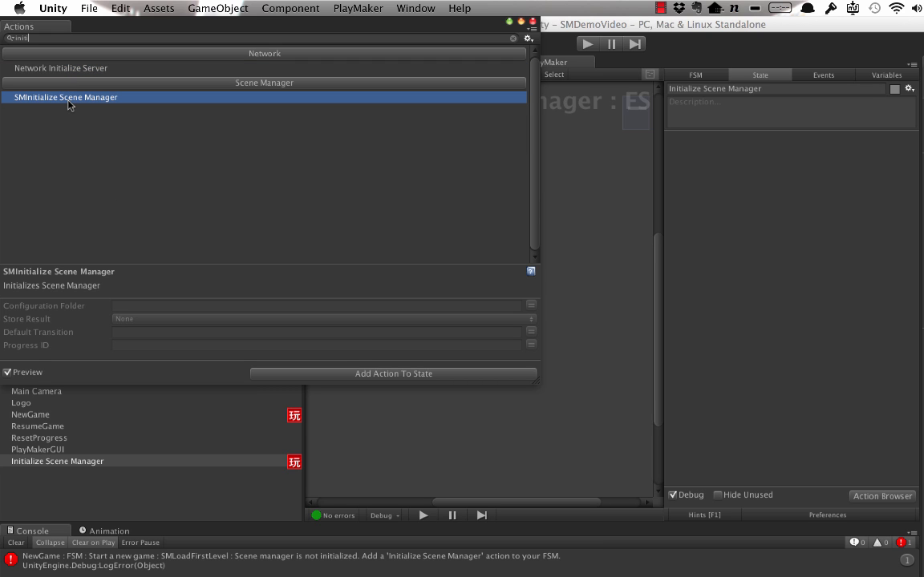
double_click(68, 98)
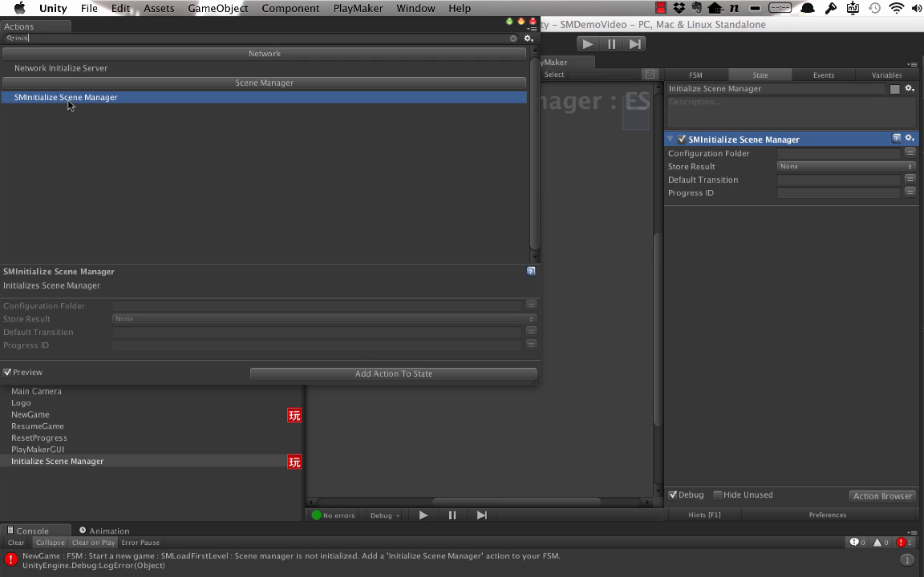
left_click(532, 22)
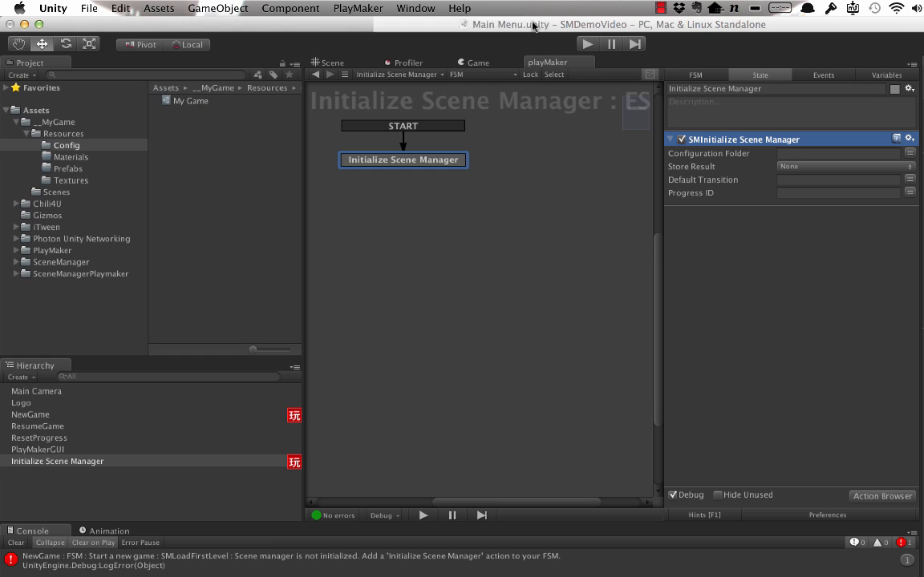
Set the SMInitialize Scene Manager action's configuration folder to Config
left_click(802, 152)
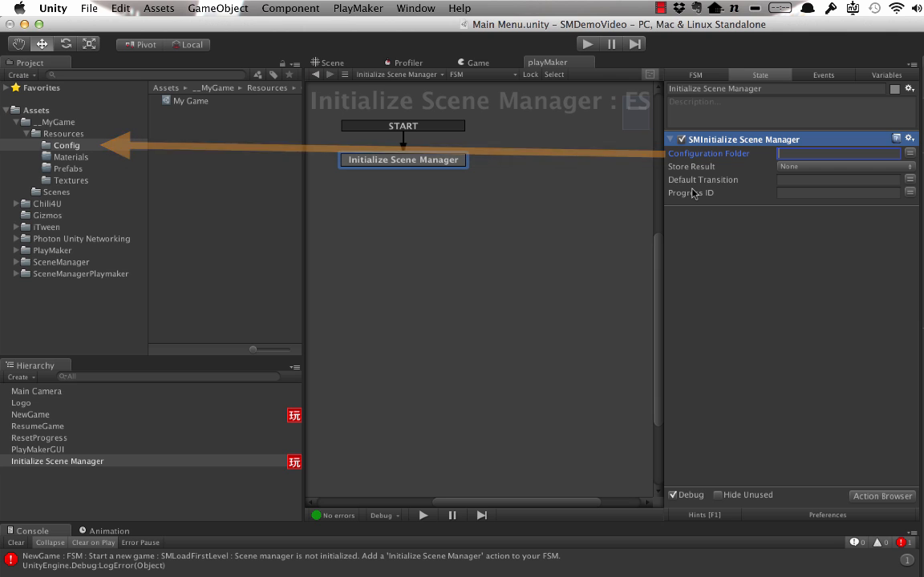
type("Config")
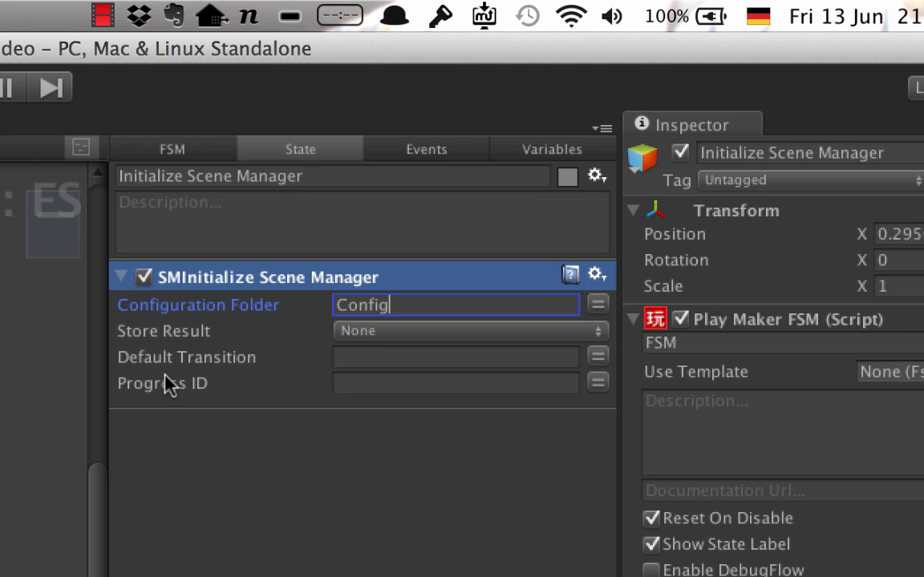
left_click(280, 505)
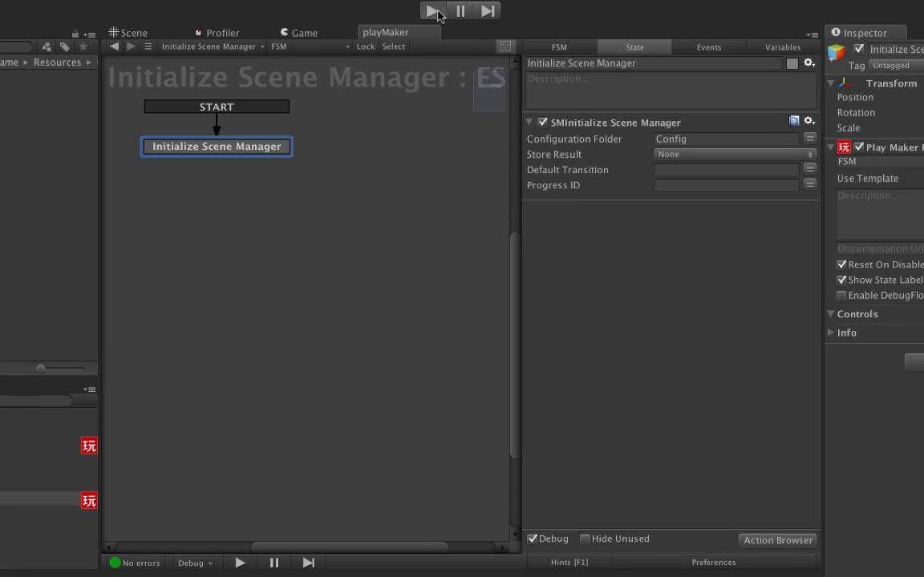
Play-test the Main Menu scene by starting a new game, and stop play mode
left_click(437, 13)
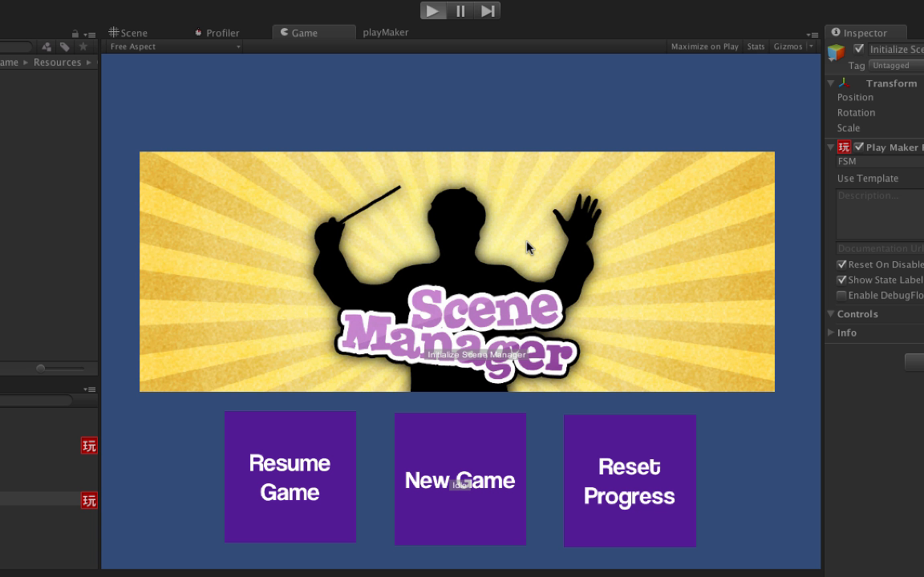
left_click(437, 460)
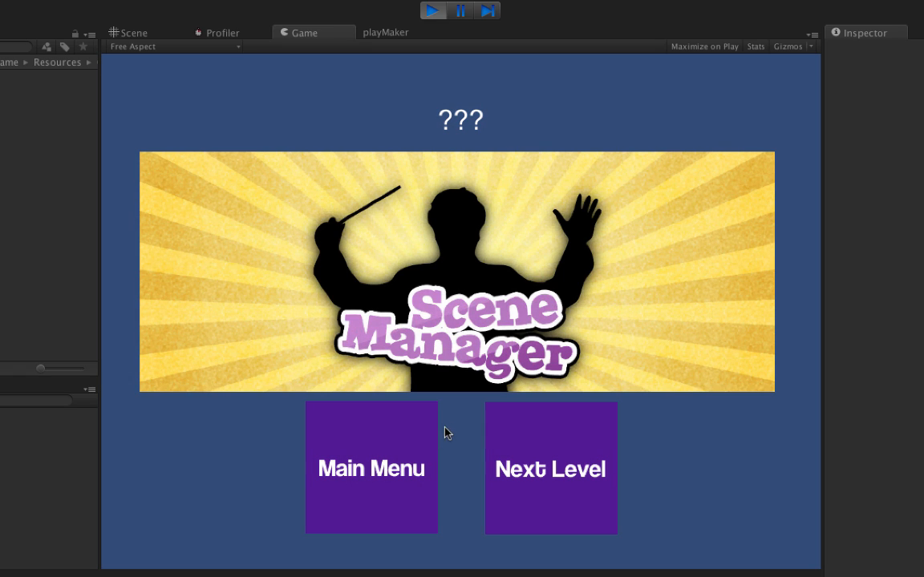
left_click(437, 16)
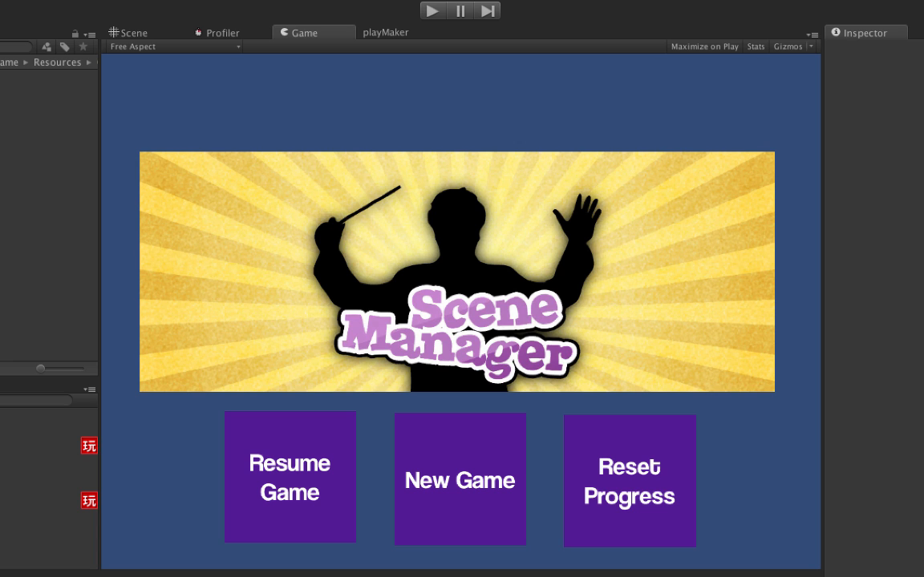
Save the Initialize Scene Manager object as a prefab in the Prefabs folder under __MyGame/Resources
left_click(78, 541)
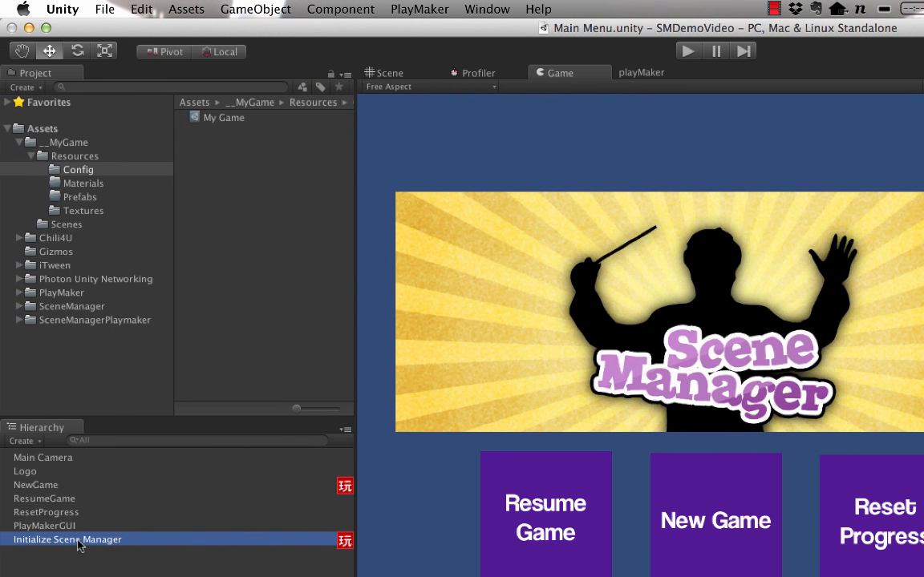
left_click_drag(77, 545, 96, 204)
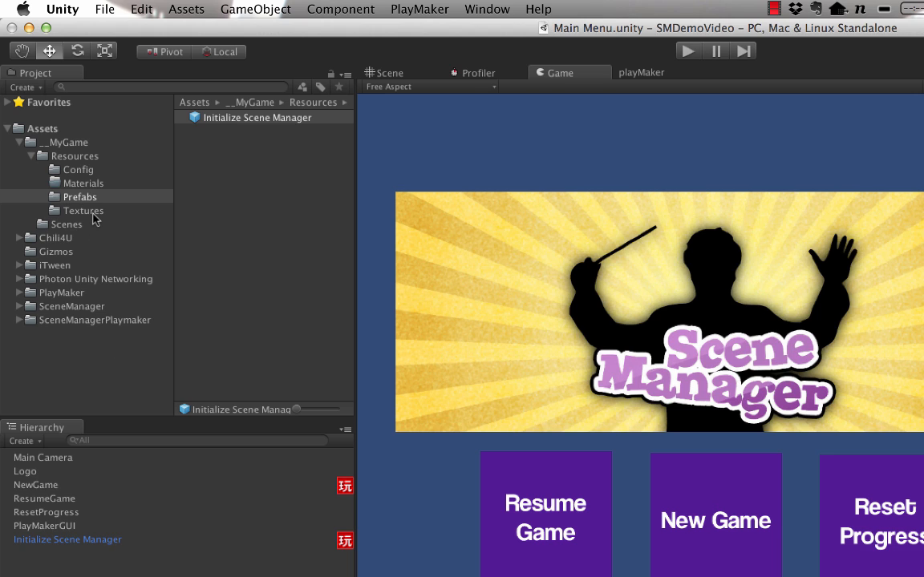
Open the Level 1 scene and add the Initialize Scene Manager prefab to its hierarchy
left_click(68, 225)
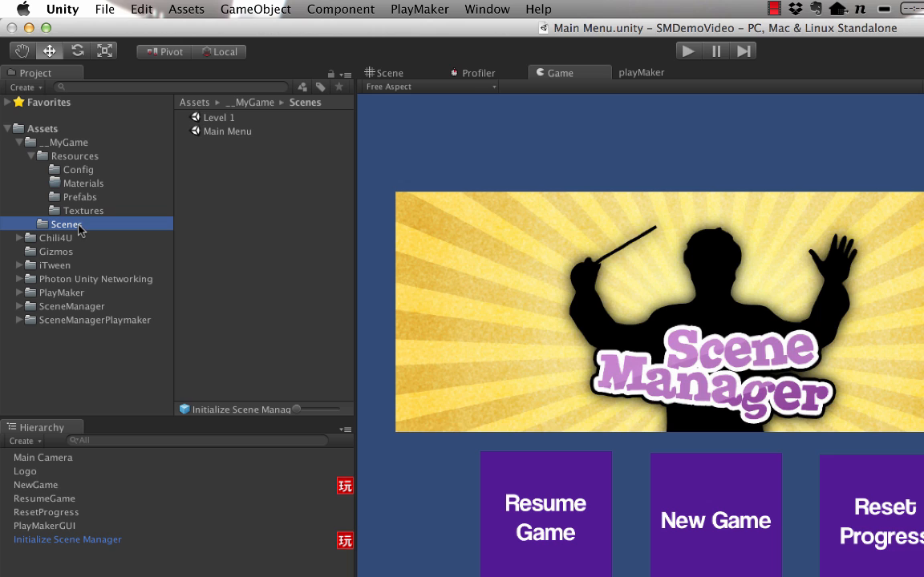
double_click(216, 119)
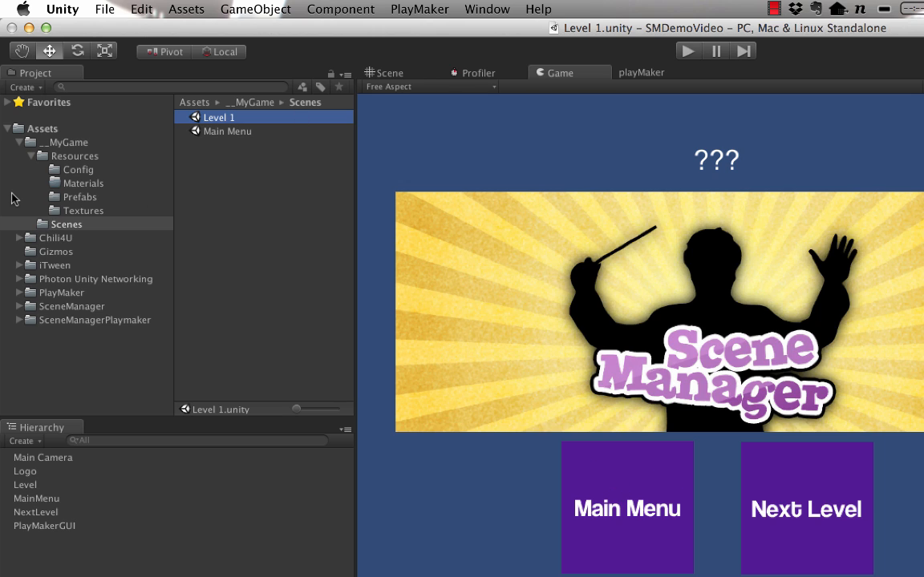
left_click(81, 197)
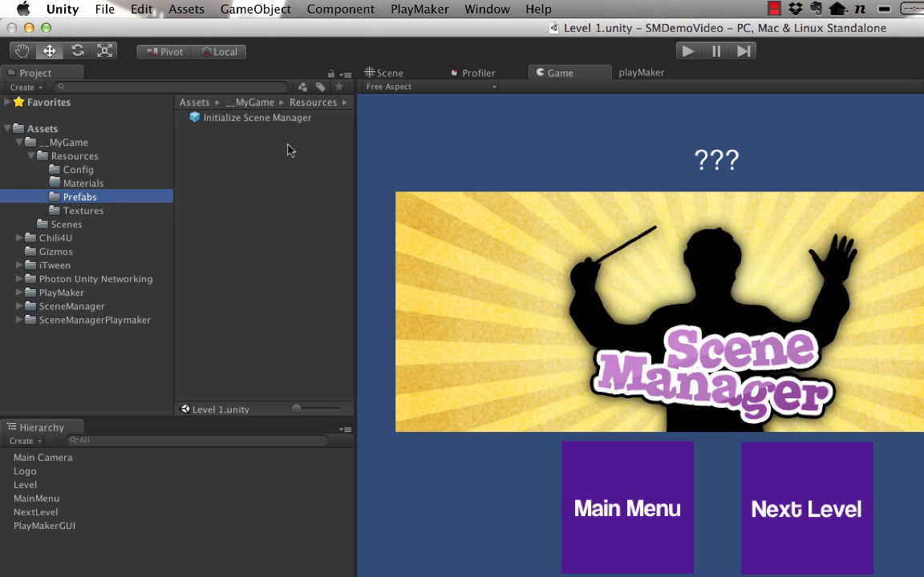
left_click(261, 122)
left_click_drag(262, 127, 222, 564)
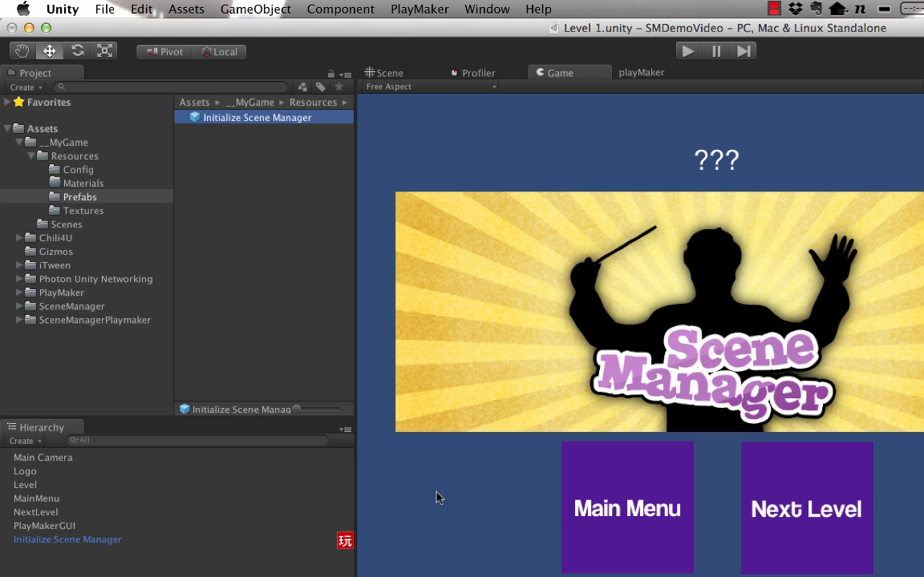
Add a PlayMaker FSM to the MainMenu object in Level 1 and name its start state Idle
left_click(40, 499)
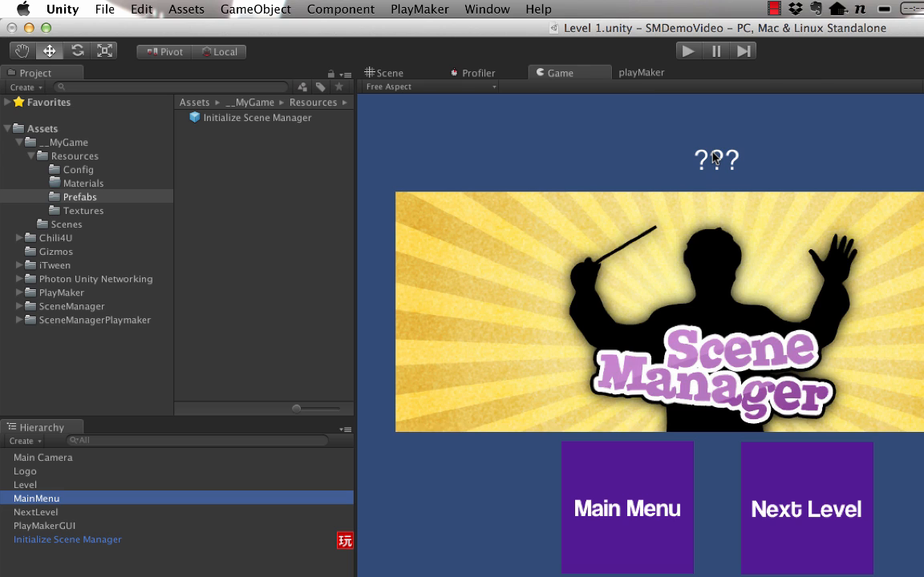
left_click(645, 72)
right_click(578, 221)
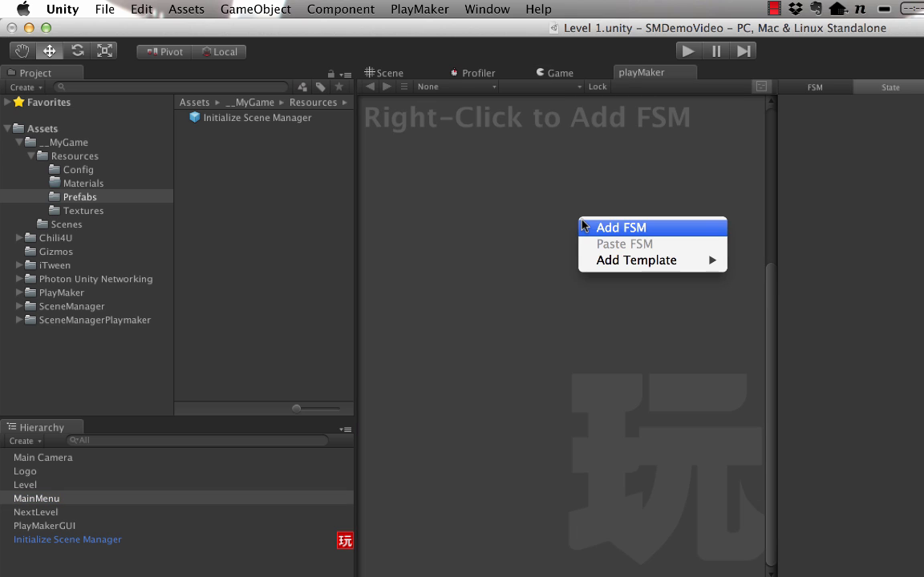
left_click(626, 228)
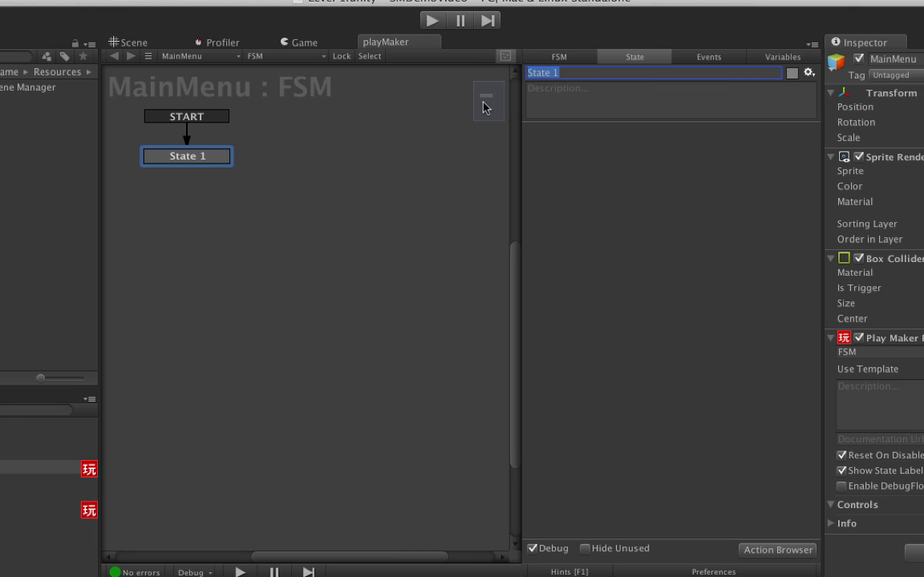
type("Idle")
Add a second state named "Go to main menu" to the MainMenu FSM
right_click(244, 212)
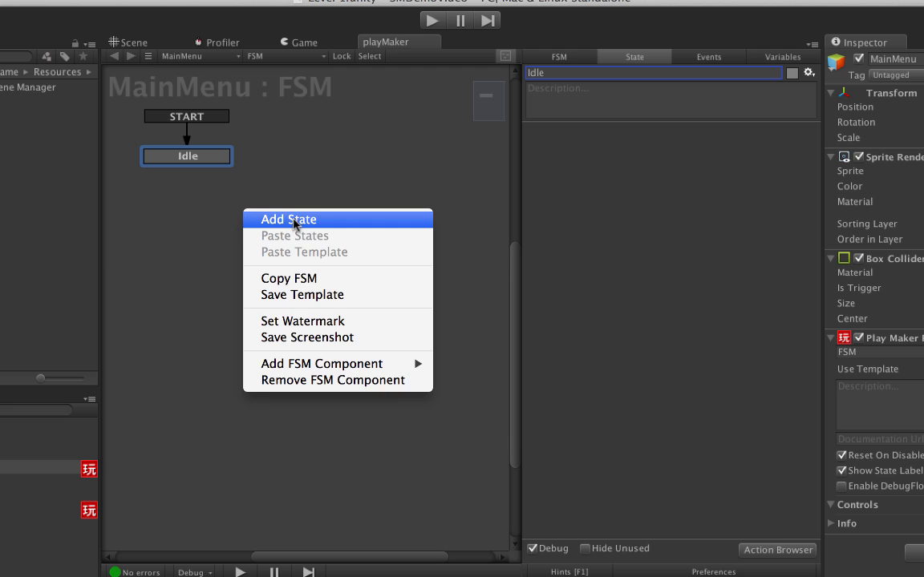
left_click(294, 222)
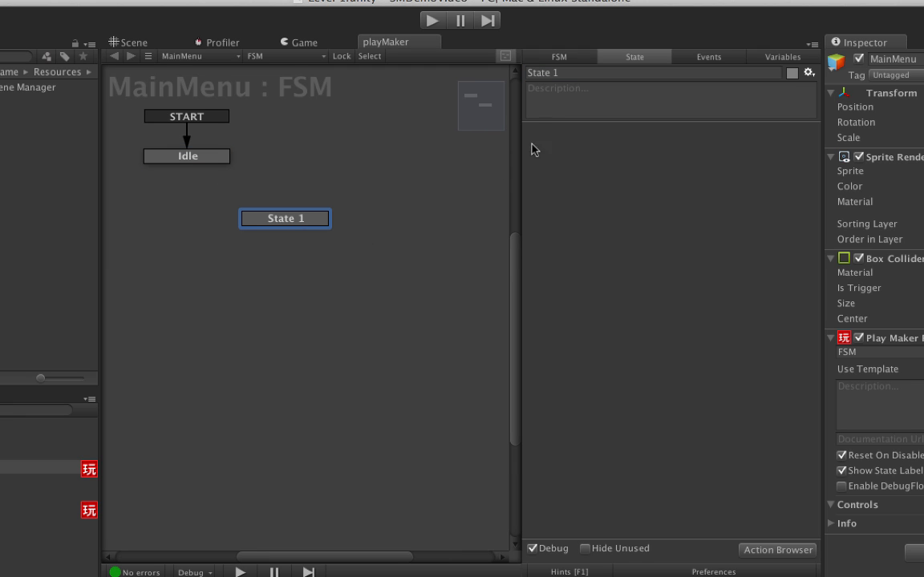
left_click(569, 73)
type("Go ")
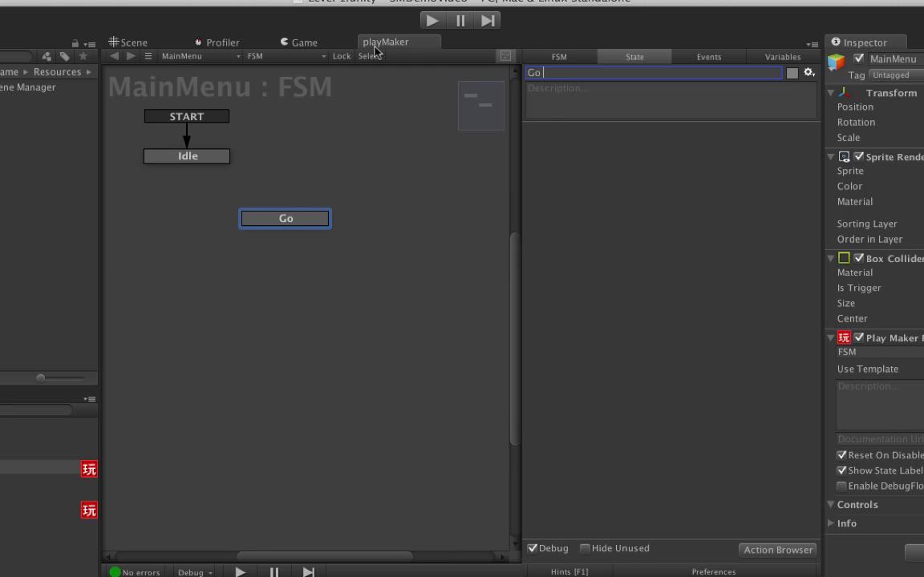
type("to main menu")
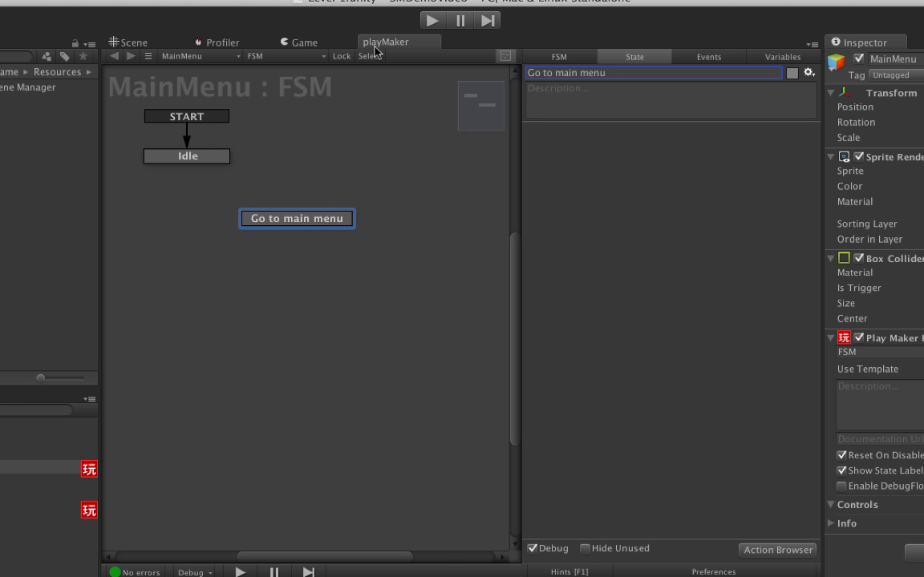
Add a MOUSE UP system event transition to the MainMenu FSM's Idle state
right_click(215, 154)
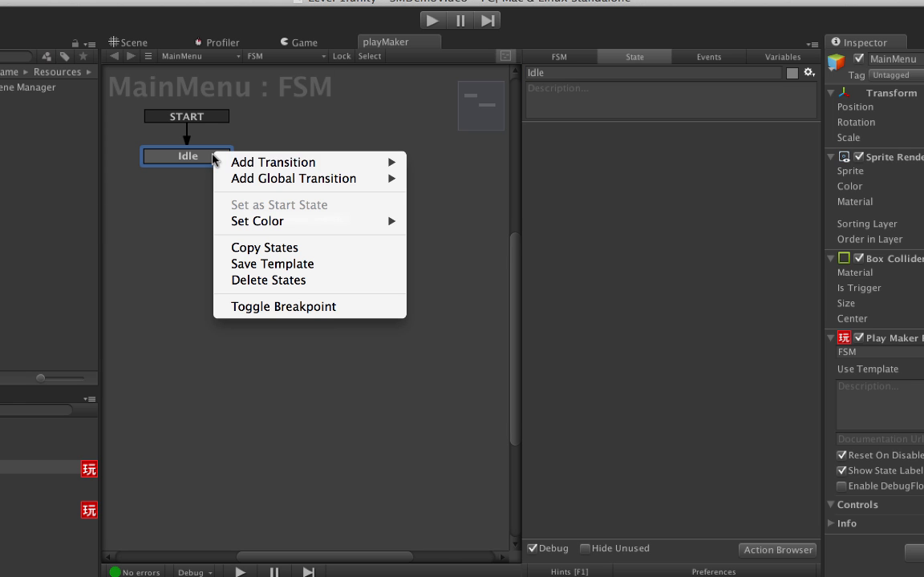
mouse_move(290, 162)
mouse_move(481, 178)
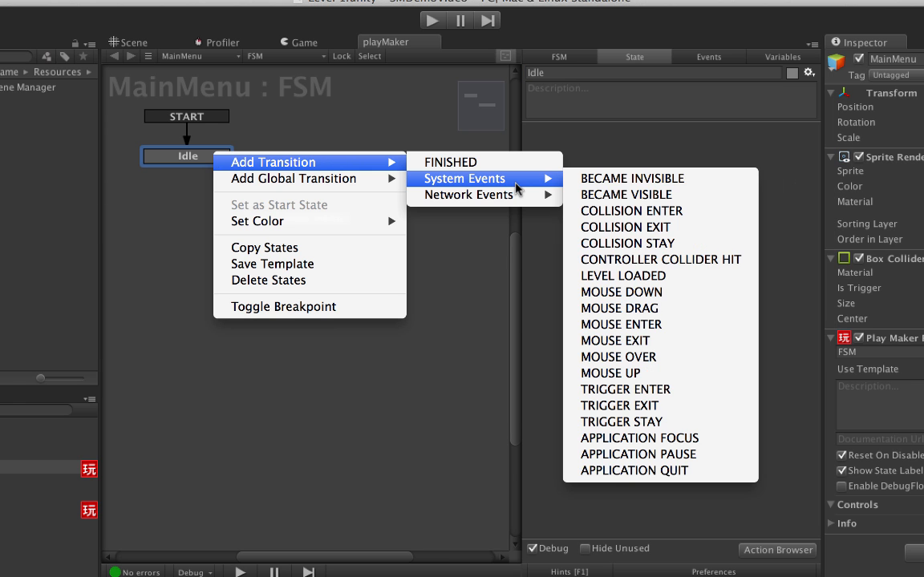
left_click(613, 372)
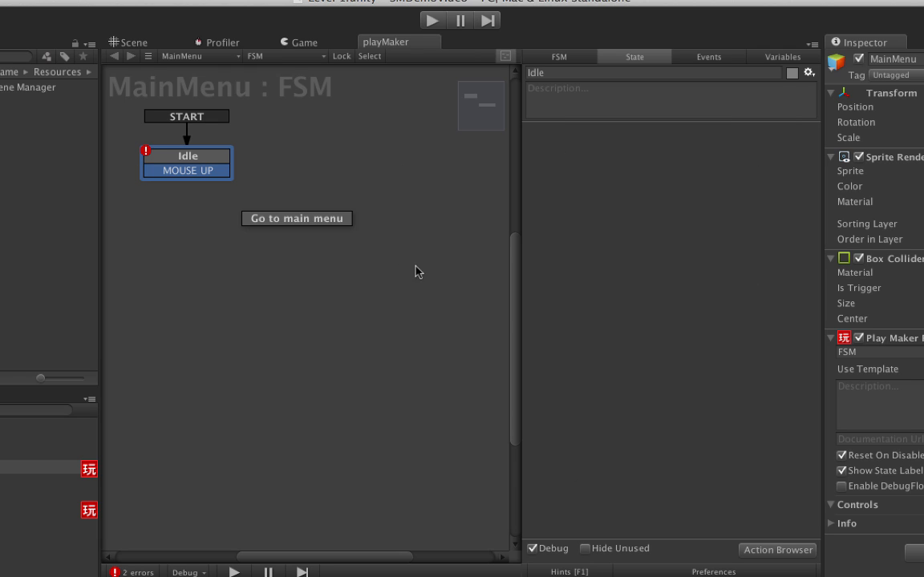
Connect the MOUSE UP transition to the "Go to main menu" state and add an SMLoad Screen action to that state
left_click_drag(216, 171, 268, 220)
left_click(384, 276)
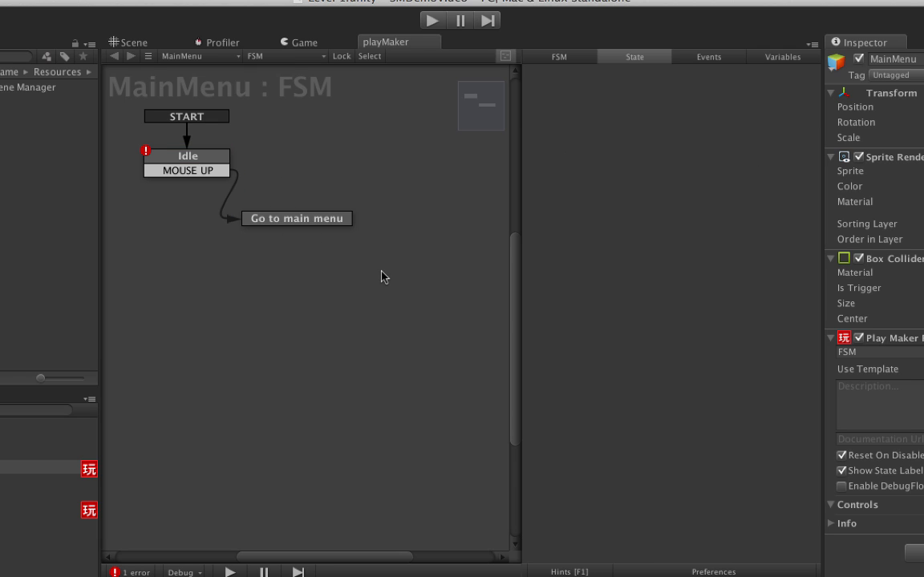
left_click(290, 222)
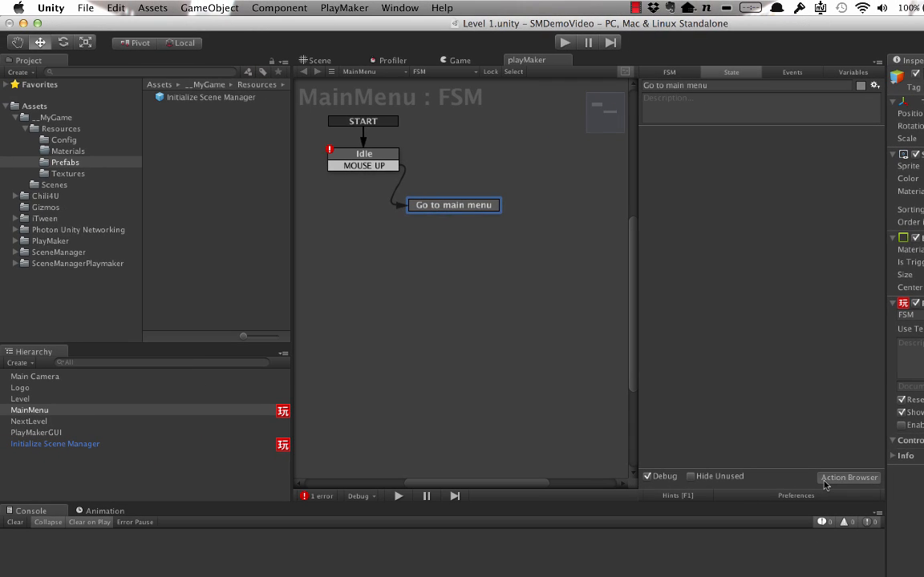
left_click(826, 480)
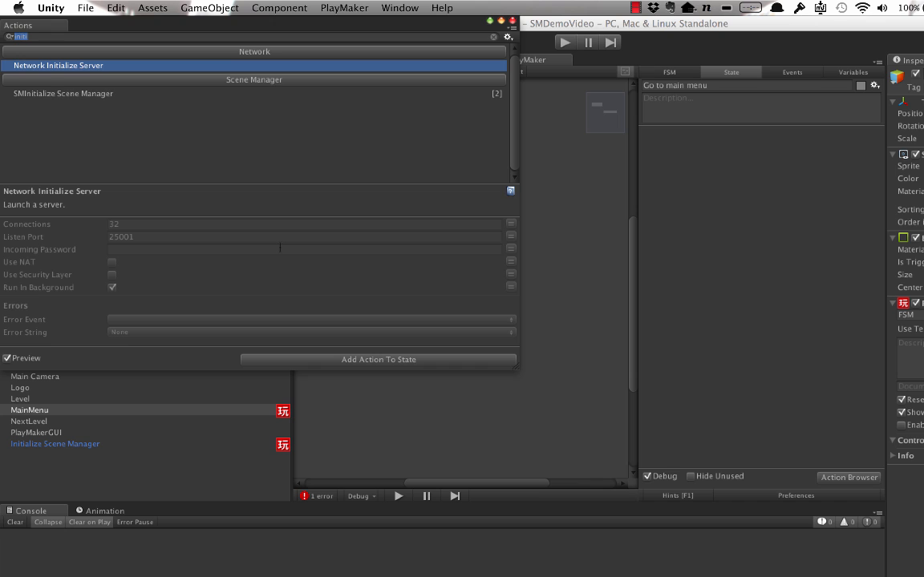
type("load scr")
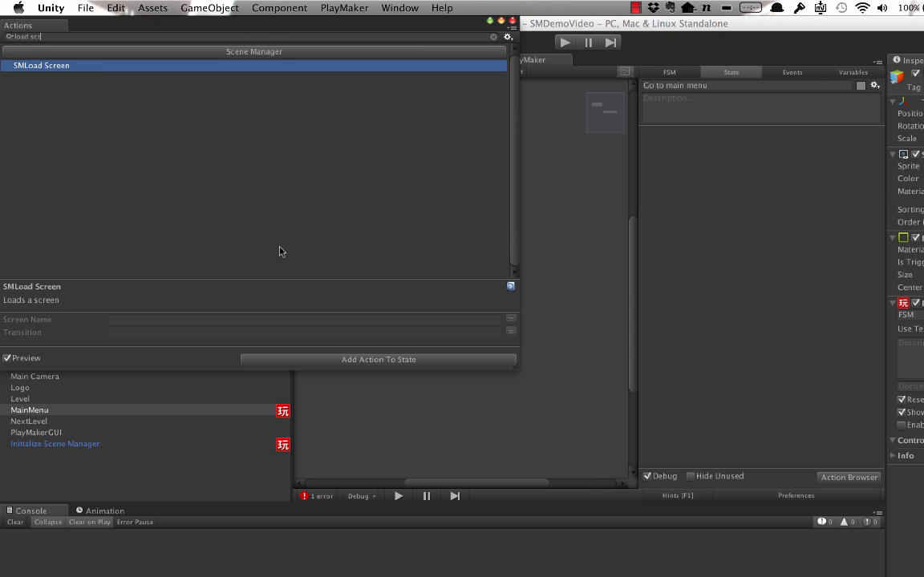
double_click(51, 68)
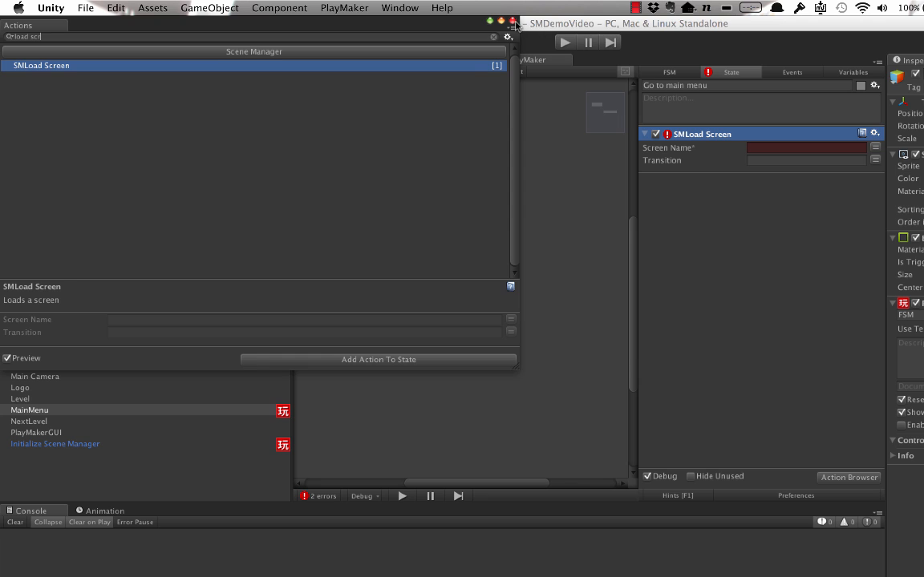
left_click(512, 21)
Set the SMLoad Screen action's screen name to "Main Menu"
left_click(809, 152)
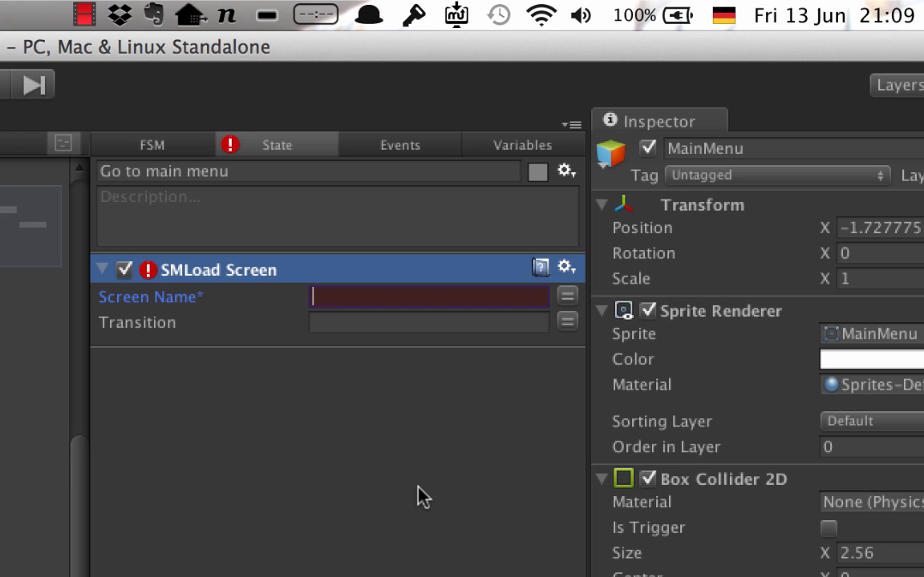
type("M")
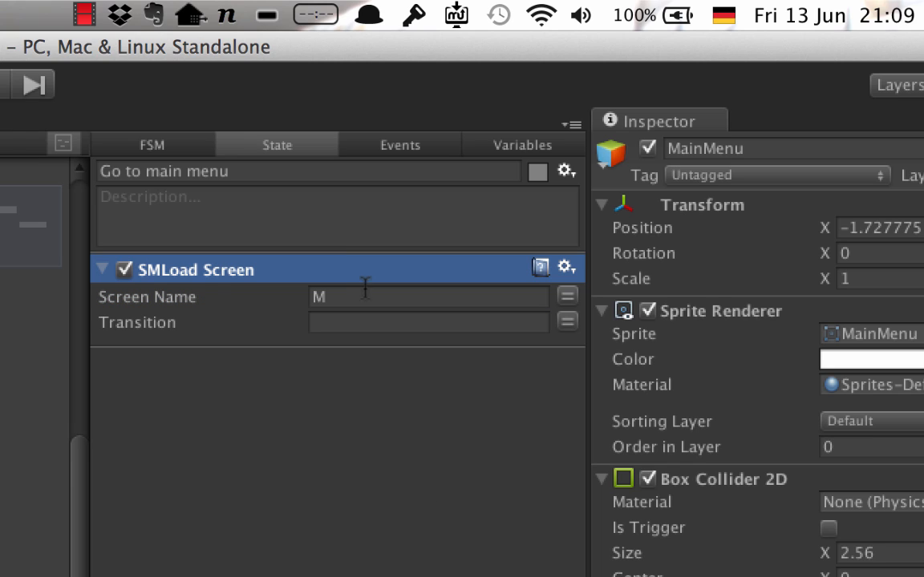
left_click(344, 300)
type("Main Menu")
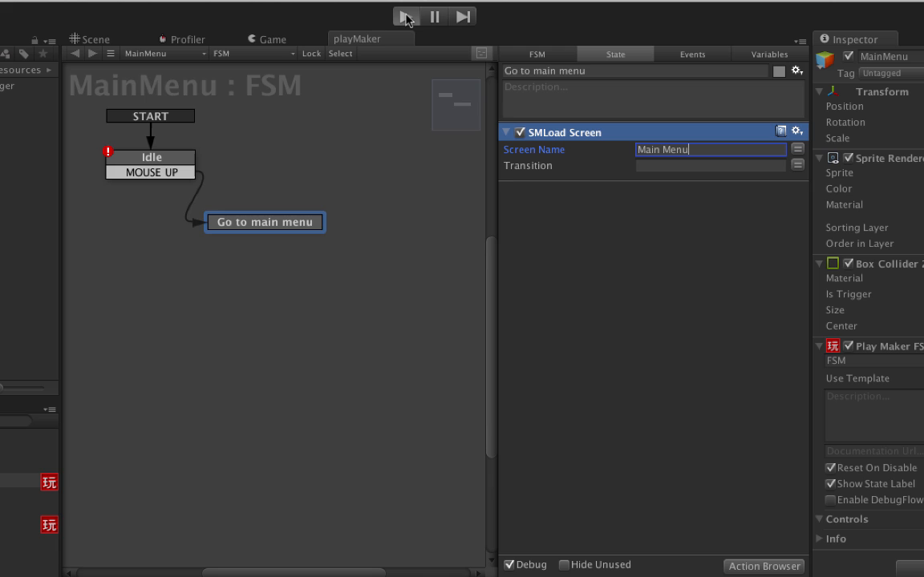
Run Level 1 in play mode, test its Main Menu button, and stop playback
left_click(407, 17)
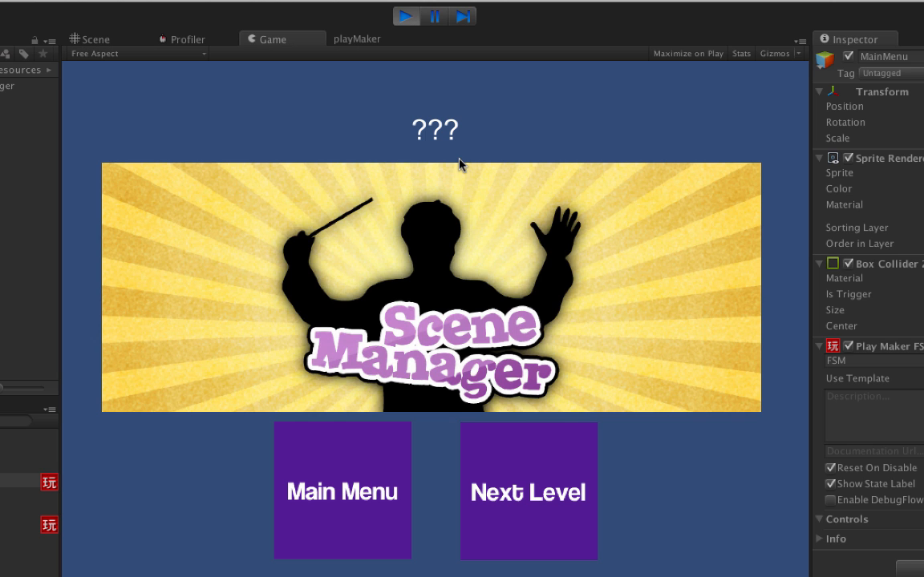
left_click(312, 527)
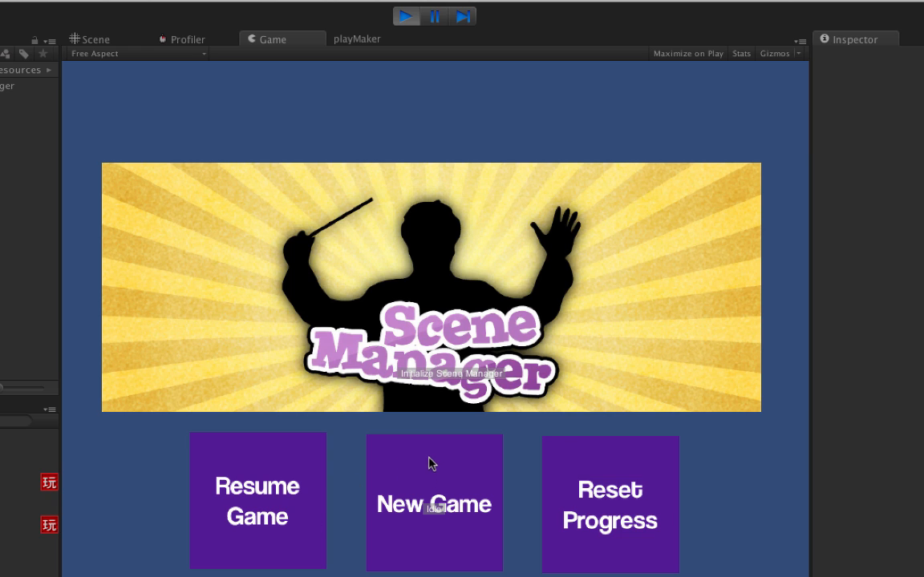
left_click(405, 17)
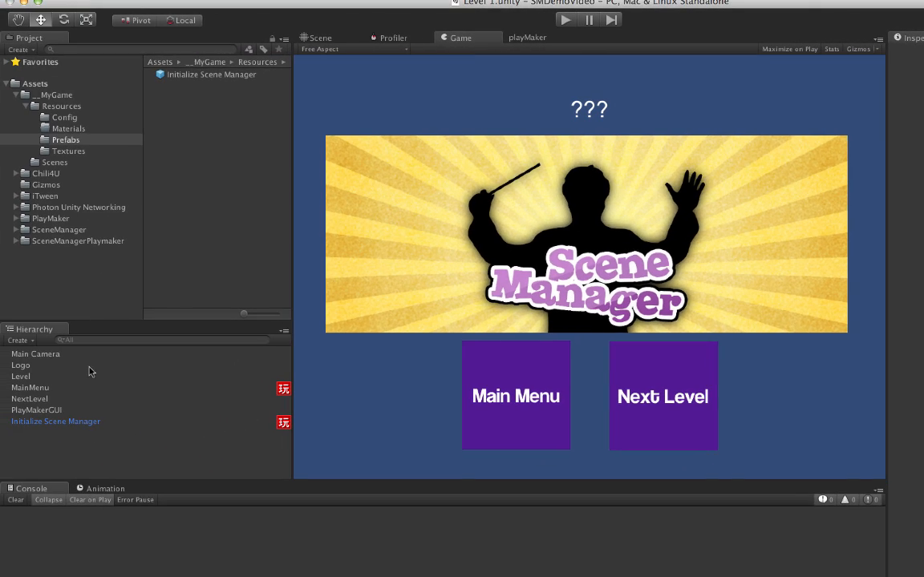
Add a PlayMaker FSM to the Level text object in the Level 1 scene
left_click(25, 376)
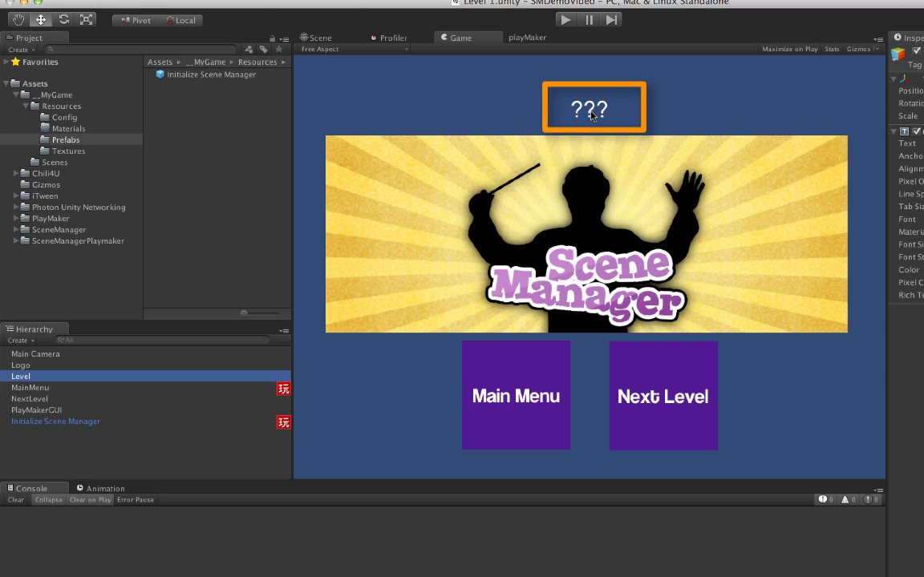
left_click(526, 38)
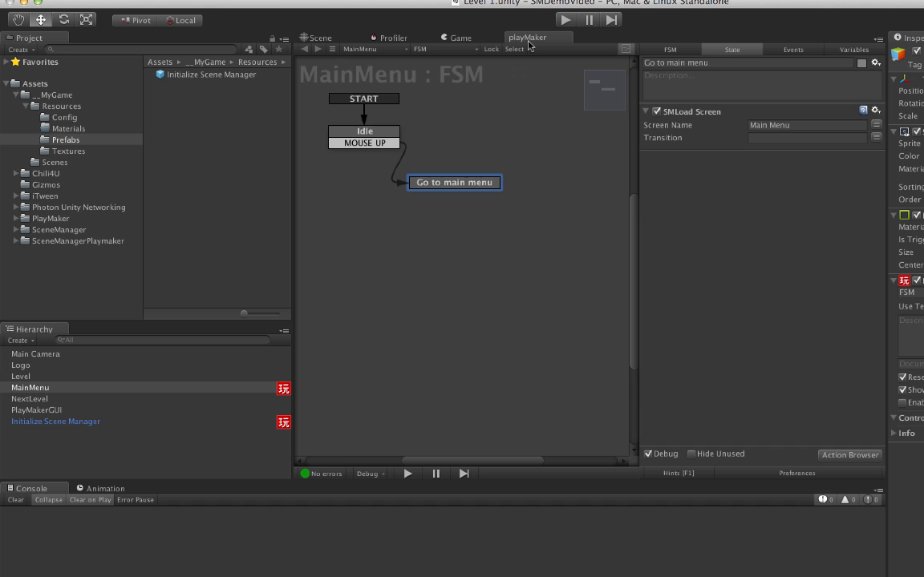
left_click(28, 376)
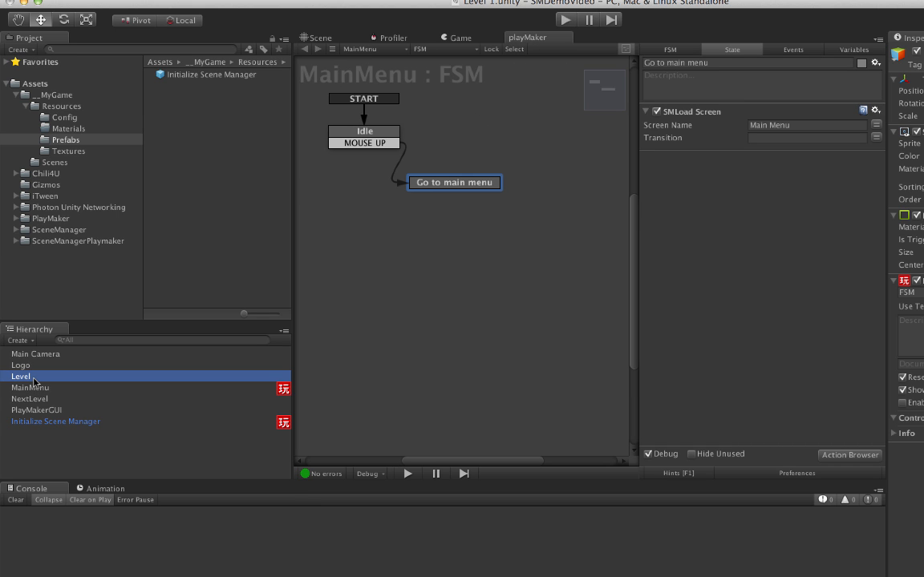
right_click(400, 148)
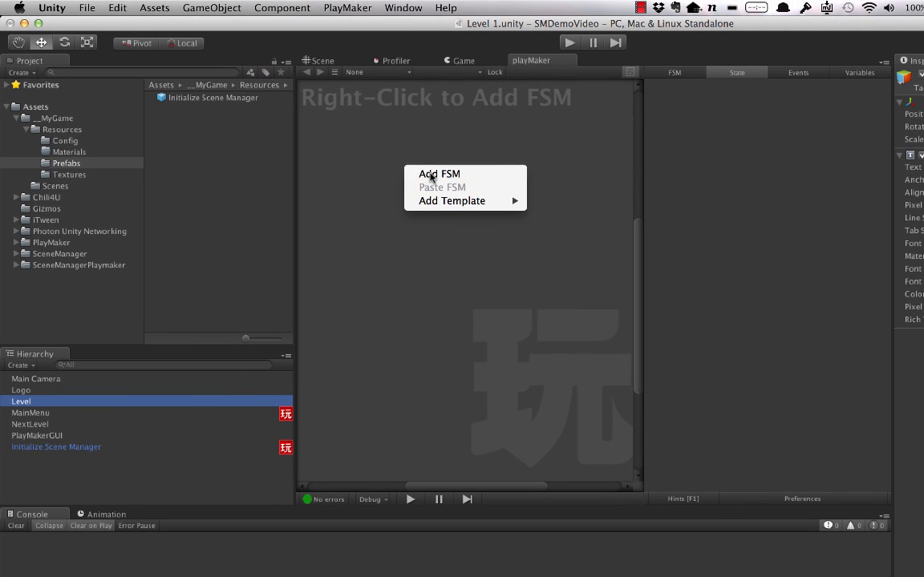
left_click(426, 153)
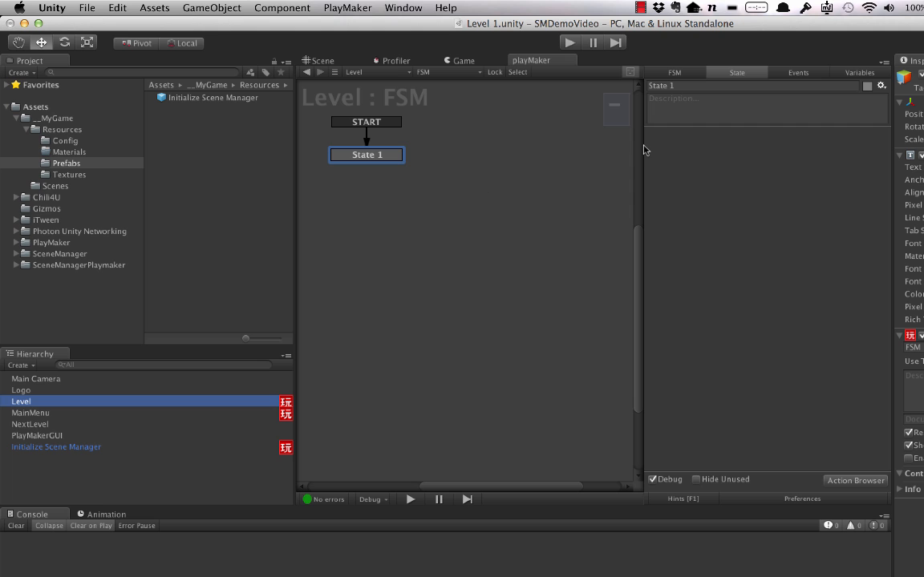
Add the SMGet Current Scene Name action to State 1 of the Level FSM
left_click(854, 480)
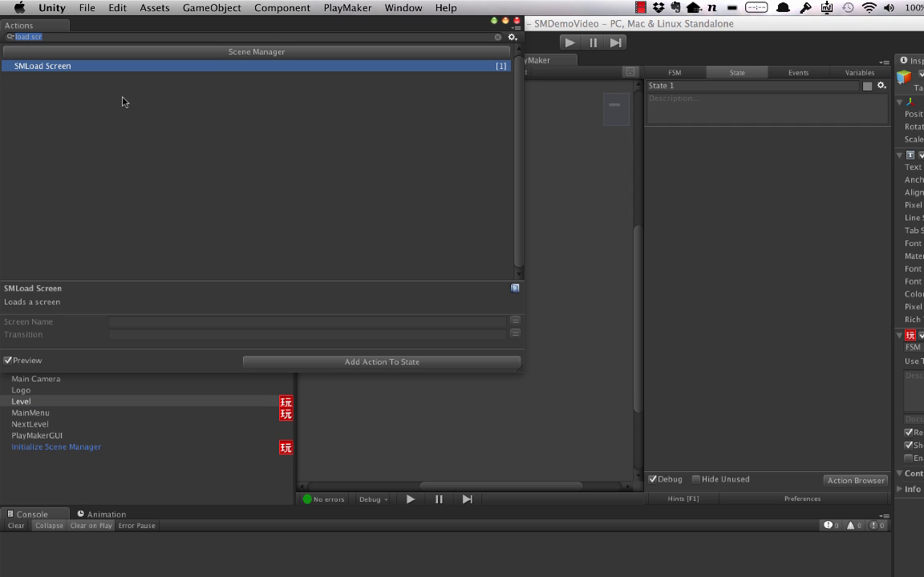
type("get")
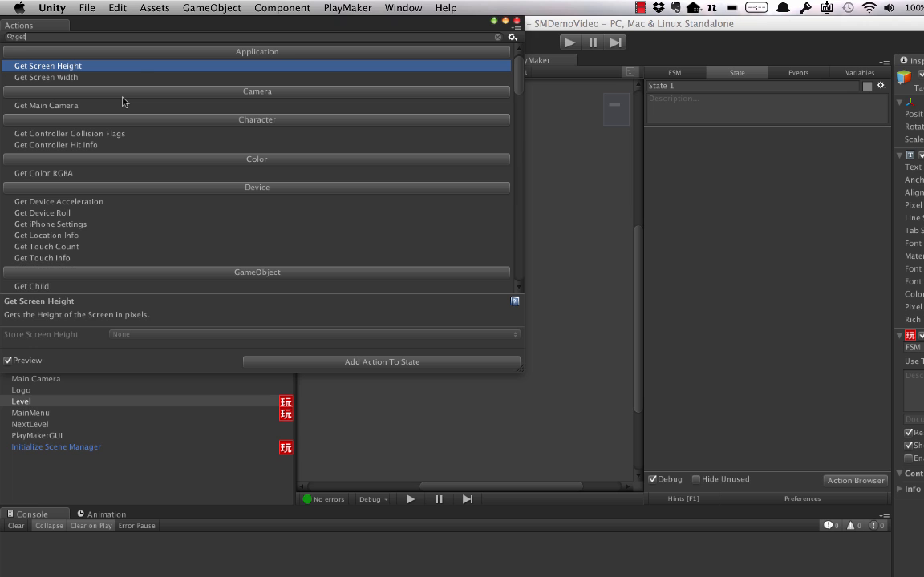
type(" curre")
key("Down")
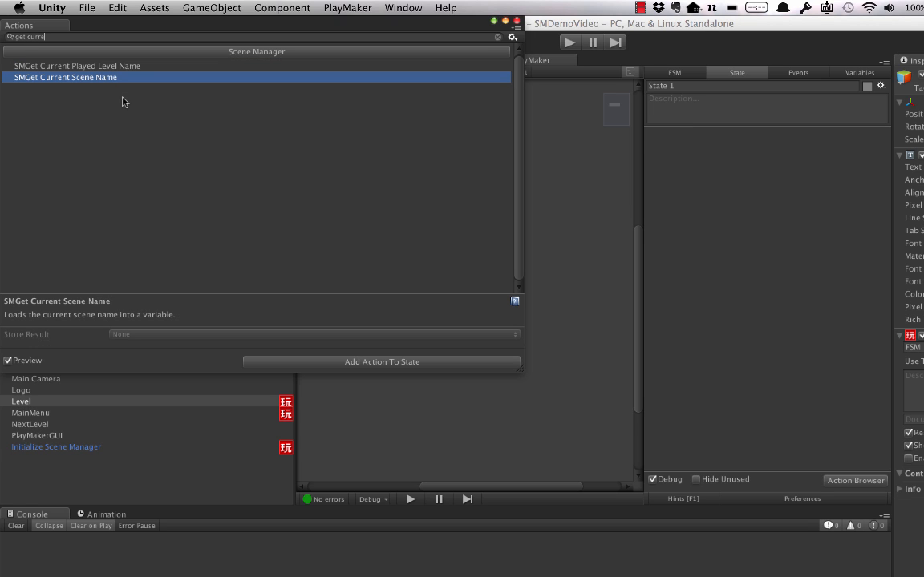
key("Return")
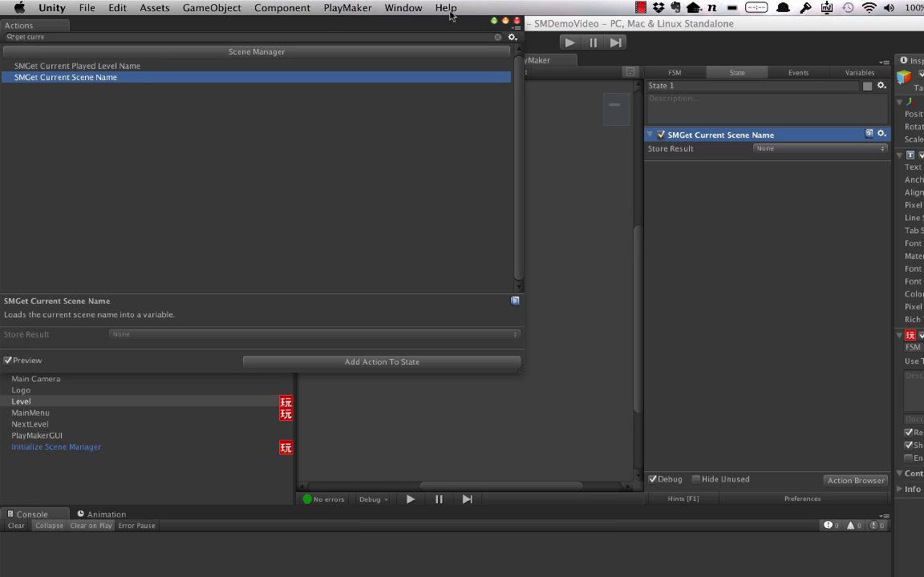
left_click(517, 21)
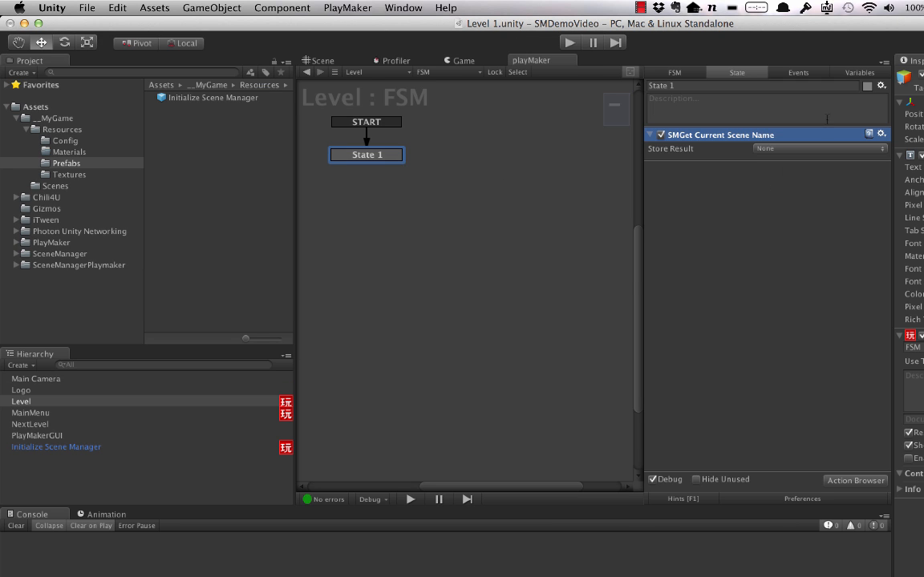
Create a String variable named SceneName in the Level FSM and store the SMGet Current Scene Name result in it
left_click(857, 73)
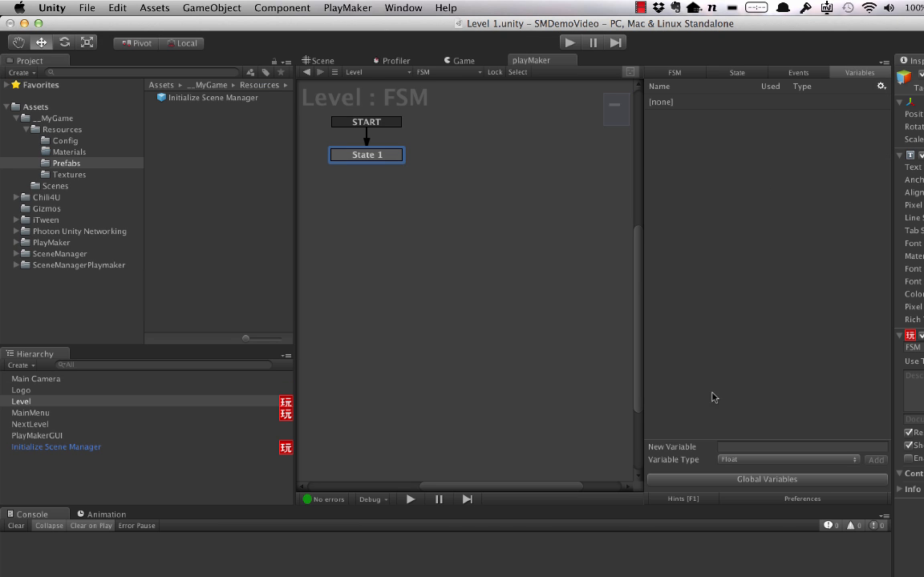
left_click(456, 285)
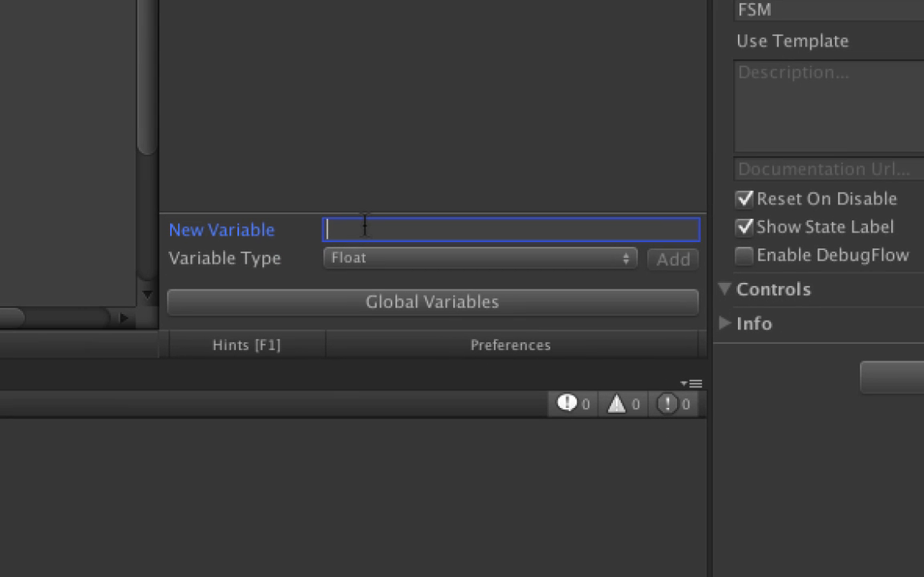
type("Scene")
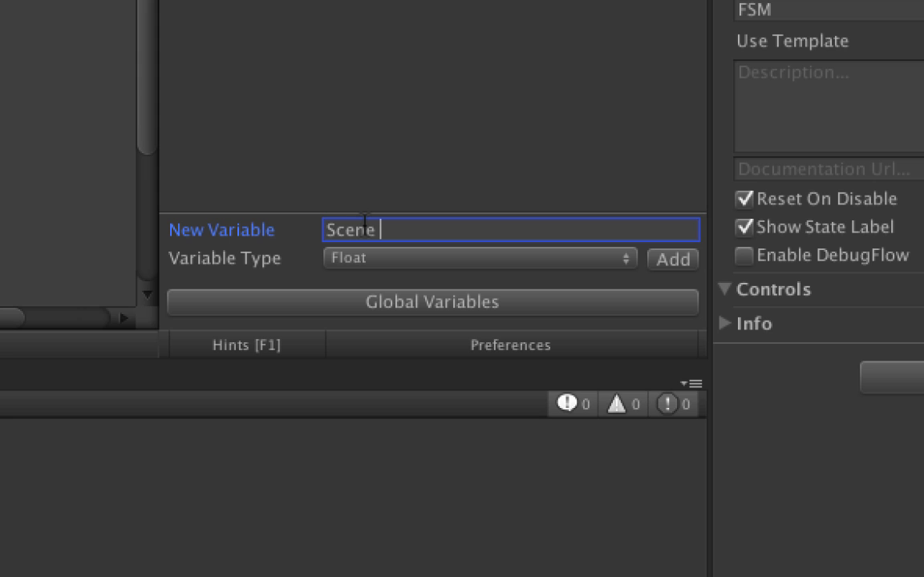
key("BackSpace")
type("Name")
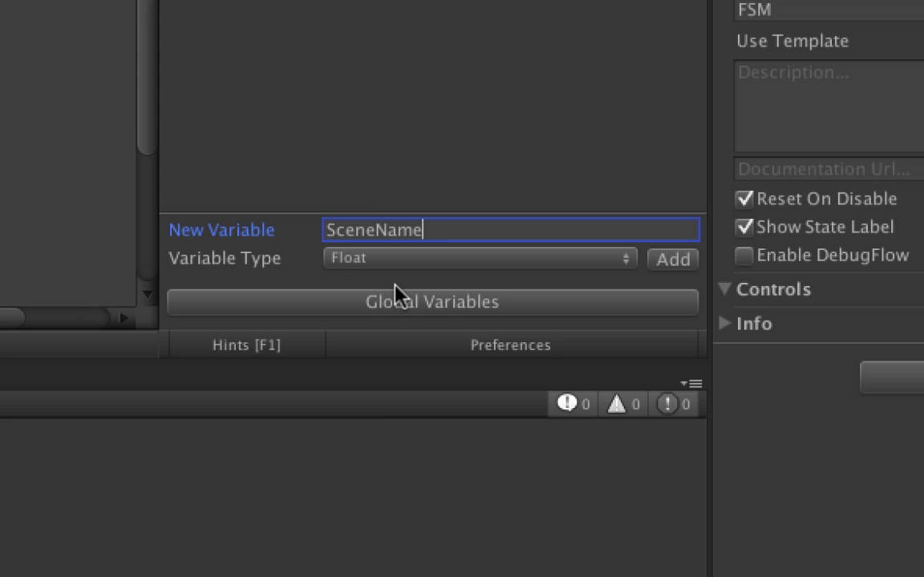
left_click(405, 259)
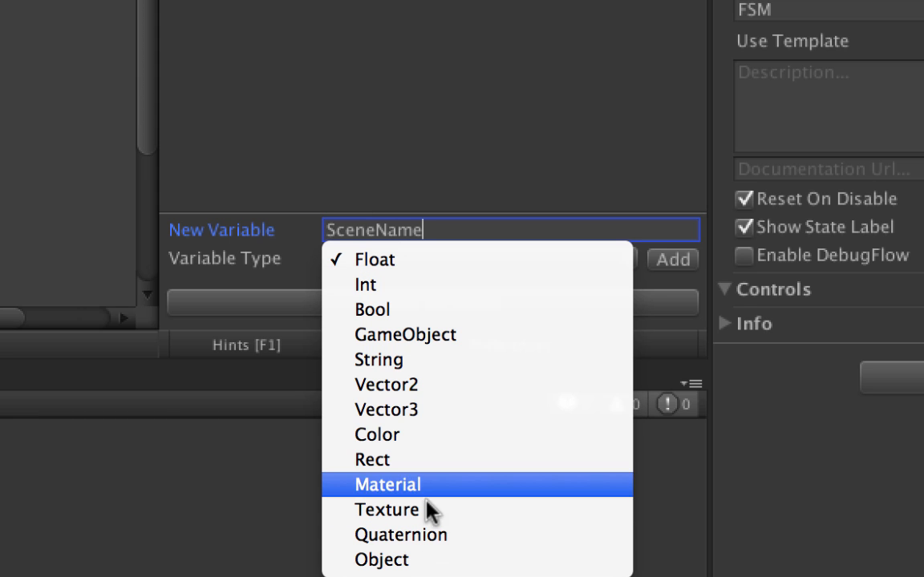
left_click(410, 359)
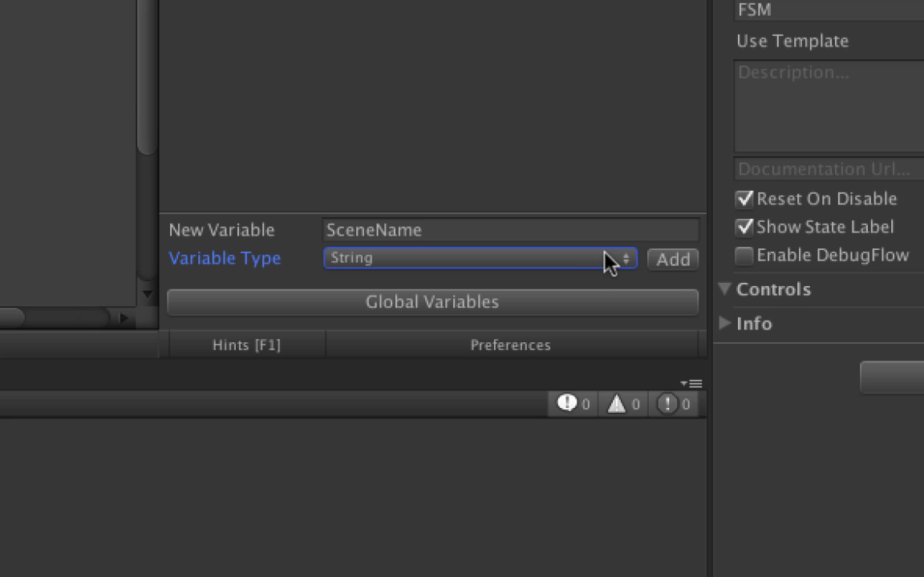
left_click(676, 267)
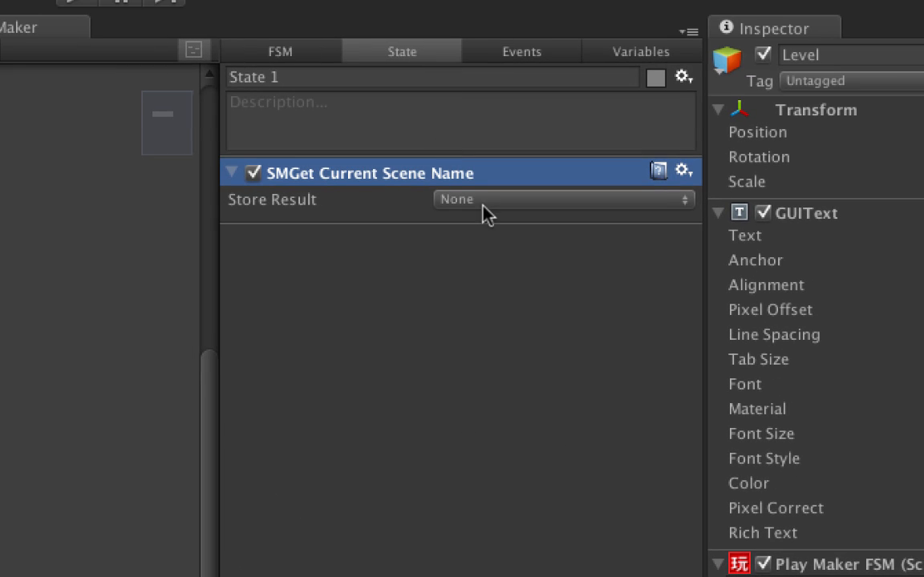
left_click(485, 201)
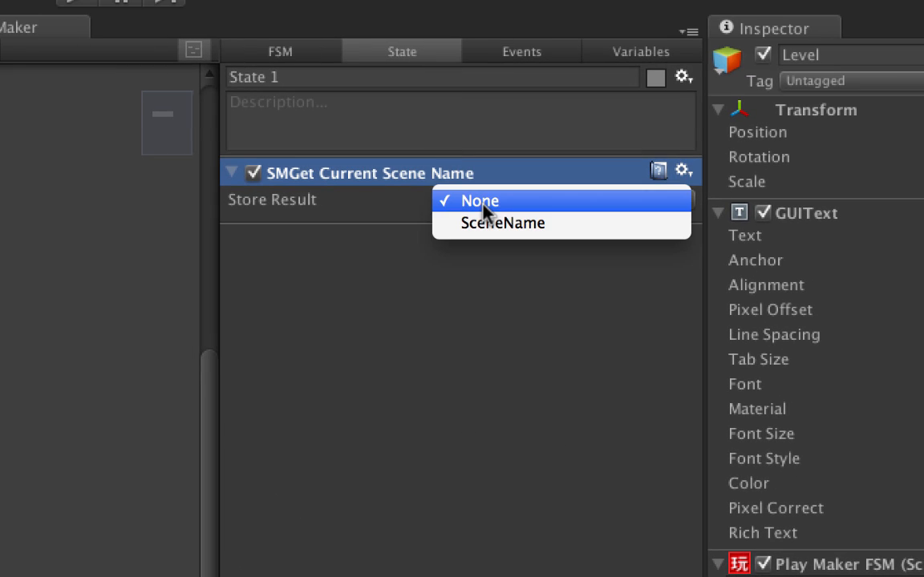
left_click(507, 223)
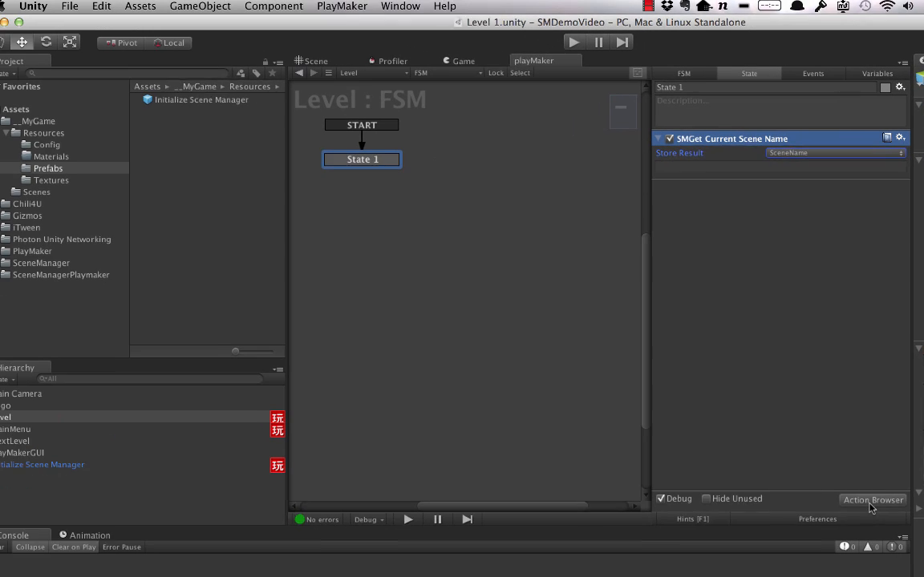
Add a Set Property action to State 1 and place it below SMGet Current Scene Name
left_click(871, 501)
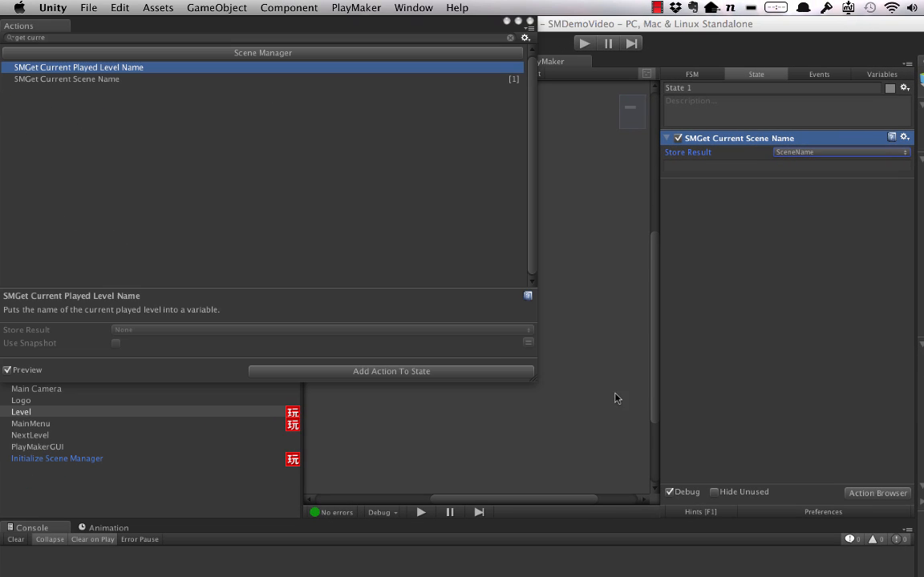
type("set prop")
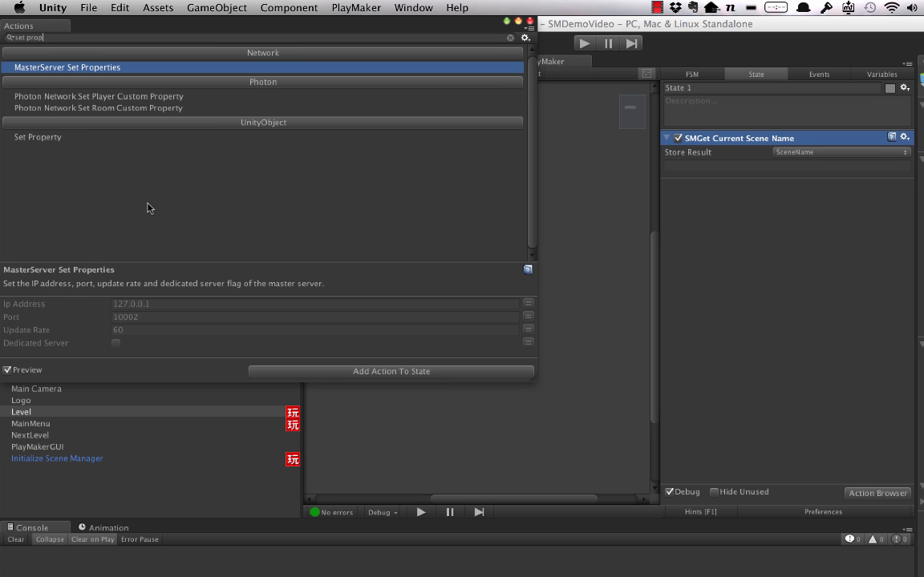
key("Down")
key("Down")
key("Down")
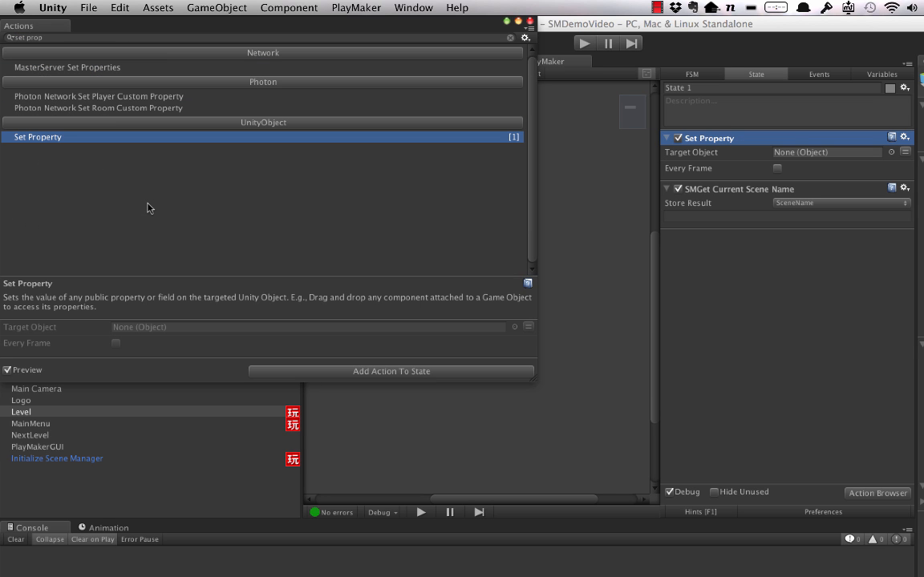
left_click(529, 21)
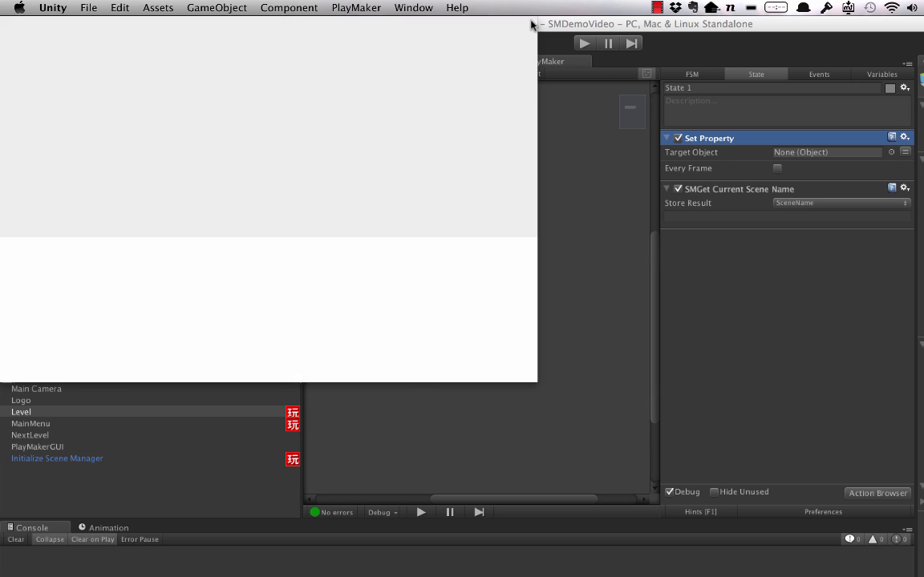
left_click_drag(677, 133, 747, 239)
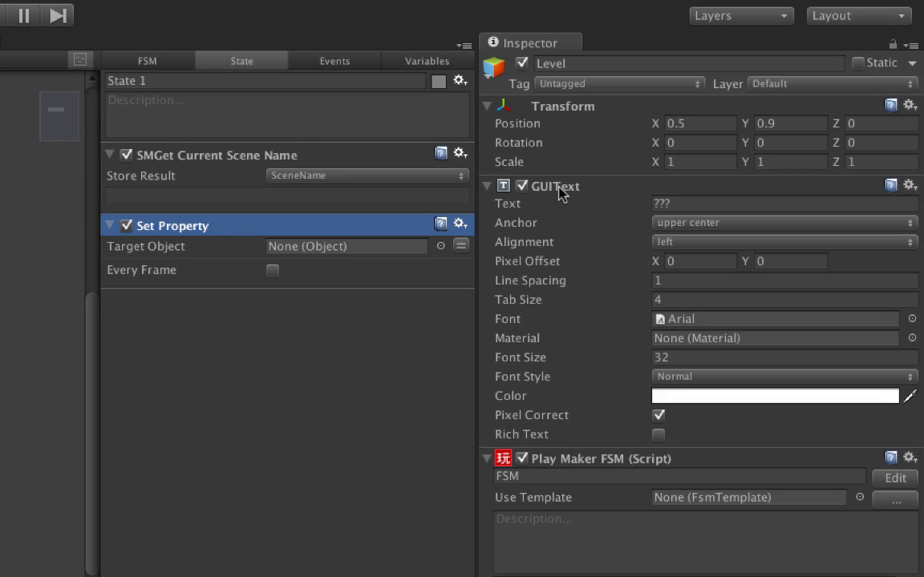
Target the Level object's GUIText in the Set Property action and set its text property to the SceneName variable
left_click_drag(678, 156, 647, 172)
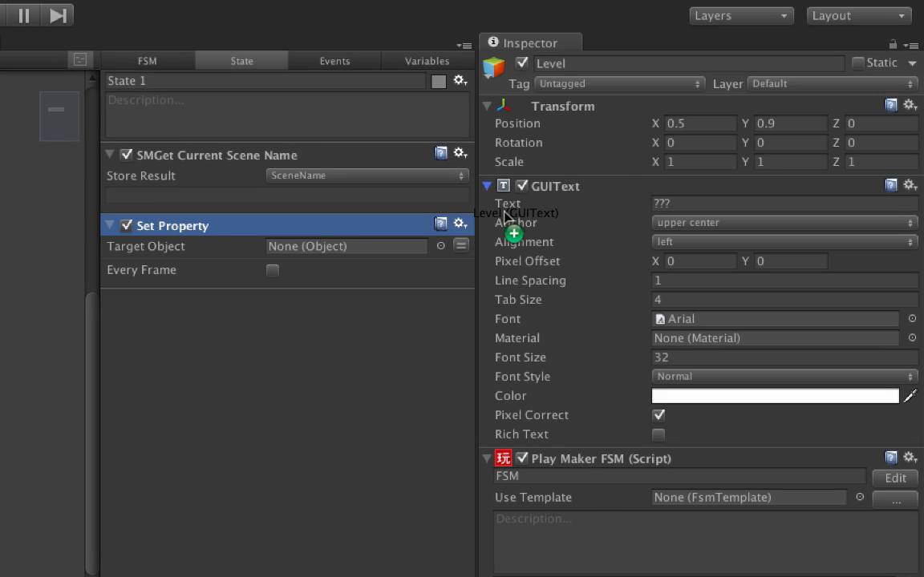
left_click_drag(504, 211, 357, 245)
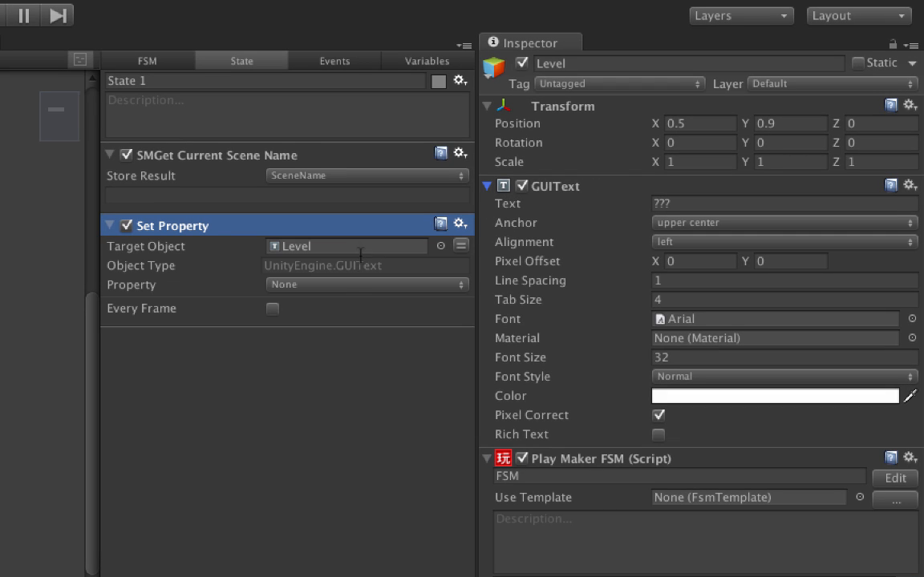
left_click(321, 284)
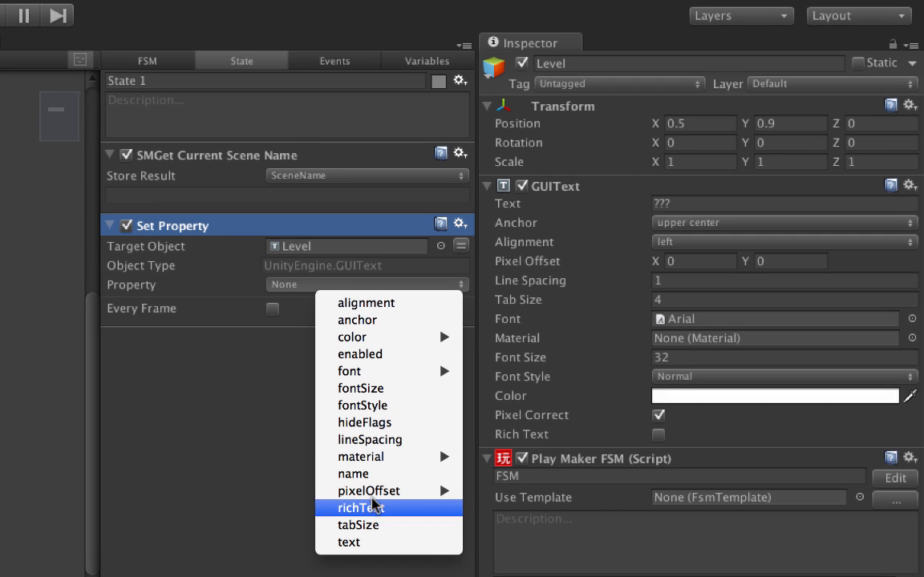
left_click(368, 541)
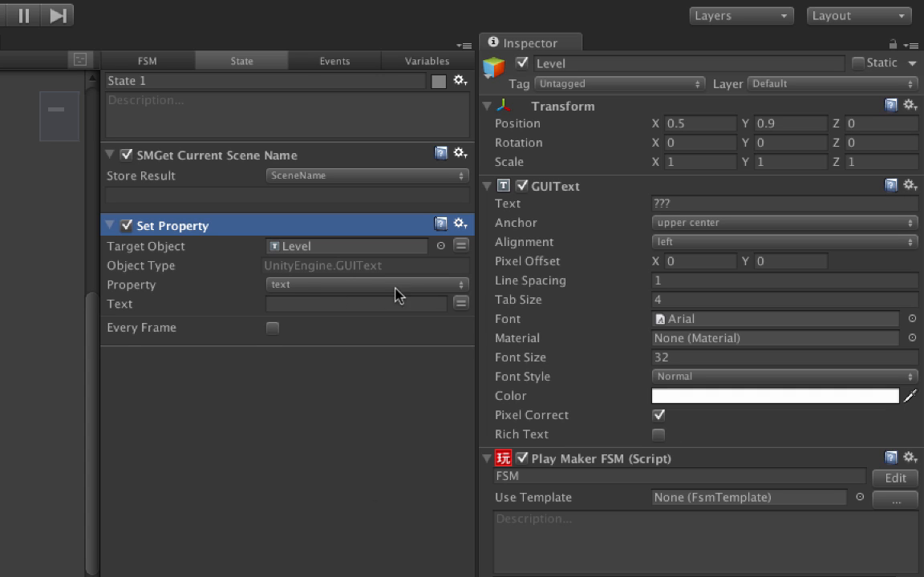
left_click(460, 303)
left_click(381, 305)
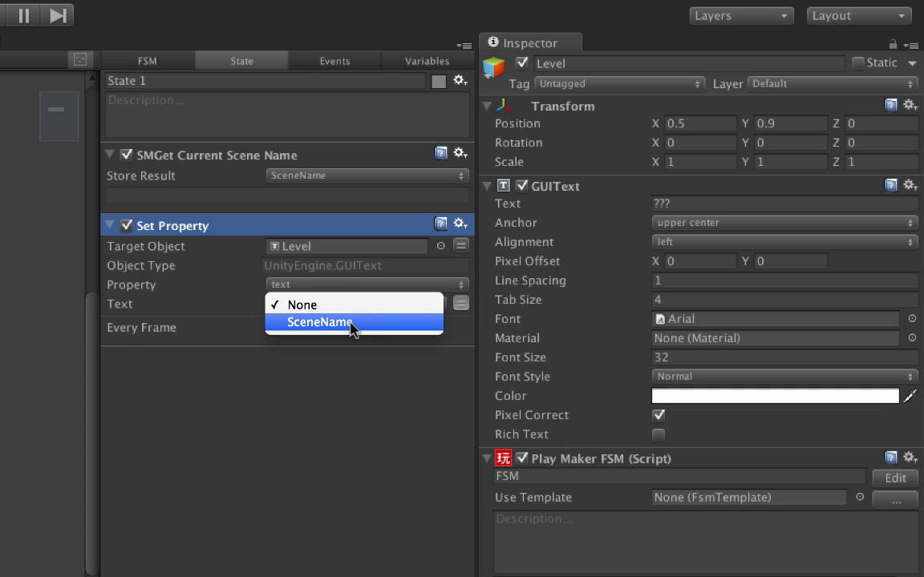
left_click(351, 321)
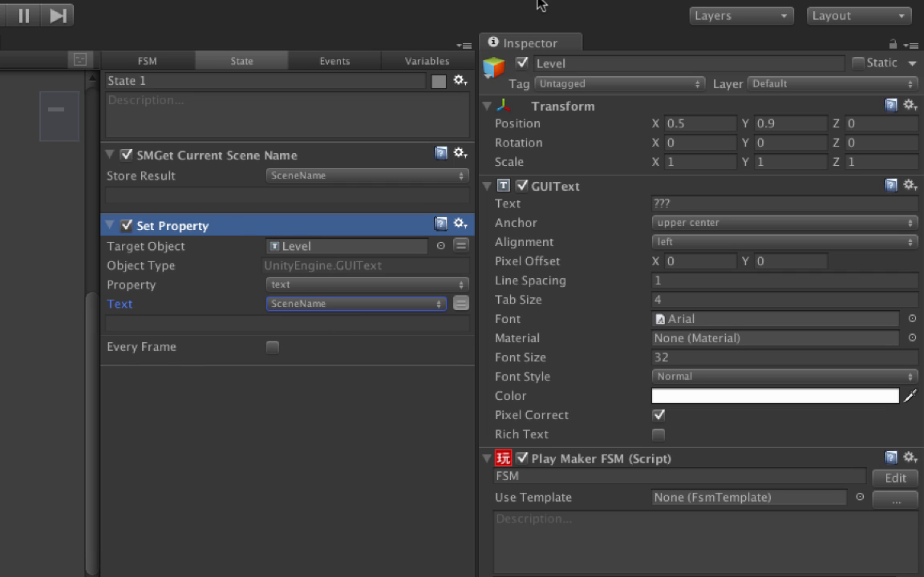
Rename State 1 of the Level FSM as Initialize Label
left_click(176, 82)
left_click_drag(175, 82, 22, 83)
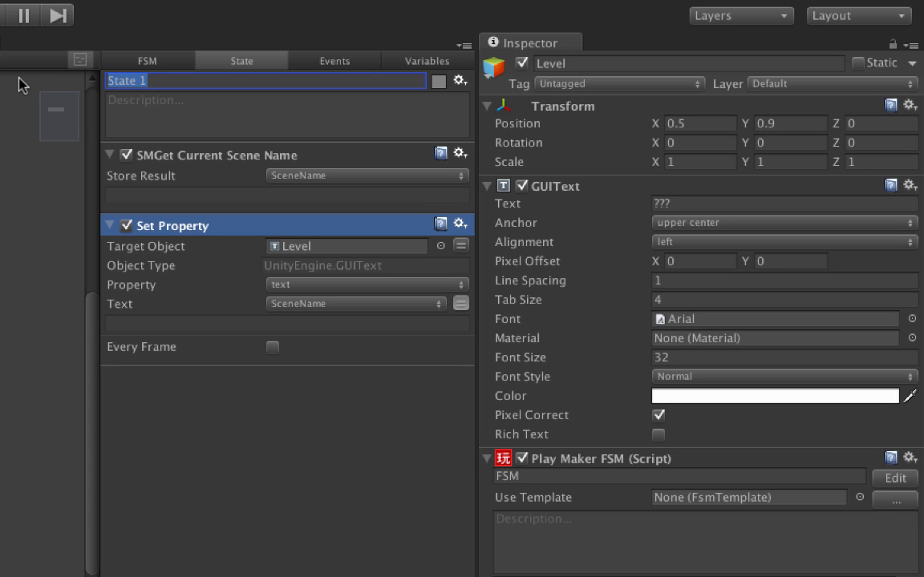
type("Initialize La")
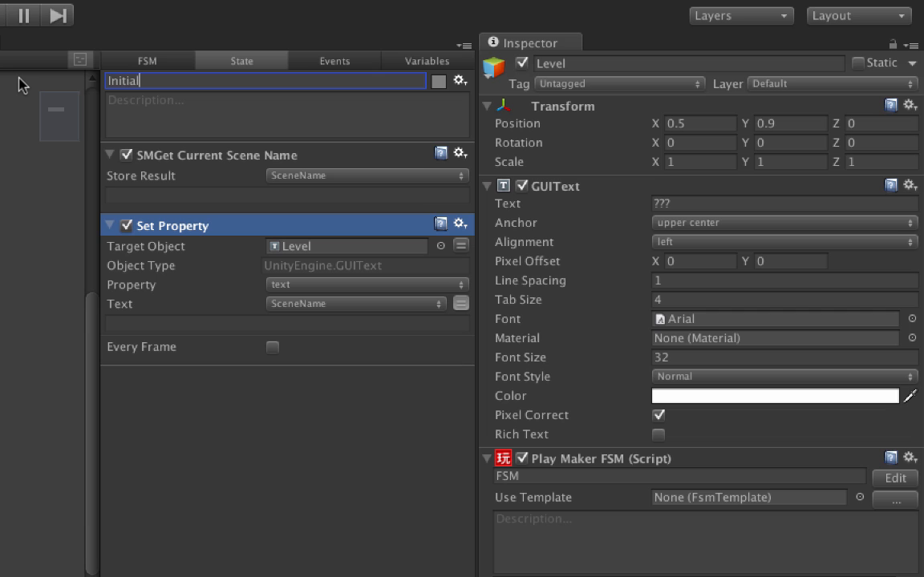
type("bel")
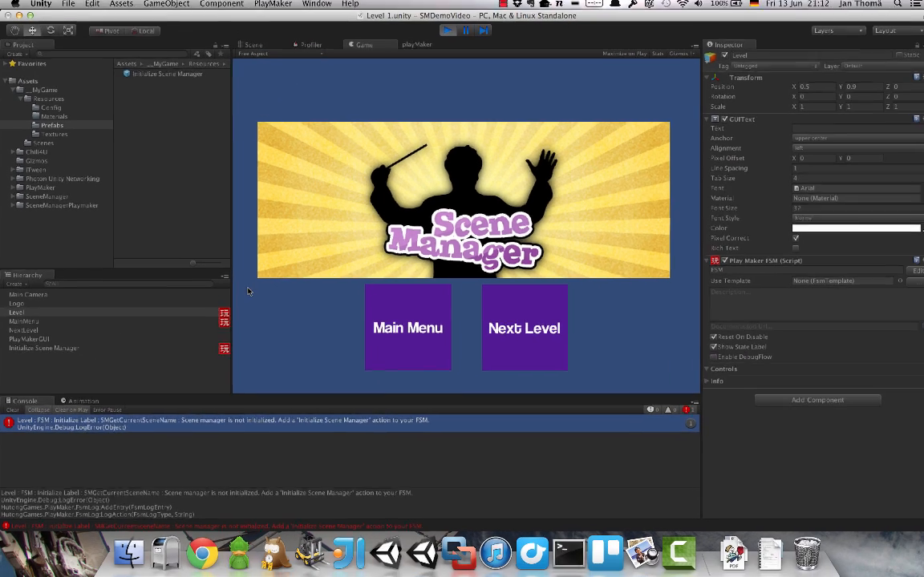
Stop the play test and open the Initialize Scene Manager prefab's FSM for editing
left_click(442, 33)
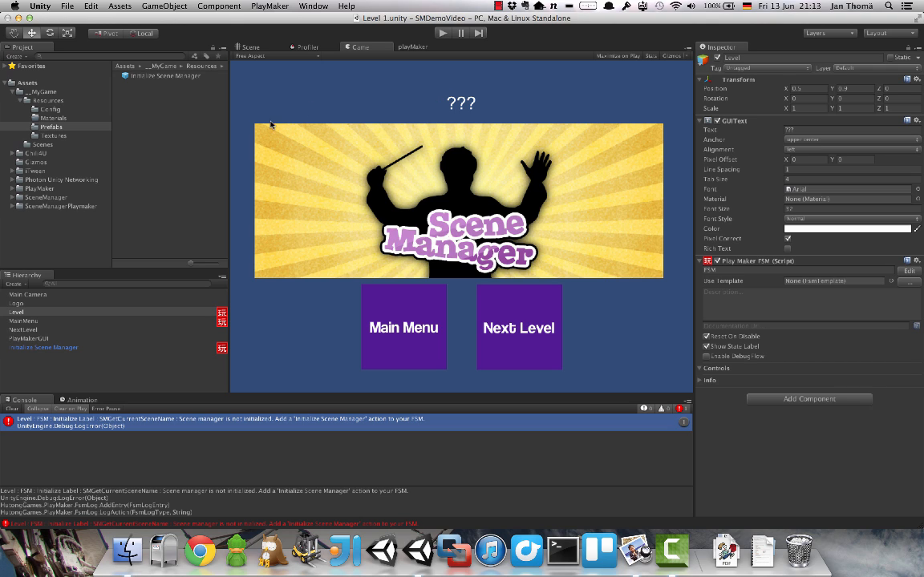
left_click(56, 355)
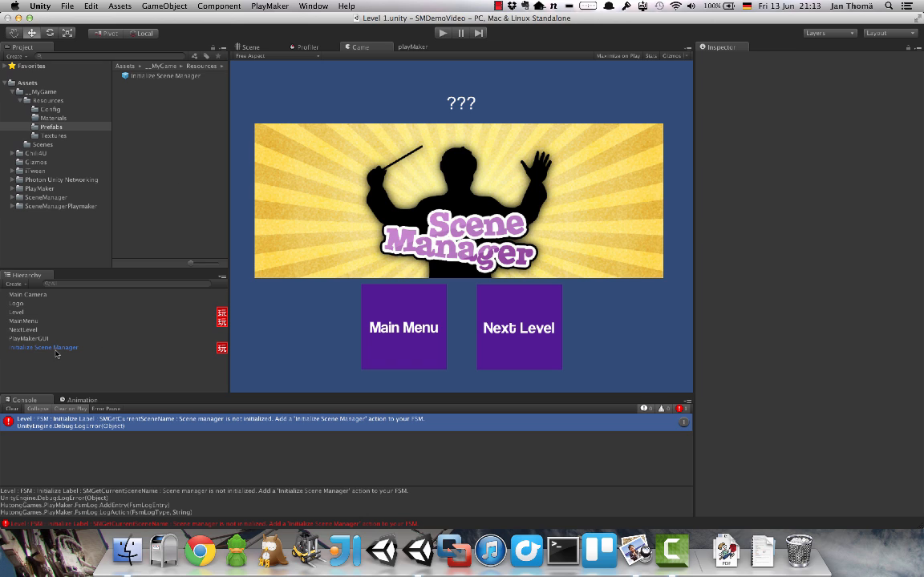
left_click(56, 349)
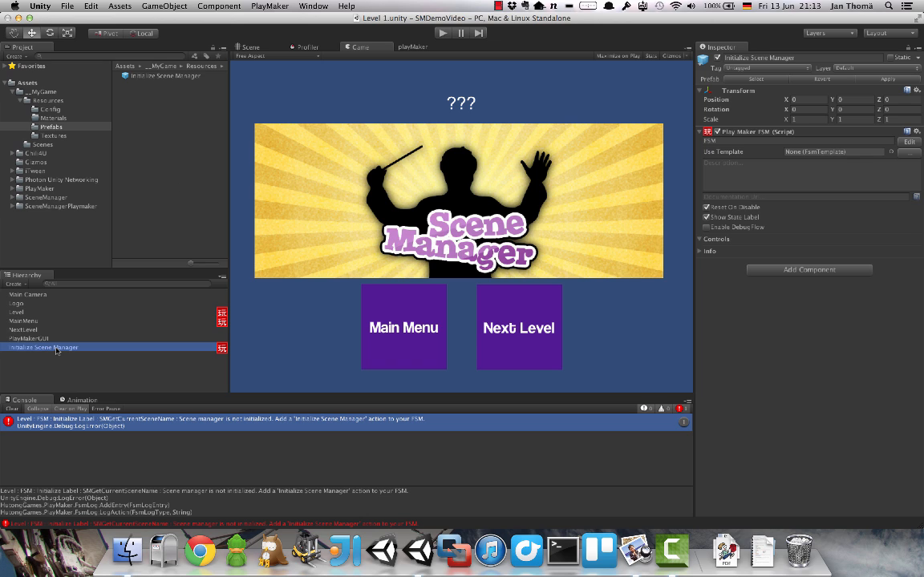
left_click(410, 48)
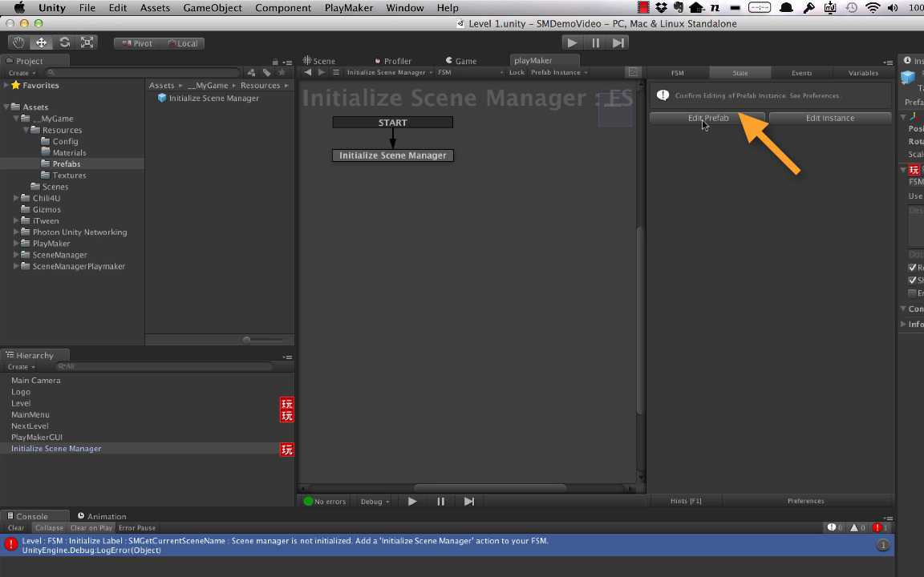
left_click(703, 119)
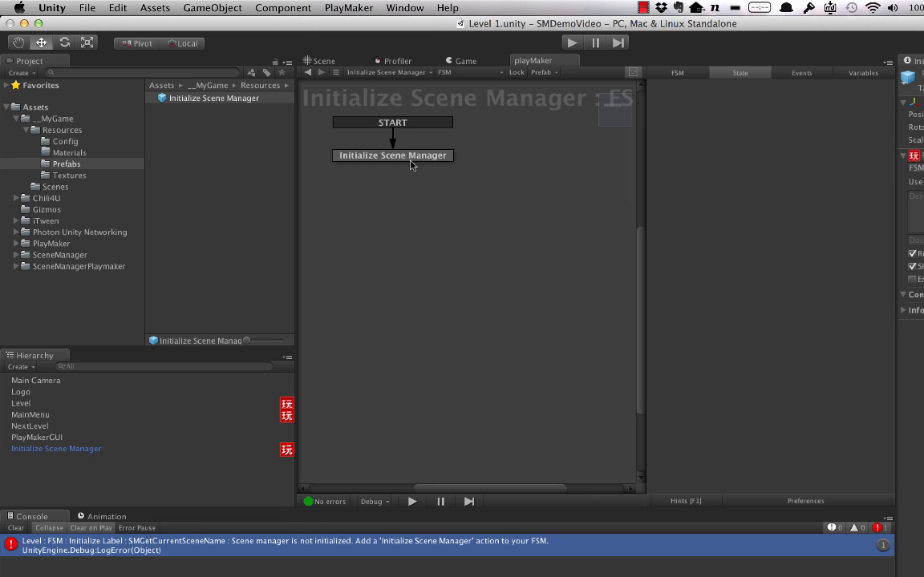
Add an event named Scene Manager Initialized to the prefab's FSM and mark it as global
left_click(802, 73)
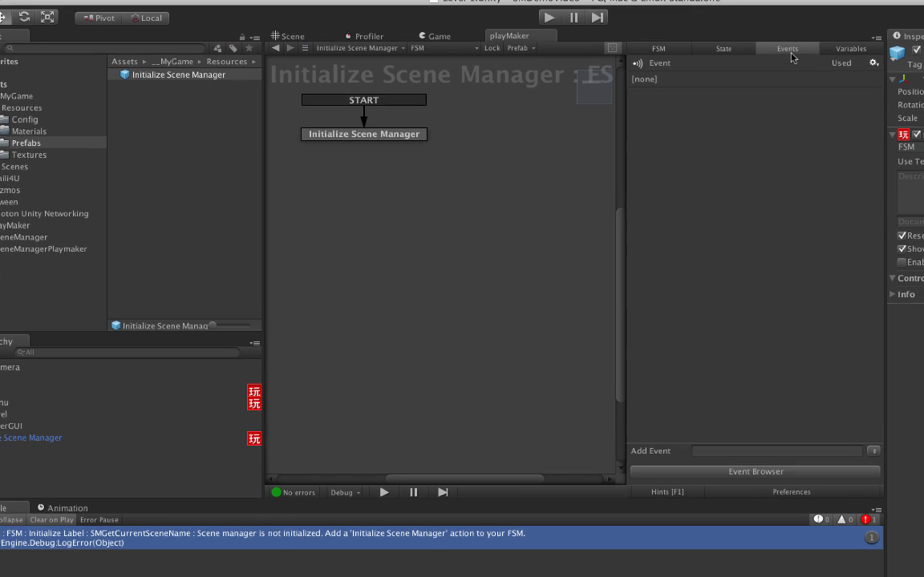
left_click(399, 254)
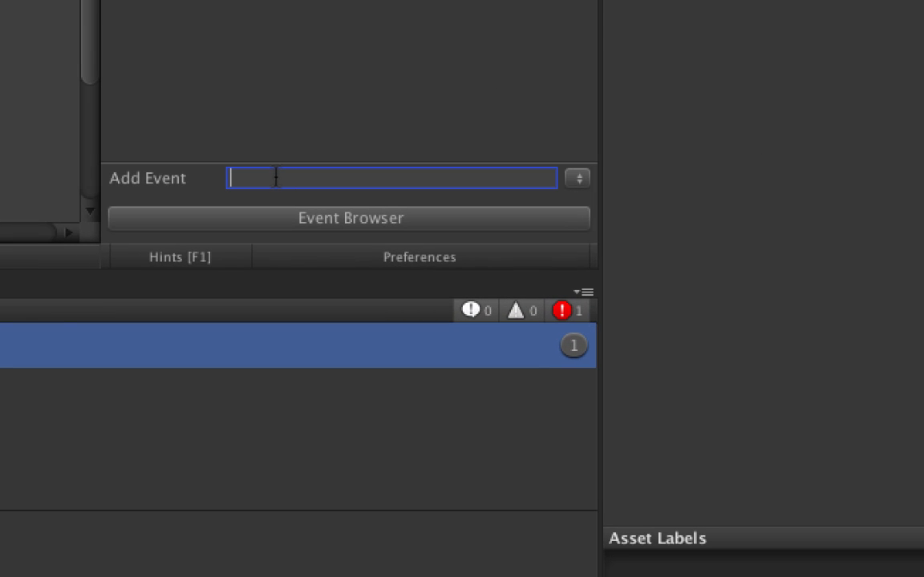
type("Scene Manag")
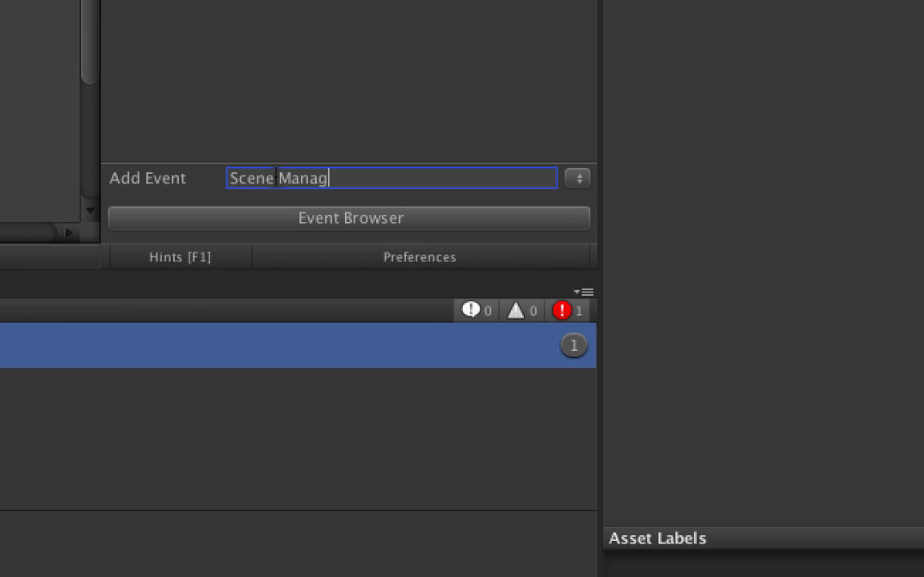
type("er Initialized")
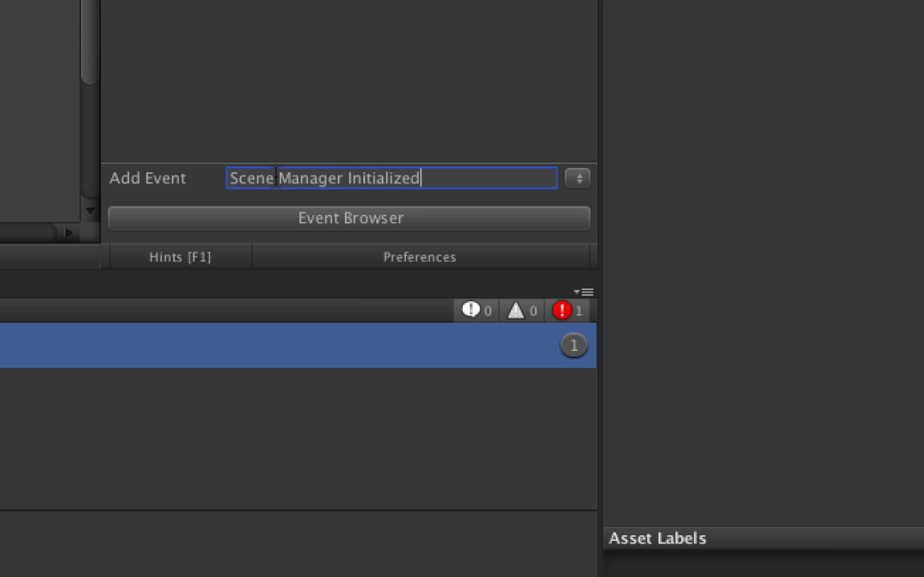
key("Return")
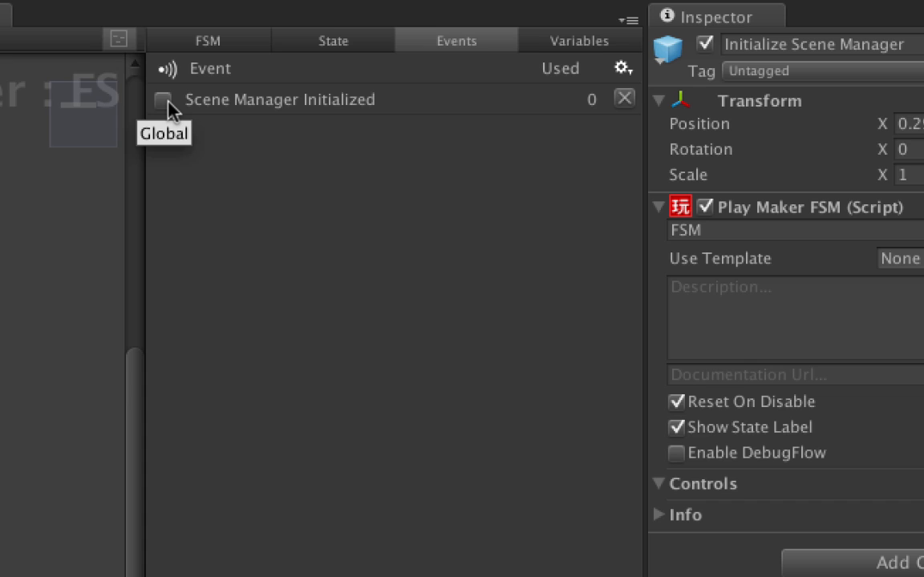
left_click(164, 100)
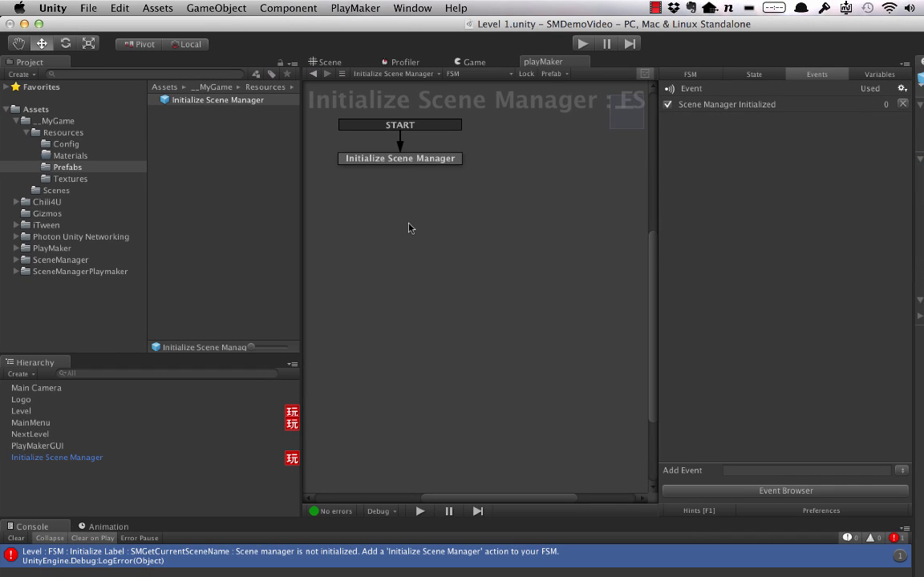
Add a Send Event action to the Initialize Scene Manager state, below SMInitialize Scene Manager
left_click(423, 165)
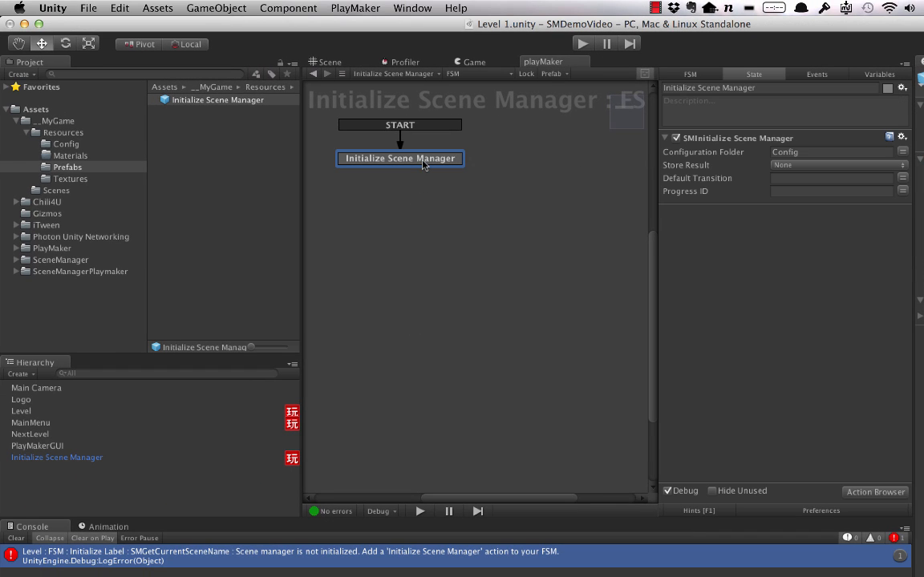
left_click(875, 491)
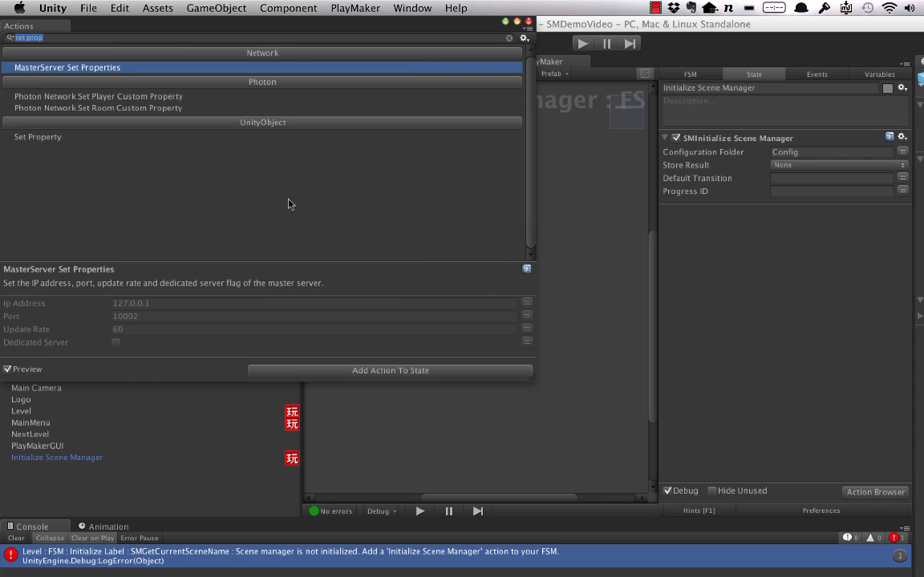
type("send ev")
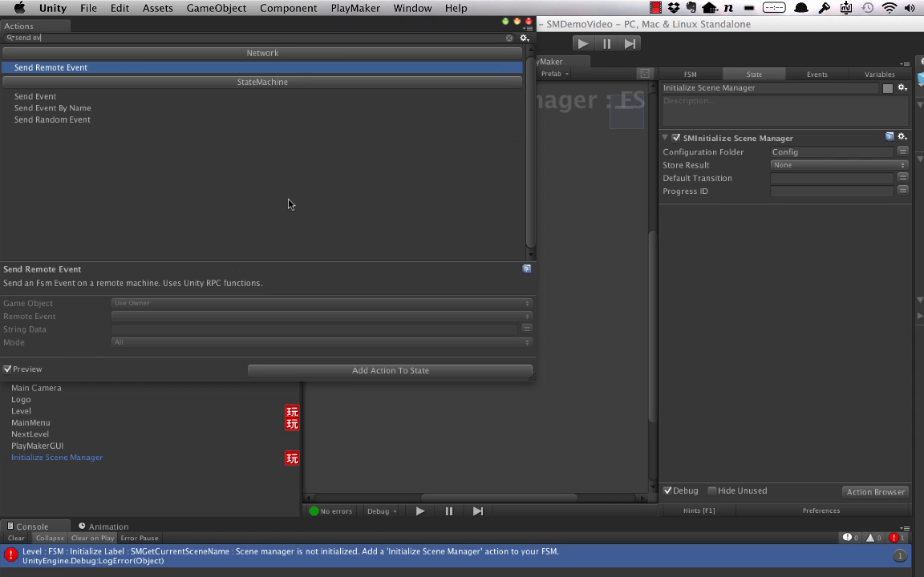
double_click(19, 96)
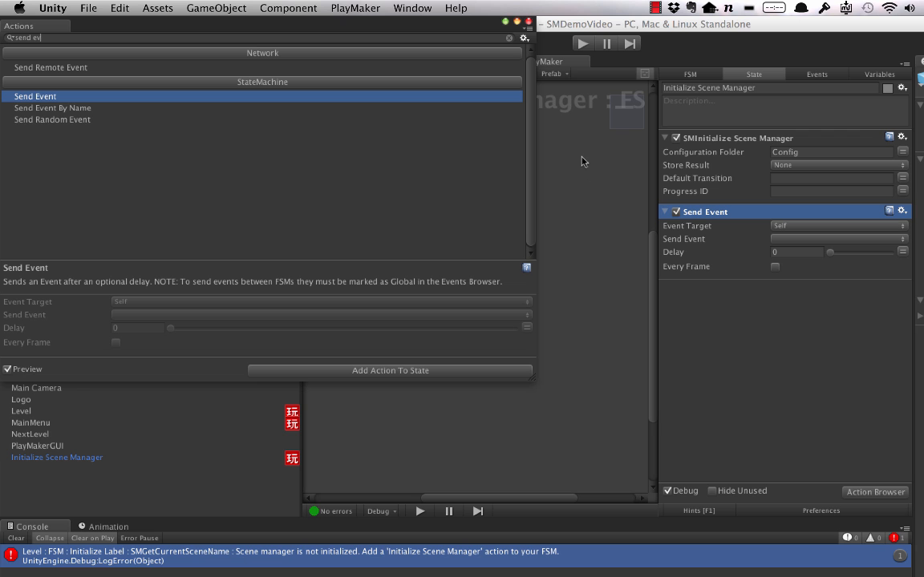
left_click(527, 22)
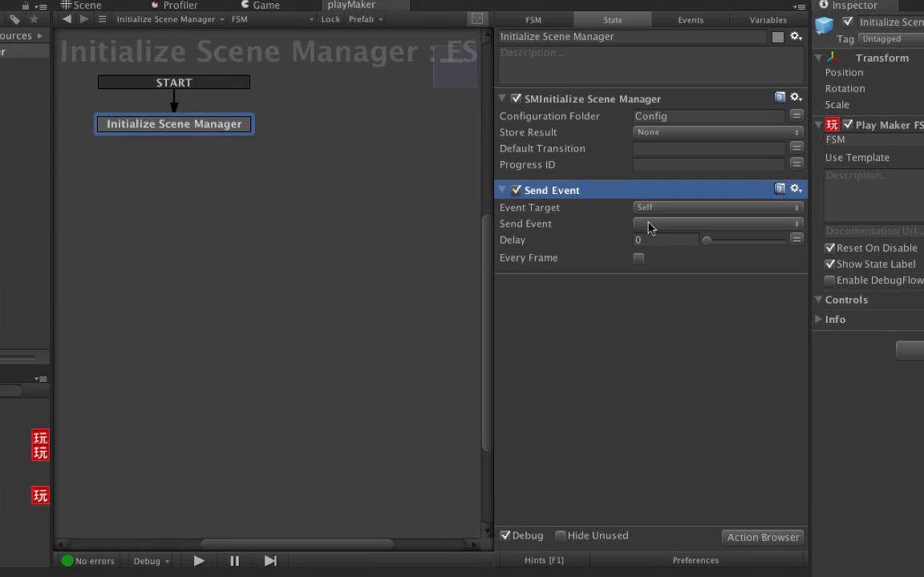
Configure the Send Event action to broadcast Scene Manager Initialized to all FSMs, excluding itself
left_click(661, 210)
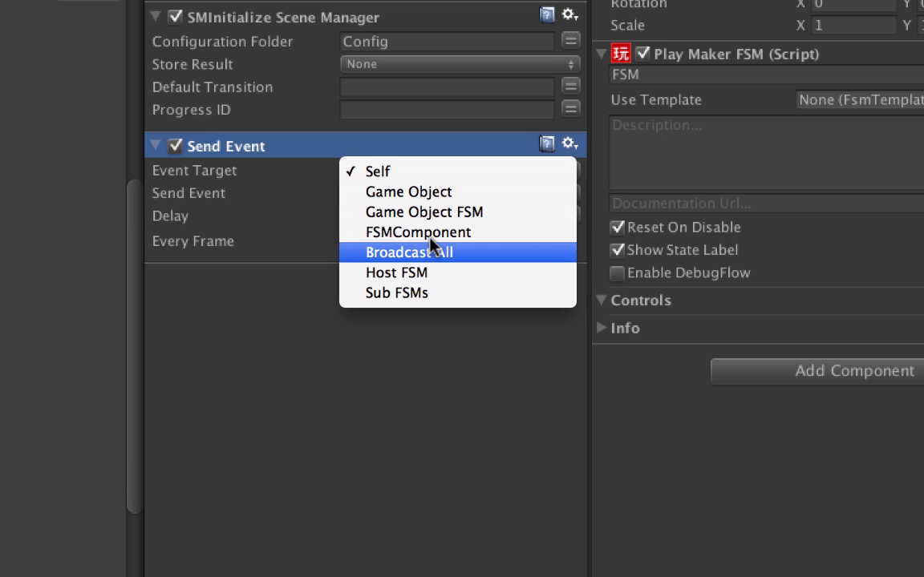
left_click(421, 255)
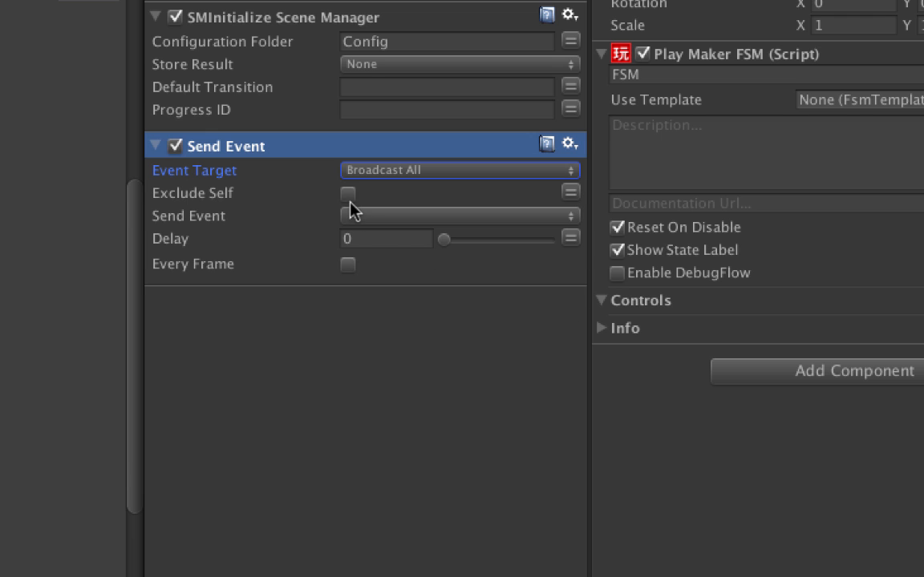
left_click(348, 195)
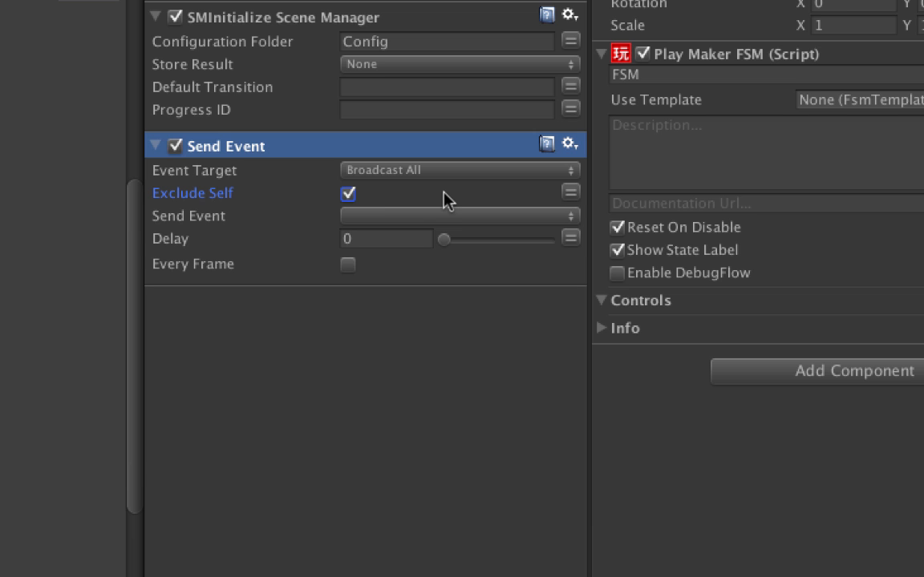
left_click(403, 216)
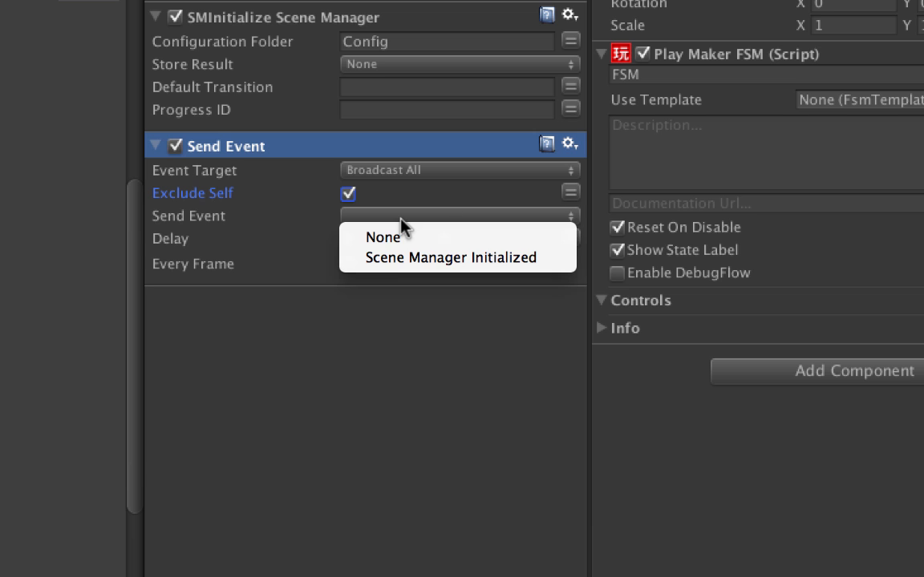
left_click(413, 261)
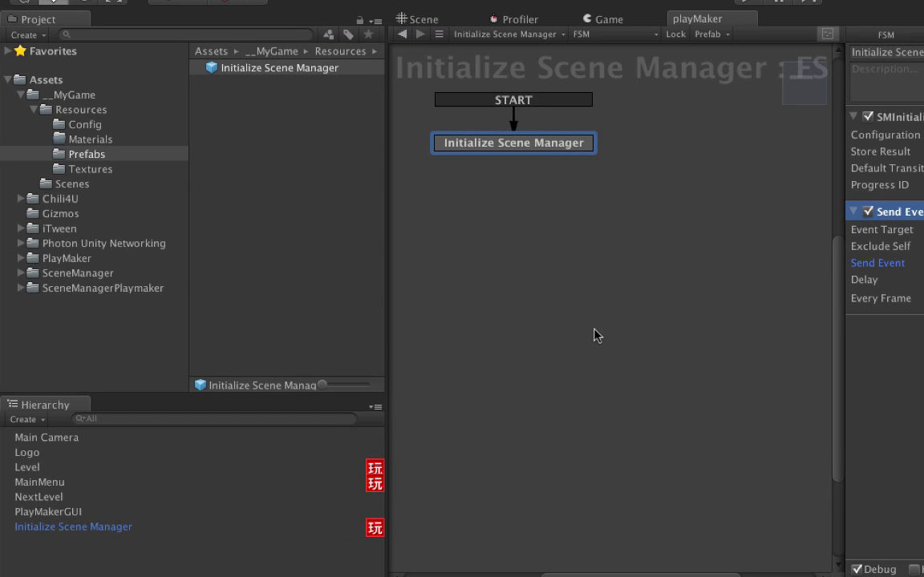
Add a state named Idle to the Level object's FSM and make it the start state
left_click(28, 468)
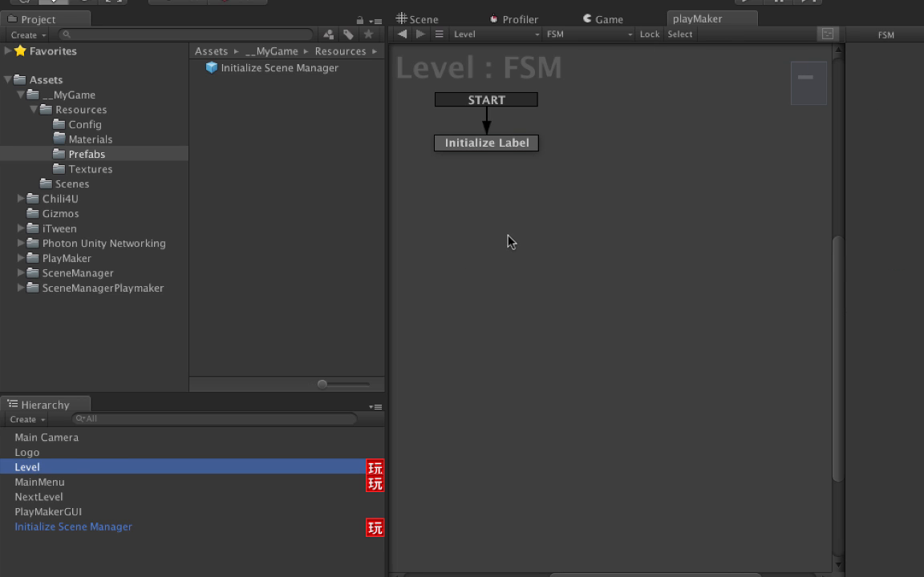
right_click(591, 178)
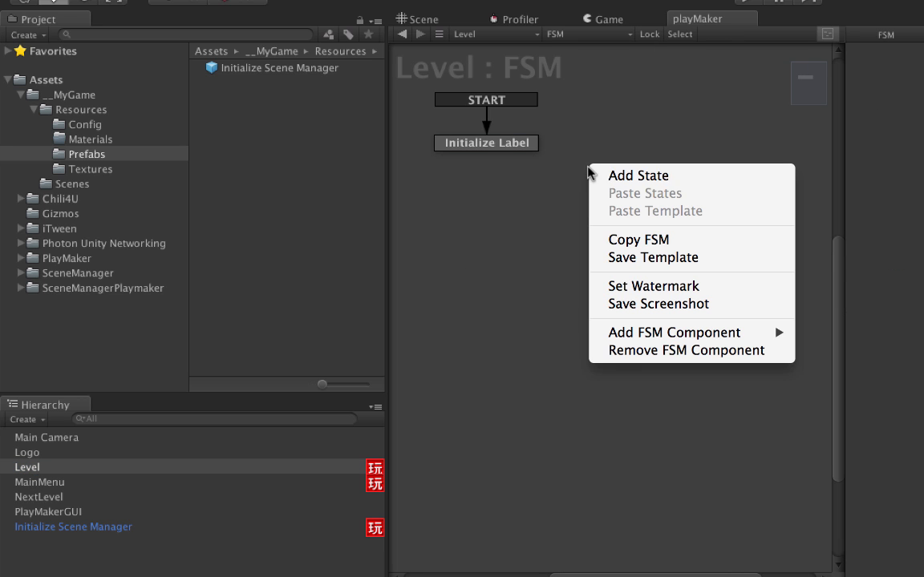
left_click(634, 176)
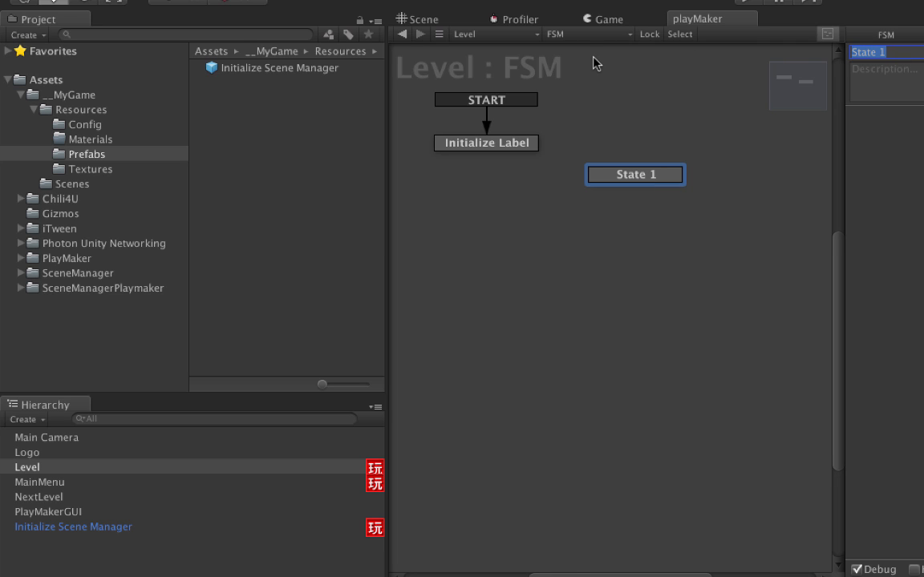
type("Idle")
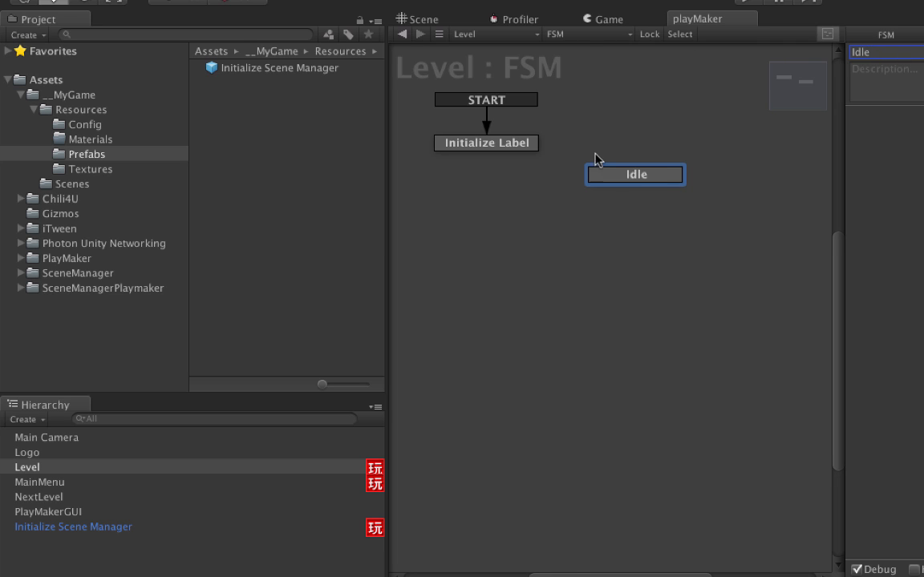
right_click(640, 178)
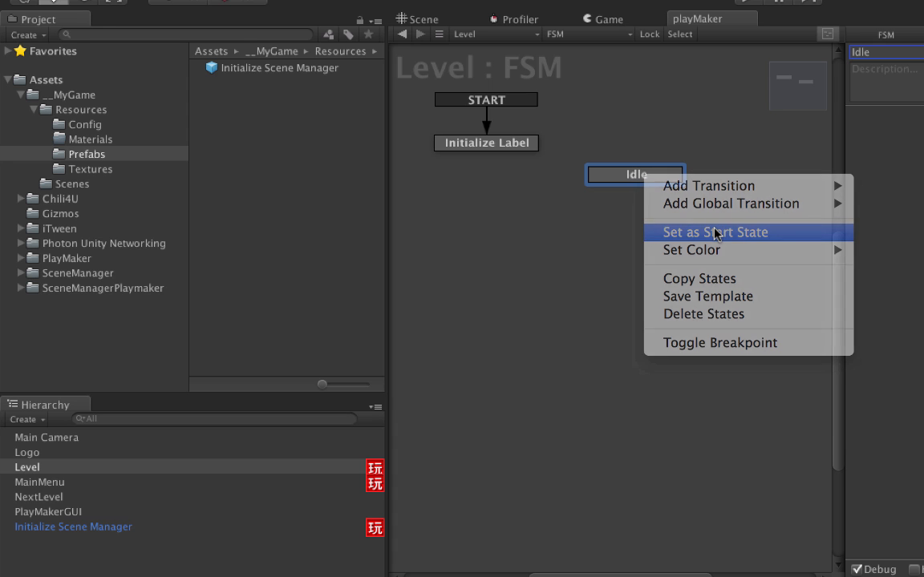
left_click(715, 233)
Add a transition on the global Scene Manager Initialized event to Idle and link it to the Initialize Label state, placed below Idle
right_click(664, 181)
mouse_move(699, 186)
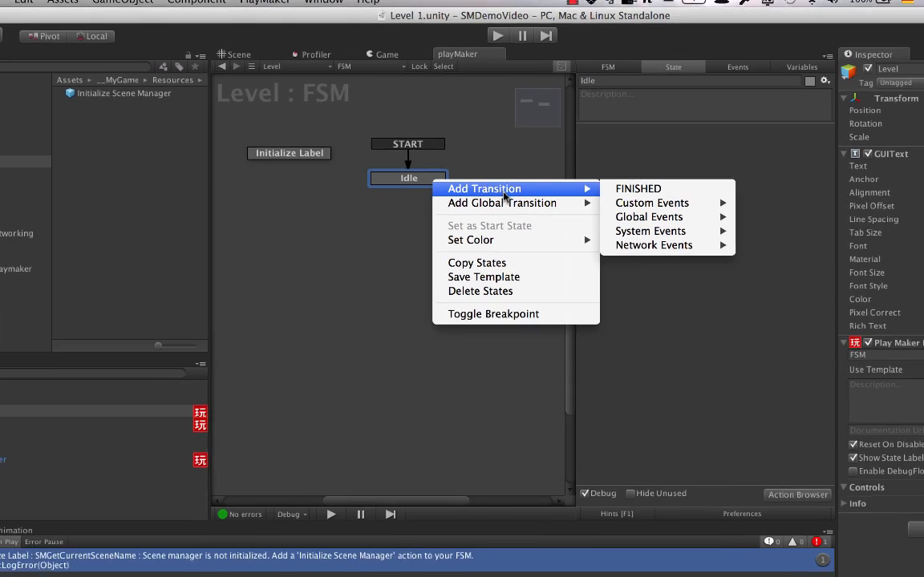
mouse_move(633, 217)
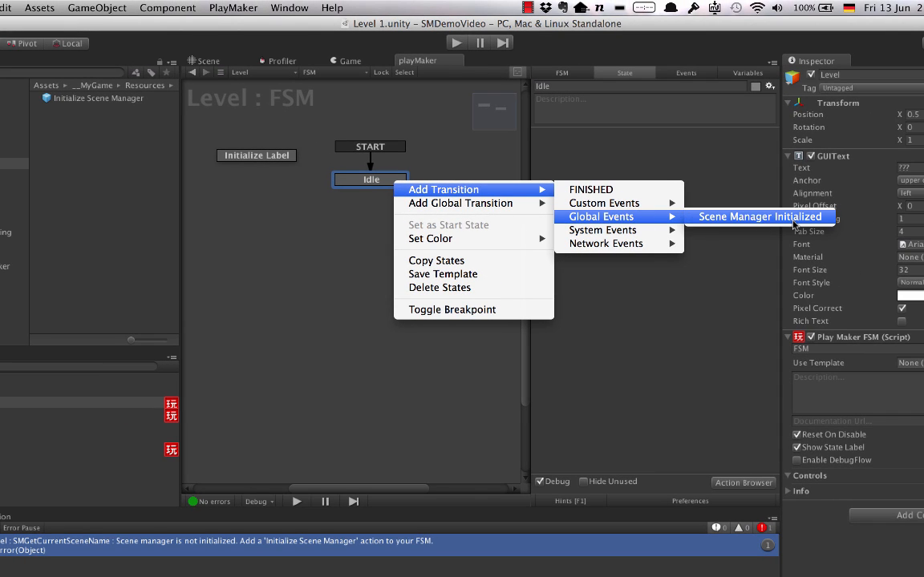
left_click(792, 223)
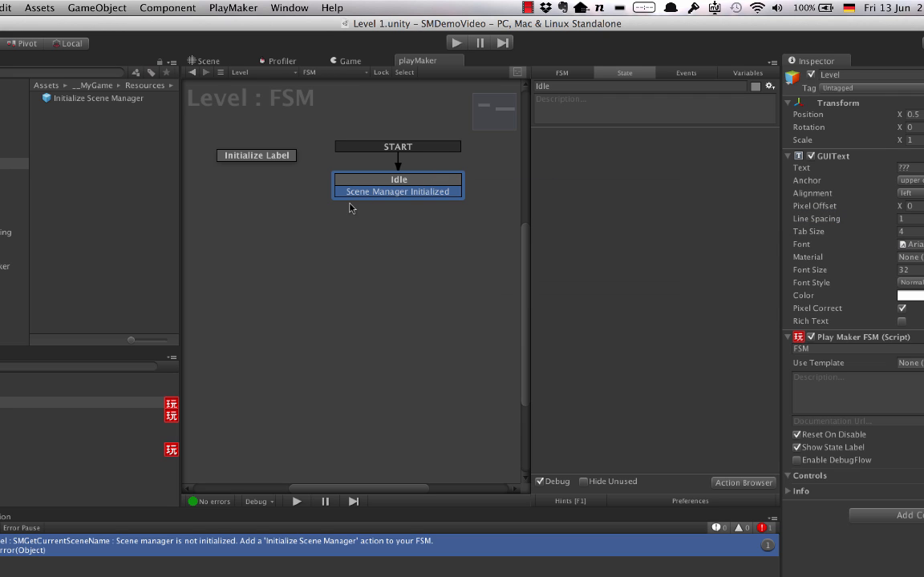
left_click(308, 184)
left_click(349, 193)
left_click_drag(348, 198, 391, 251)
left_click(273, 188)
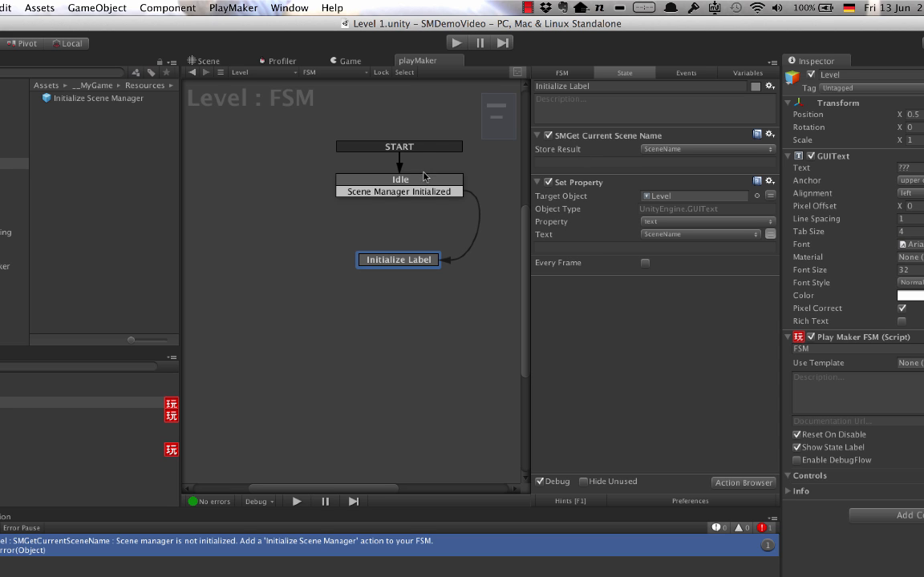
Play test the Level 1 scene to check its level label, and stop the test
left_click(456, 43)
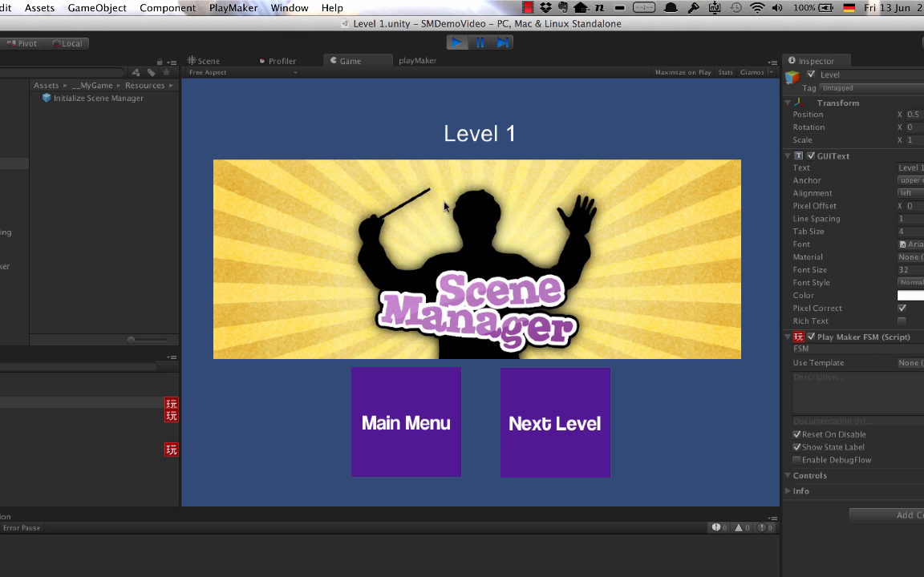
left_click(457, 43)
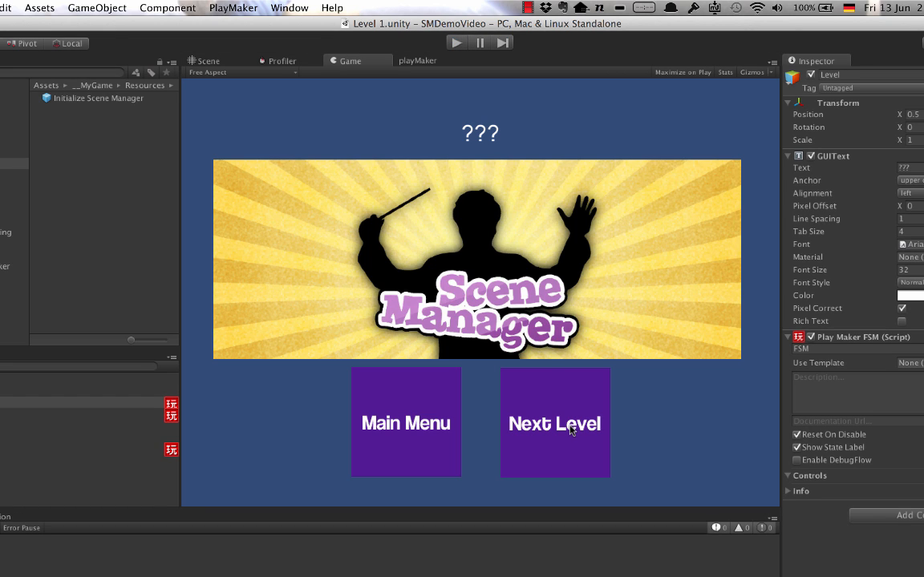
Add an FSM to the NextLevel object and name its start state Idle
left_click(5, 434)
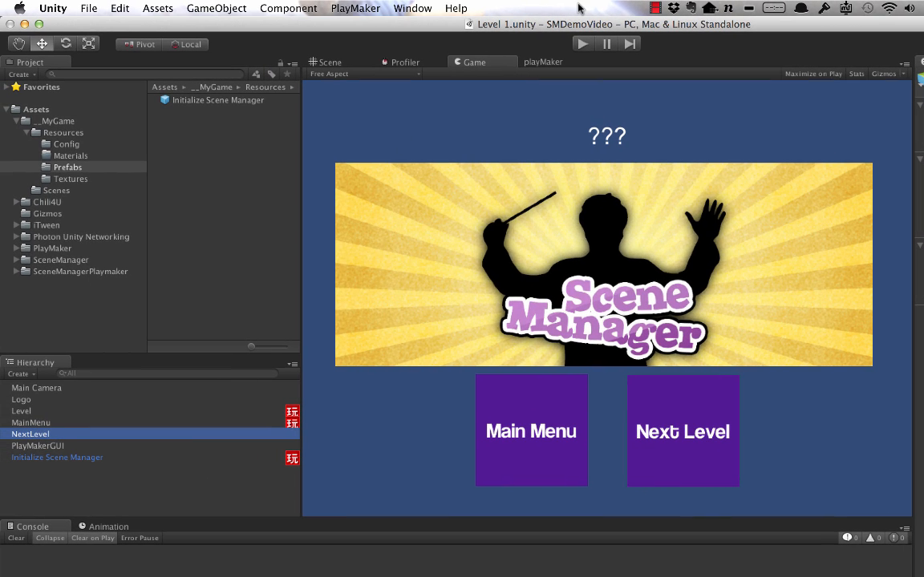
left_click(540, 61)
right_click(504, 119)
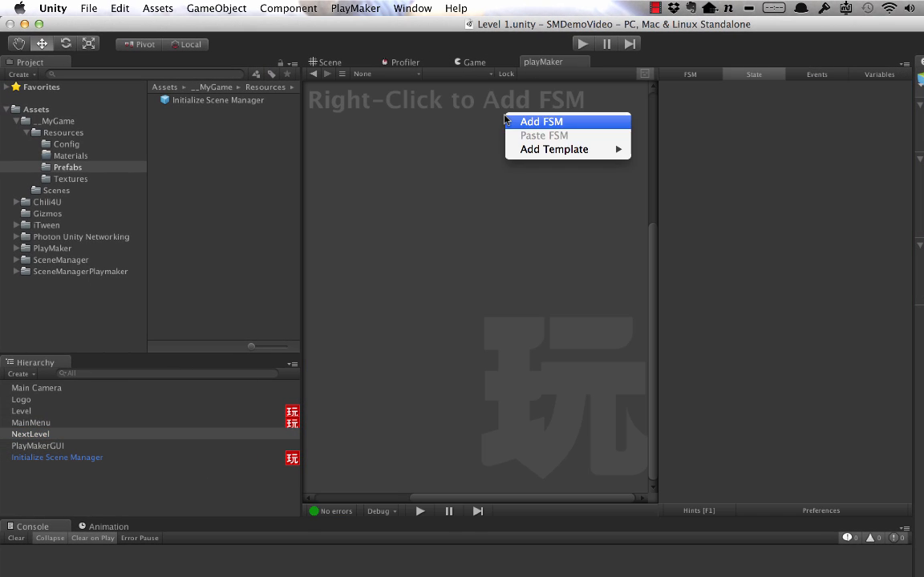
left_click(517, 122)
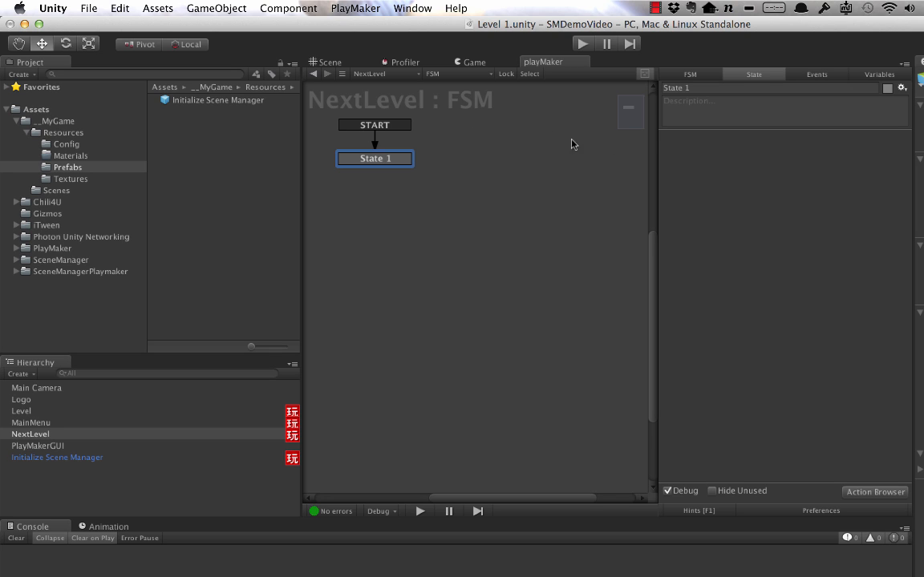
type("Idle")
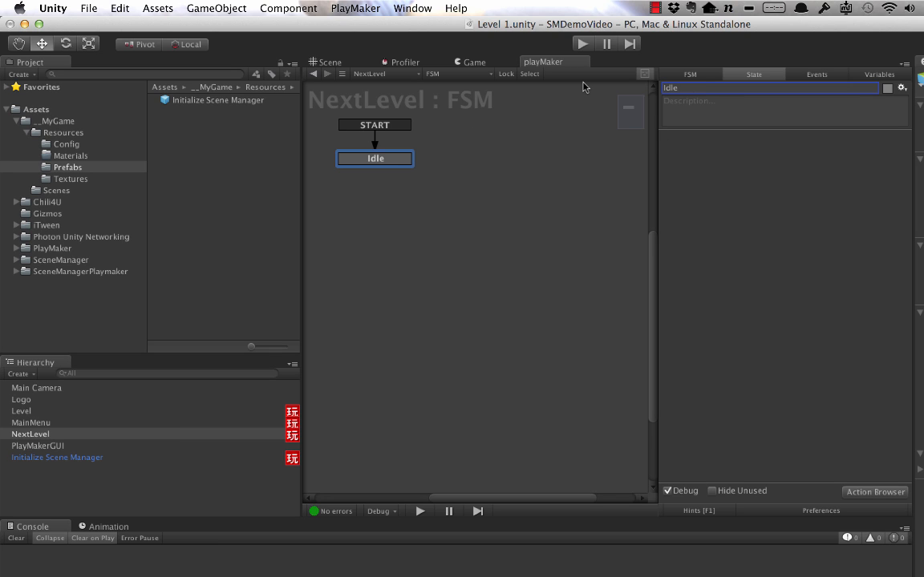
Add a second state named Load Next Level to the NextLevel FSM
right_click(486, 241)
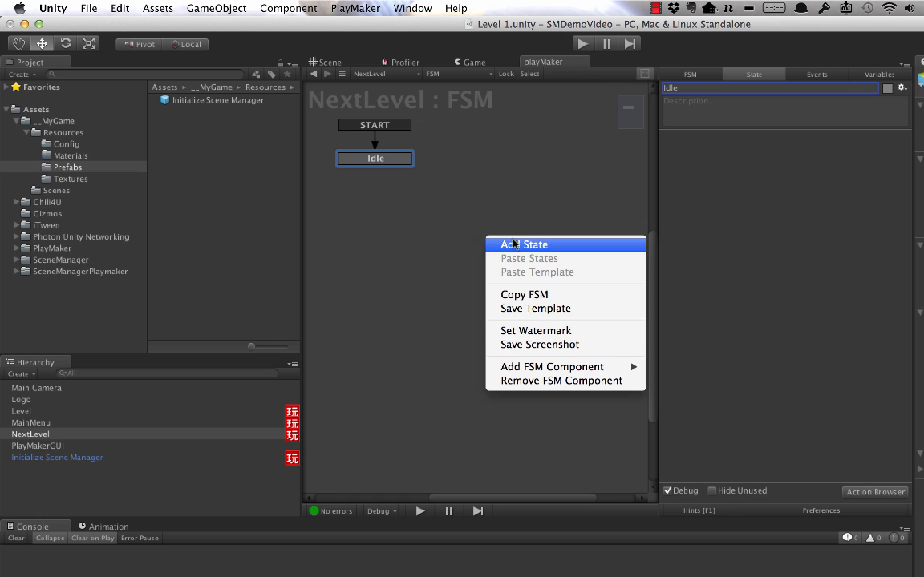
left_click(516, 244)
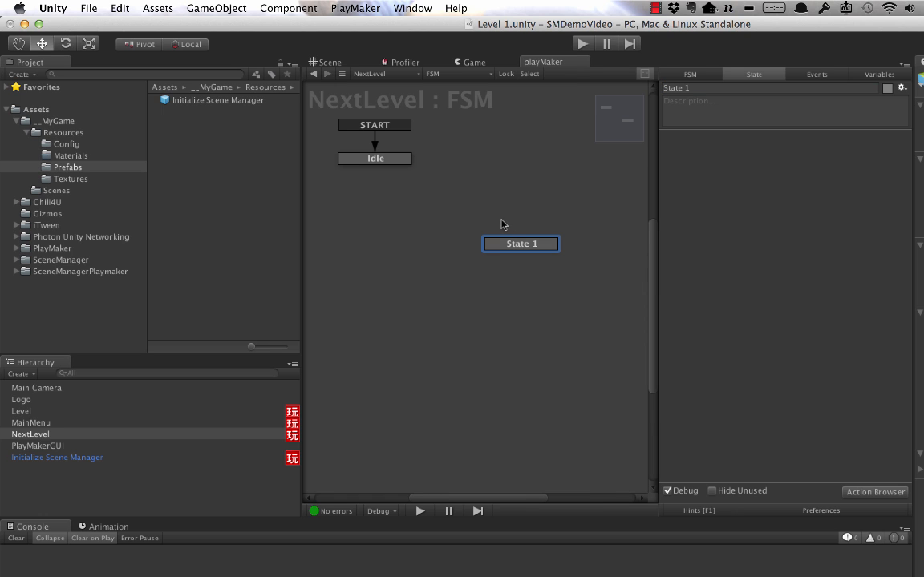
left_click(723, 90)
left_click_drag(724, 93, 616, 90)
type("Load Next leve")
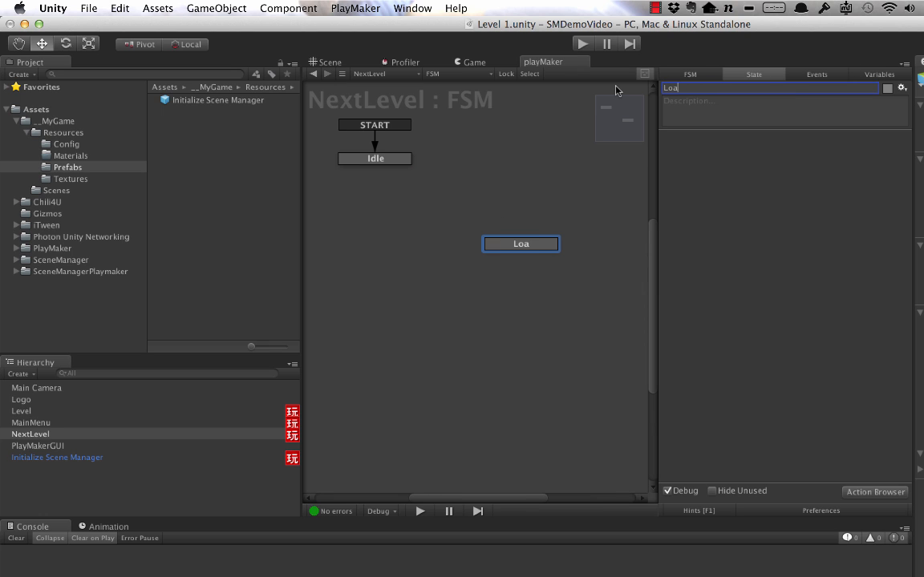
key("BackSpace")
key("BackSpace")
key("BackSpace")
key("BackSpace")
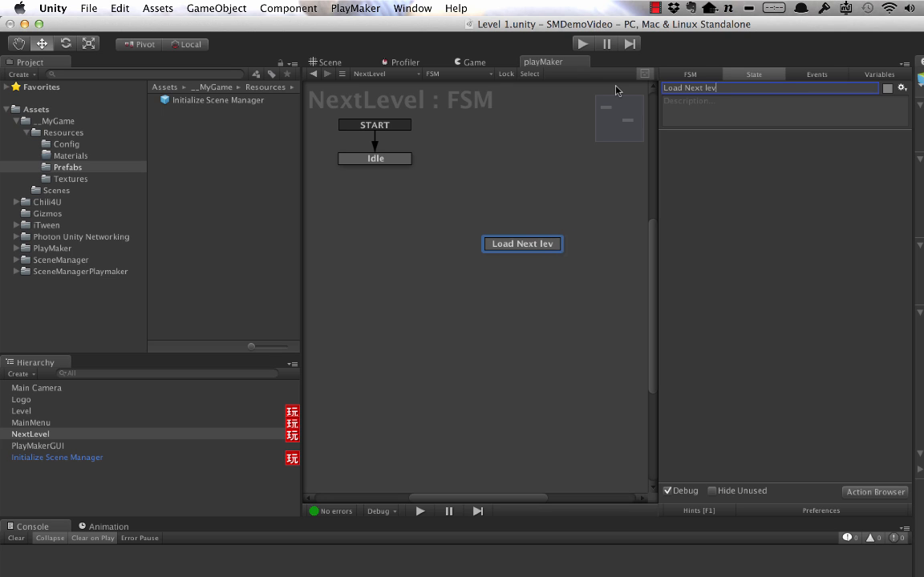
type("Level")
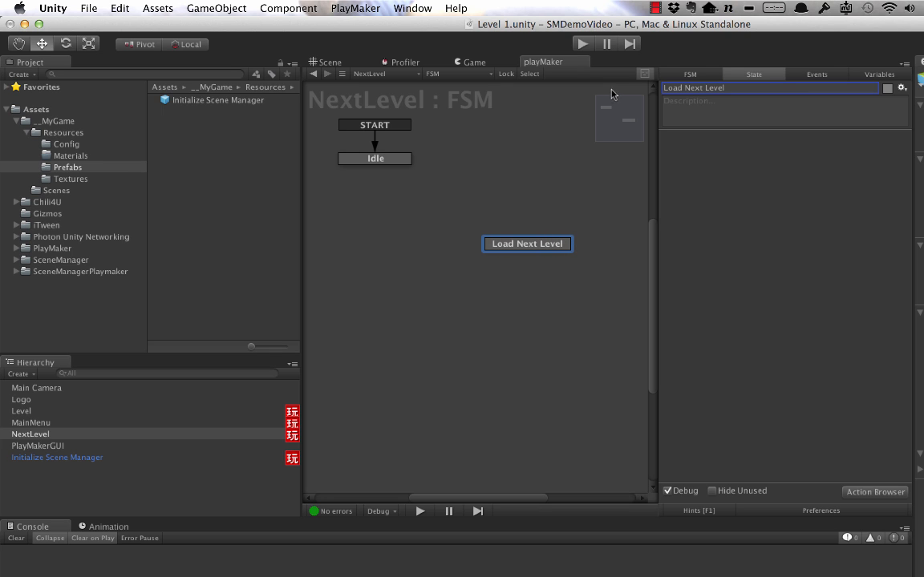
Add a transition on the MOUSE UP system event to Idle and link it to Load Next Level
right_click(388, 161)
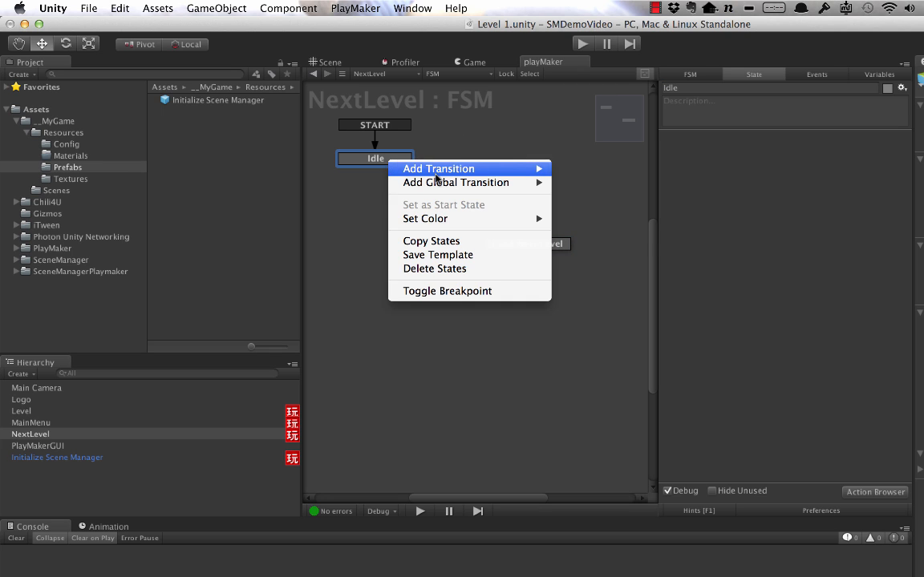
mouse_move(499, 175)
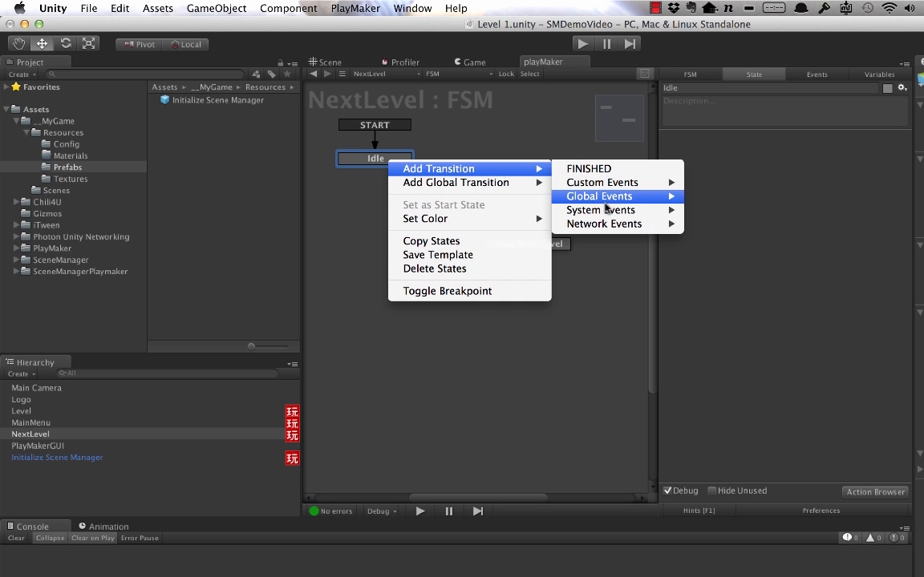
mouse_move(612, 189)
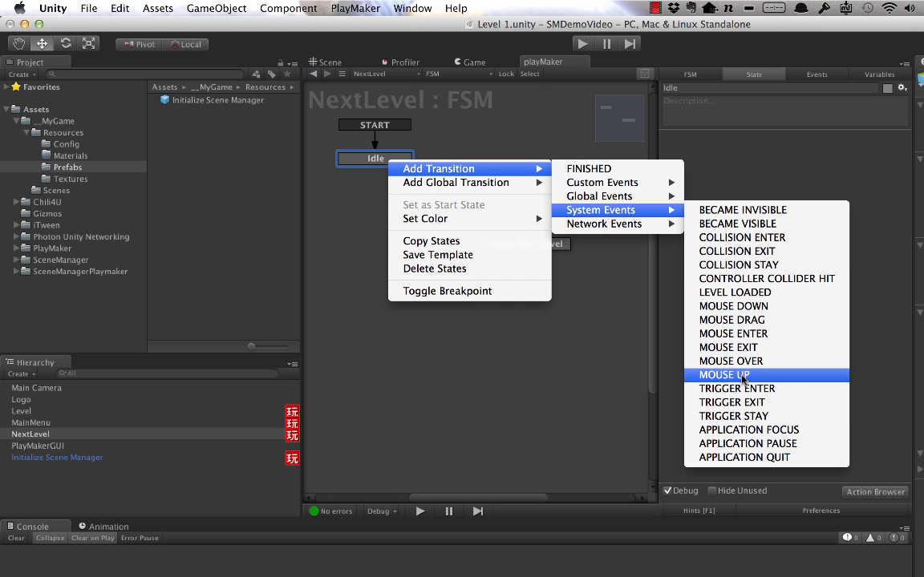
left_click(730, 375)
left_click_drag(400, 171, 510, 238)
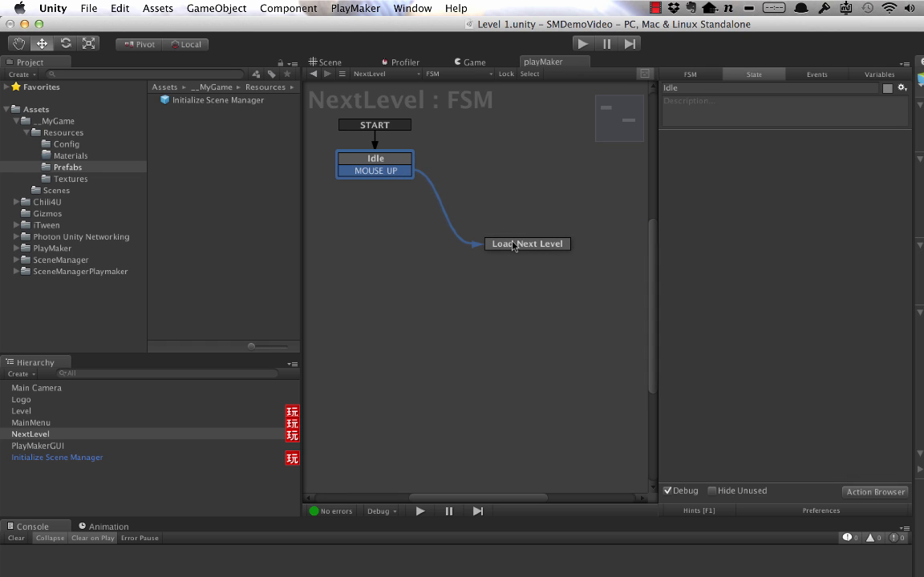
left_click(521, 210)
Add the SMLoad Next Level action to the Load Next Level state and move that state closer to Idle
left_click(564, 241)
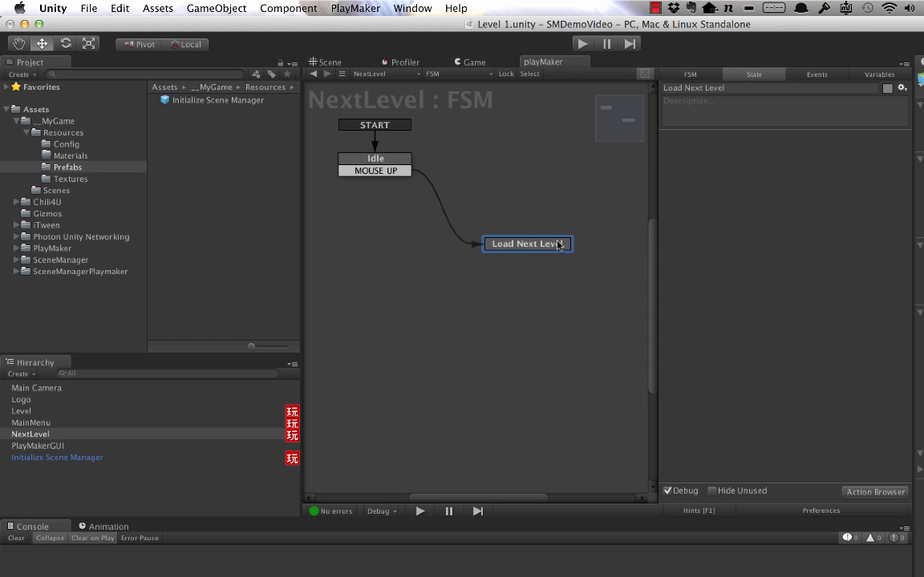
left_click(874, 493)
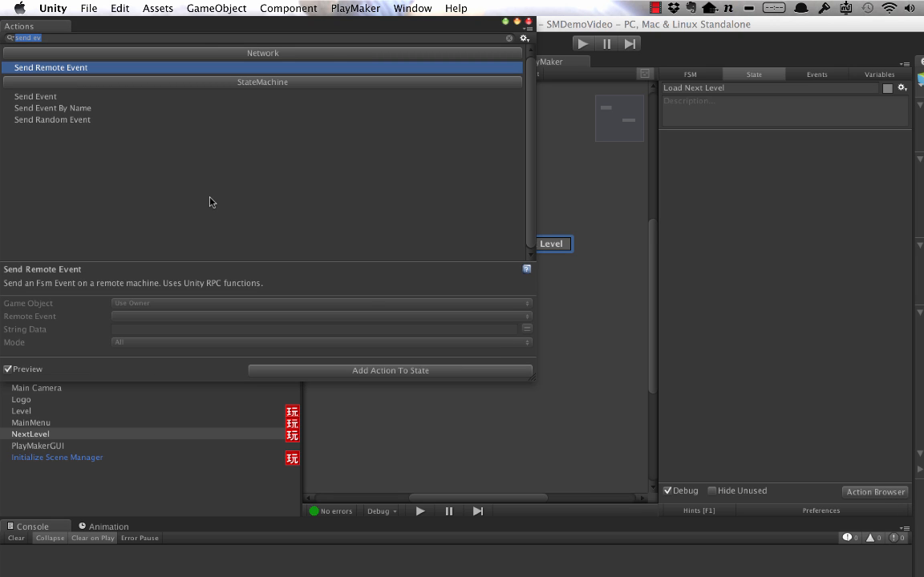
type("load next")
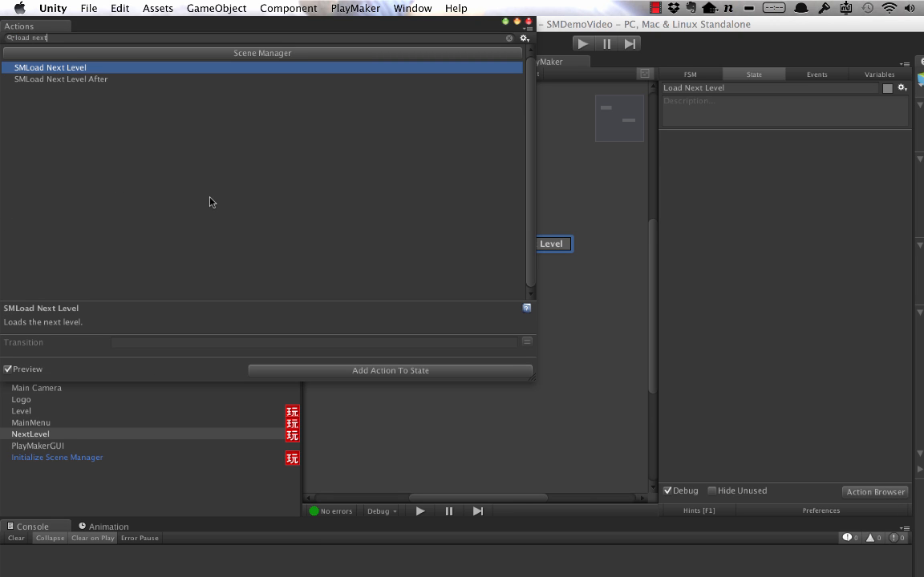
key("Return")
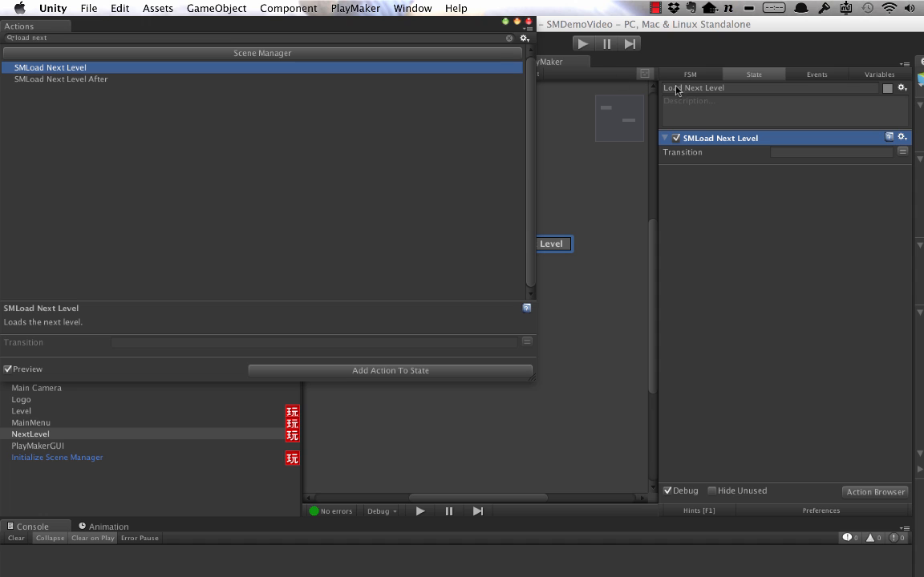
left_click(528, 22)
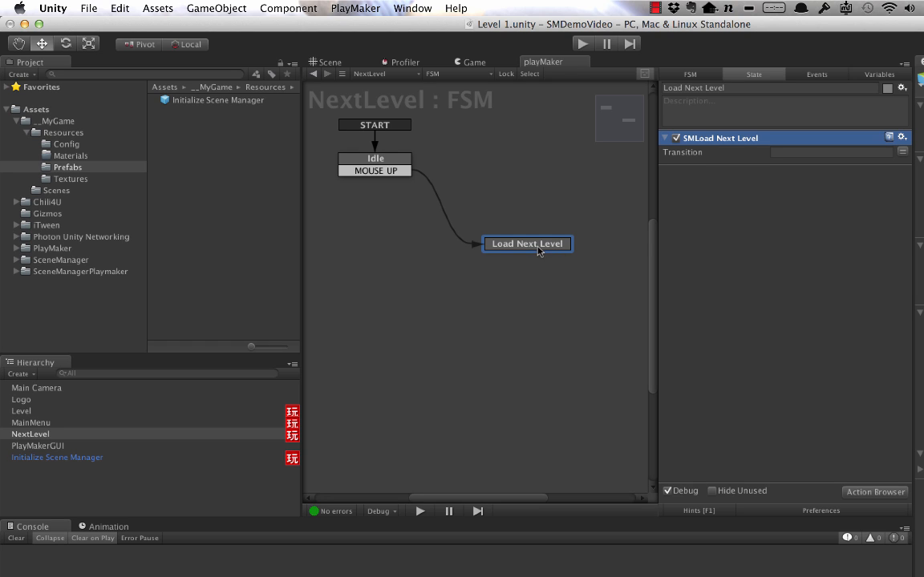
left_click_drag(525, 251, 481, 228)
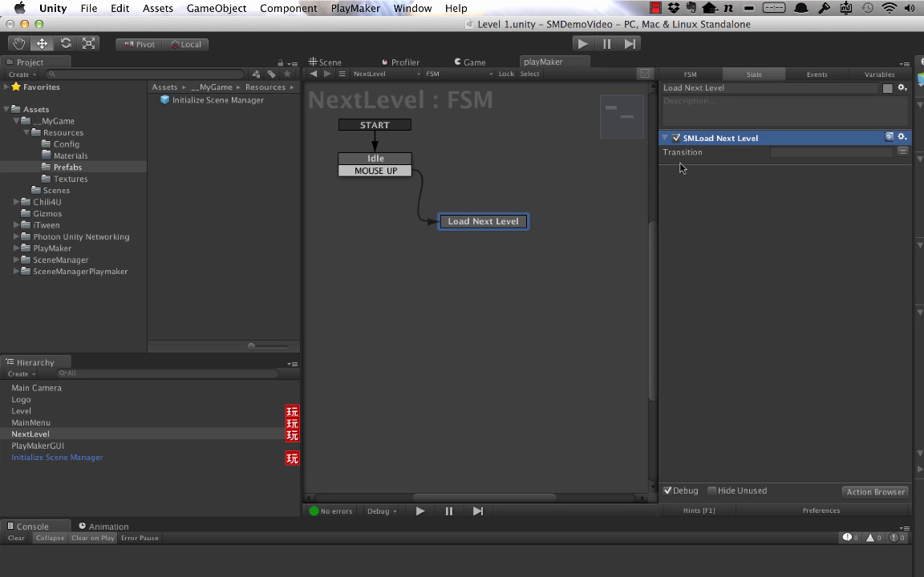
Play test the Next Level button and inspect the scenes and levels in the My Game configuration
key("super+p")
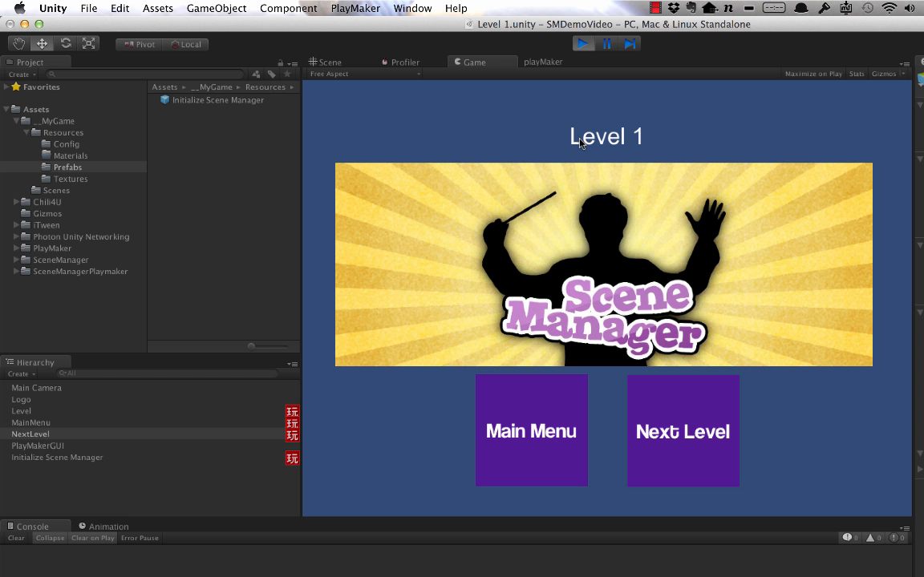
left_click(678, 433)
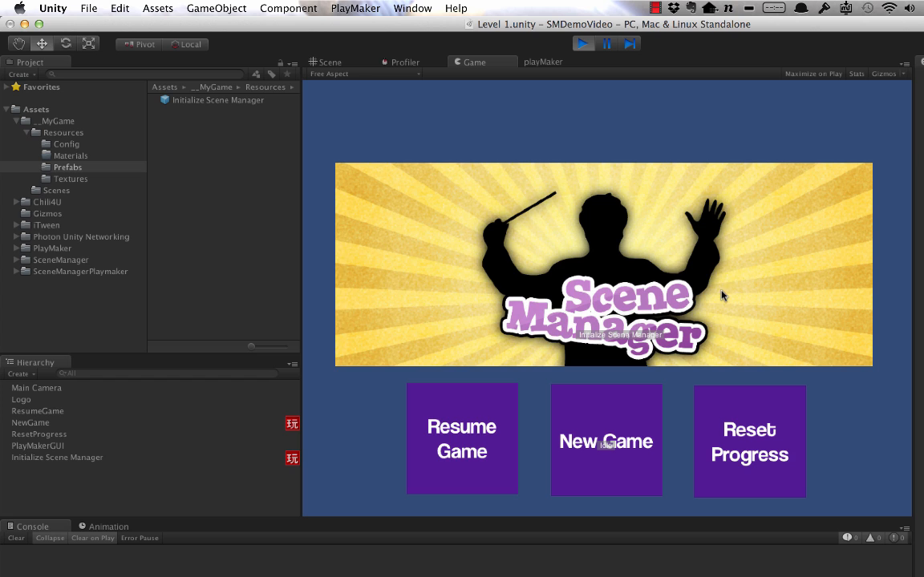
left_click(71, 143)
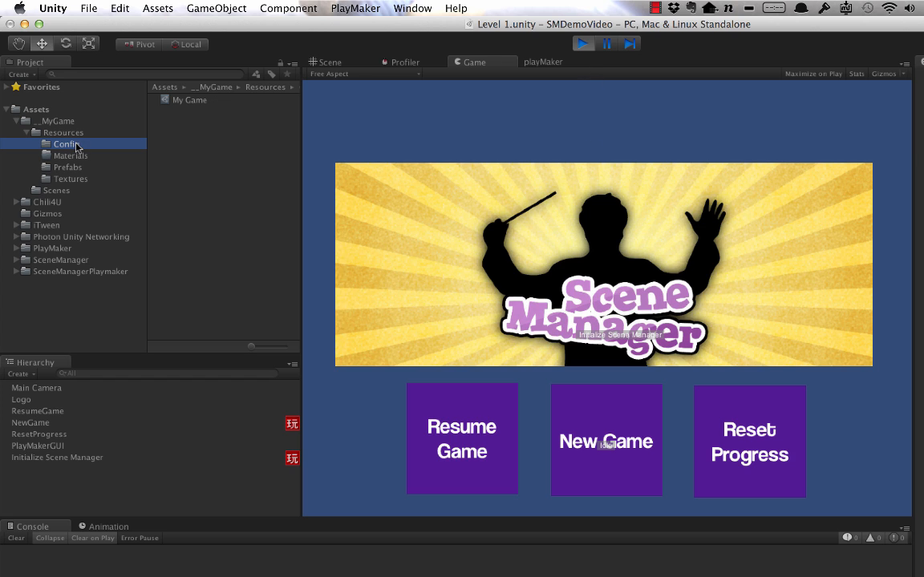
left_click(189, 101)
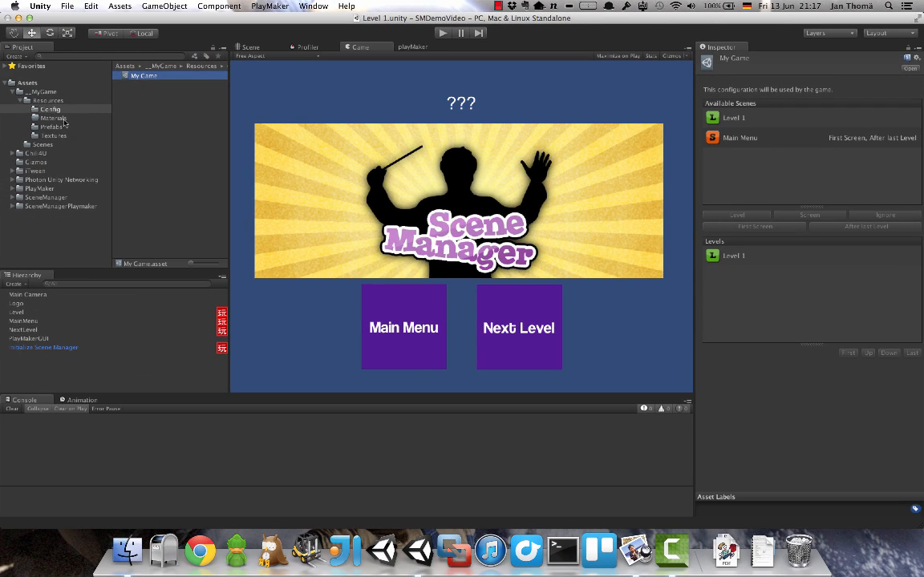
Duplicate the Level 1 scene in the Scenes folder
left_click(43, 145)
left_click(140, 75)
key("super+d")
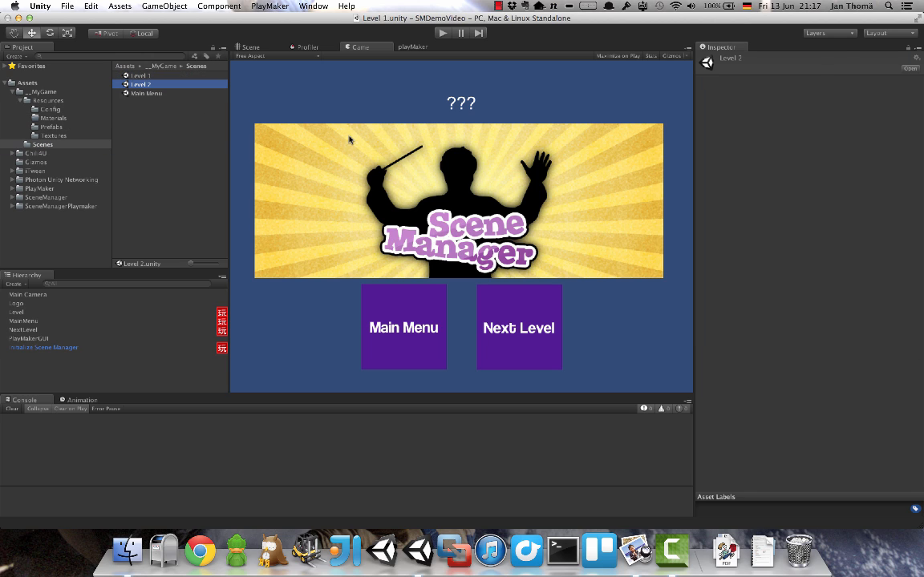
Duplicate the level scene three more times to create Level 3, Level 4 and Level 5
key("super+d")
key("super+d")
key("super+d")
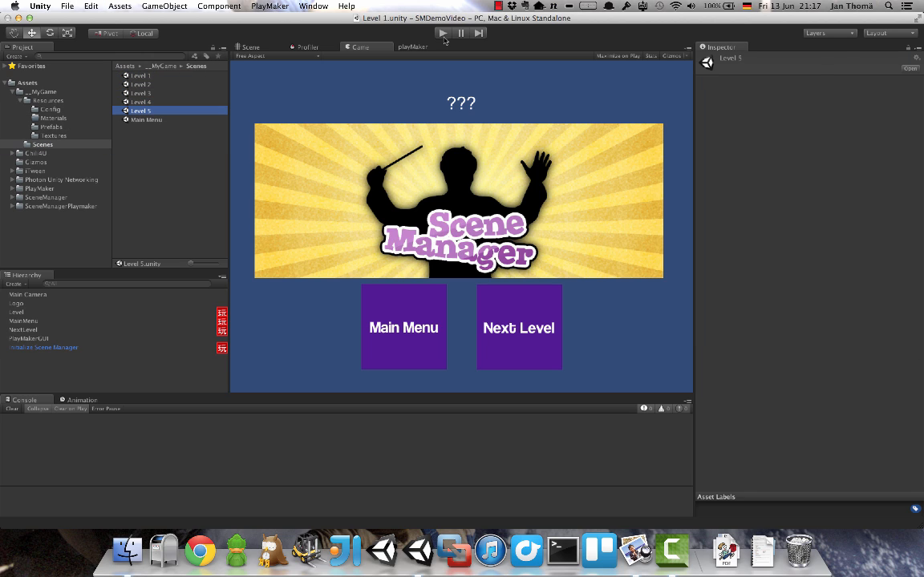
In the My Game configuration, mark the scenes Level 2 through Level 5 as levels
left_click(49, 111)
left_click(144, 78)
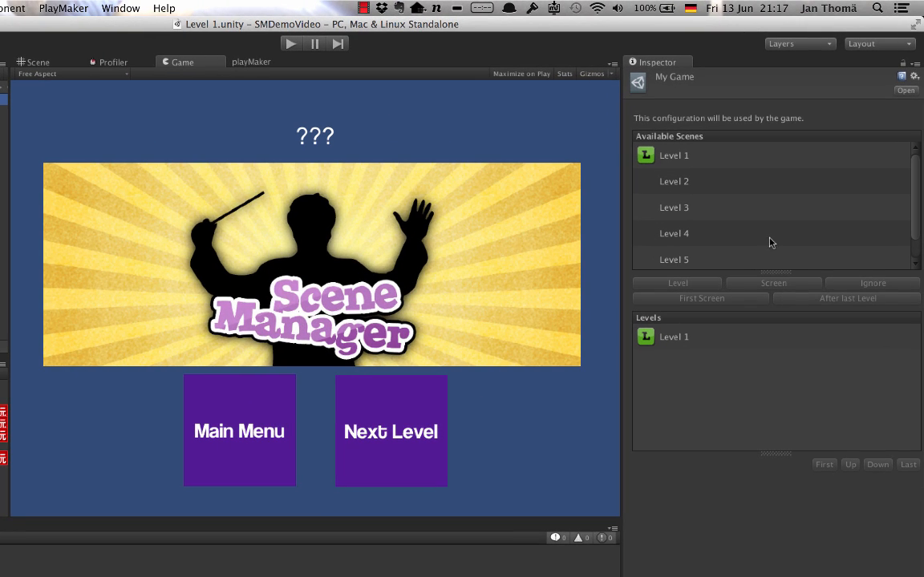
left_click(673, 182)
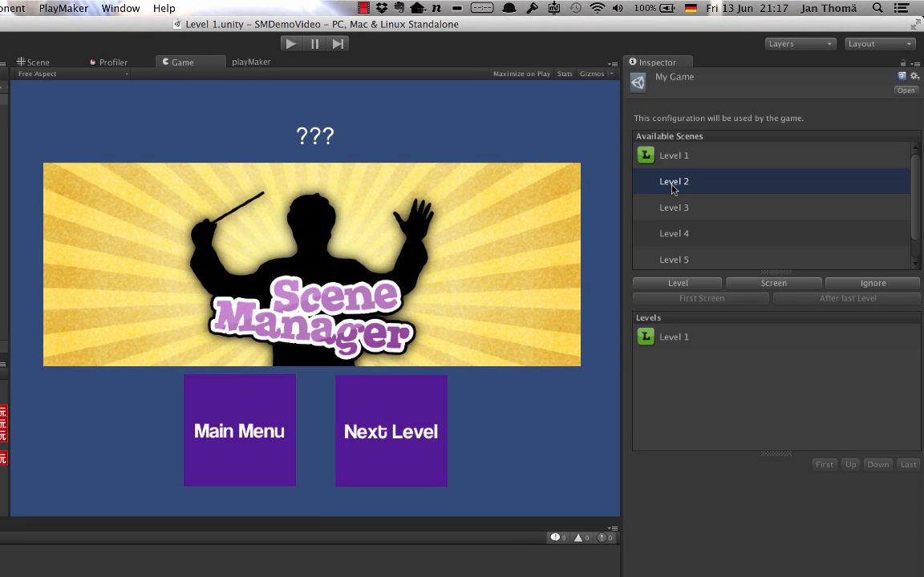
left_click(690, 259, "shift")
left_click(678, 285)
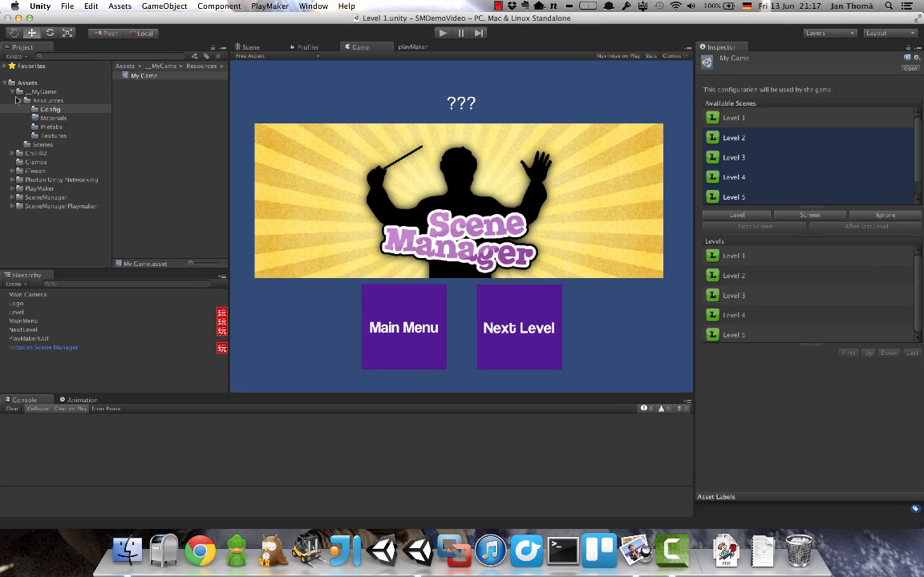
Open the Main Menu scene and play test a new game, advancing from Level 1 through Level 5 until the menu returns
left_click(44, 144)
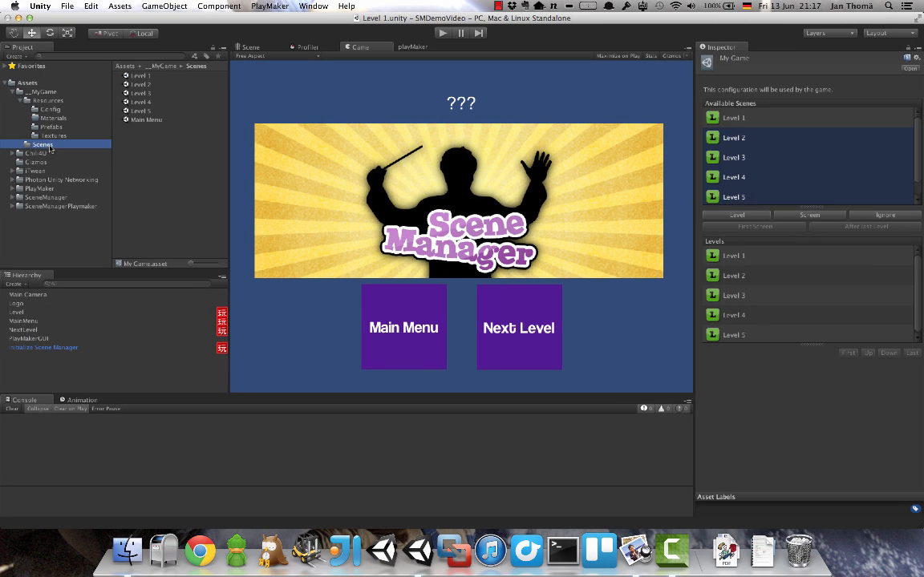
double_click(148, 120)
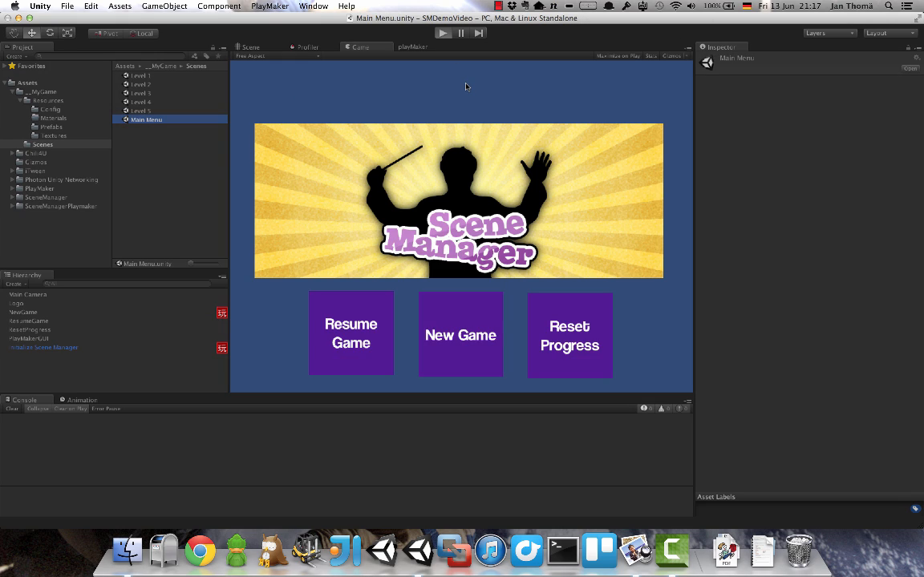
key("super+p")
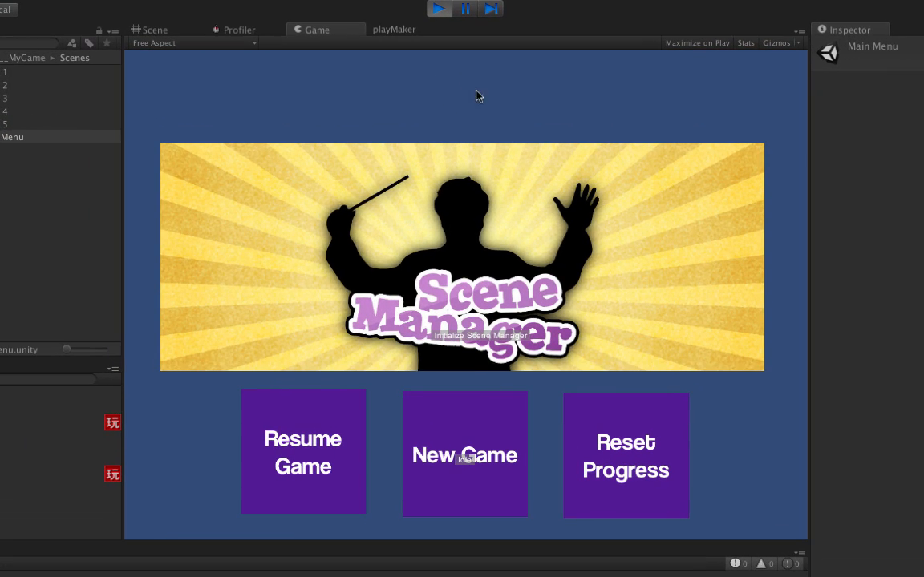
left_click(469, 422)
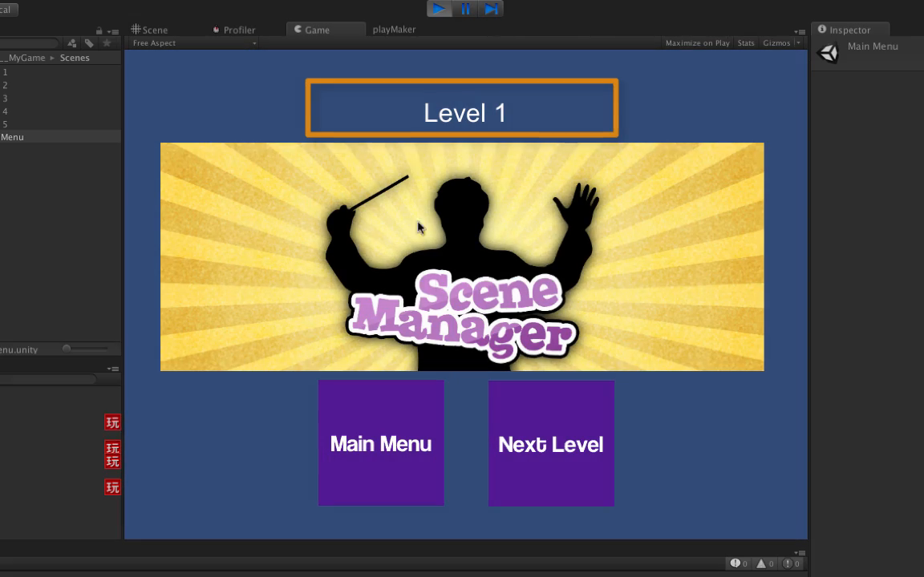
left_click(548, 473)
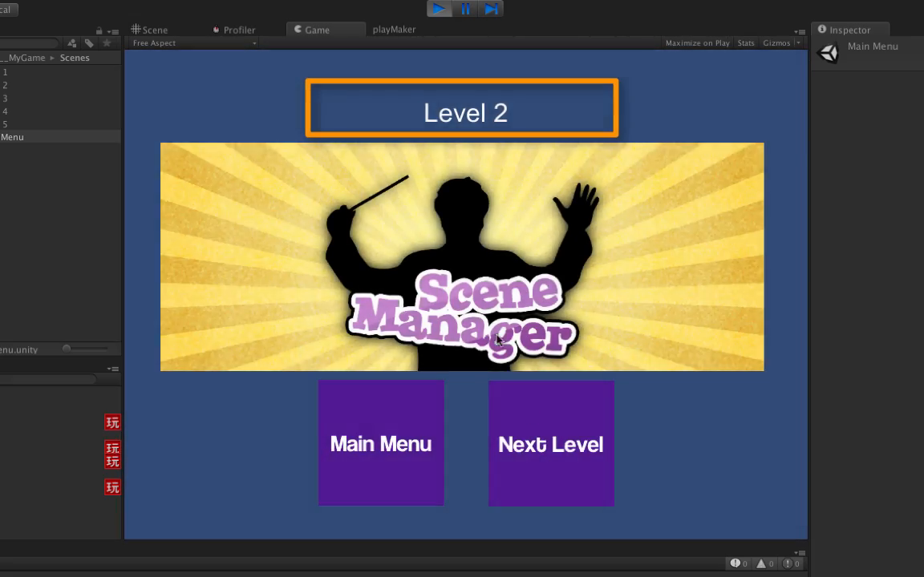
left_click(557, 447)
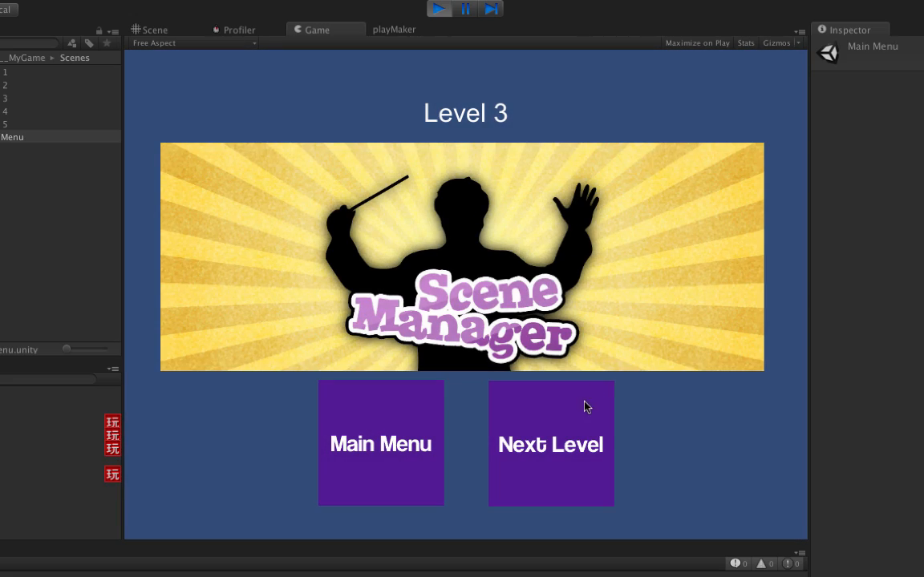
left_click(592, 404)
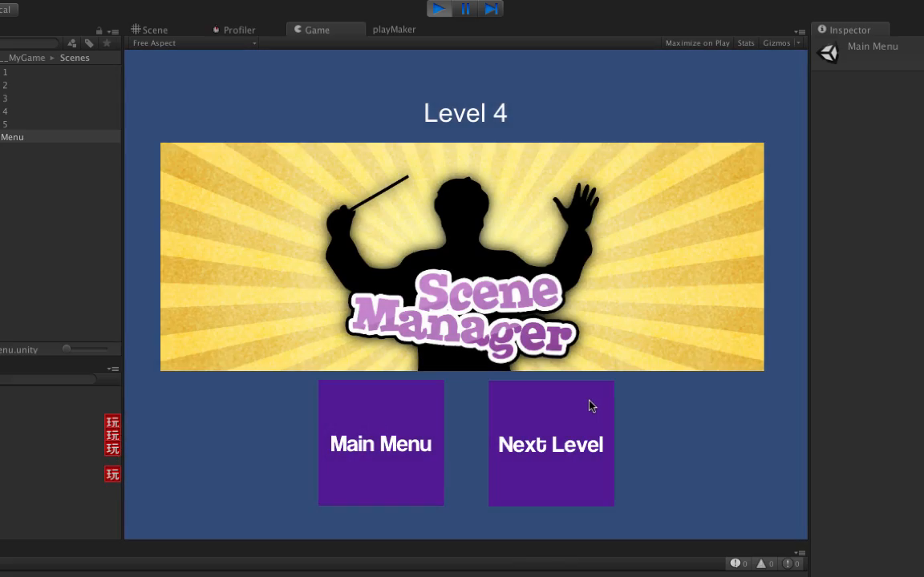
left_click(590, 405)
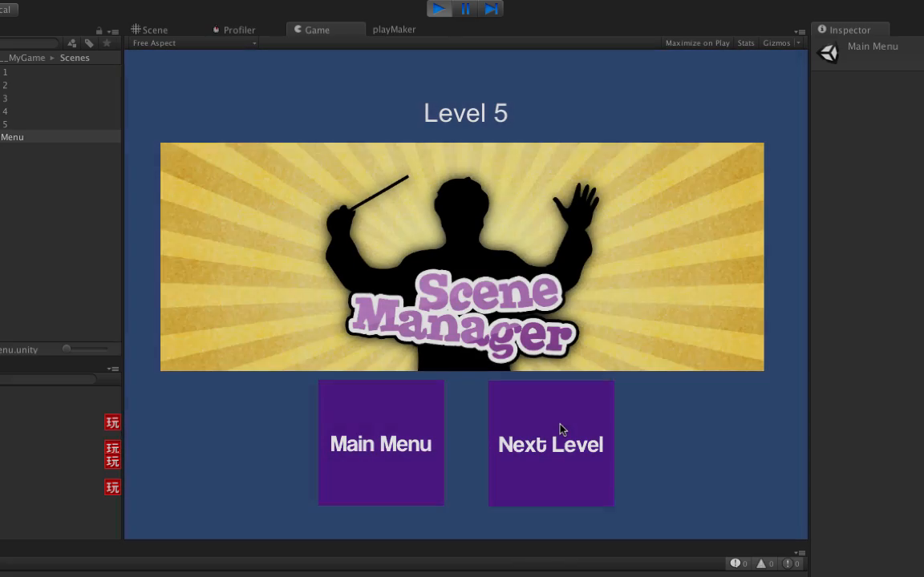
left_click(560, 429)
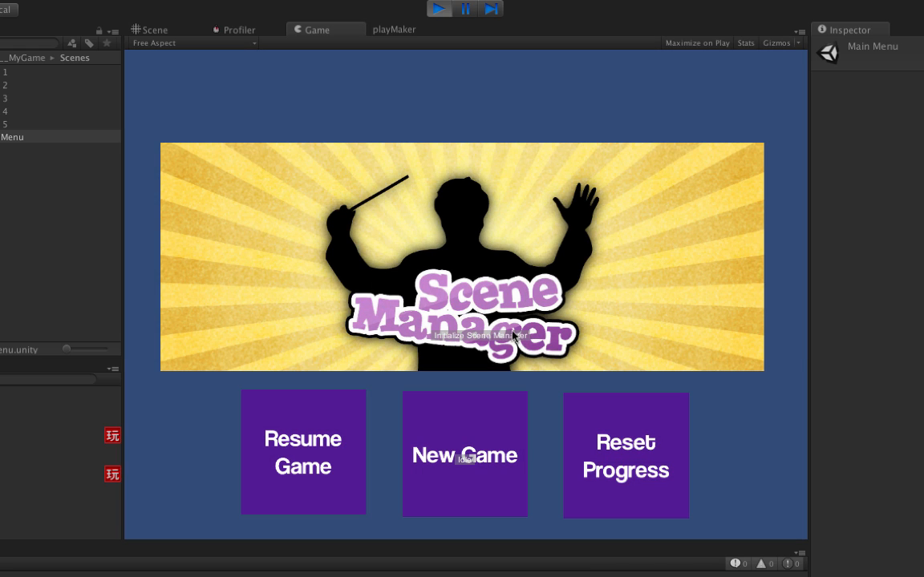
left_click(436, 9)
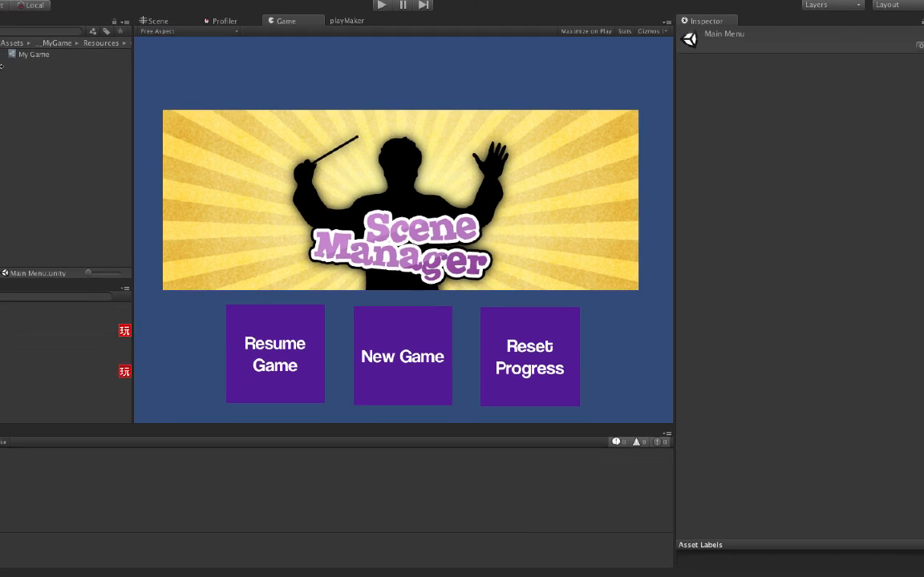
Move Level 5 to first place in the Levels list of the My Game configuration
left_click(30, 50)
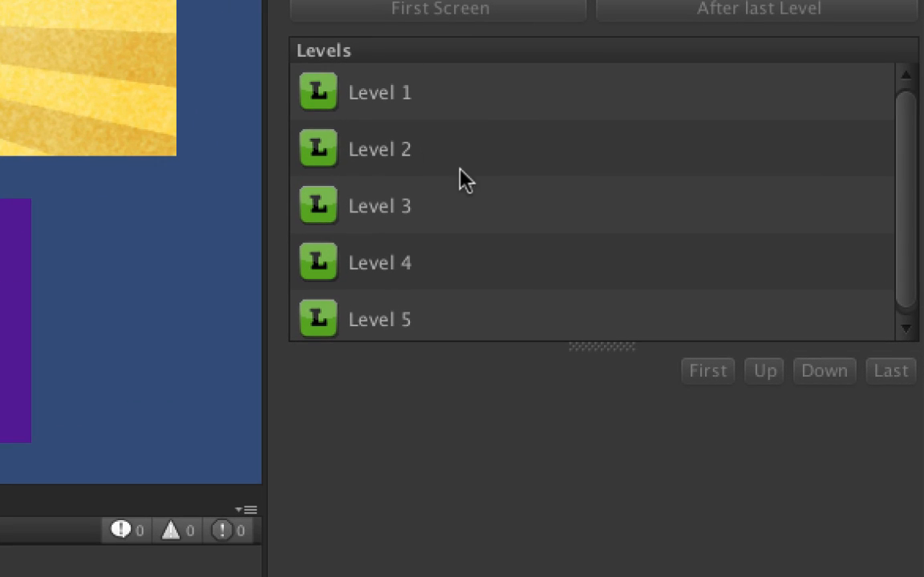
left_click(407, 171)
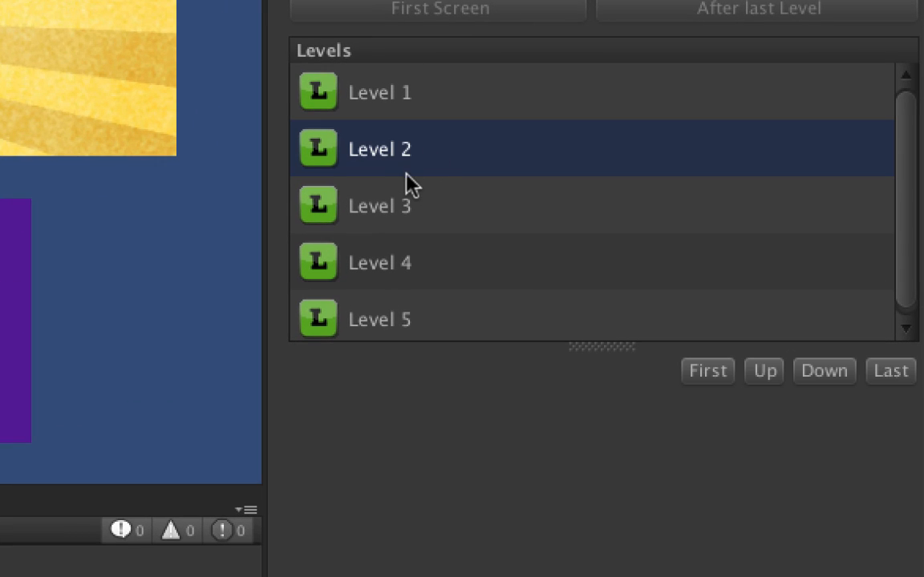
left_click(433, 319)
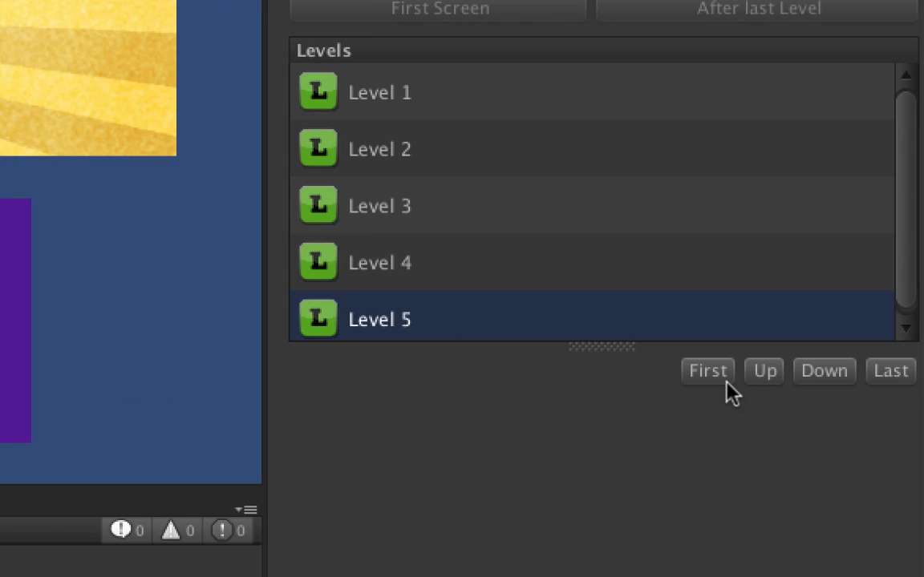
left_click(723, 377)
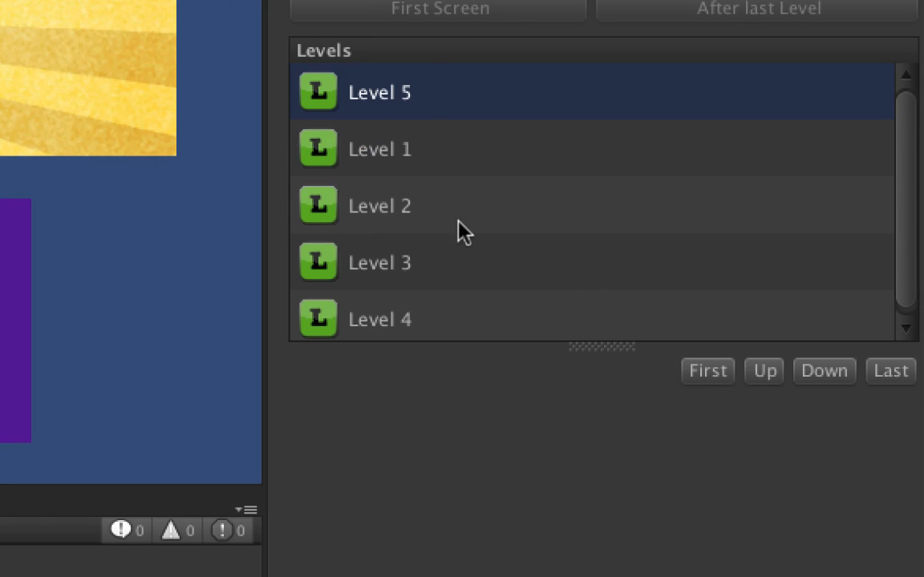
Arrange the levels following Level 5 in descending order: Level 4, Level 3, Level 2, Level 1
left_click(477, 315)
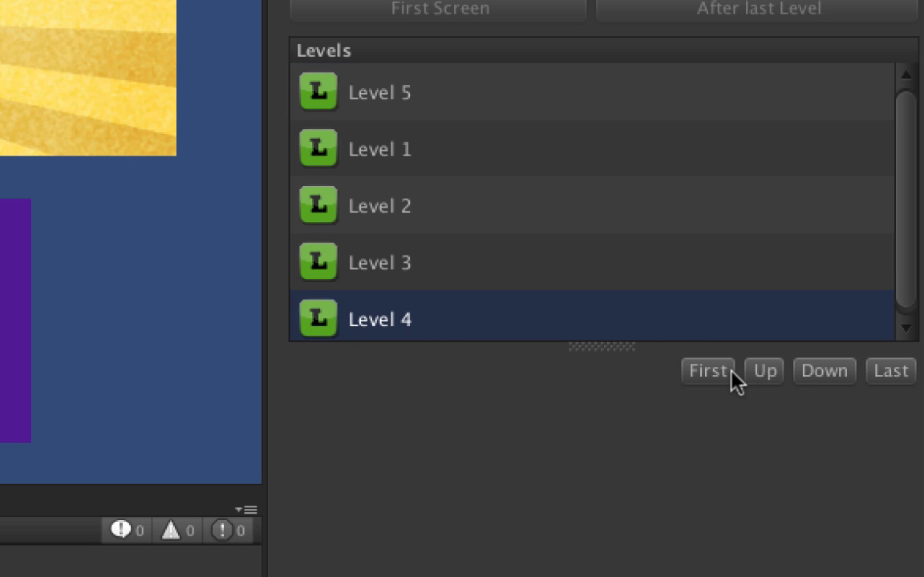
left_click(763, 371)
left_click(764, 371)
left_click(763, 371)
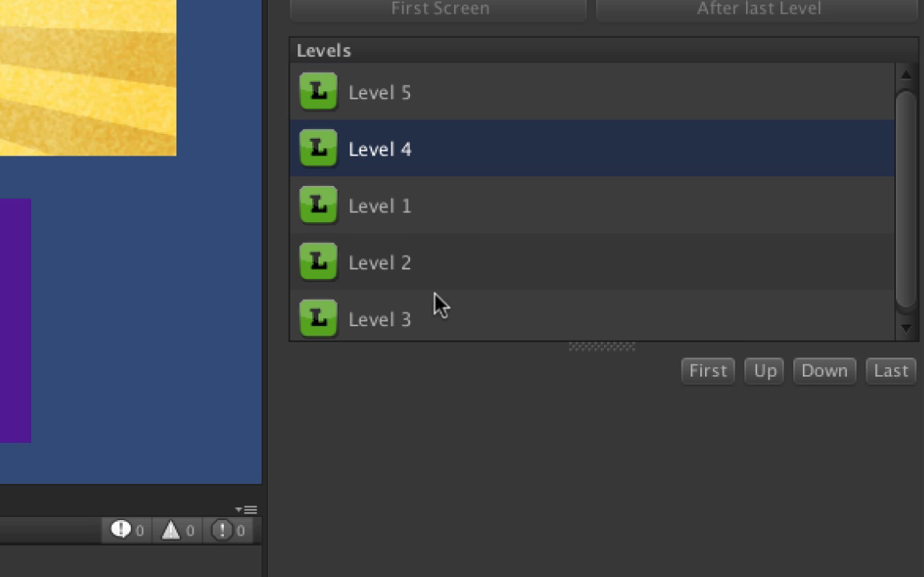
left_click(439, 313)
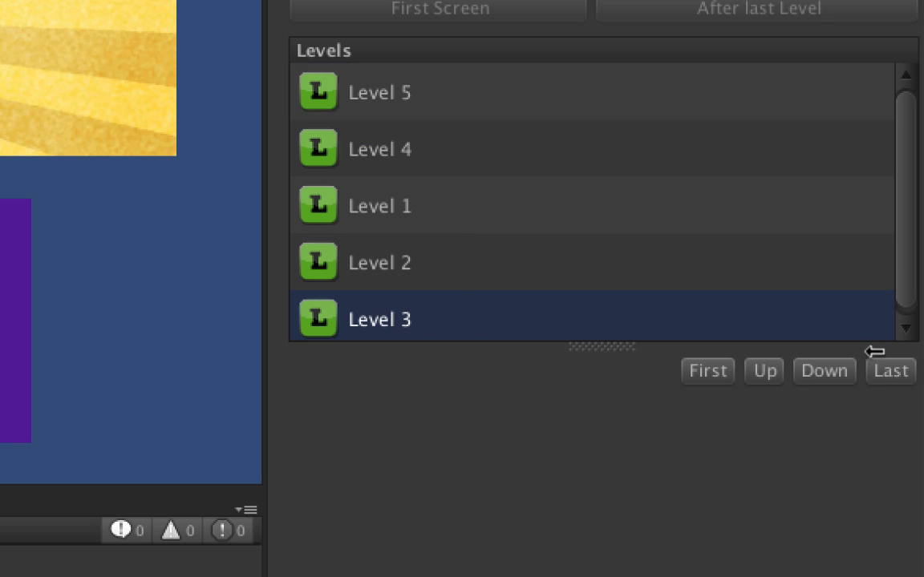
left_click(764, 371)
left_click(764, 371)
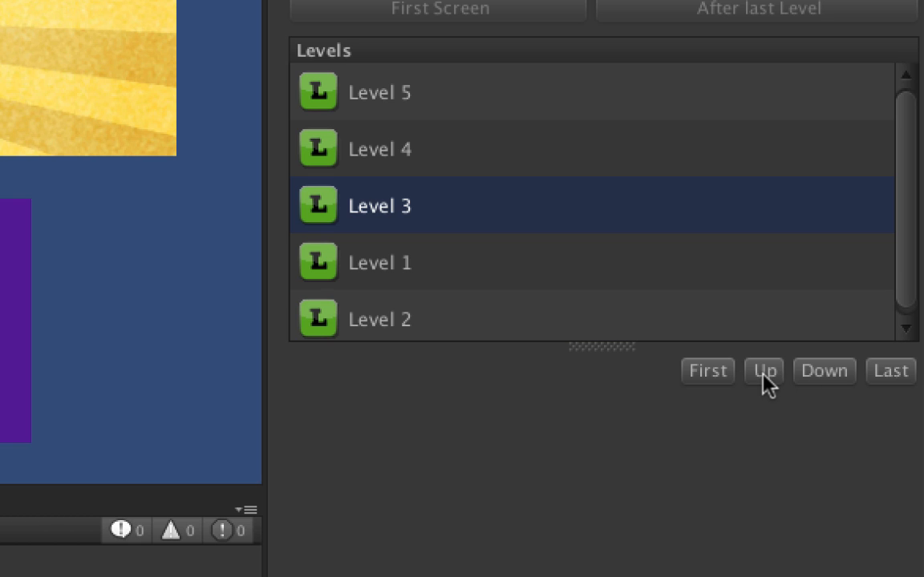
left_click(495, 262)
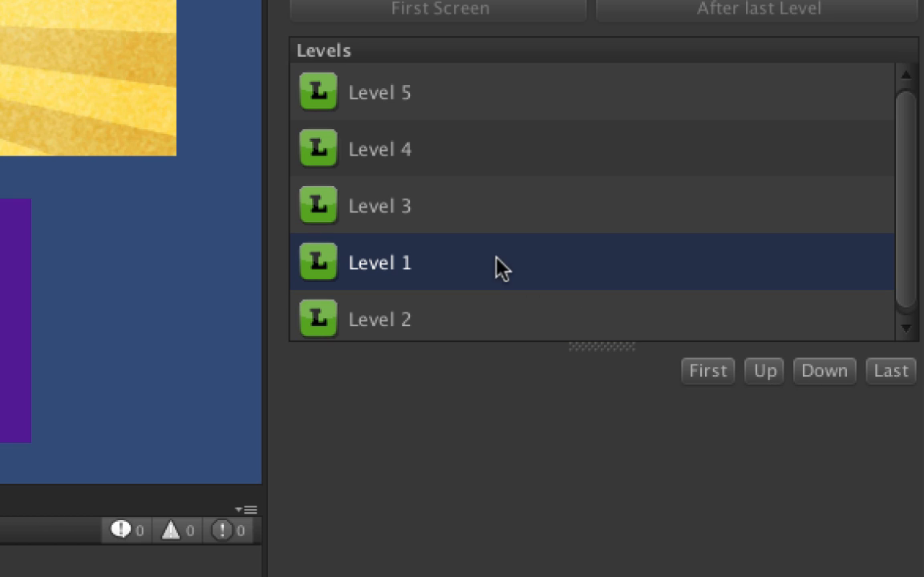
left_click(834, 377)
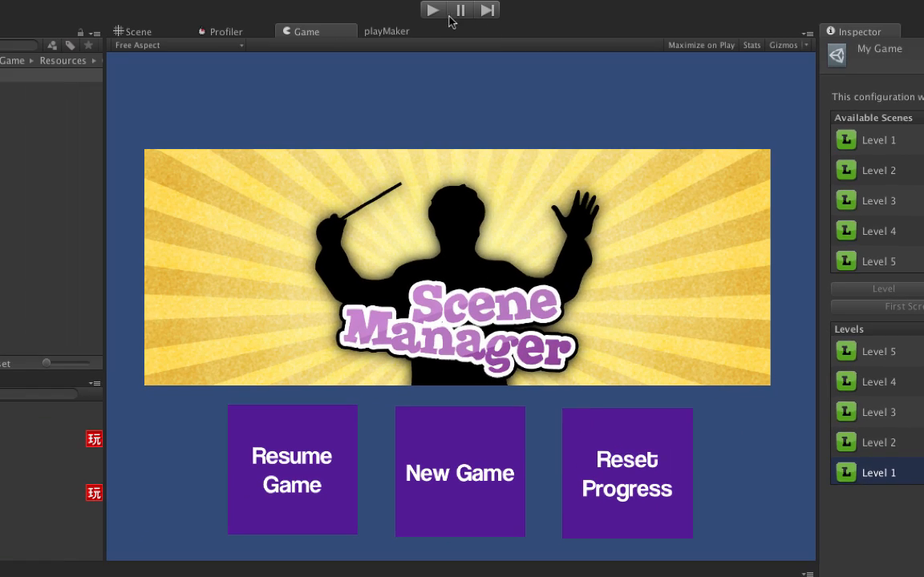
Play test a new game with the reversed level order, advancing from Level 5 to Level 3, and stop playback
left_click(433, 11)
left_click(487, 509)
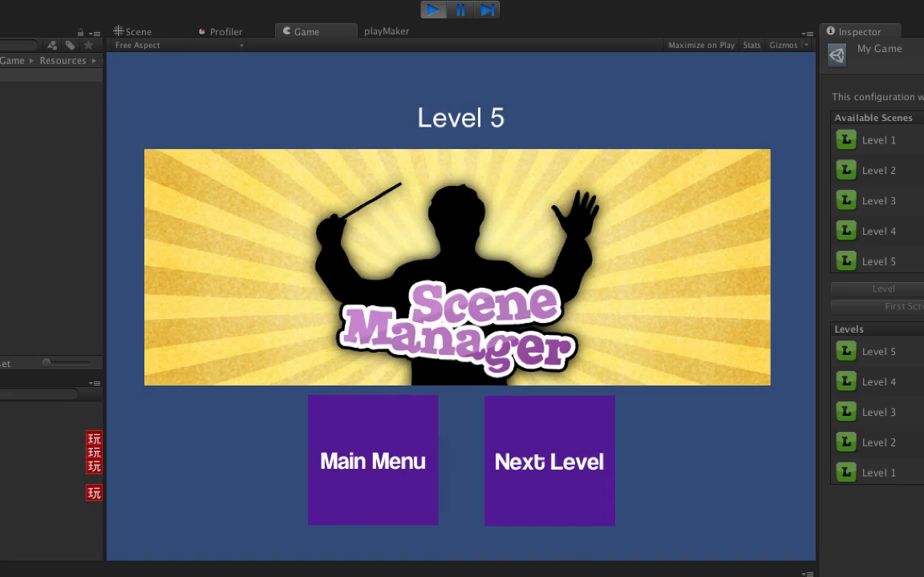
left_click(537, 465)
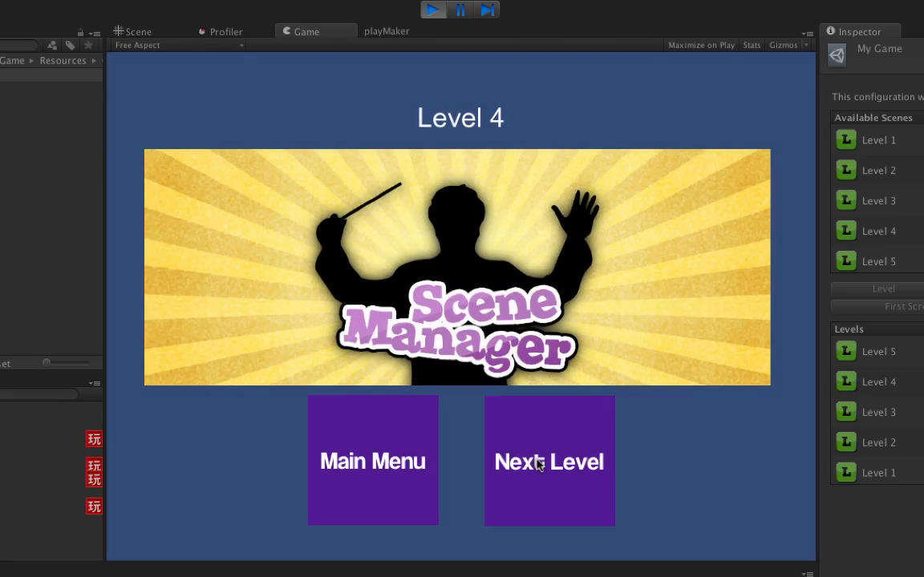
left_click(536, 464)
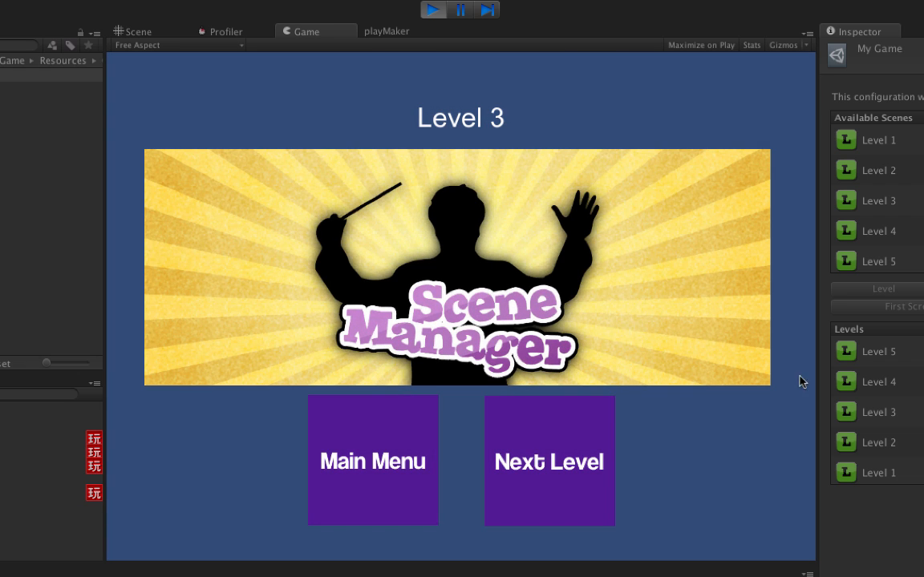
left_click(432, 9)
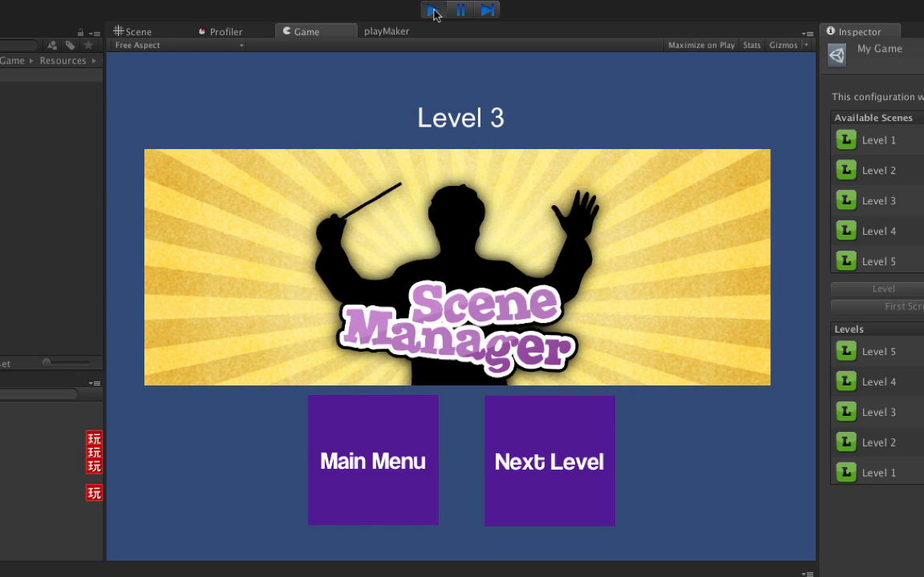
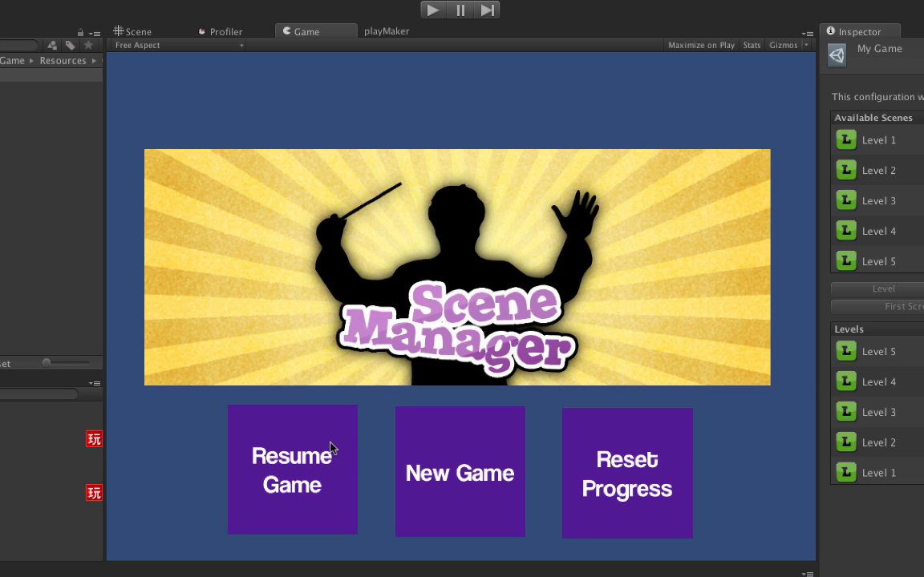
Restore the ascending order of the Levels list, starting with Level 1 and Level 2
left_click(892, 354)
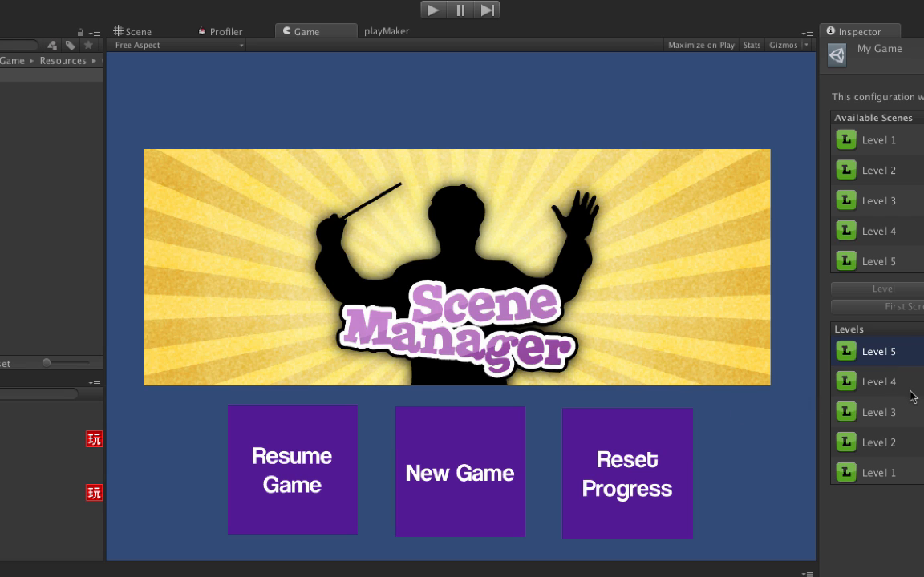
left_click(922, 475)
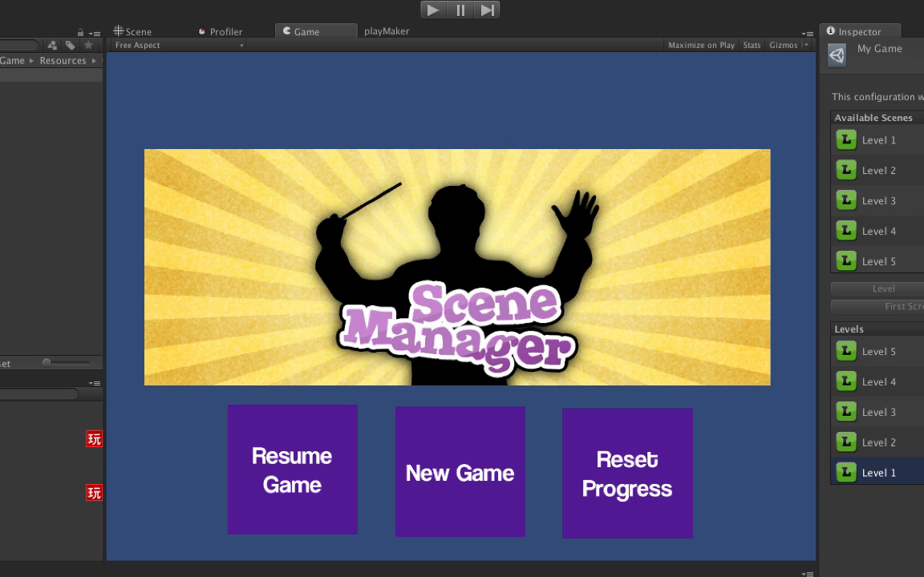
left_click_drag(921, 475, 899, 387)
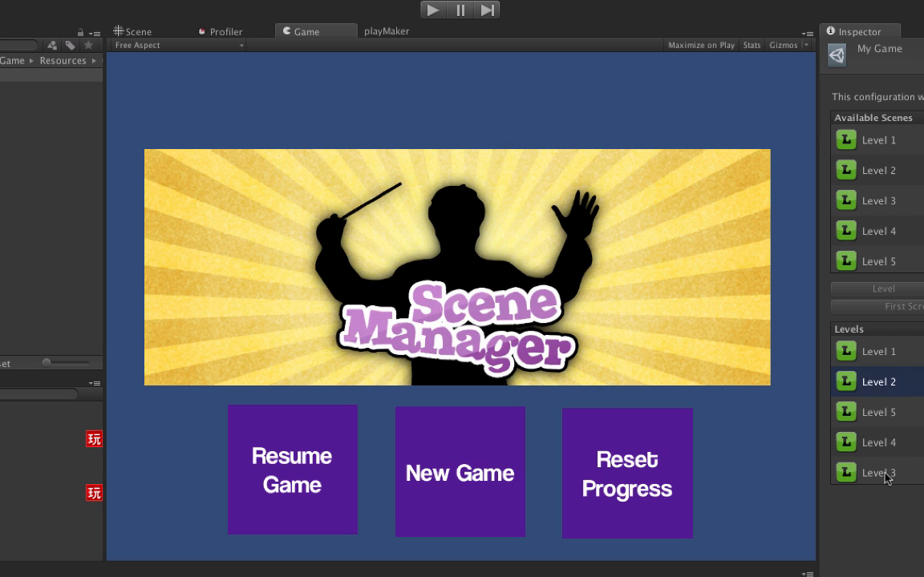
left_click(886, 474)
mouse_move(914, 473)
left_mouse_down()
mouse_move(914, 412)
mouse_move(914, 473)
left_mouse_up()
left_click(914, 442)
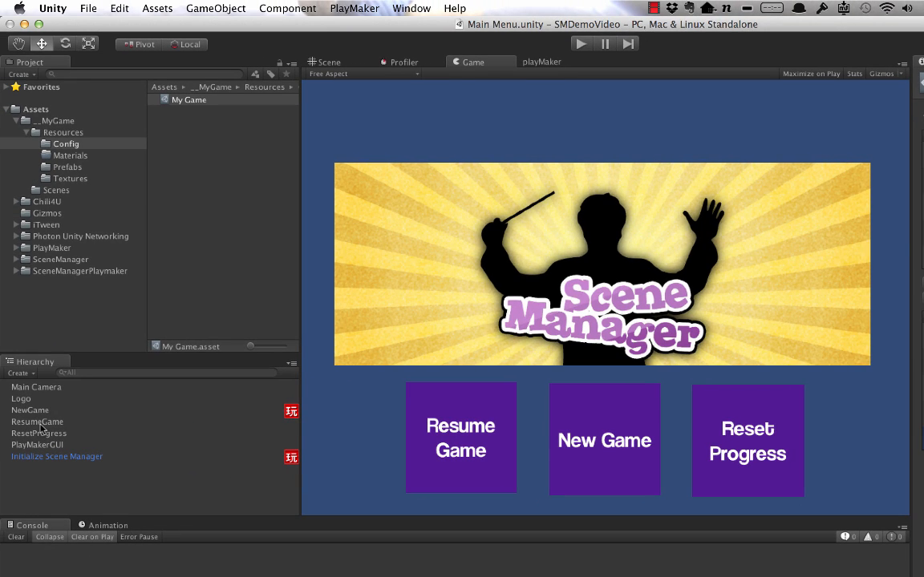
Add a PlayMaker FSM to the ResumeGame object and name its start state Idle
left_click(38, 423)
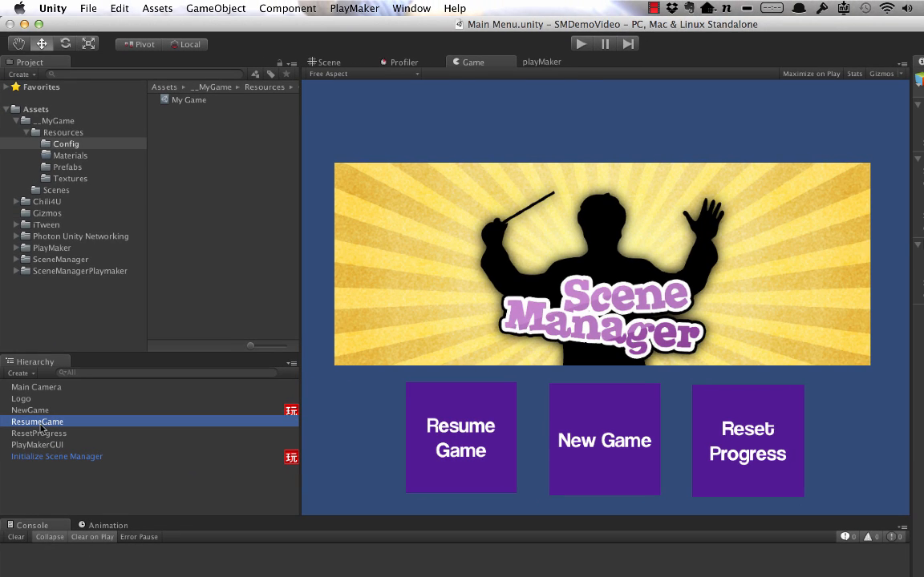
left_click(536, 63)
right_click(466, 209)
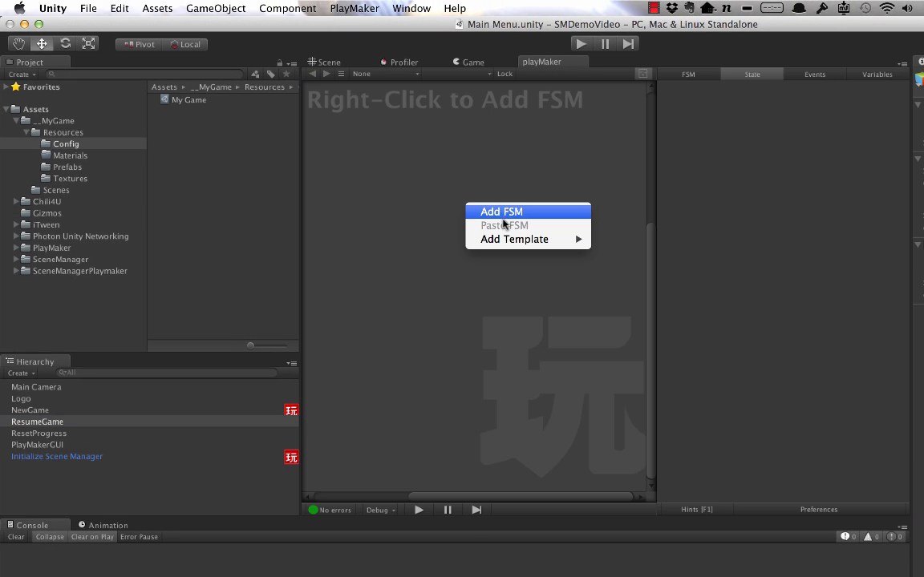
left_click(505, 211)
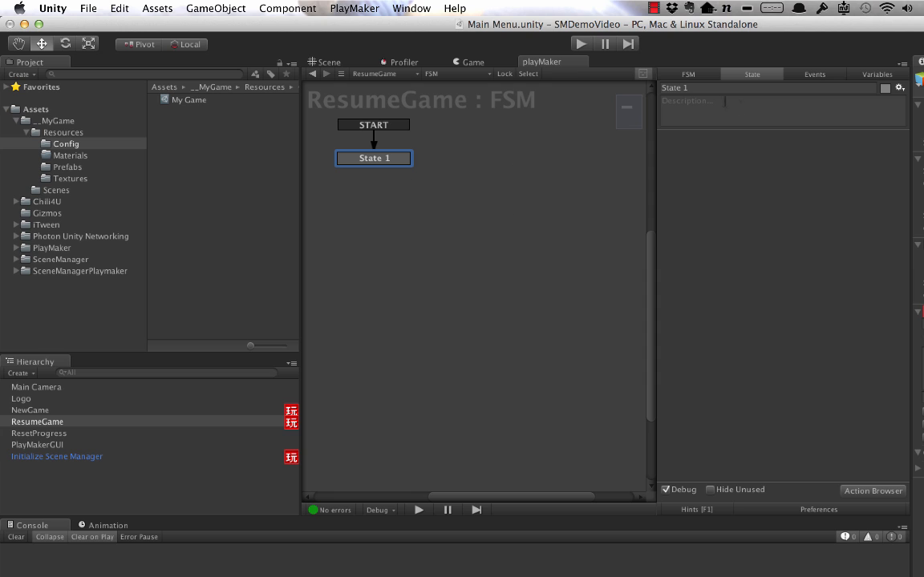
left_click(709, 88)
type("Idle")
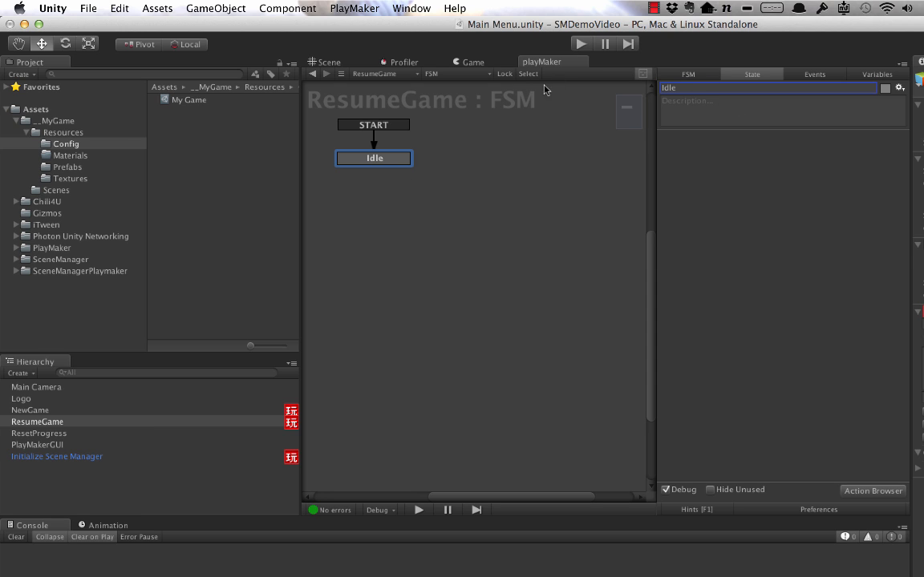
Add a second state named Resume Game below Idle in the ResumeGame FSM
right_click(406, 252)
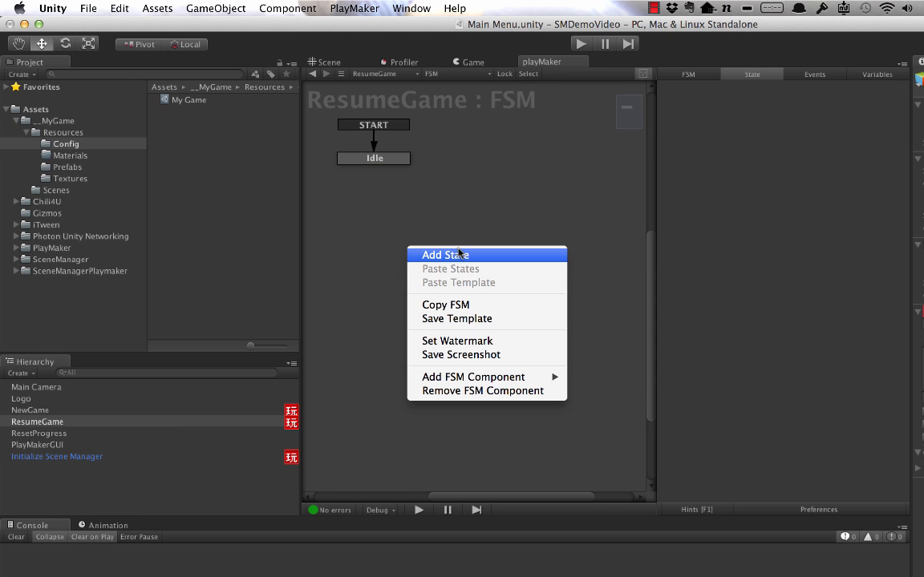
left_click(471, 256)
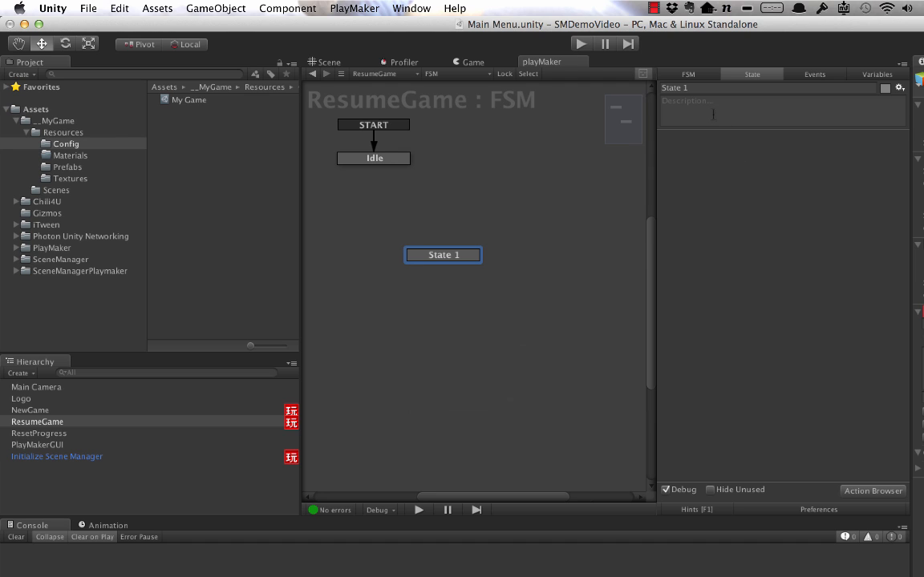
left_click(708, 90)
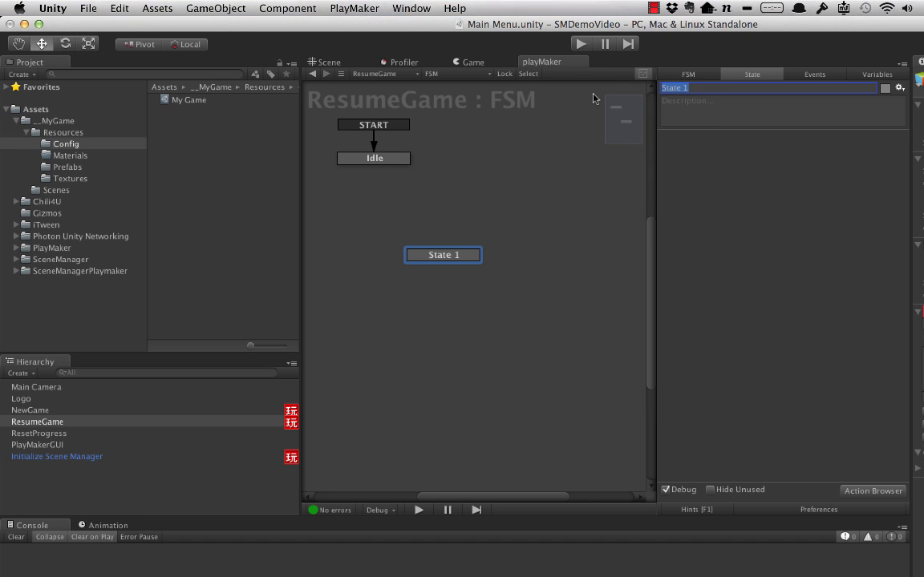
type("Resume Game")
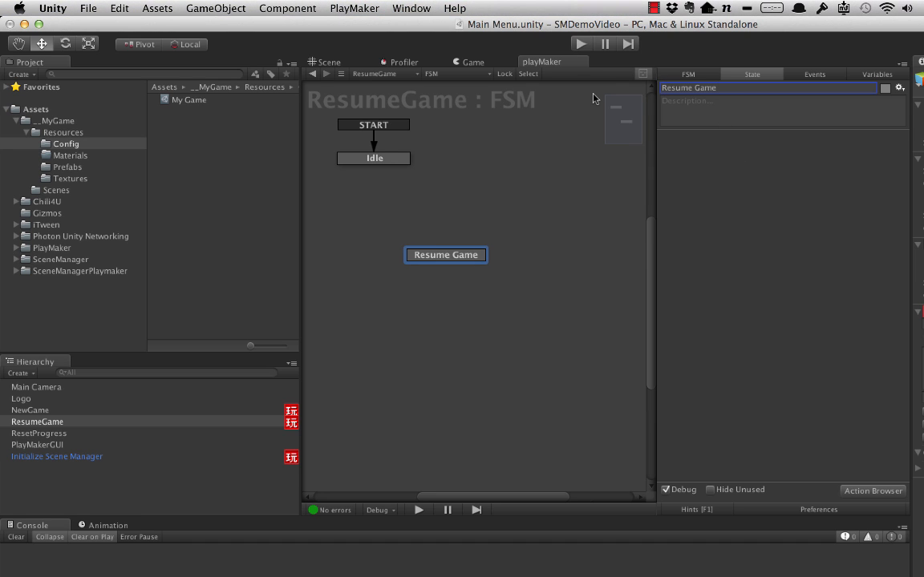
left_click(567, 130)
Add a MOUSE UP system event transition to the Idle state and link it to the Resume Game state
right_click(362, 156)
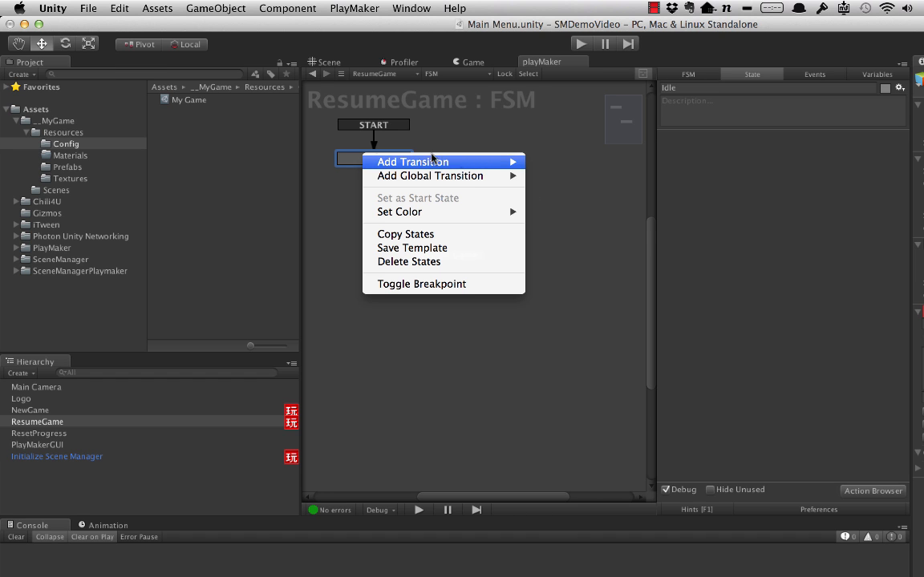
mouse_move(454, 170)
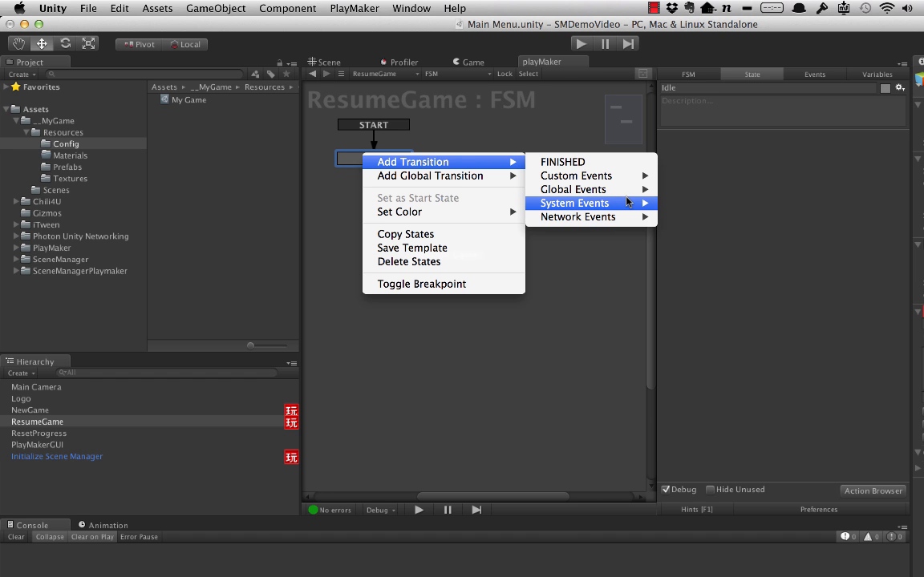
mouse_move(627, 201)
left_click(705, 367)
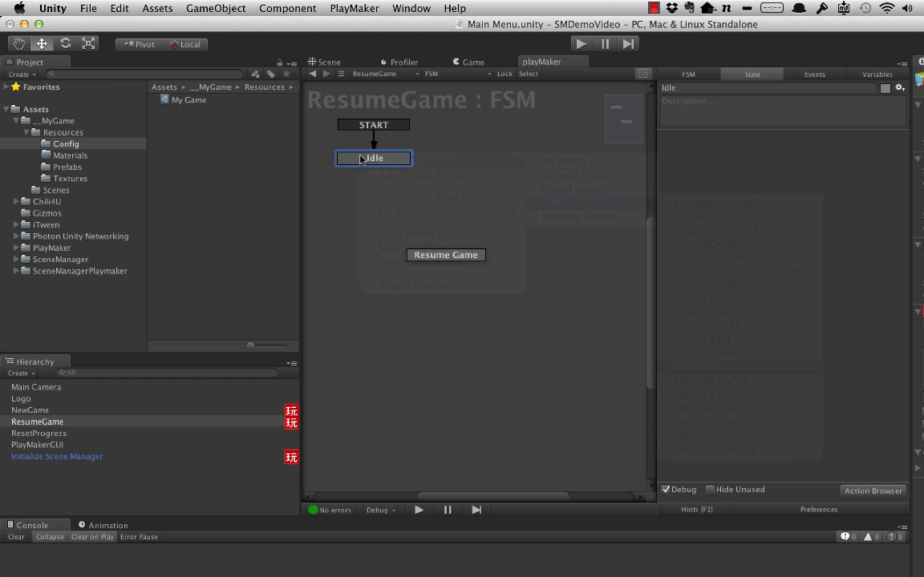
left_click_drag(386, 172, 423, 256)
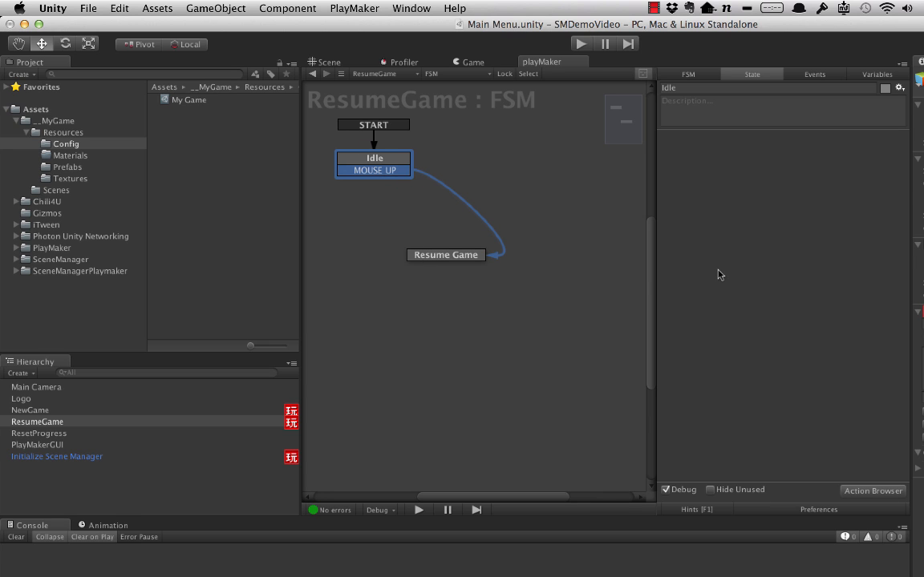
left_click(424, 287)
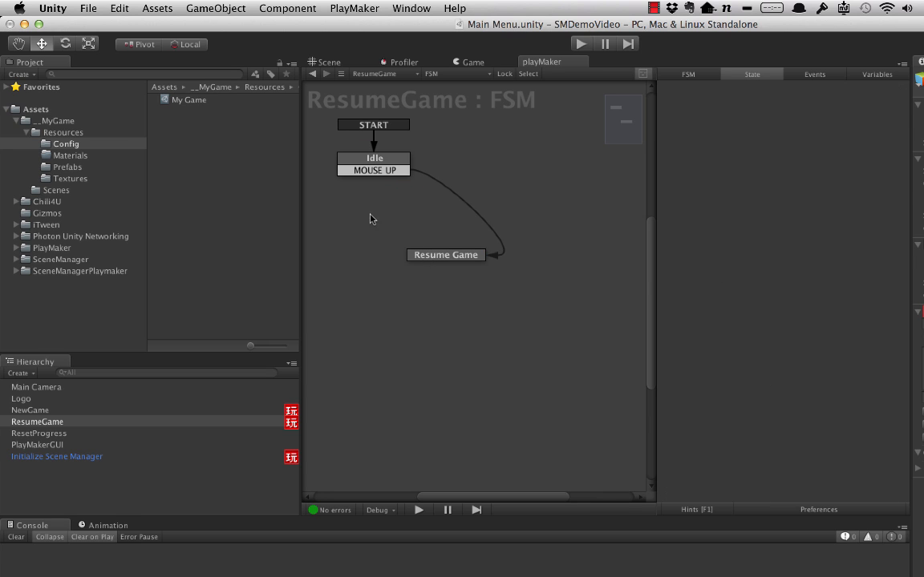
Add the SMLoad Next Level action to the Resume Game state
left_click(422, 251)
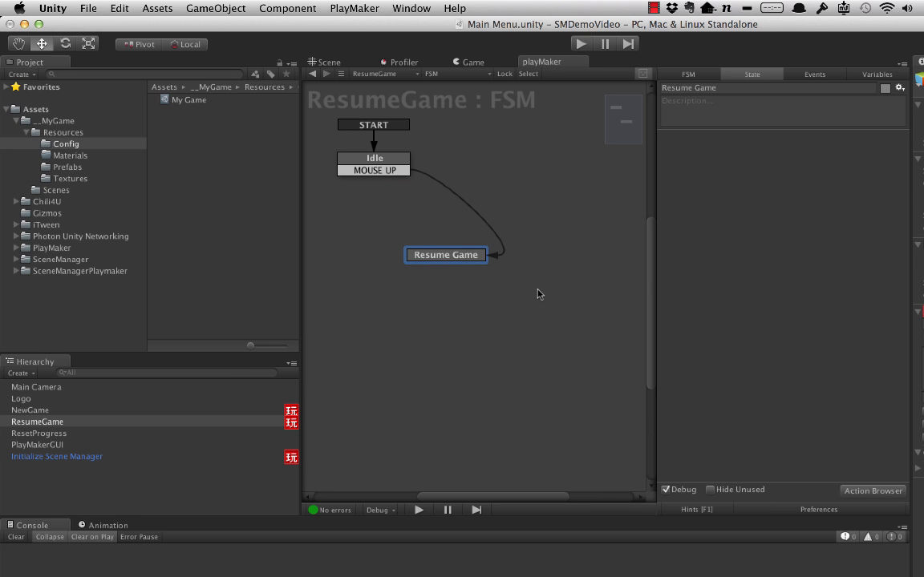
left_click(859, 492)
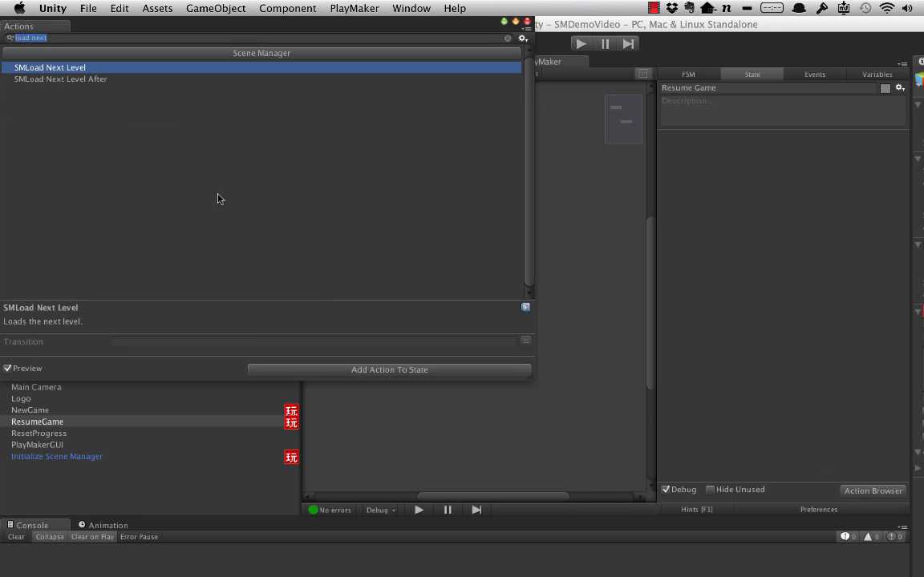
double_click(69, 70)
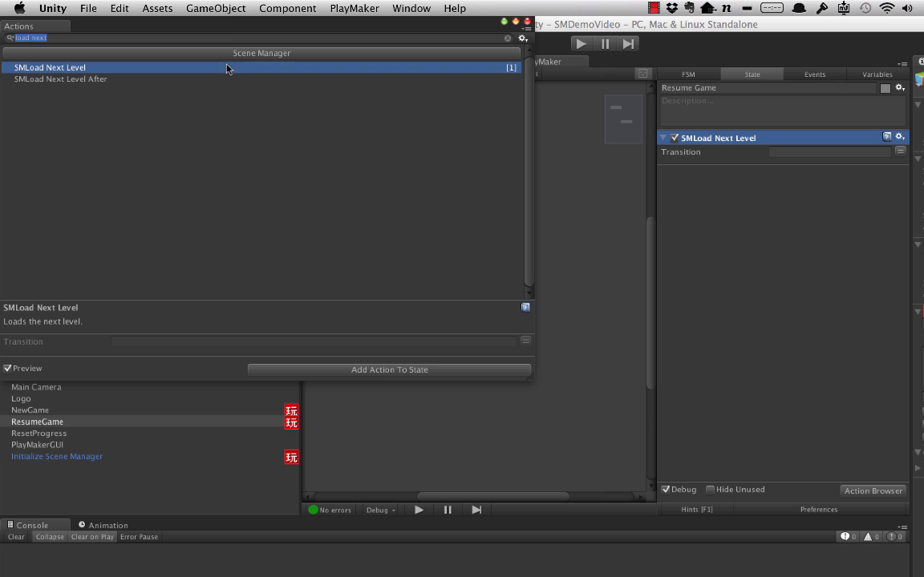
Search the actions for "load" and compare the descriptions of SMLoad Last Played Level and SMLoad Next Level
left_click(507, 38)
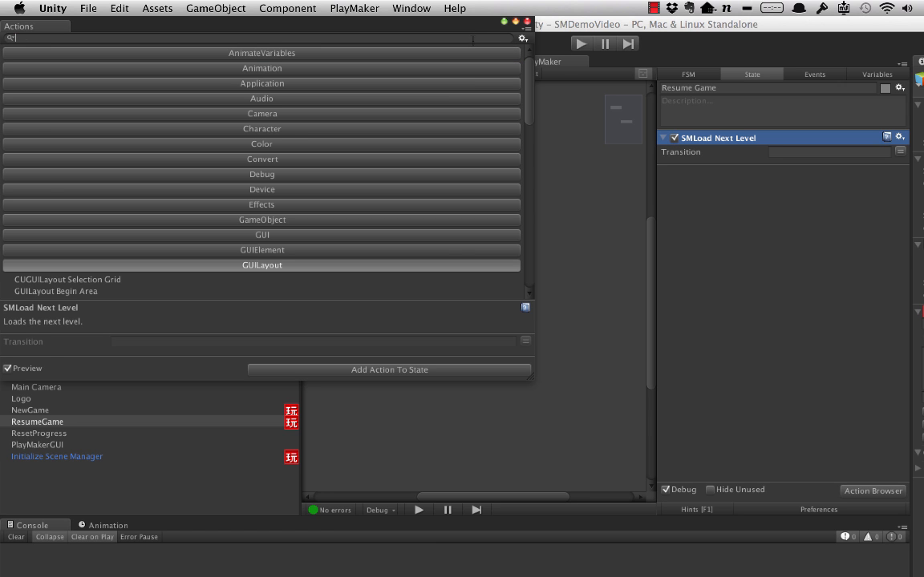
type("load")
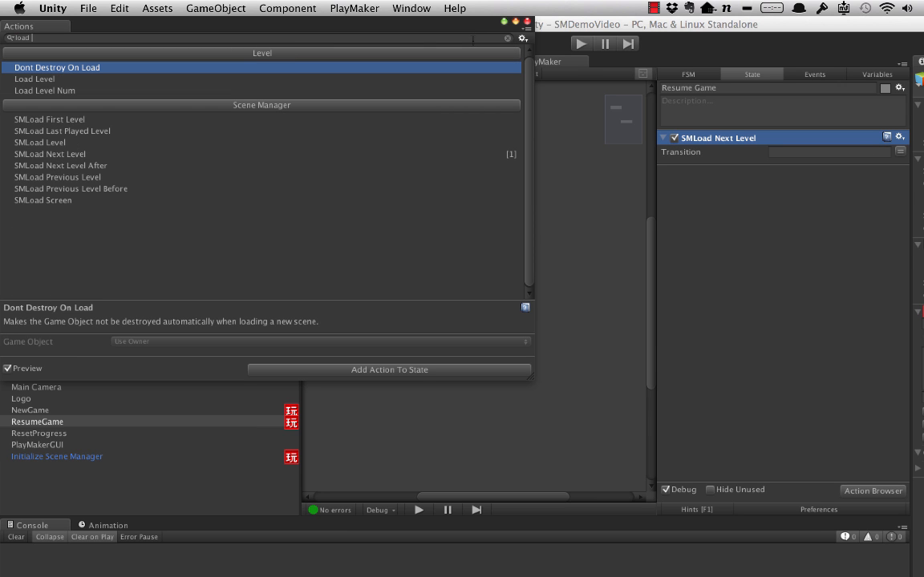
left_click(101, 133)
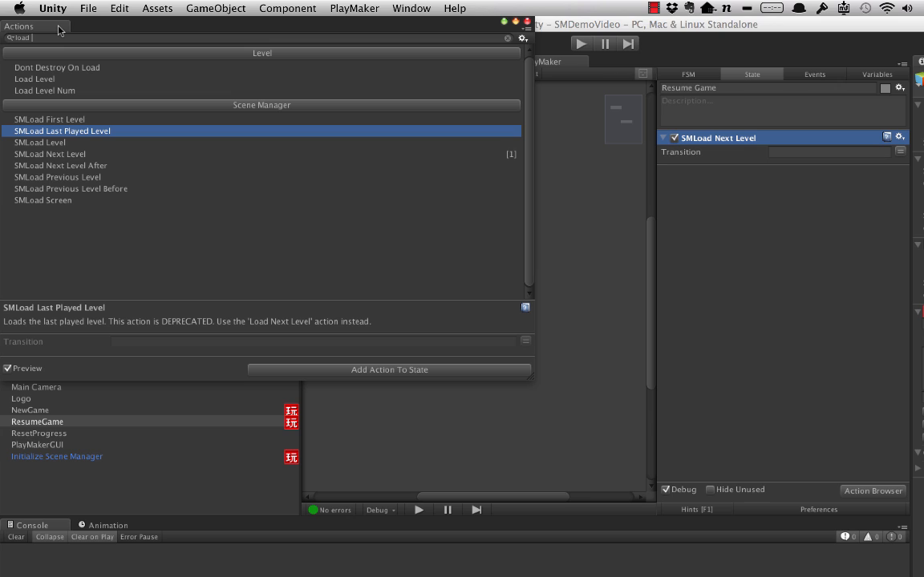
left_click(83, 155)
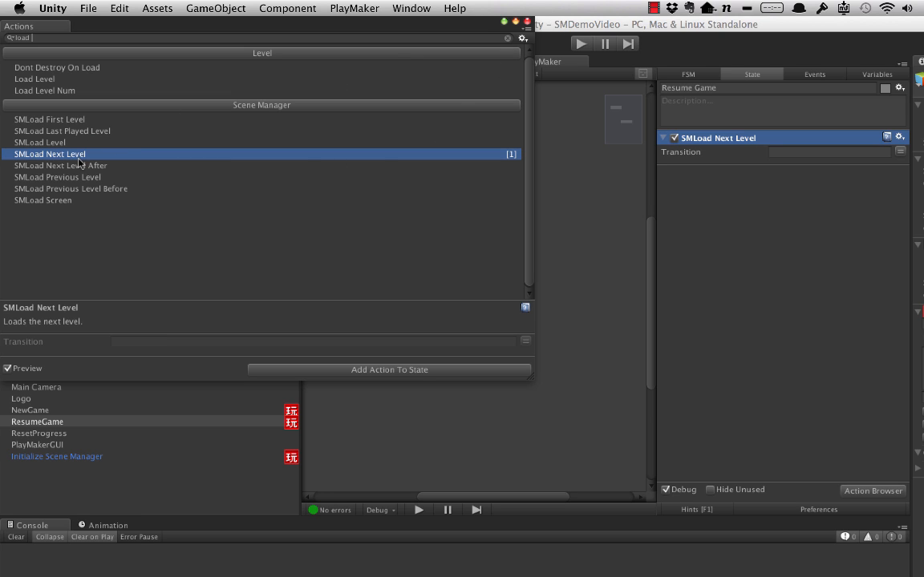
left_click(477, 24)
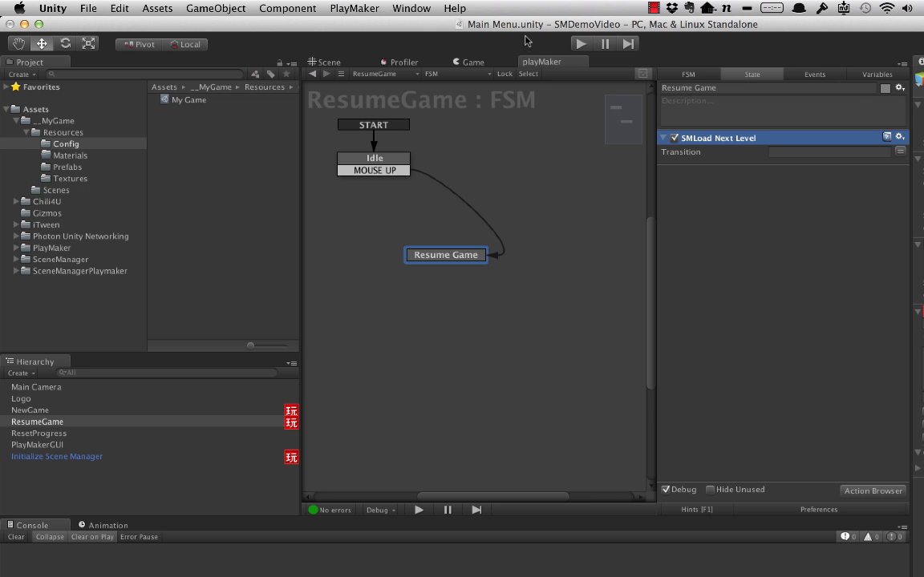
Play test Resume Game before and after advancing one level and returning to the main menu, and stop playback
left_click(582, 44)
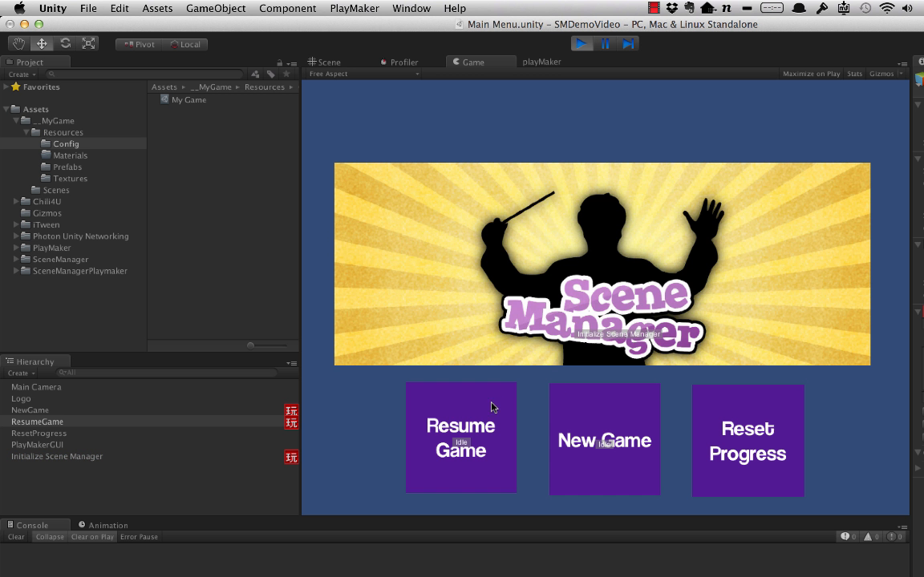
left_click(488, 408)
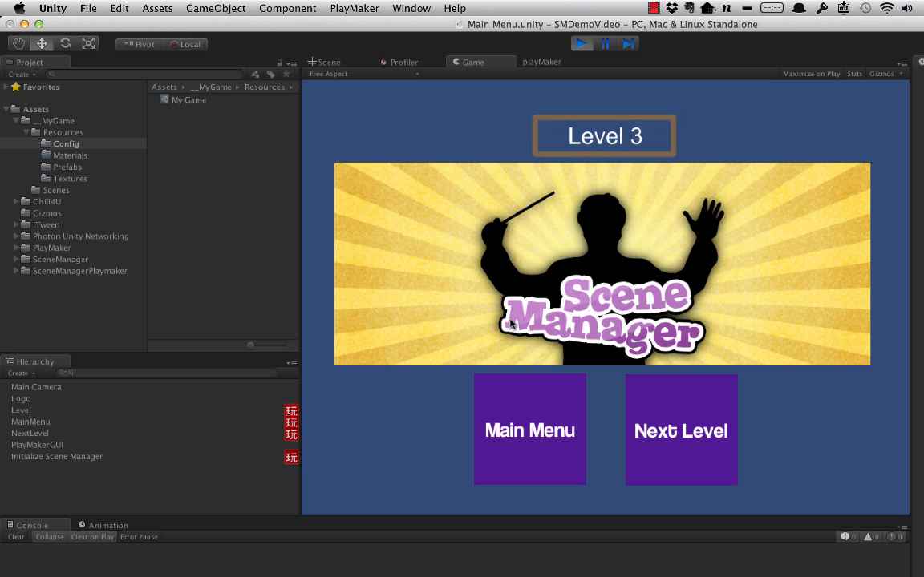
left_click(669, 430)
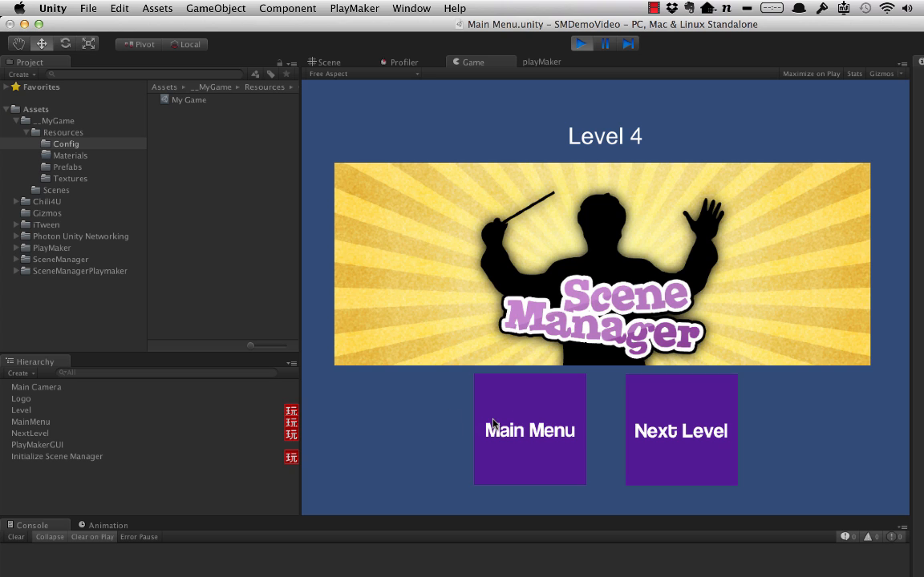
left_click(490, 425)
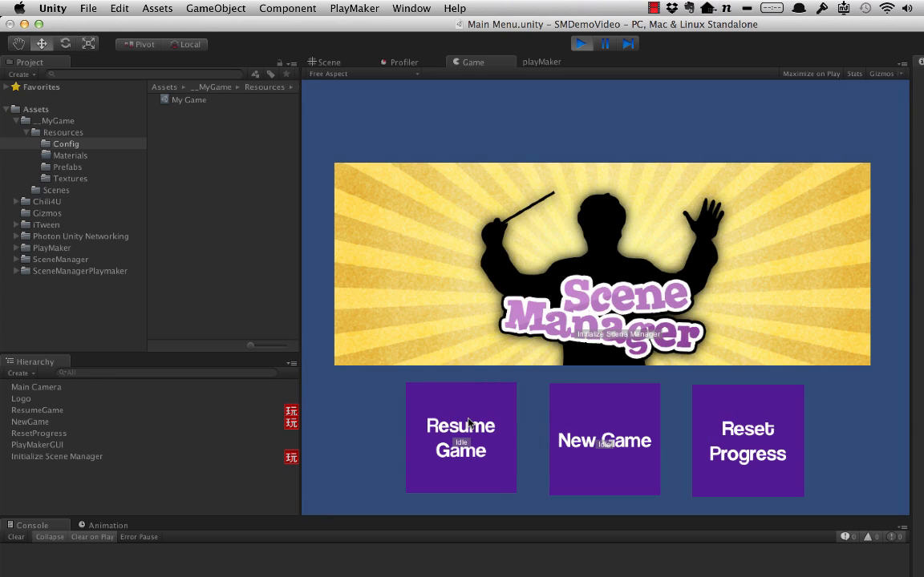
left_click(467, 410)
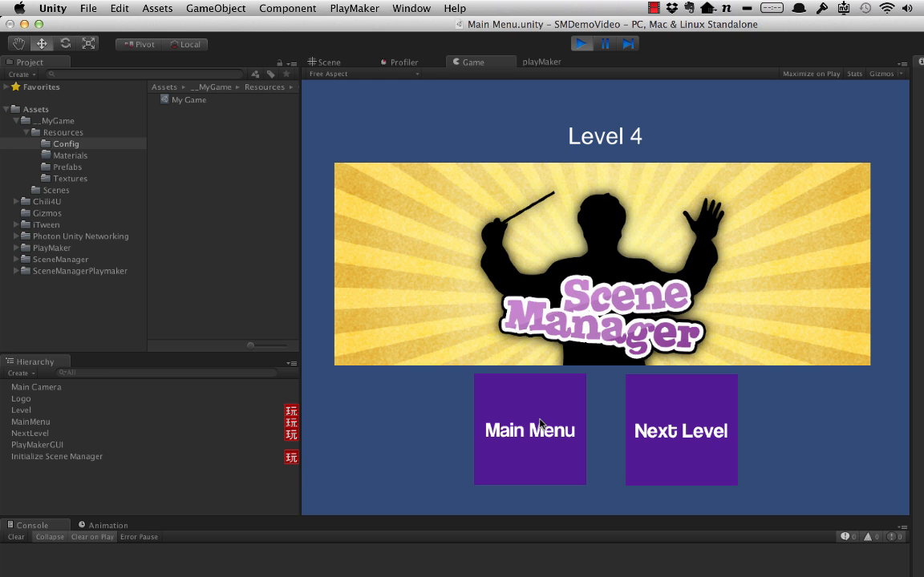
left_click(484, 380)
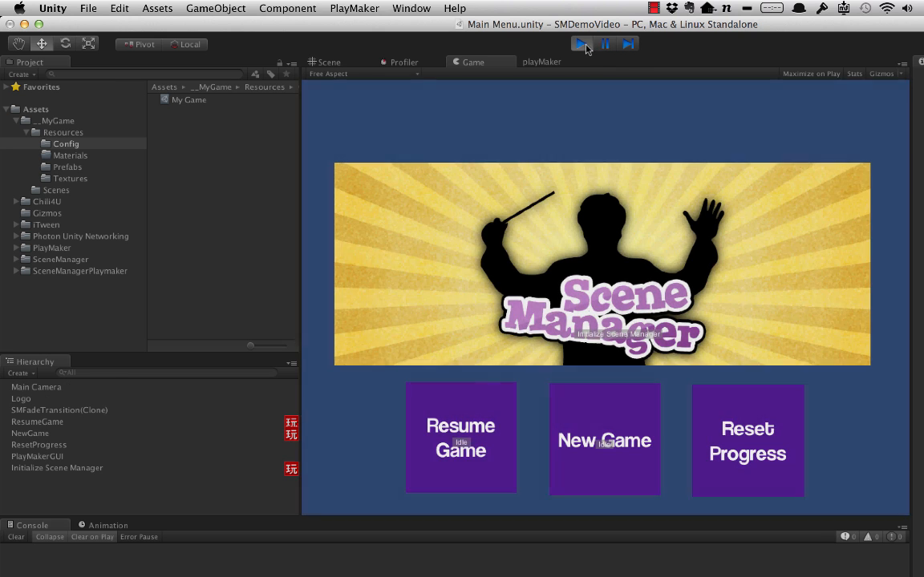
left_click(581, 43)
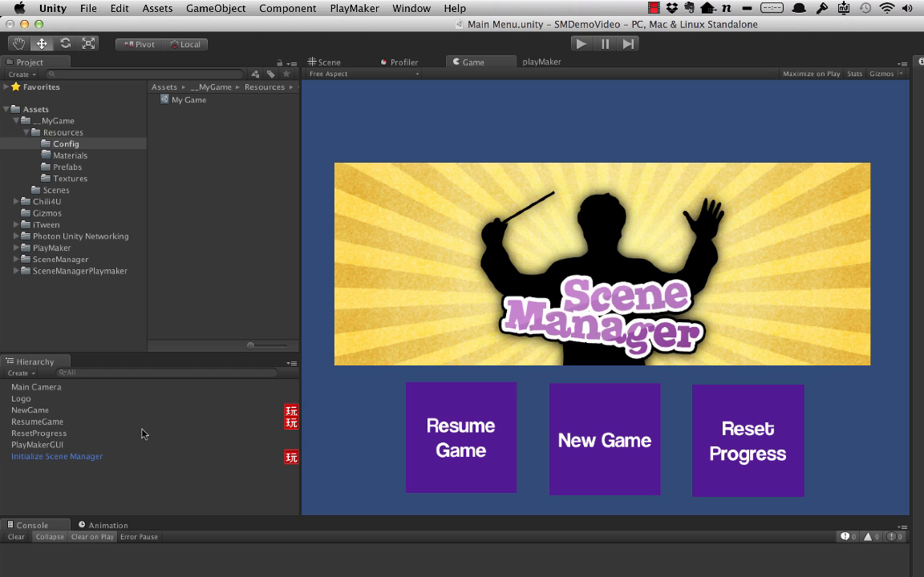
Disable the Sprite Renderer and Box Collider 2D components of the ResumeGame object
left_click(59, 425)
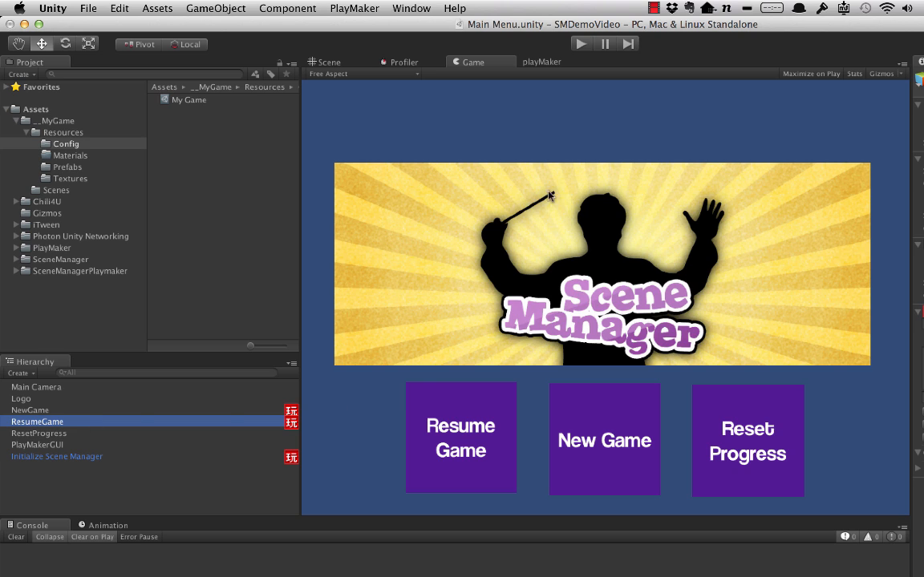
left_click(541, 63)
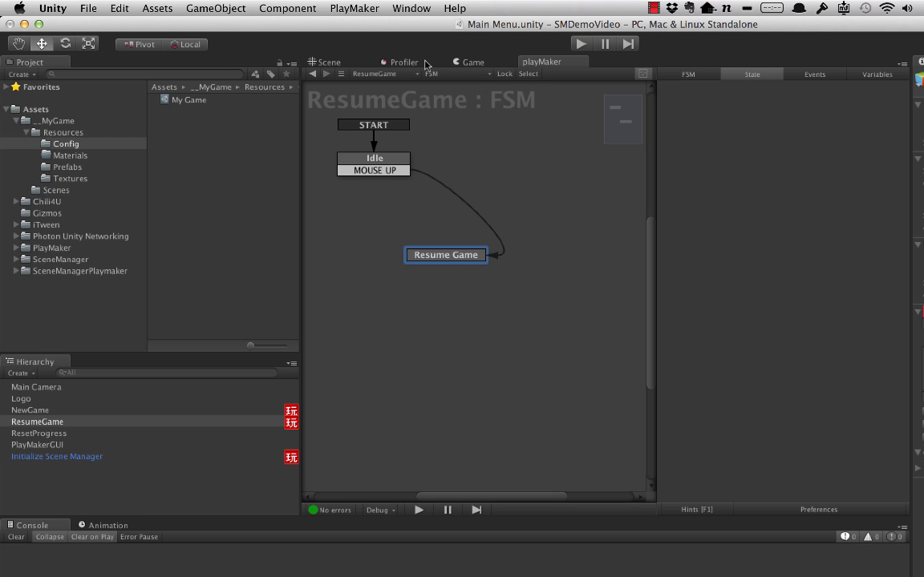
left_click(325, 64)
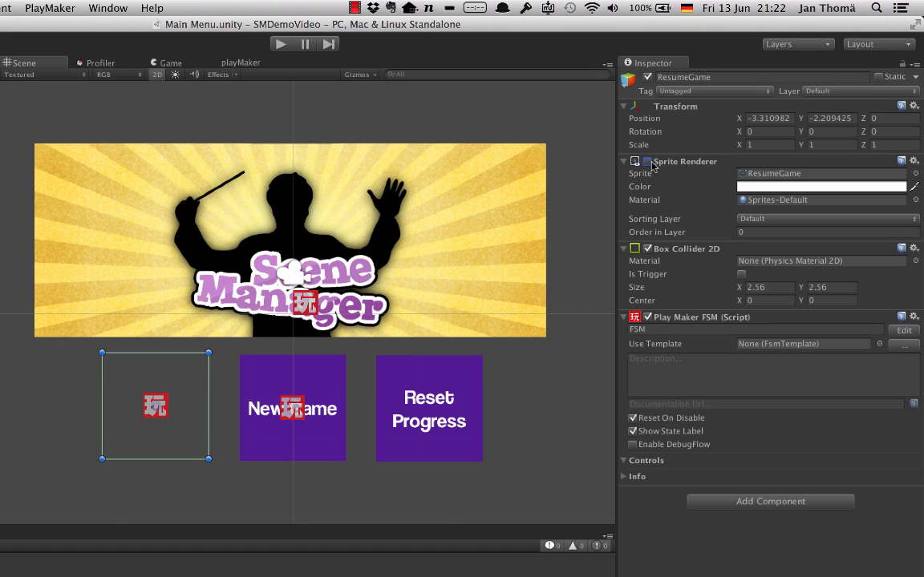
left_click(647, 249)
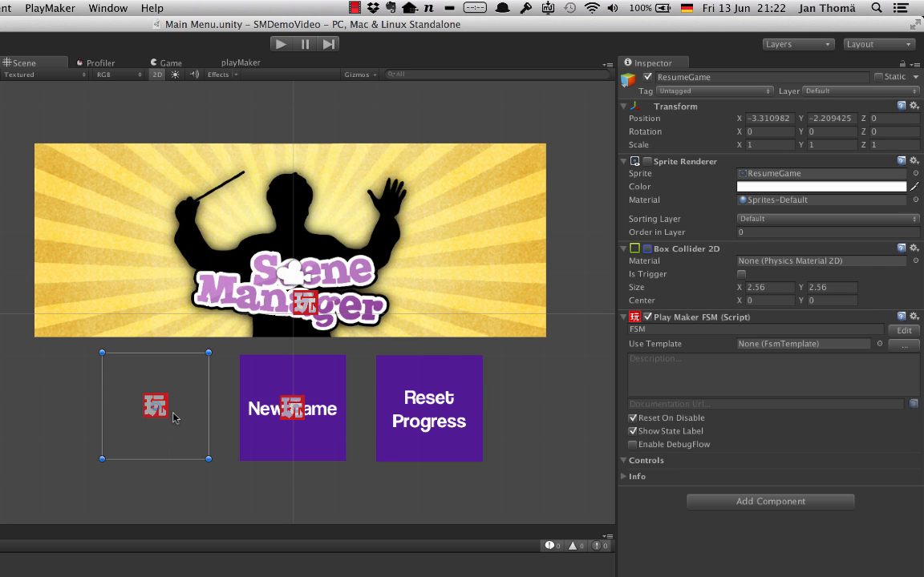
Add a state named Initialize Button to the ResumeGame FSM, beside the Idle state
left_click(239, 63)
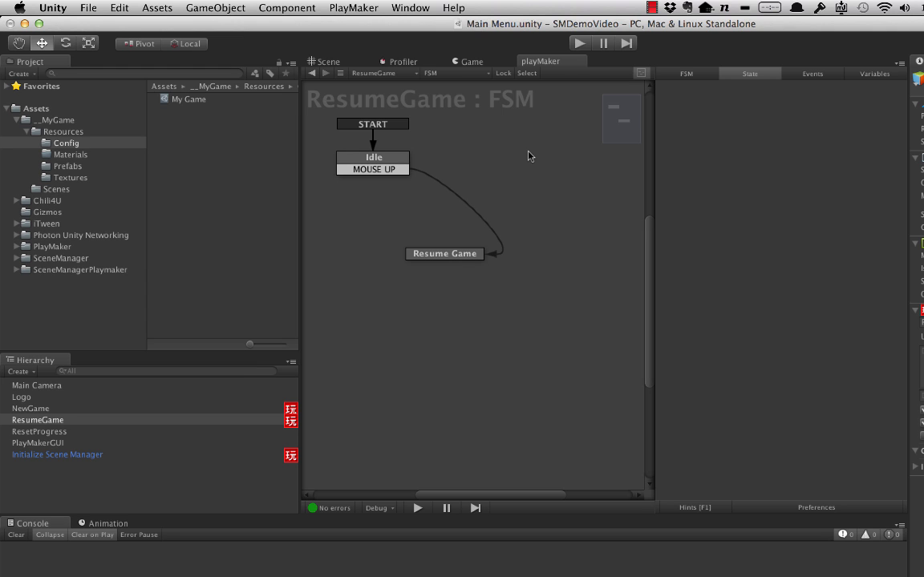
right_click(479, 161)
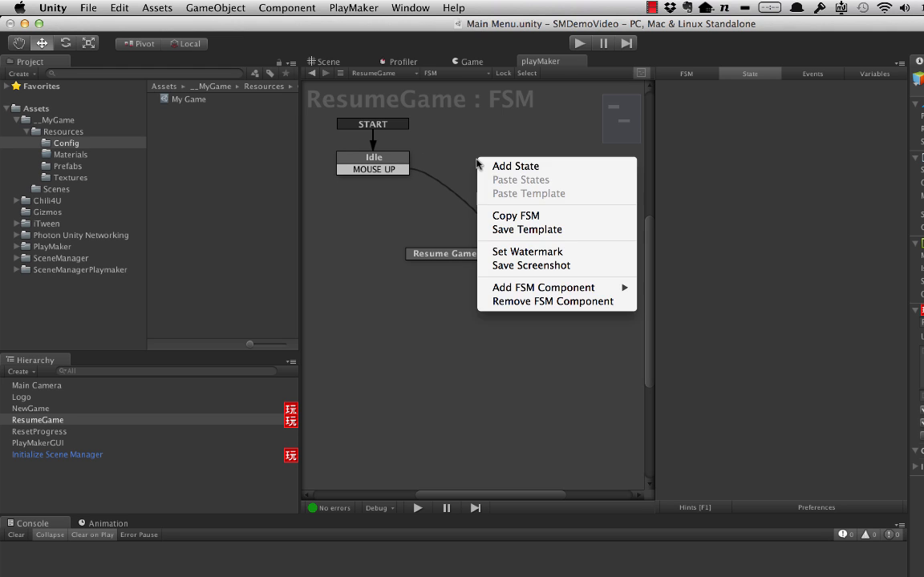
left_click(508, 165)
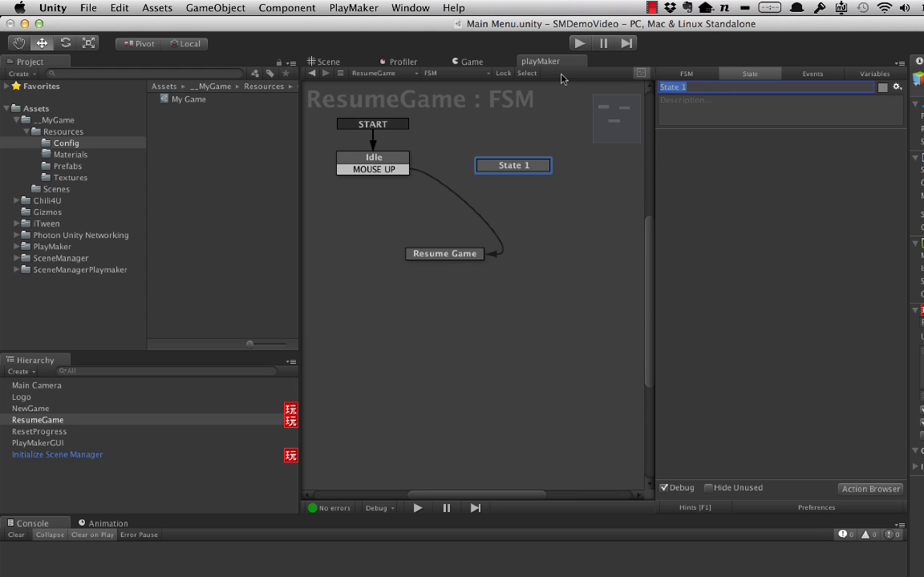
type("Initialize Button")
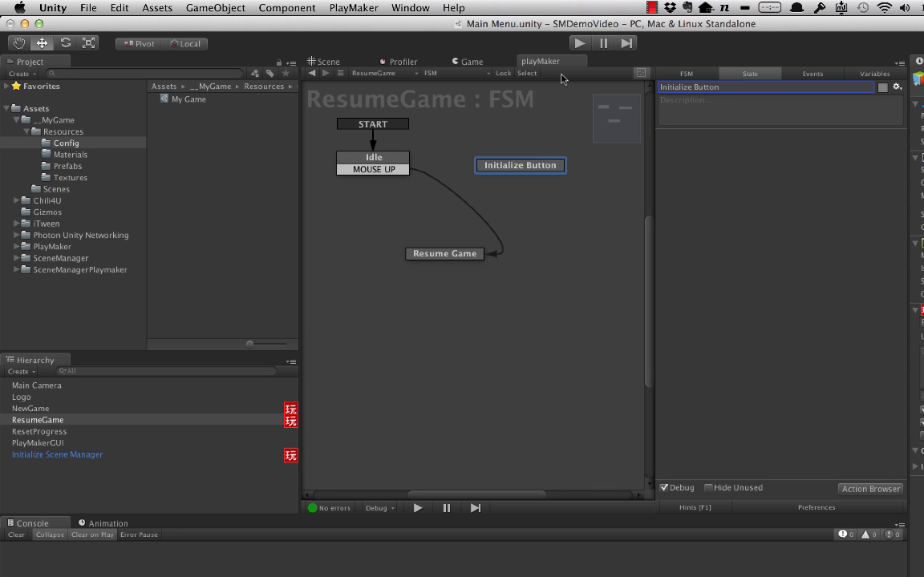
Search the actions for "has pla" and add SMHas Played to the Initialize Button state
left_click(861, 481)
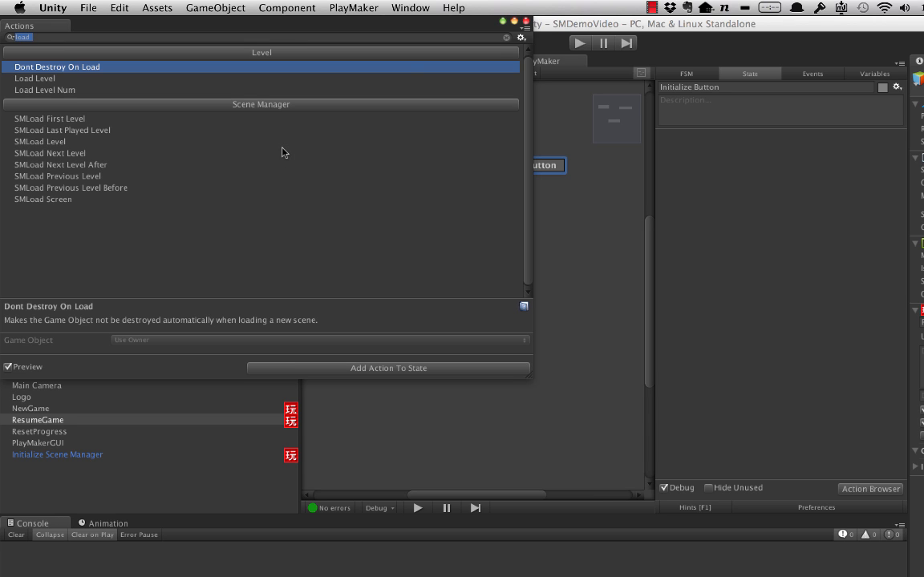
type("has pla")
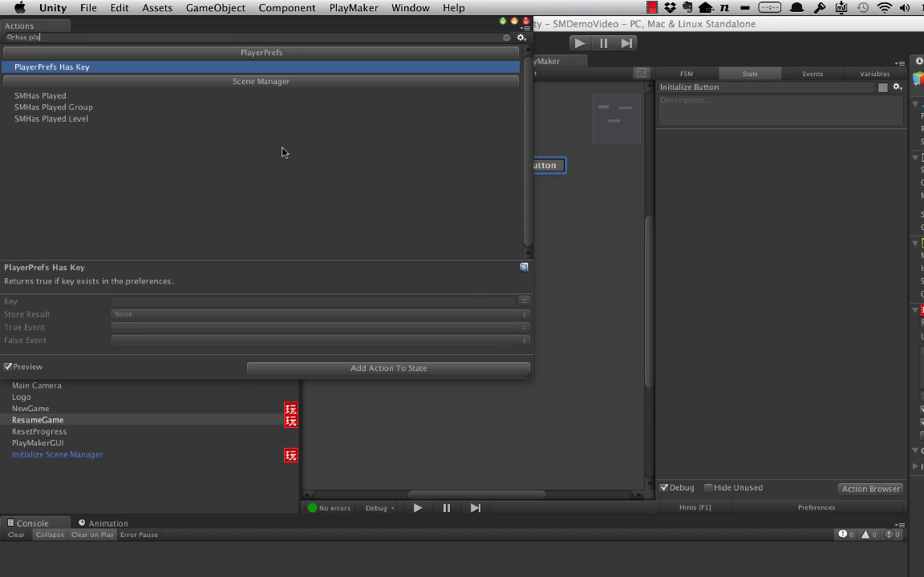
left_click(56, 97)
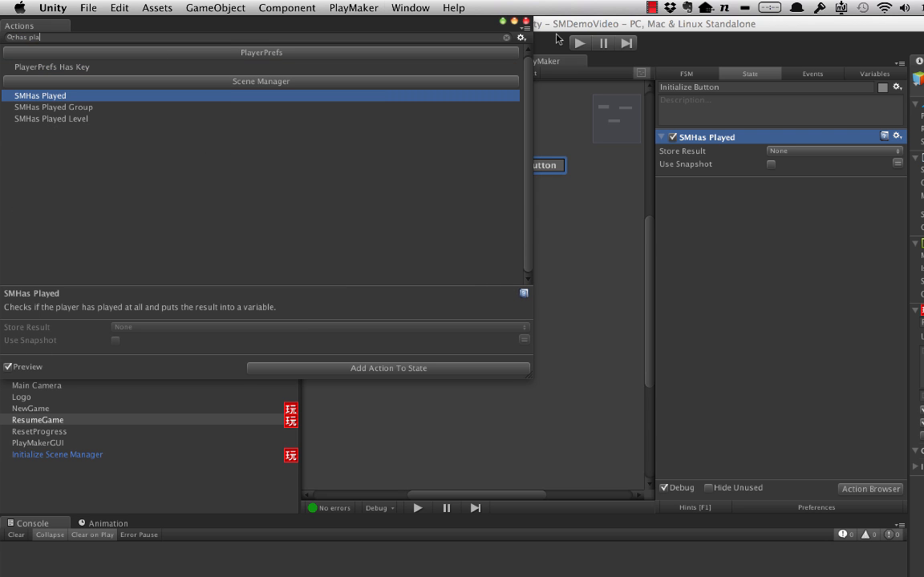
left_click(529, 27)
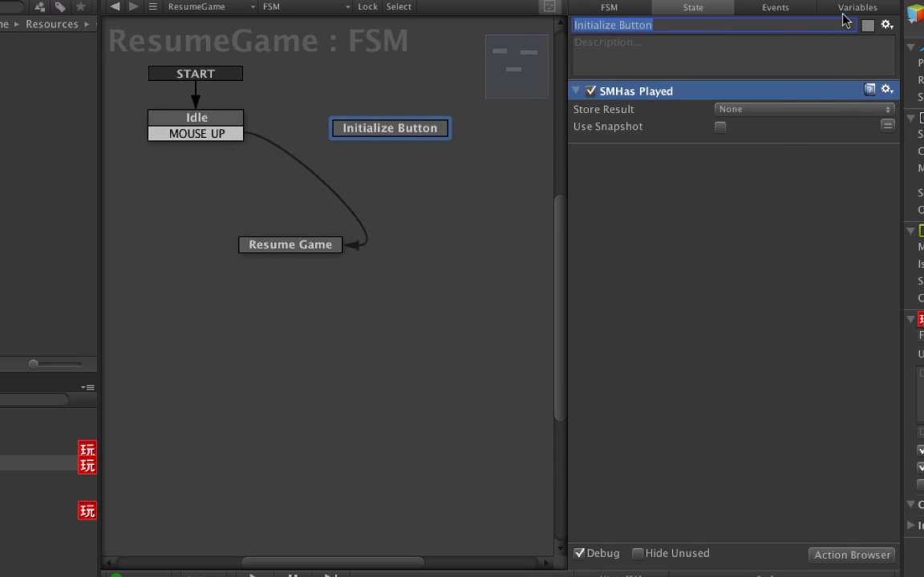
Create a Bool variable named HasPlayed in the ResumeGame FSM
left_click(844, 12)
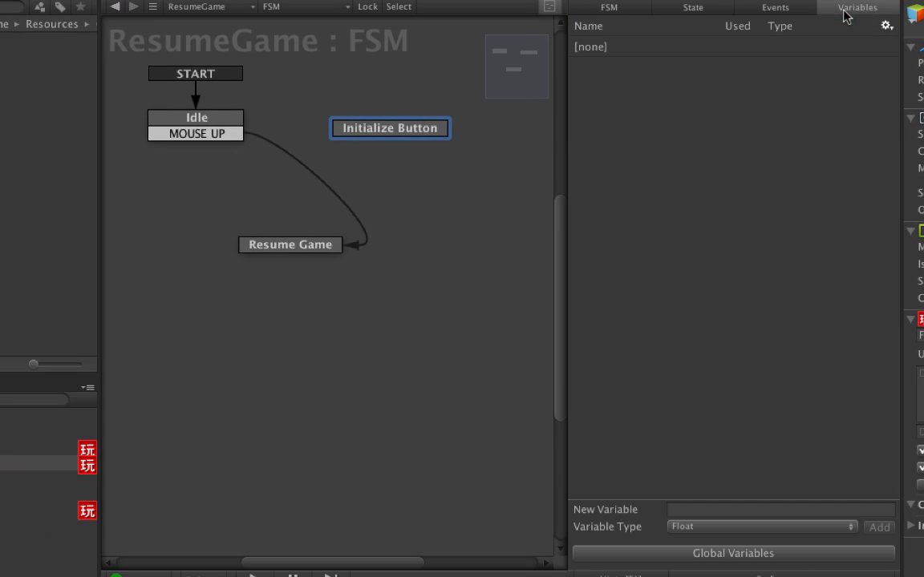
left_click(706, 509)
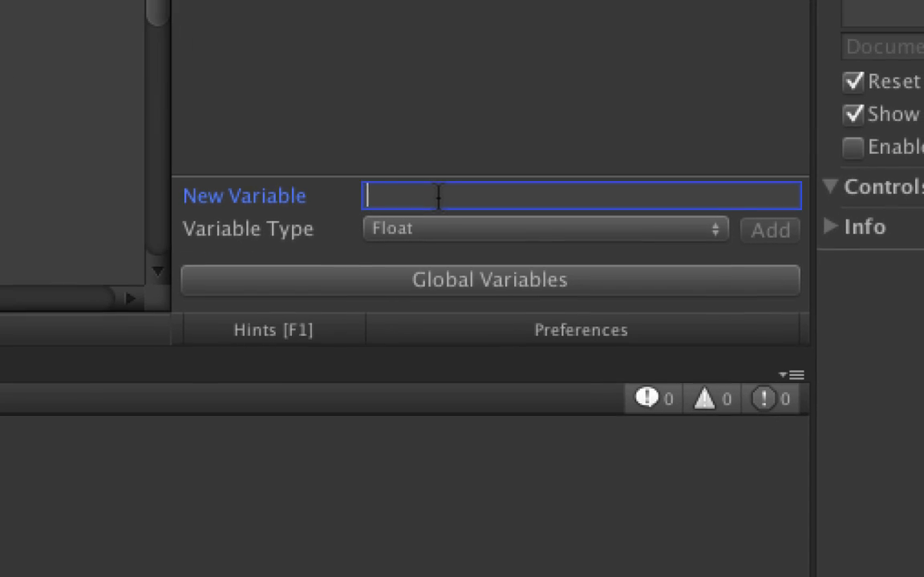
type("HasP")
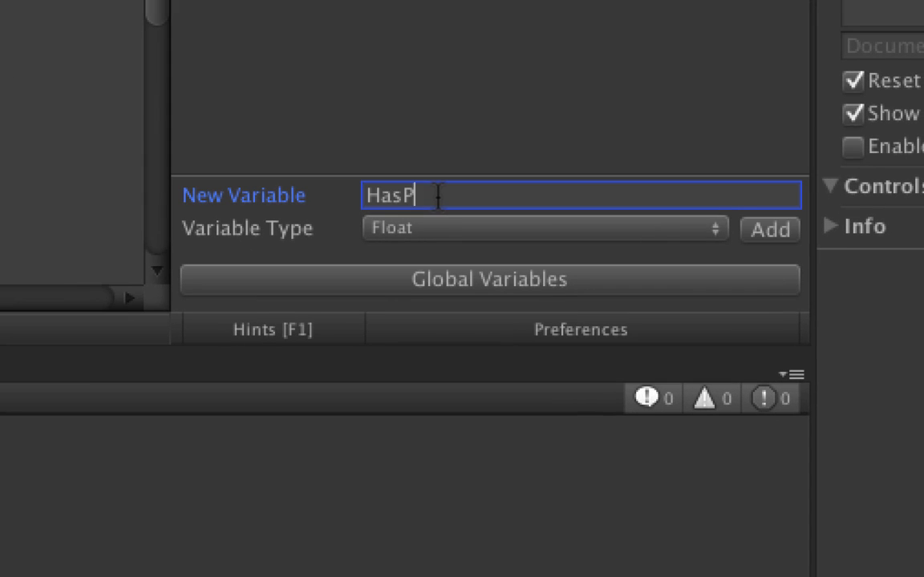
type("layed")
left_click(437, 237)
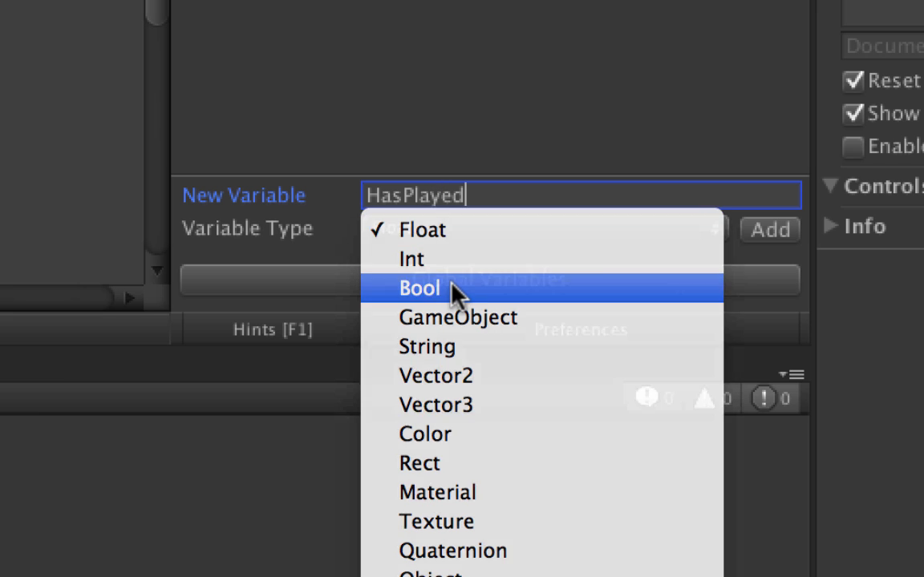
left_click(454, 293)
left_click(770, 230)
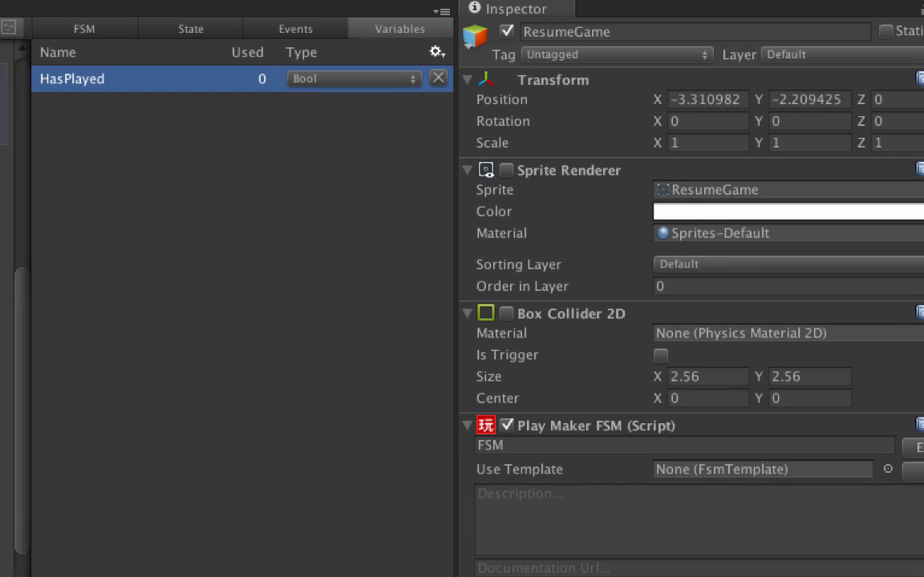
Store the result of the SMHas Played action in the HasPlayed variable
left_click(190, 28)
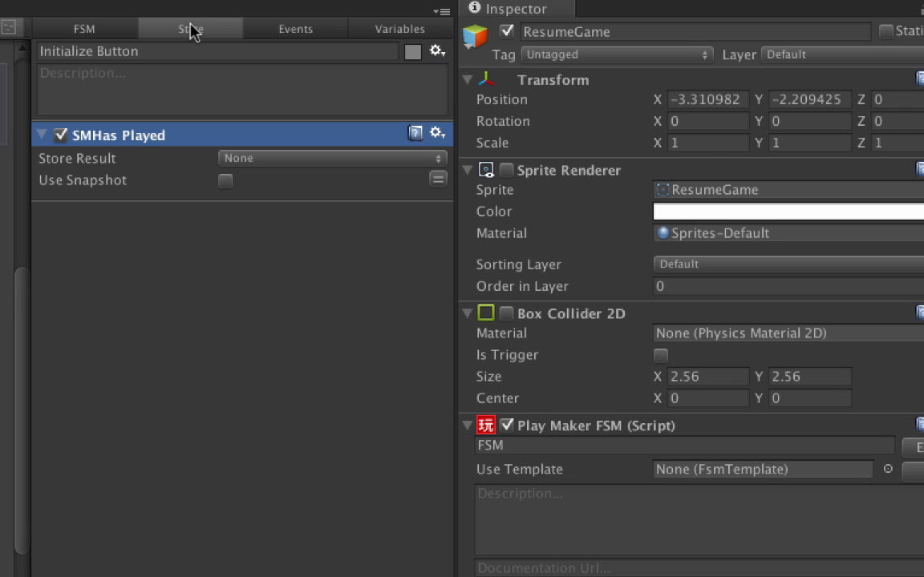
left_click(254, 160)
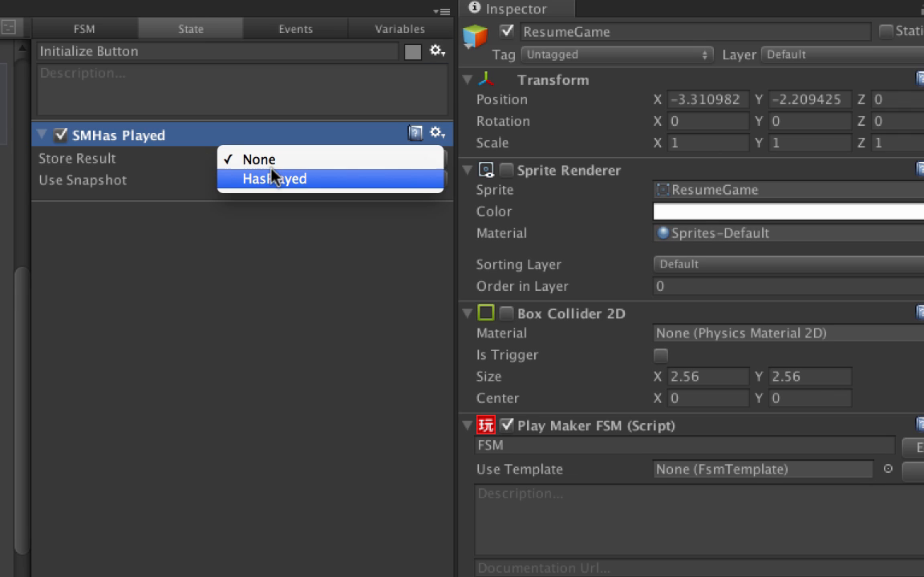
left_click(269, 187)
left_click(208, 303)
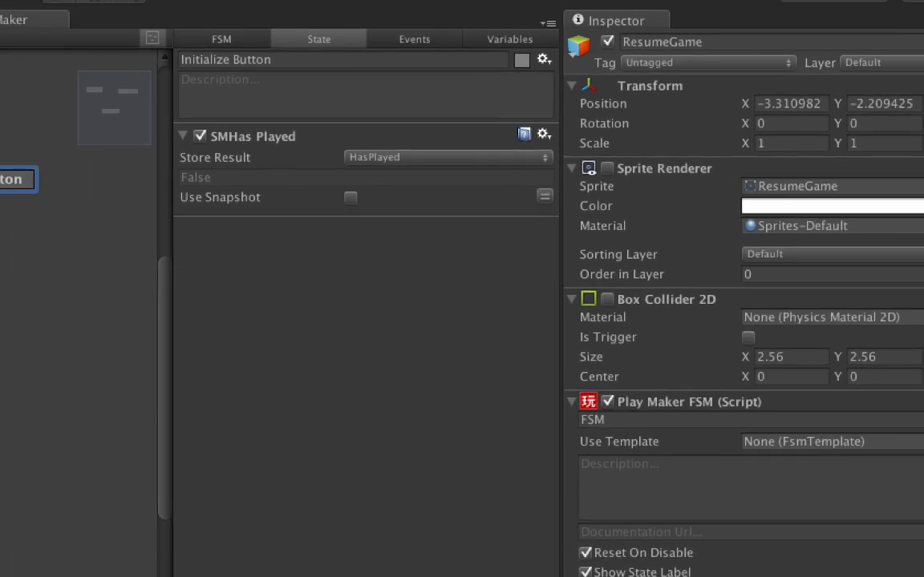
Search the actions for "set prop" and add two Set Property actions to the Initialize Button state
left_click(882, 501)
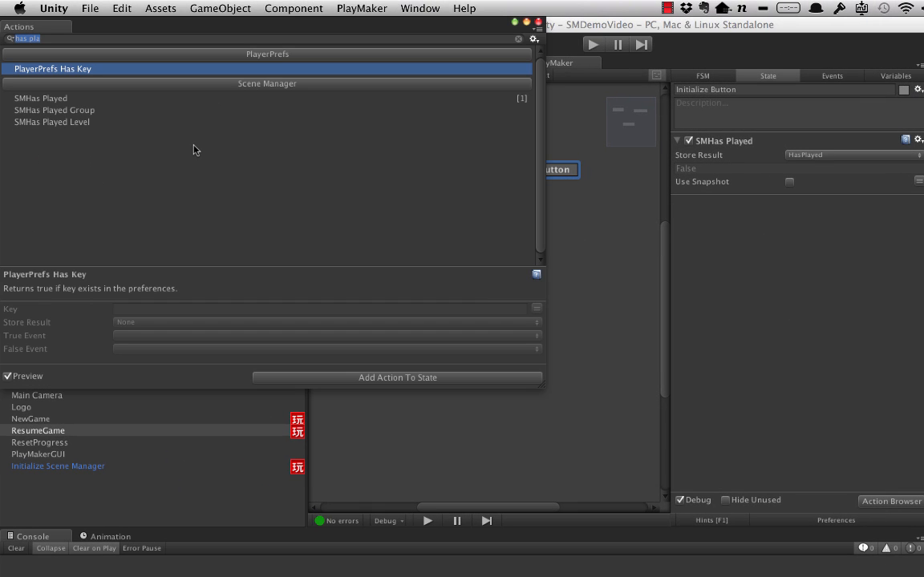
type("set prop")
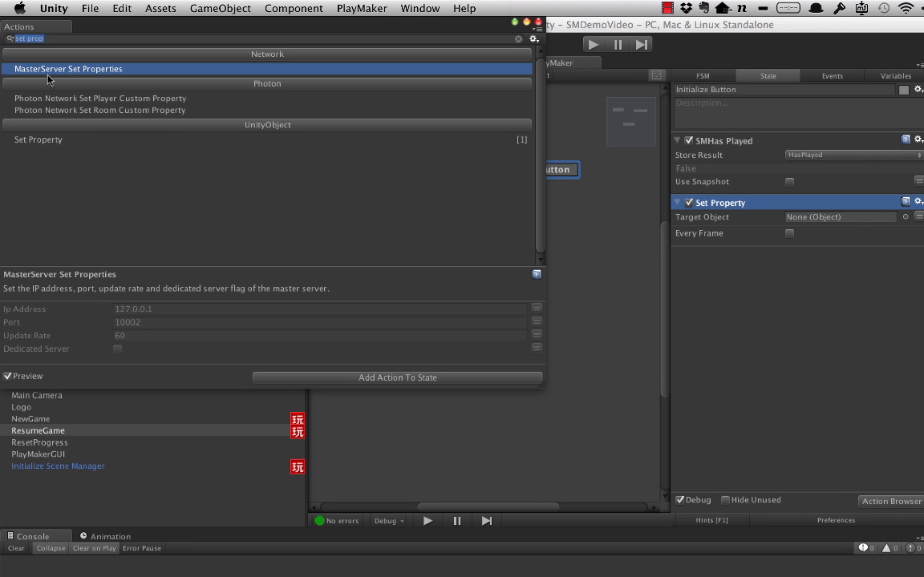
double_click(38, 140)
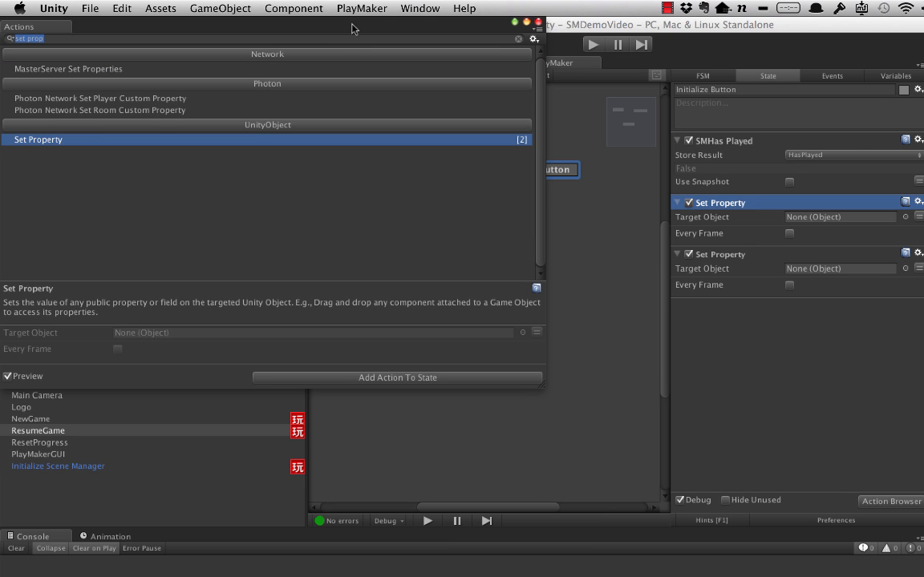
left_click(538, 22)
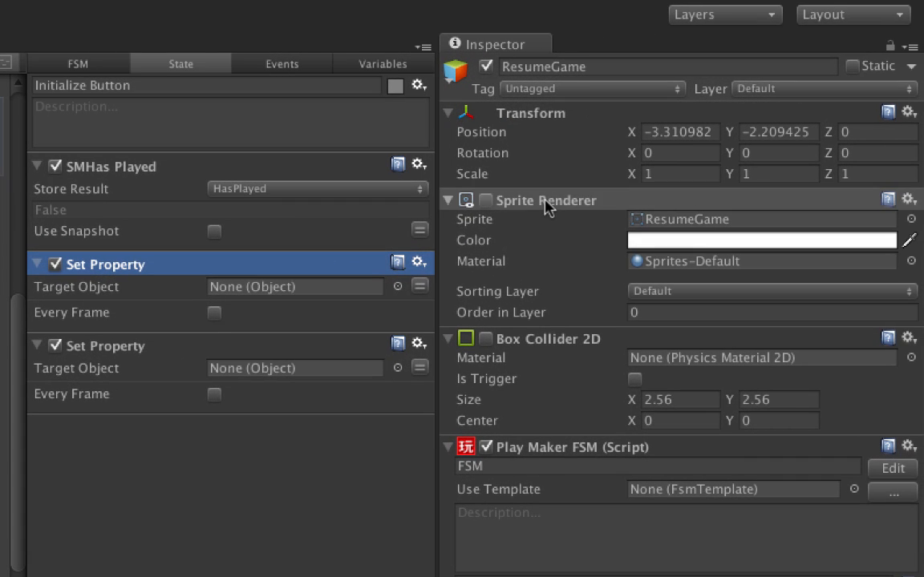
Target ResumeGame's Sprite Renderer with the first Set Property action and set its enabled property from the HasPlayed variable
left_click_drag(882, 173, 700, 232)
left_click_drag(300, 282, 293, 293)
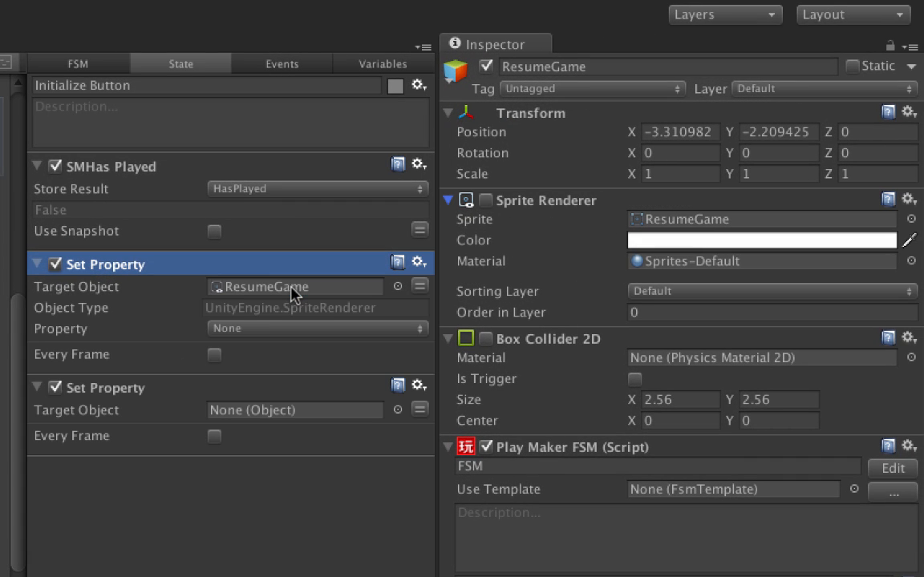
left_click(241, 329)
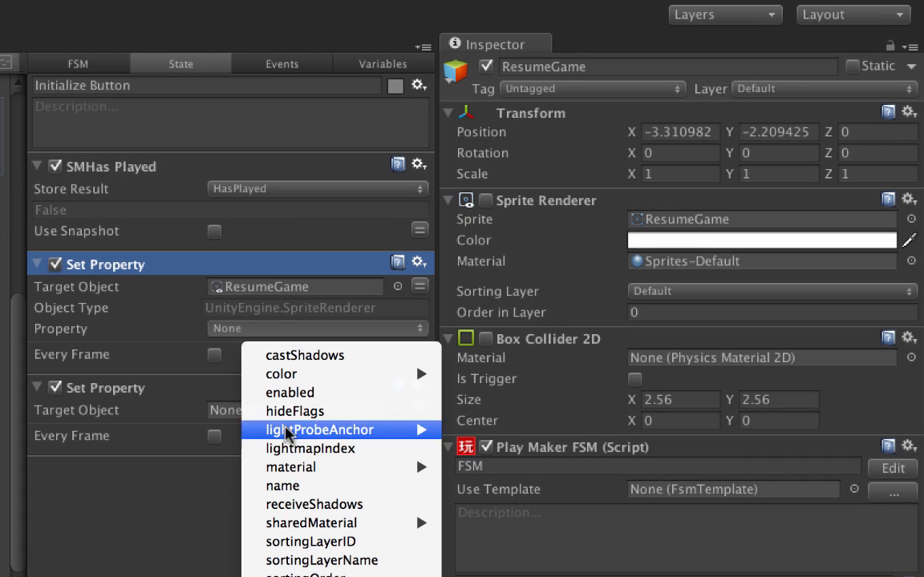
left_click(291, 393)
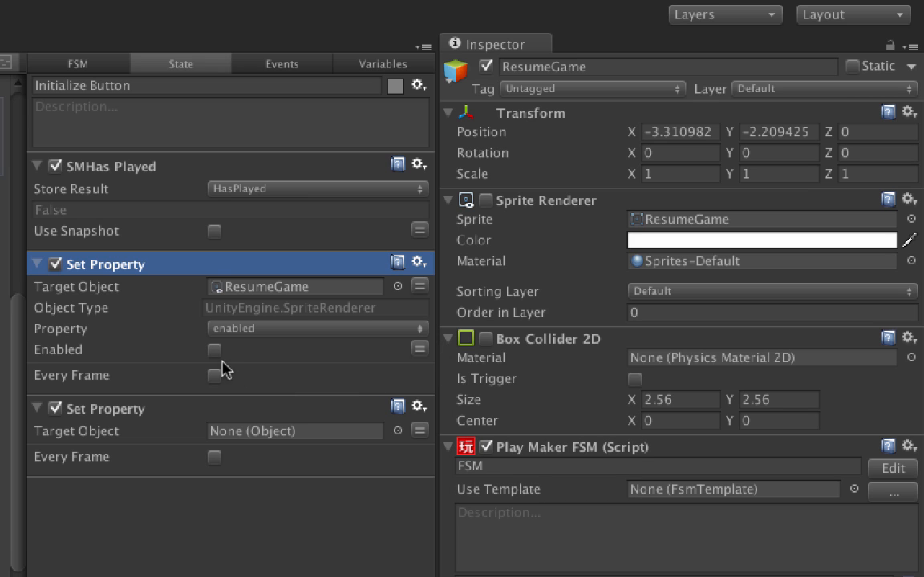
left_click(420, 349)
left_click(353, 350)
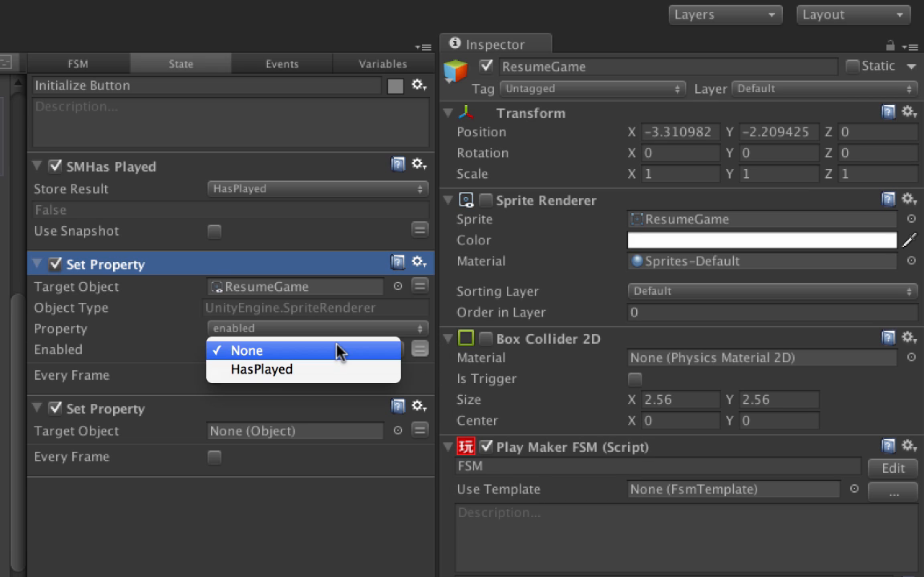
left_click(325, 368)
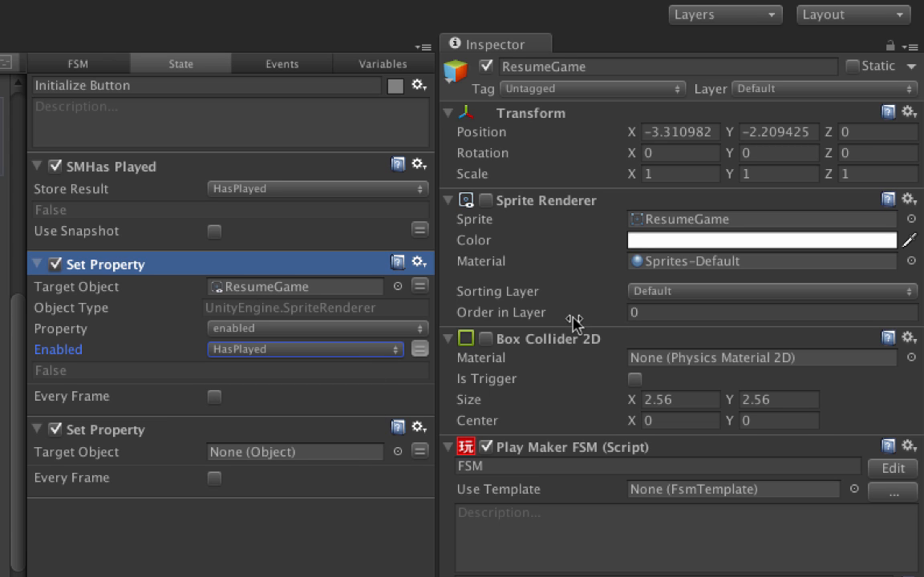
Target ResumeGame's Box Collider 2D with the second Set Property action and set its enabled property from the HasPlayed variable
left_click_drag(531, 339, 300, 451)
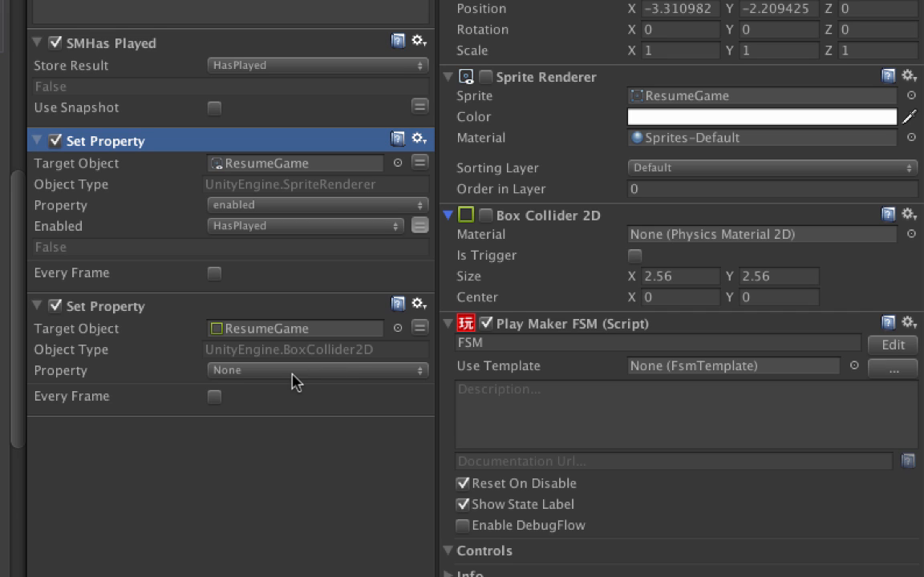
left_click(292, 373)
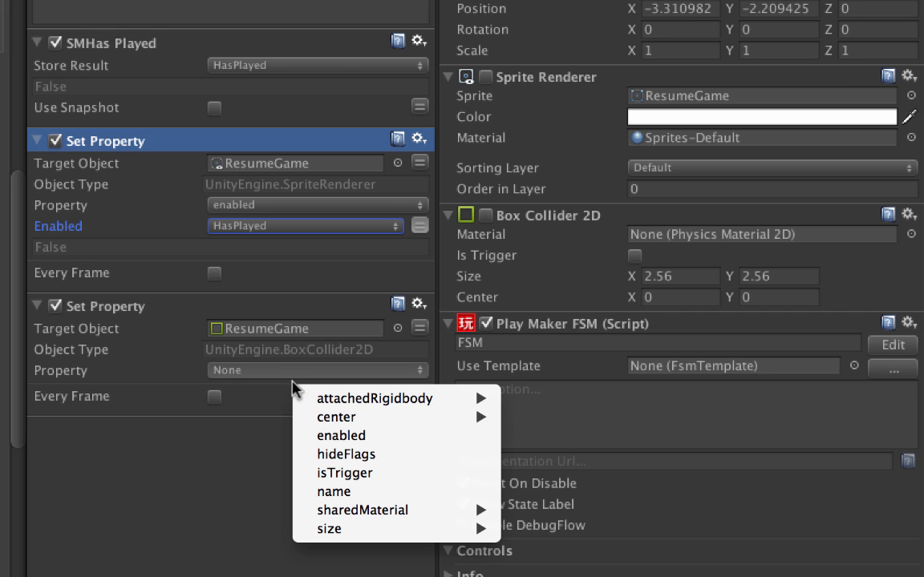
left_click(388, 438)
left_click(419, 390)
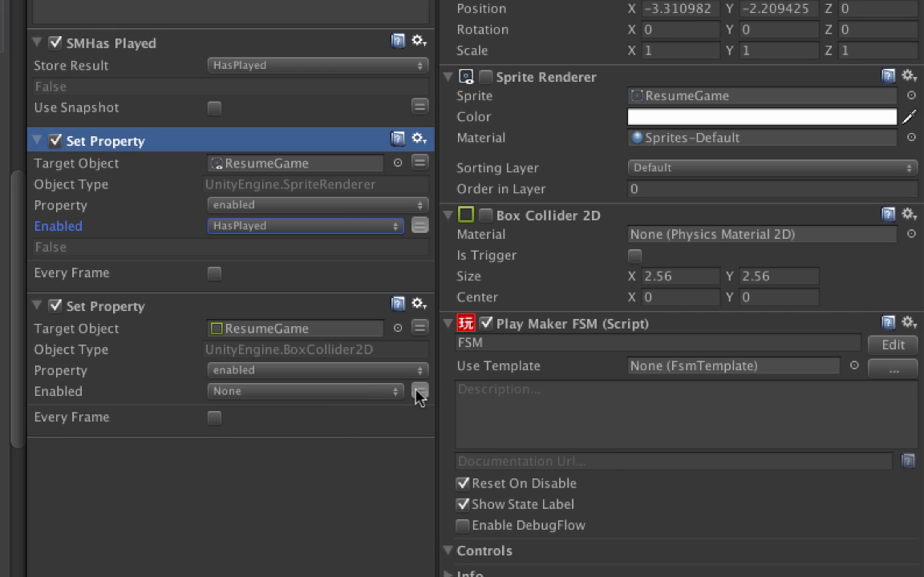
left_click(326, 396)
left_click(315, 409)
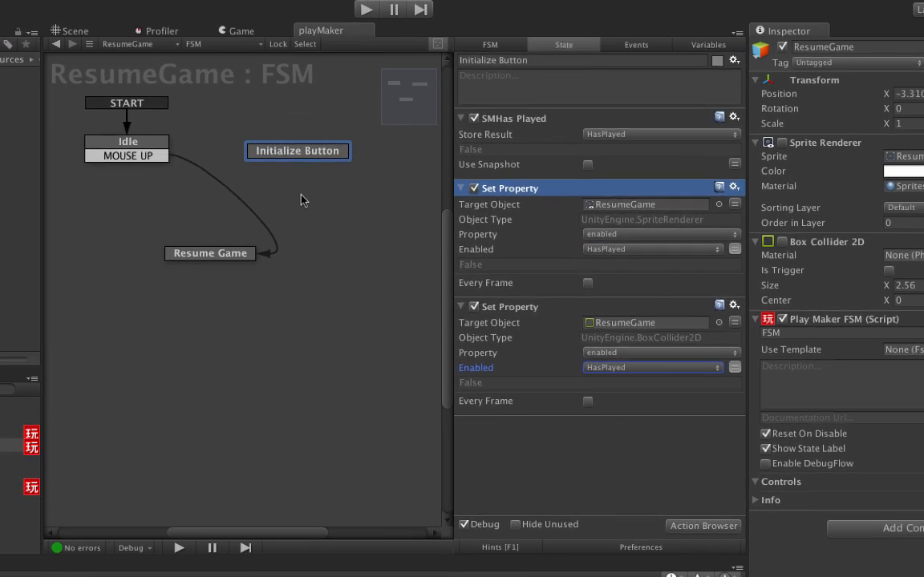
Move the Initialize Button state slightly closer to the Idle state in the FSM graph
left_click(310, 196)
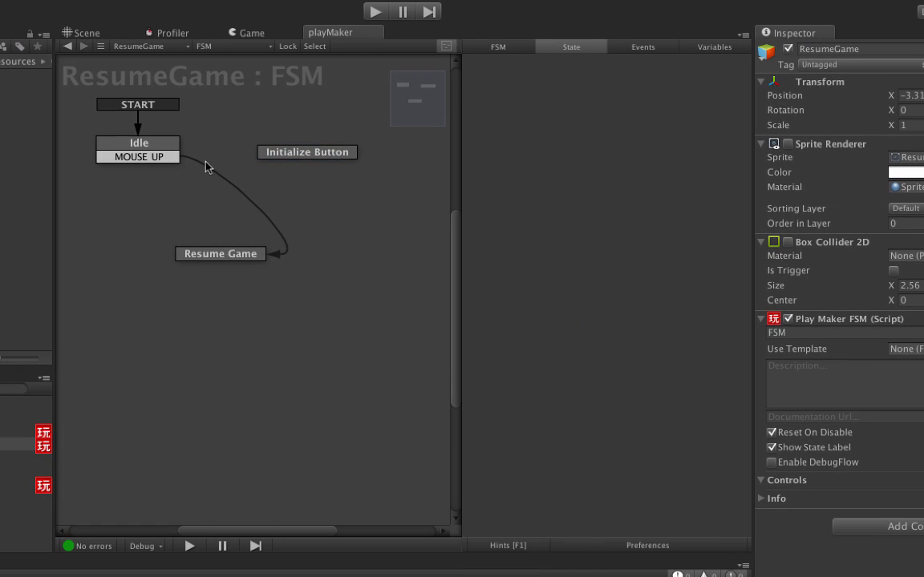
left_click_drag(284, 158, 271, 159)
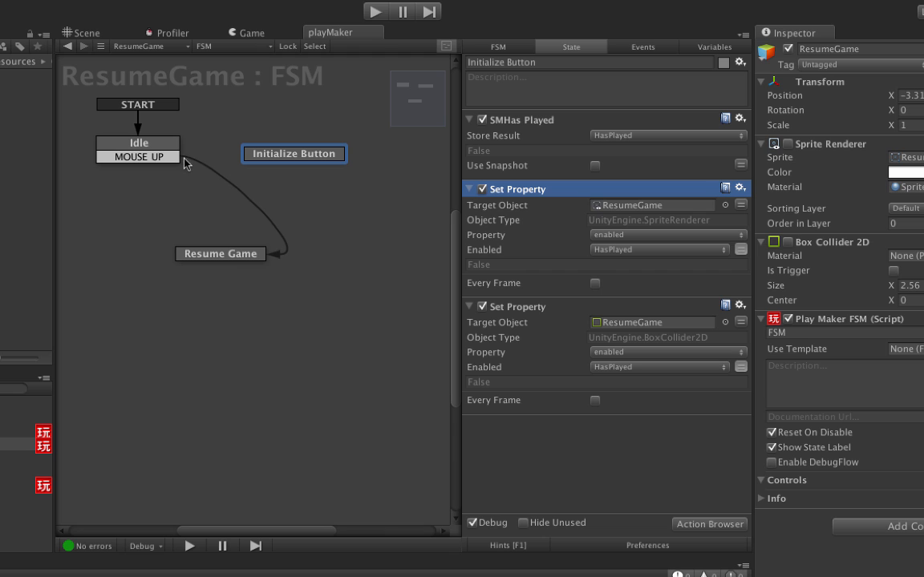
left_click(139, 144)
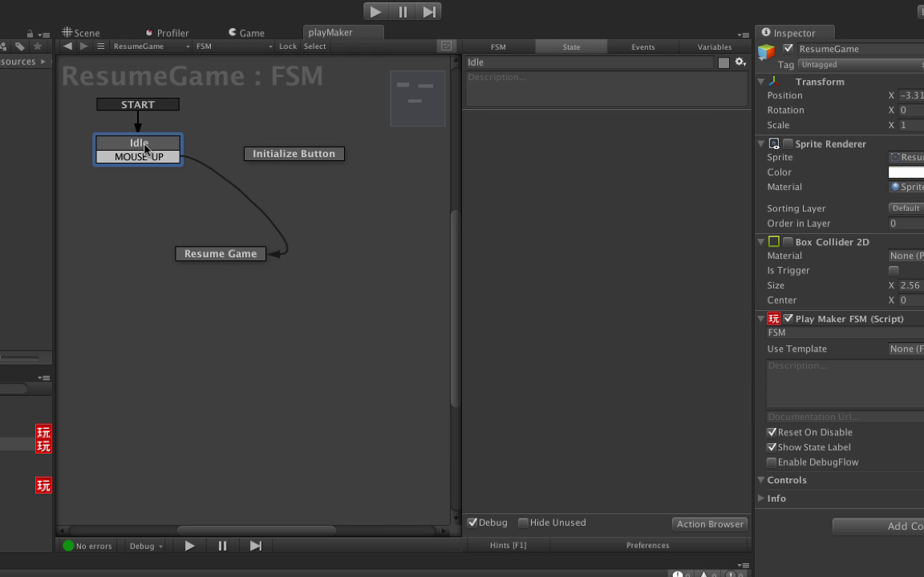
left_click(281, 158)
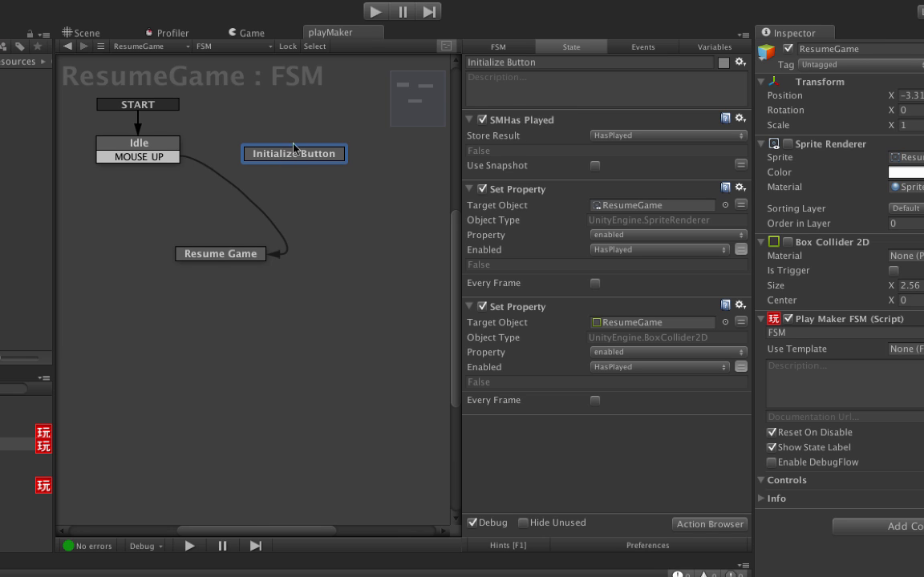
Delete the MOUSE UP transition from the Idle state in the ResumeGame FSM
left_click(206, 171)
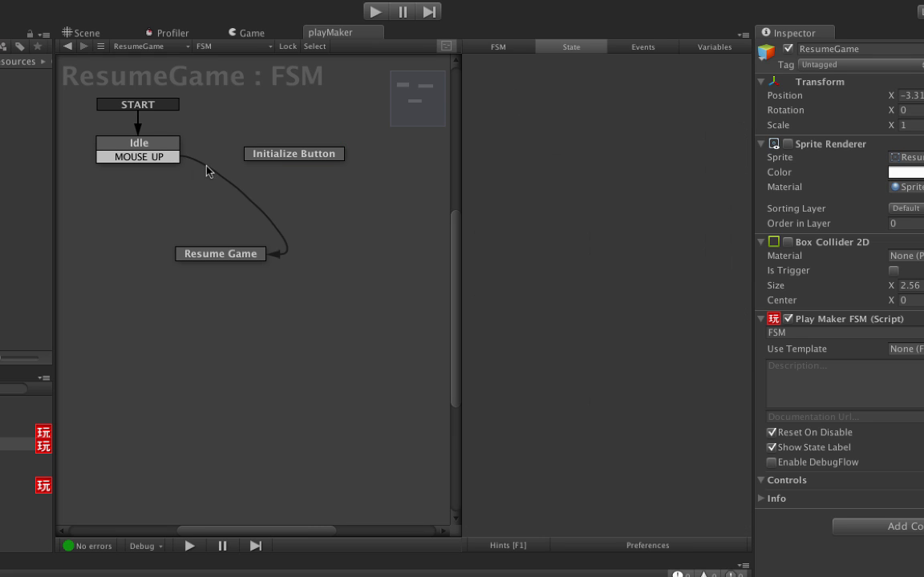
left_click(149, 157)
right_click(152, 157)
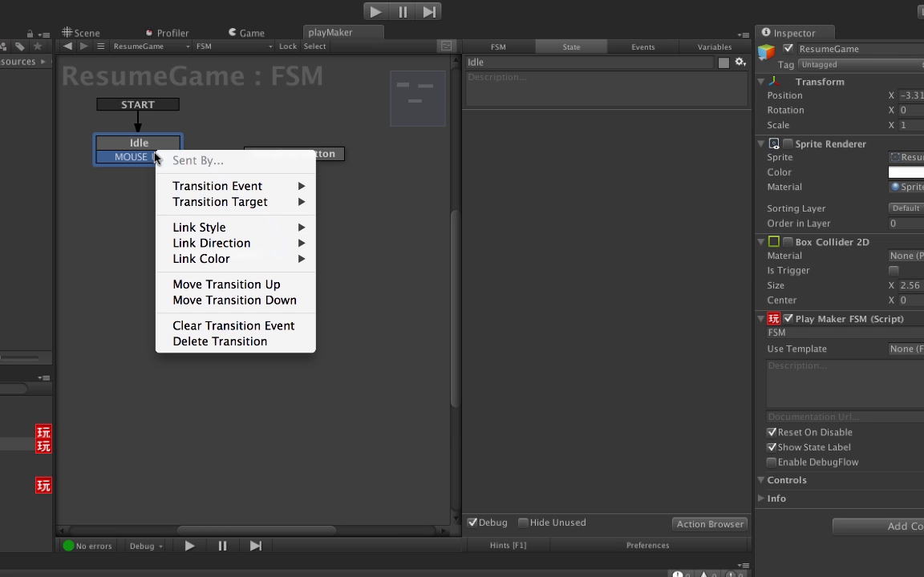
right_click(135, 160)
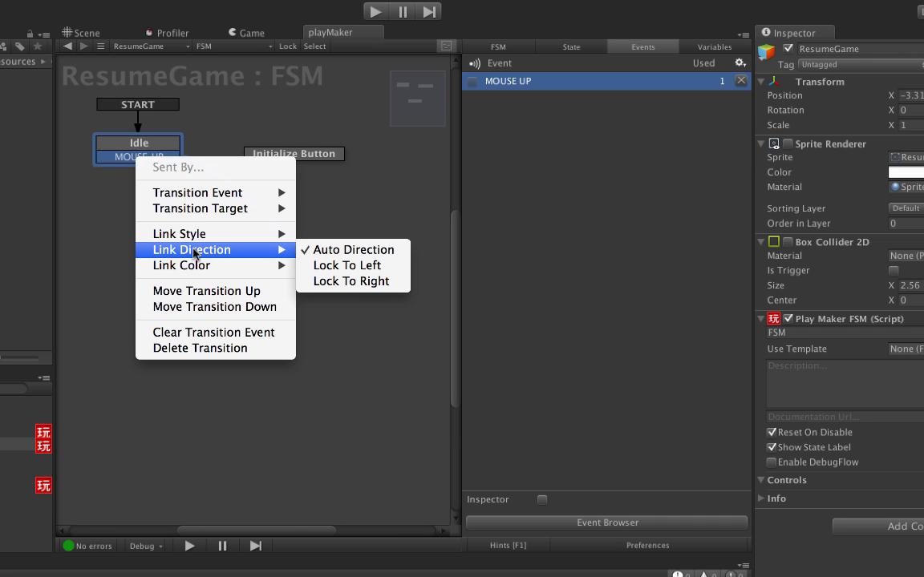
left_click(234, 348)
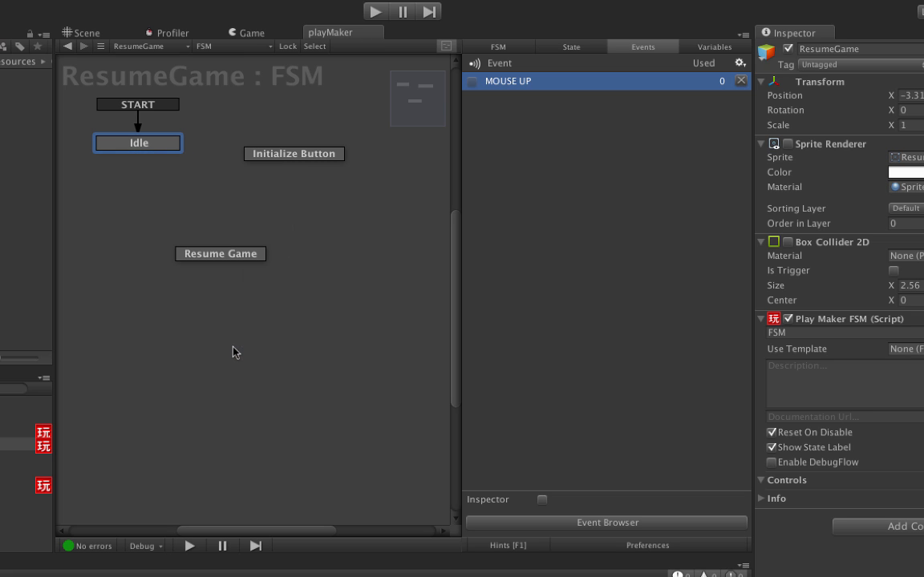
Add the Scene Manager Initialized event as a transition on Idle and link it to the Initialize Button state
right_click(148, 141)
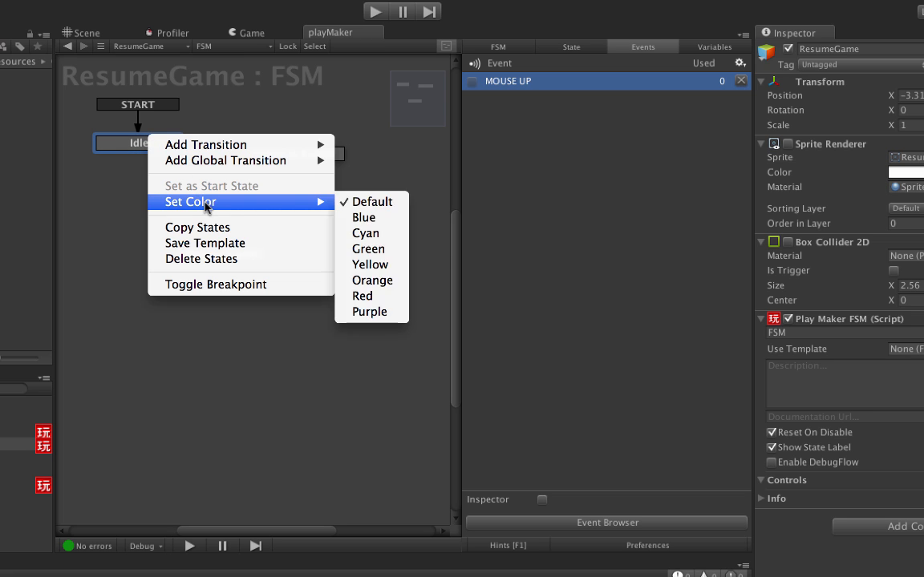
mouse_move(229, 149)
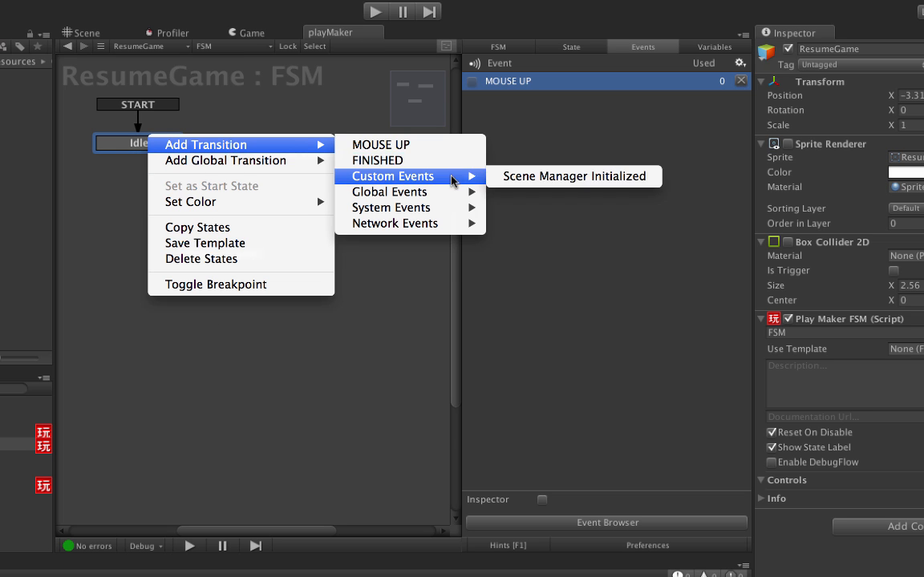
mouse_move(443, 195)
left_click(531, 195)
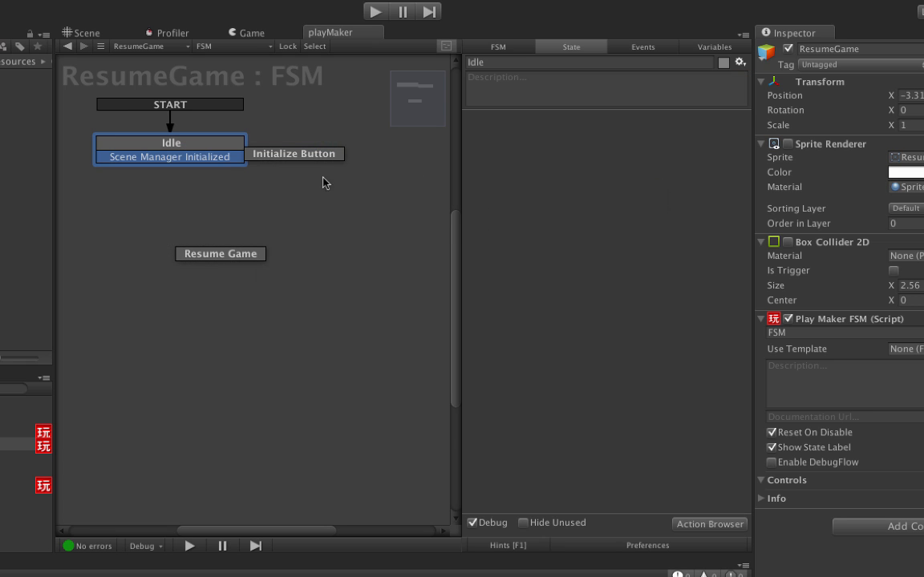
left_click_drag(276, 153, 328, 224)
left_click_drag(218, 158, 316, 201)
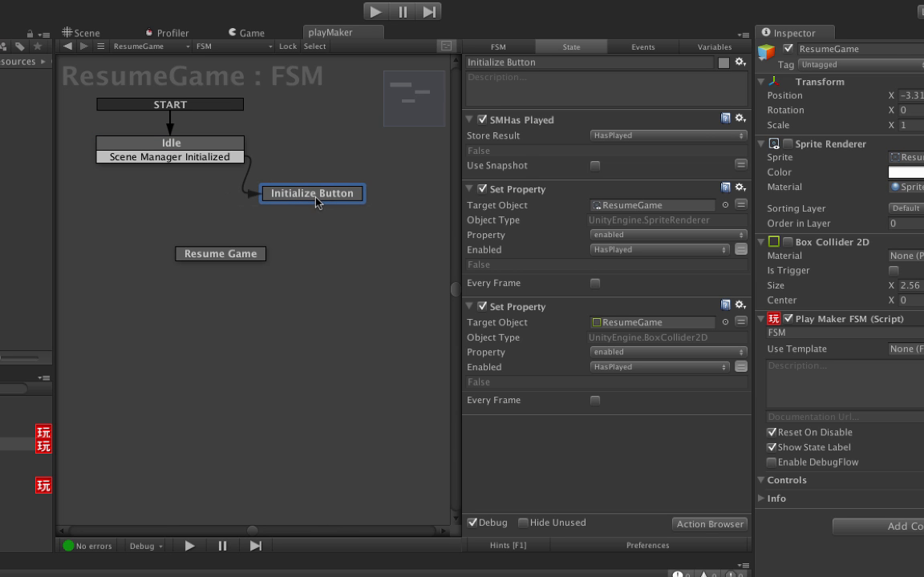
Add a MOUSE UP system event transition to the Initialize Button state and link it to the Resume Game state
left_click(316, 251)
left_click(313, 201)
right_click(315, 198)
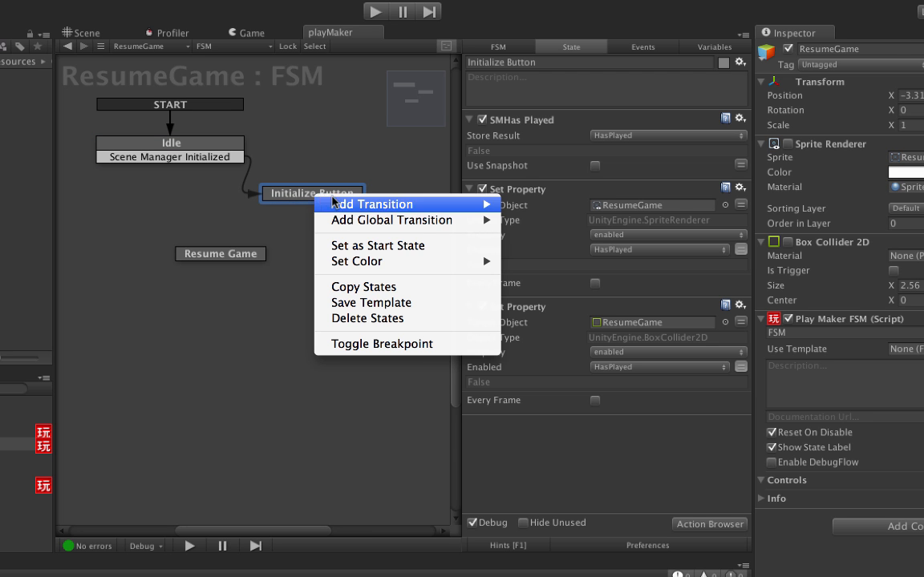
mouse_move(407, 211)
mouse_move(553, 282)
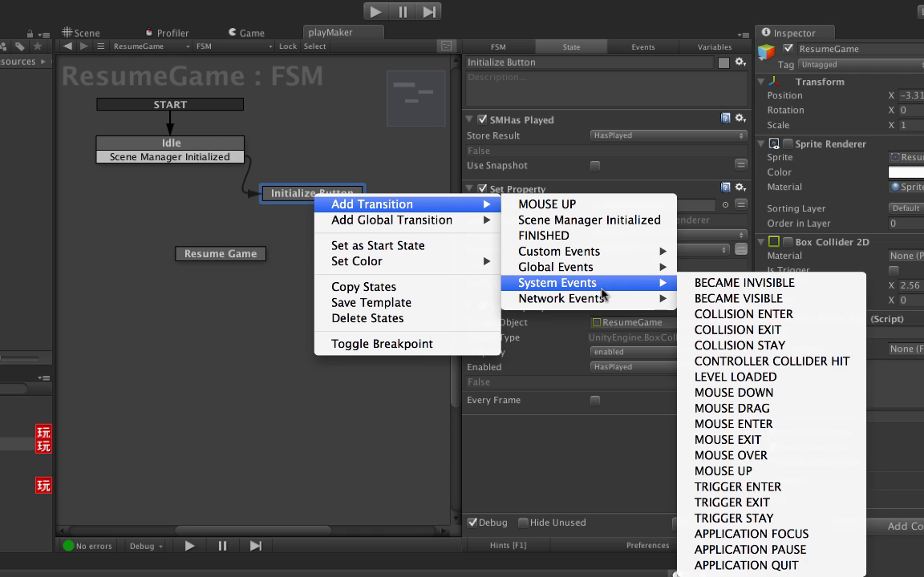
left_click(724, 471)
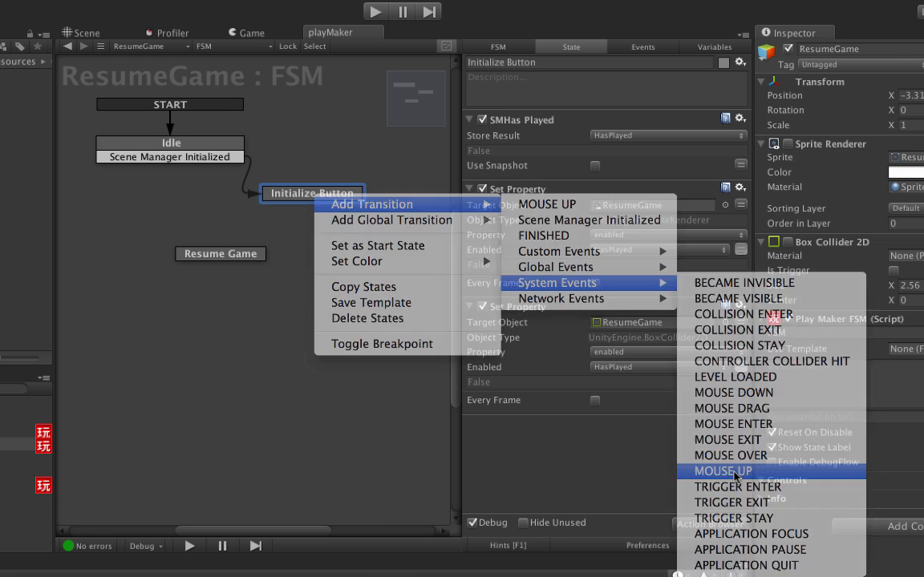
left_click(294, 228)
left_click_drag(268, 207, 277, 274)
Arrange the Initialize Button and Resume Game states in a descending diagonal below Idle
left_click_drag(285, 193, 186, 207)
left_click(334, 200)
left_click(311, 283)
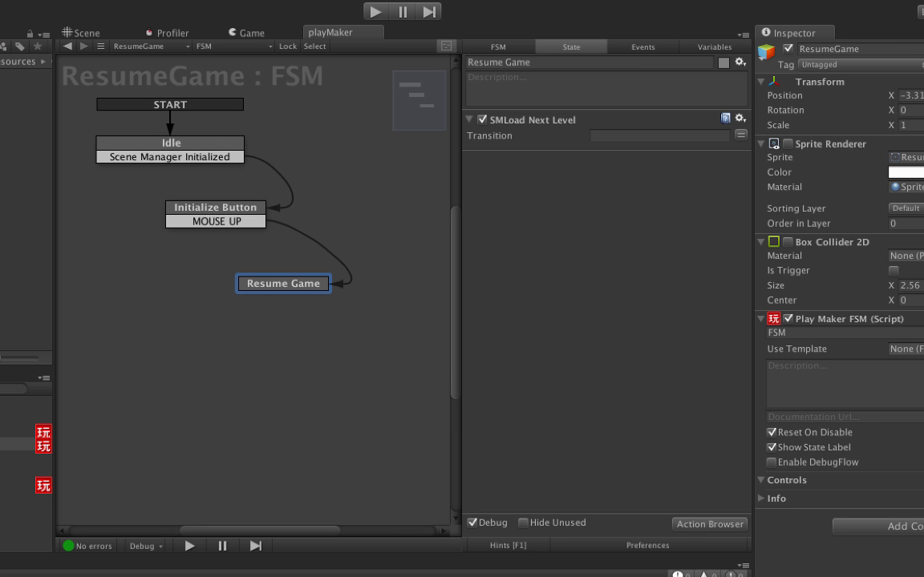
Play-test the main menu by resuming the game and advancing to the next level, and stop playback
left_click(72, 30)
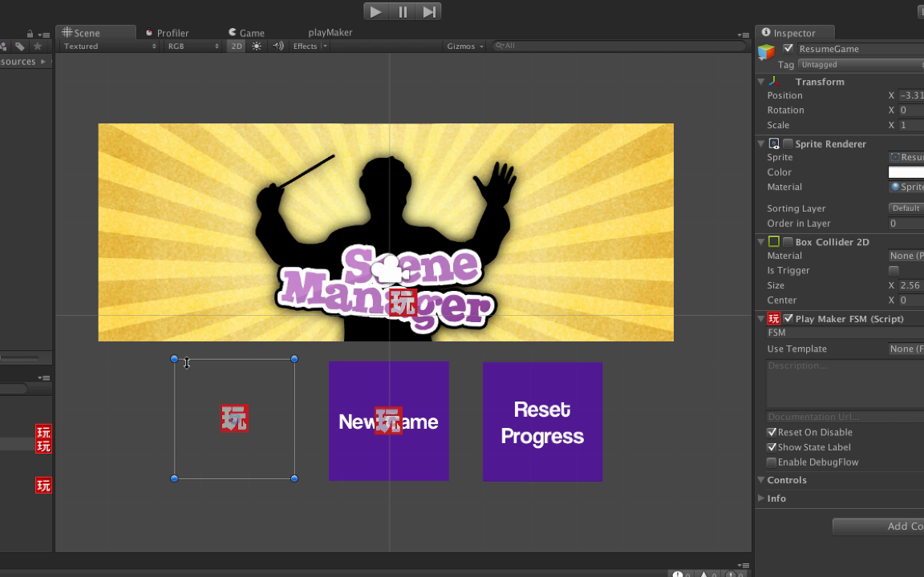
left_click(105, 390)
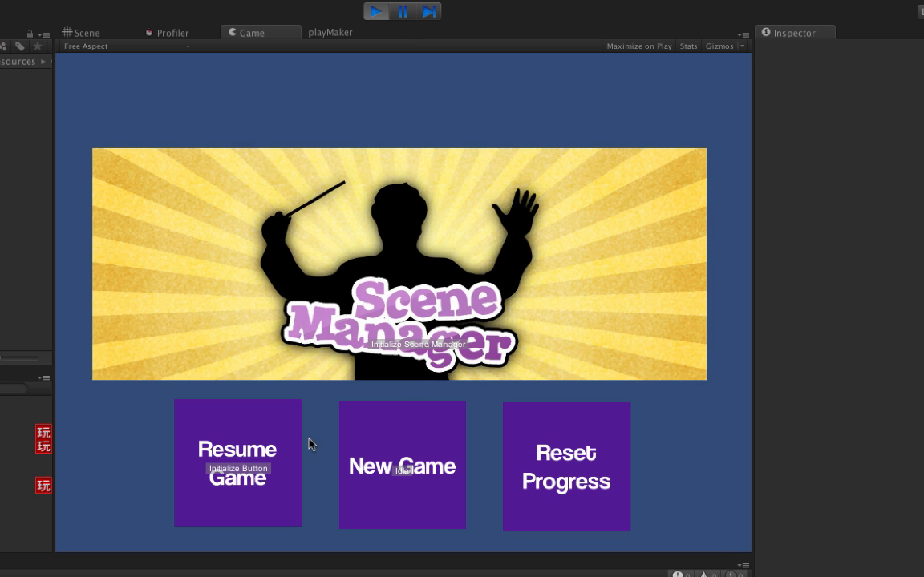
left_click(257, 434)
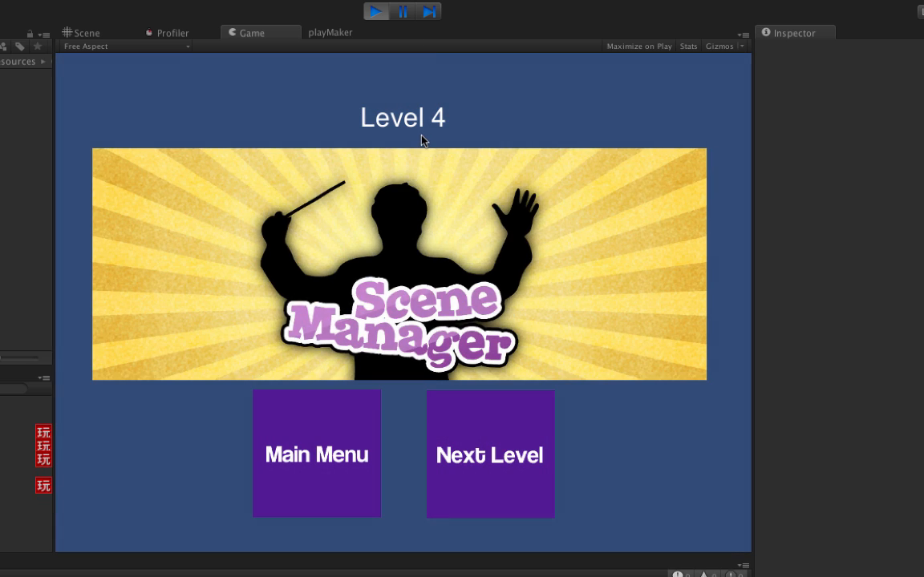
left_click(471, 440)
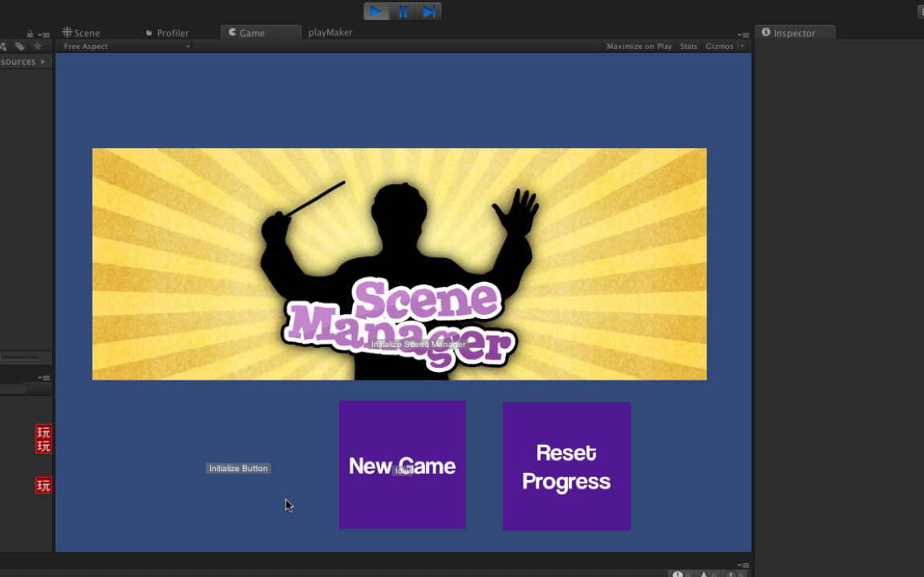
left_click(374, 11)
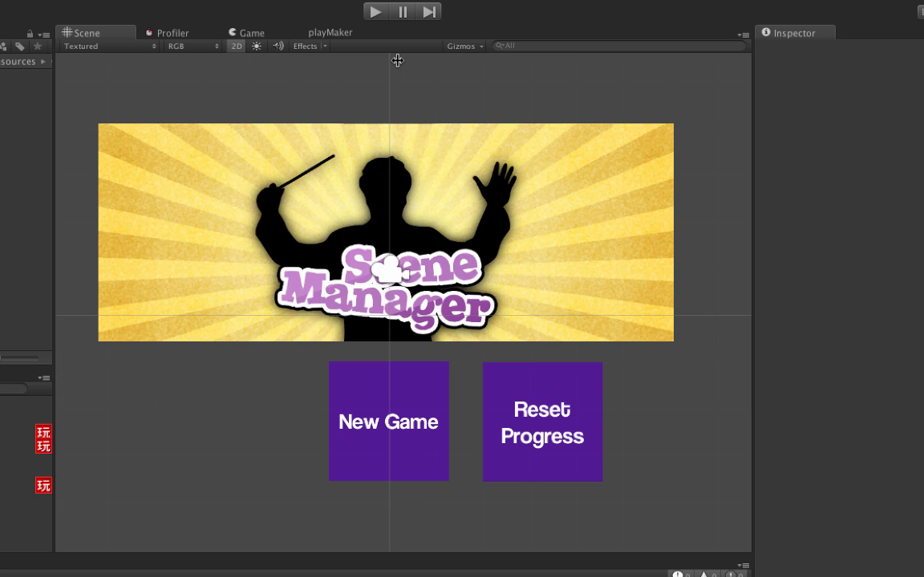
Add a new FSM to the ResetProgress button object
left_click(553, 394)
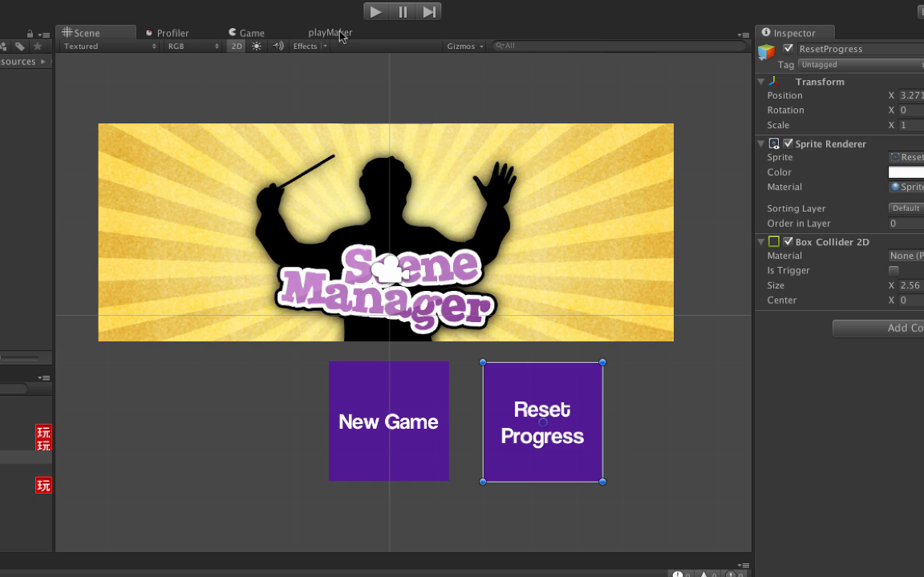
left_click(310, 33)
right_click(233, 157)
mouse_move(361, 197)
left_click(338, 166)
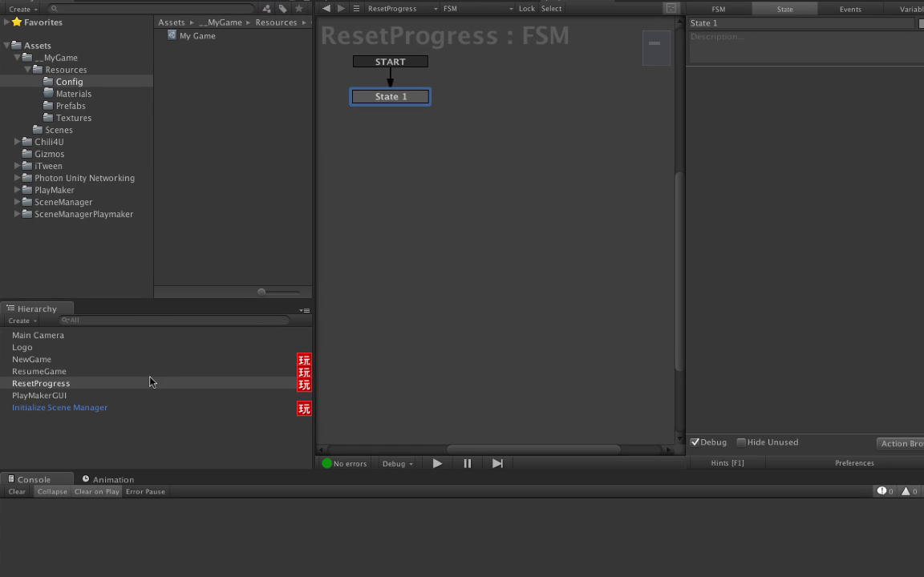
Copy the ResumeGame FSM and paste its states into the ResetProgress FSM, replacing the current start state
left_click(32, 371)
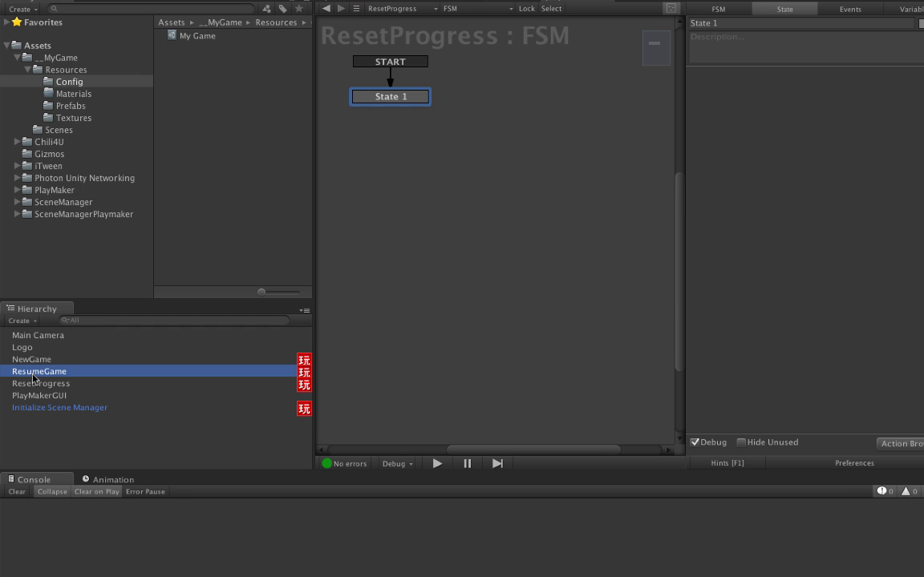
right_click(545, 91)
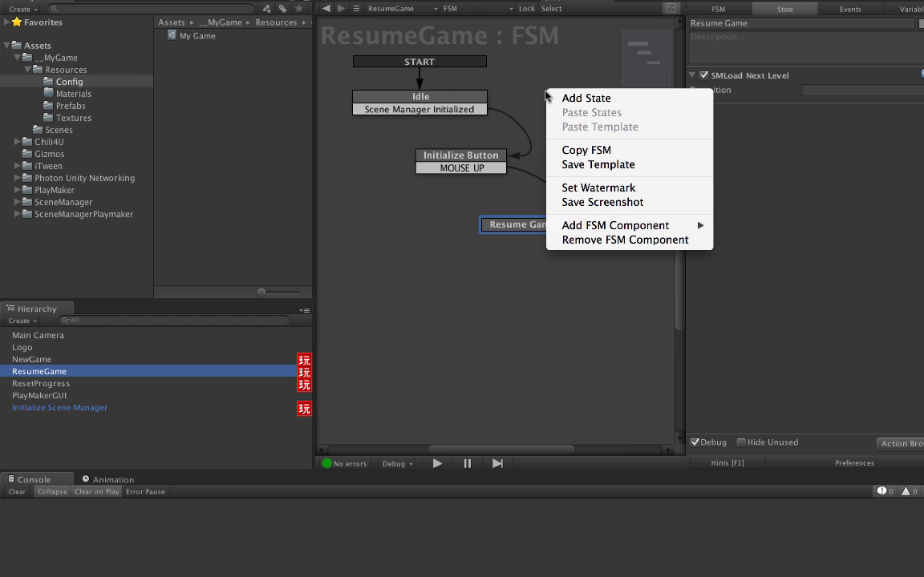
left_click(598, 152)
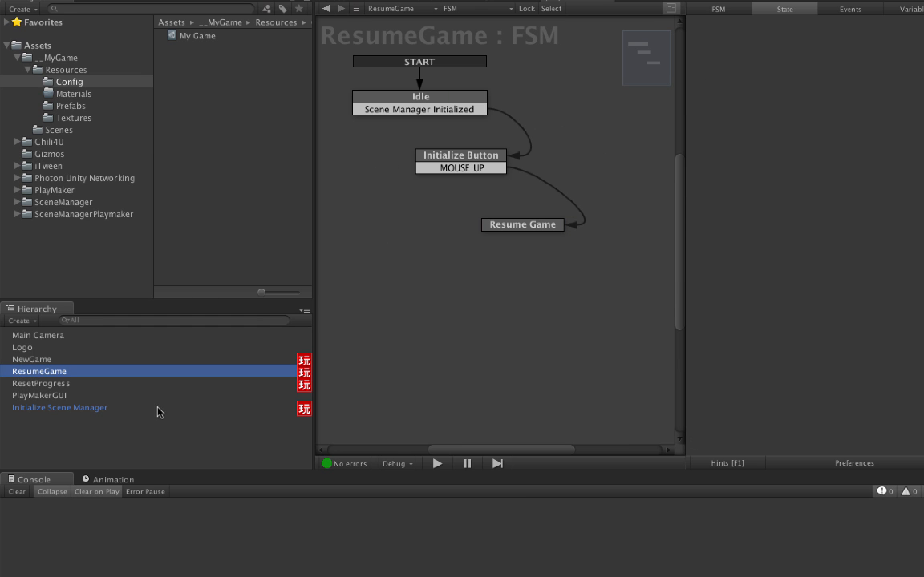
left_click(93, 386)
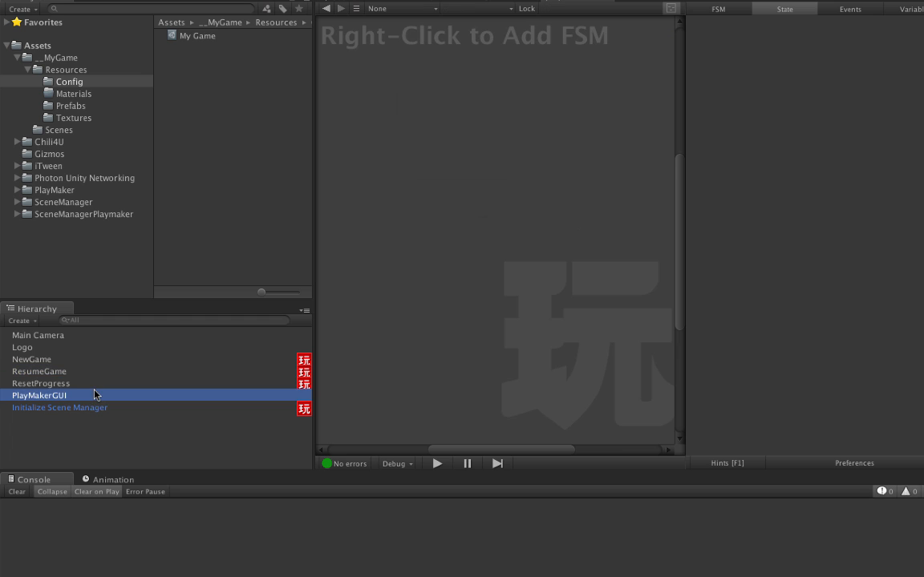
right_click(447, 206)
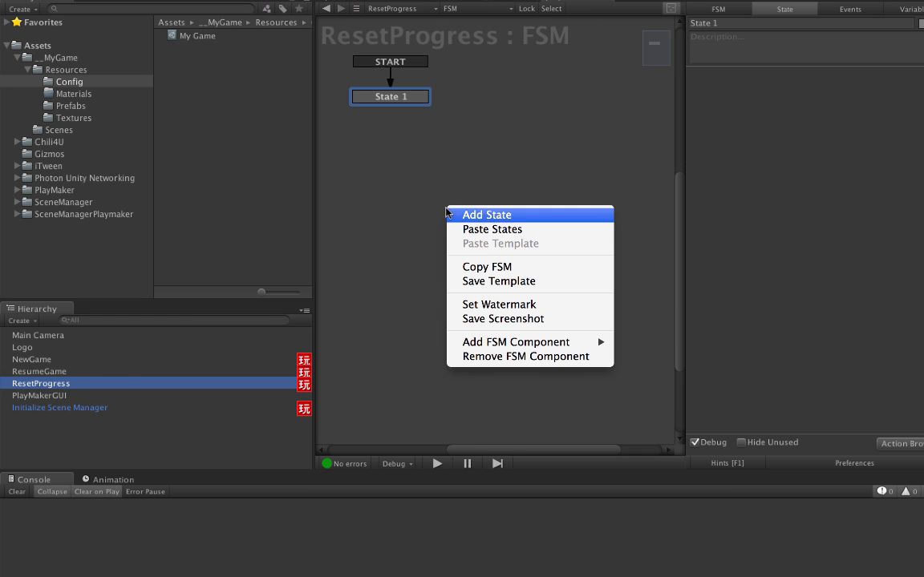
left_click(500, 231)
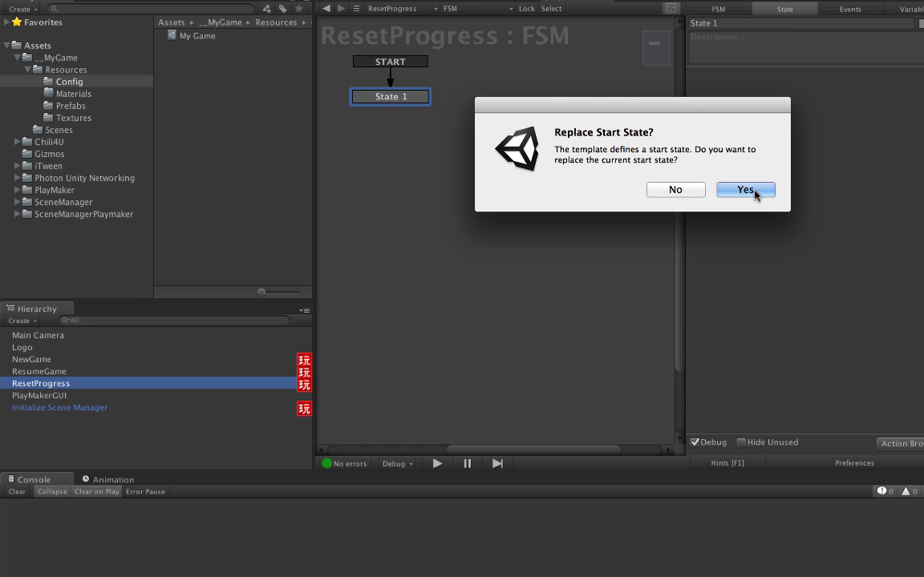
left_click(746, 190)
Delete State 1 from the ResetProgress FSM and arrange the pasted states in a compact layout
left_click(379, 97)
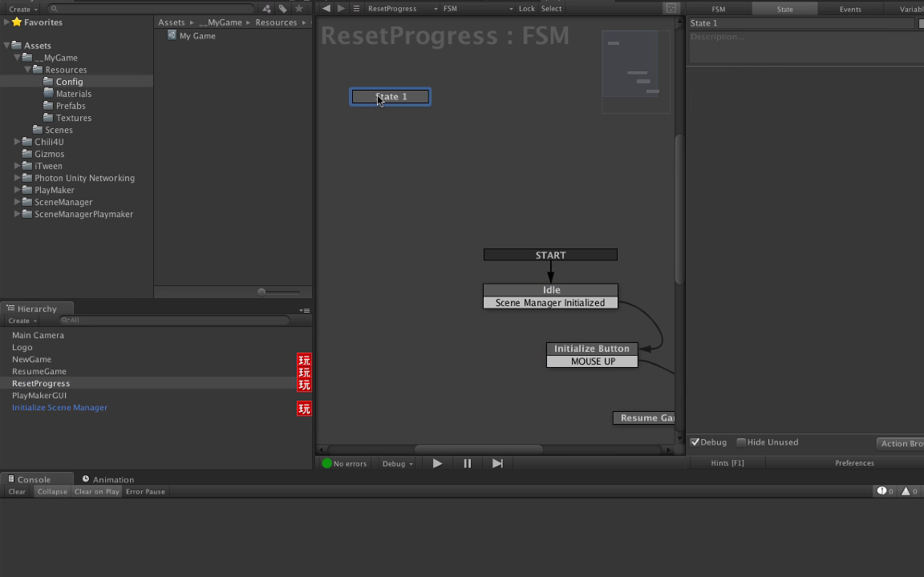
right_click(379, 97)
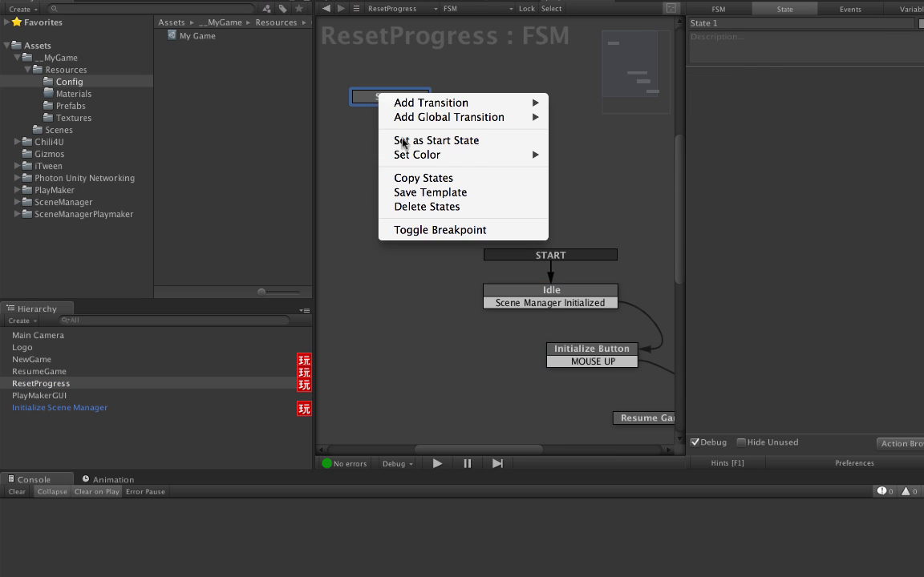
left_click(408, 205)
left_click_drag(416, 234, 680, 439)
left_click_drag(585, 348, 506, 264)
left_click_drag(655, 424, 514, 353)
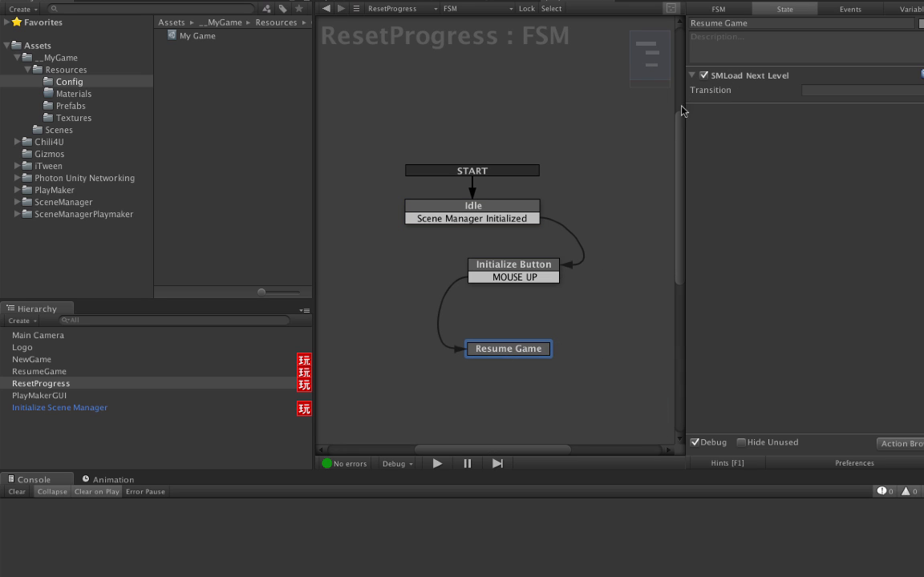
Rename the pasted Resume Game state to "Reset Level Progress" and remove its SMLoad Next Level action
left_click(755, 19)
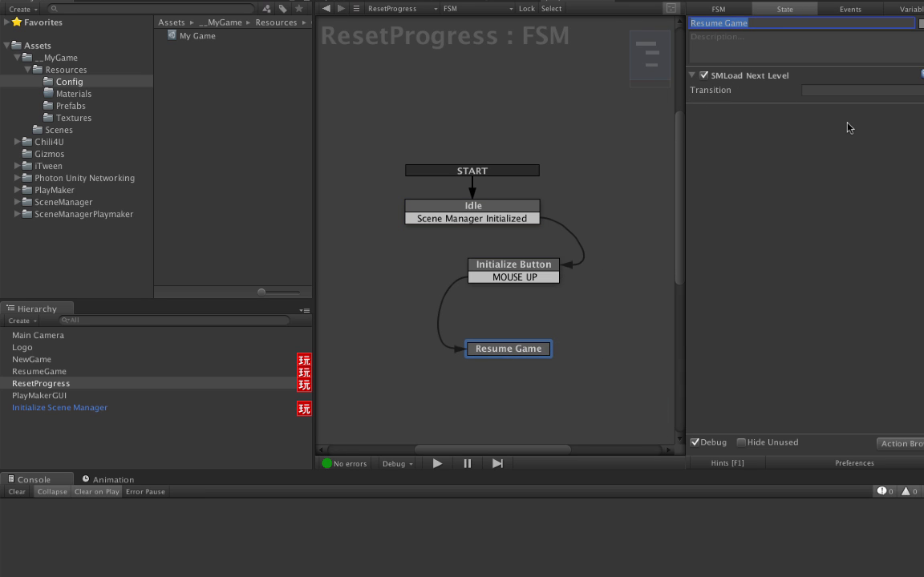
type("R")
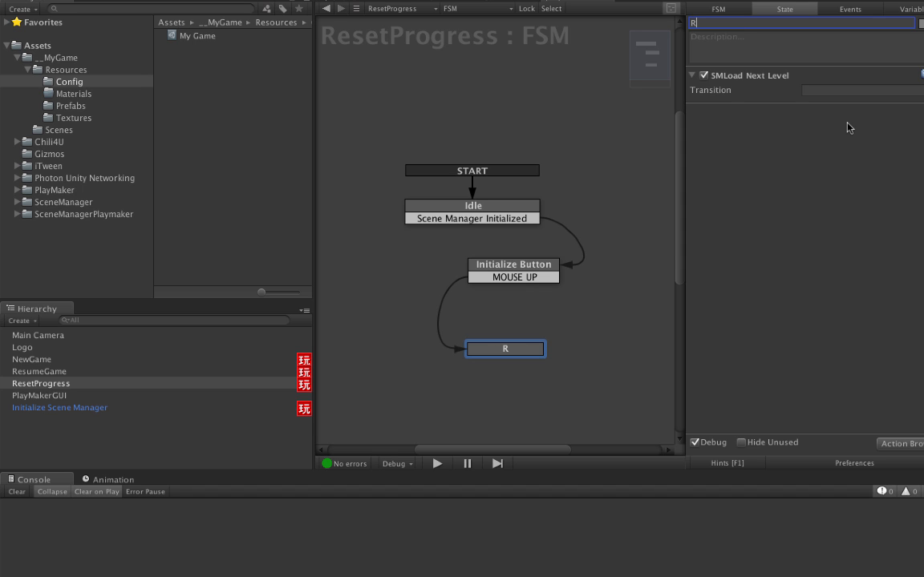
type("eset Level Progress")
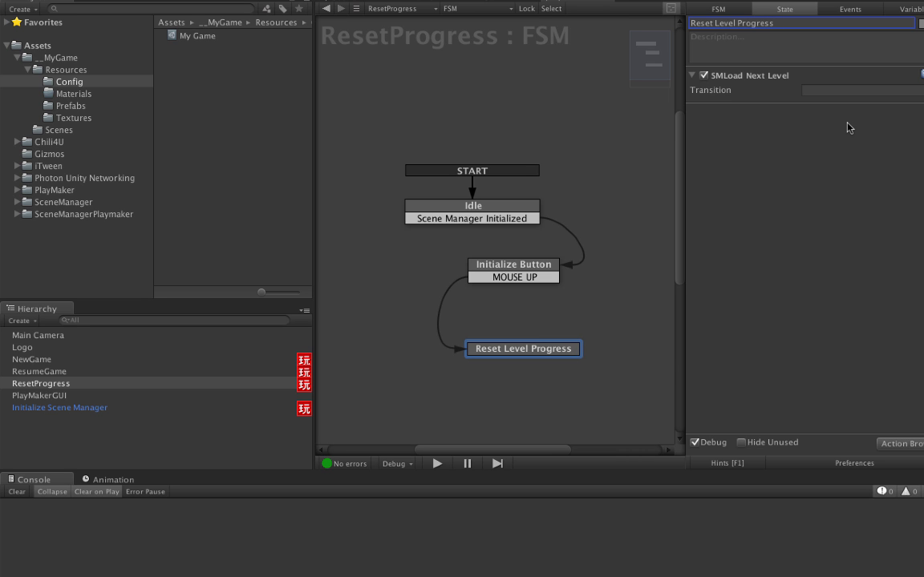
left_click(908, 85)
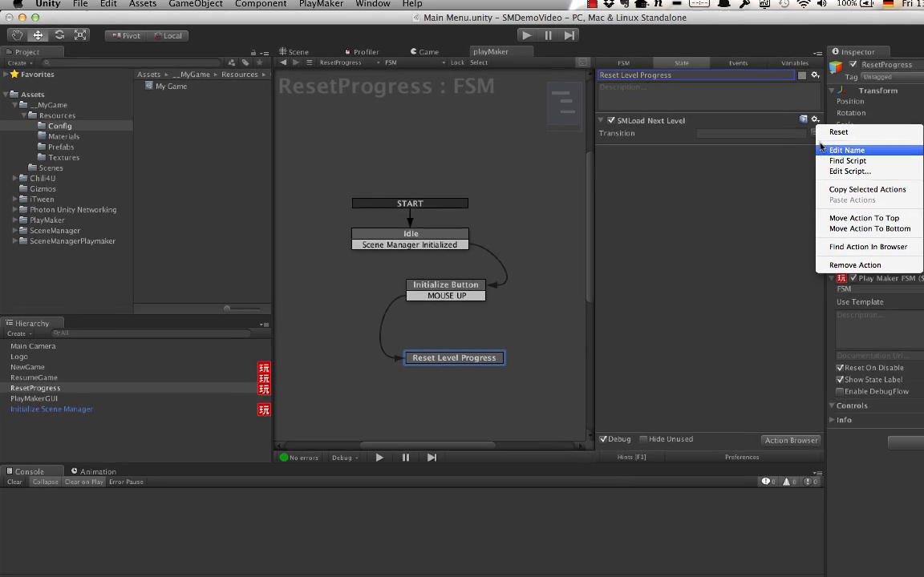
left_click(851, 265)
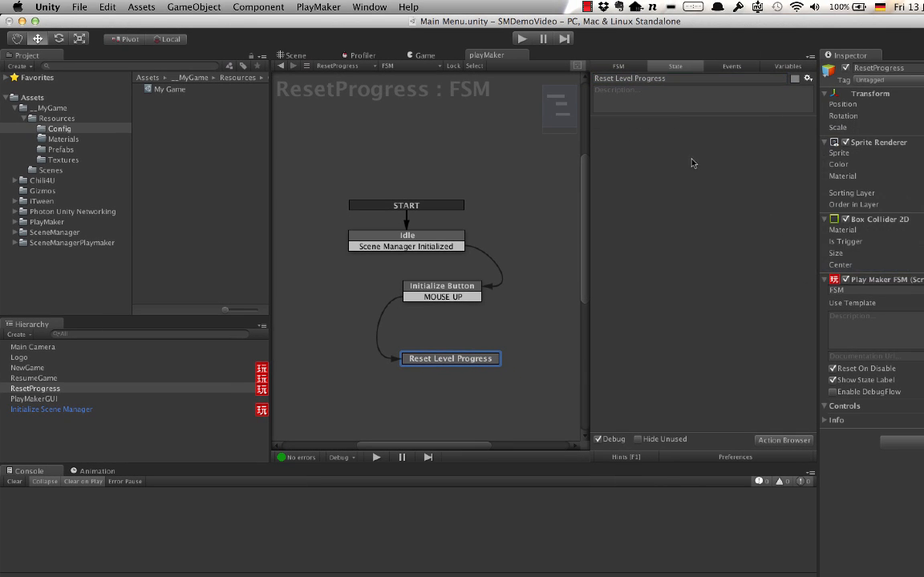
Add the SMReset Progress action to the Reset Level Progress state
left_click(784, 439)
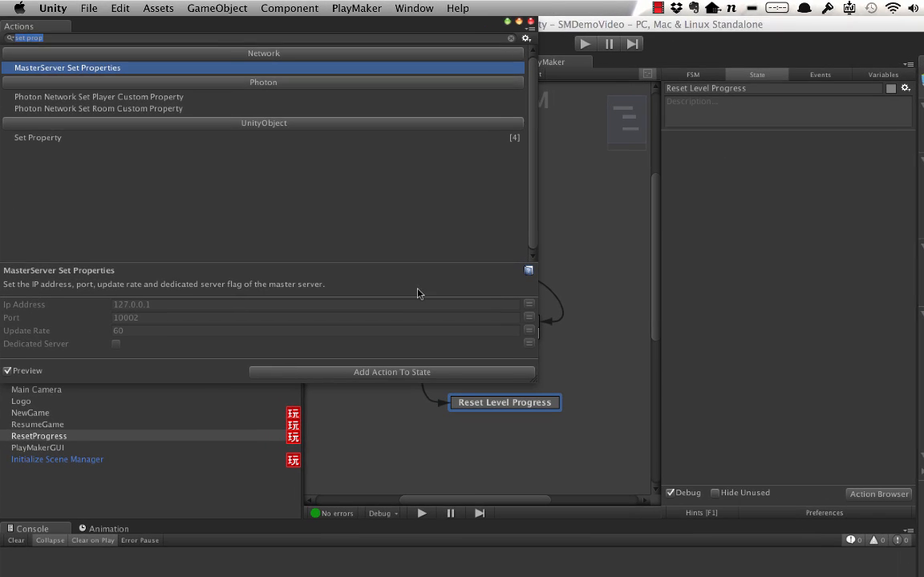
type("reset")
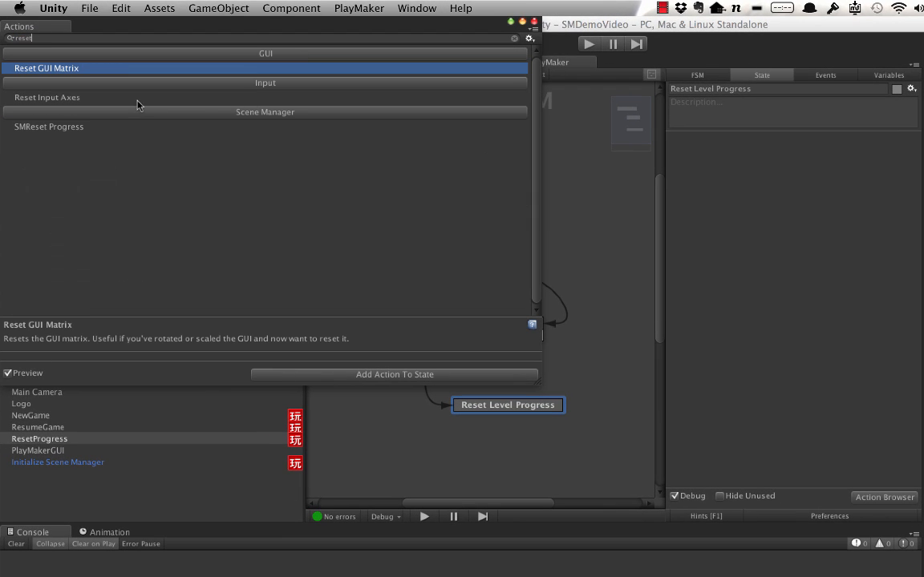
left_click(84, 128)
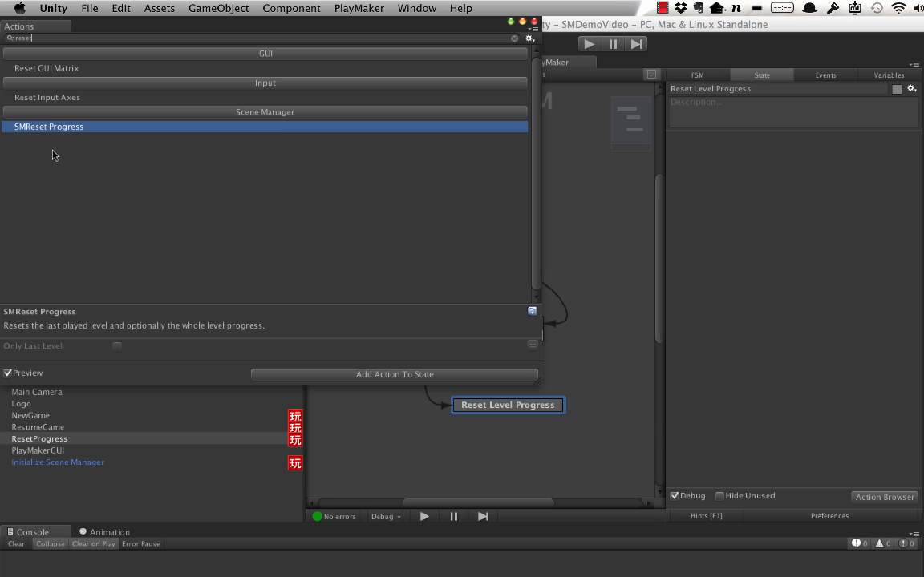
double_click(65, 128)
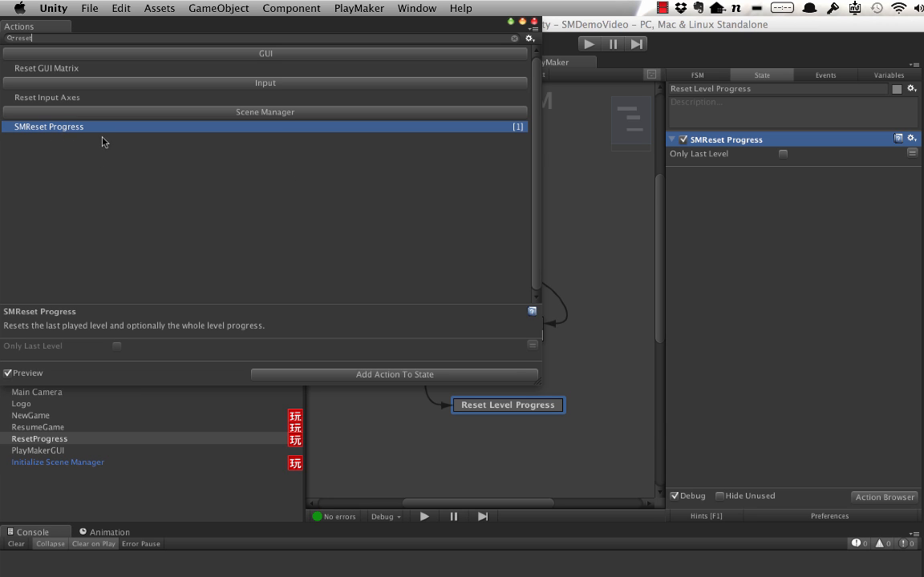
left_click(534, 22)
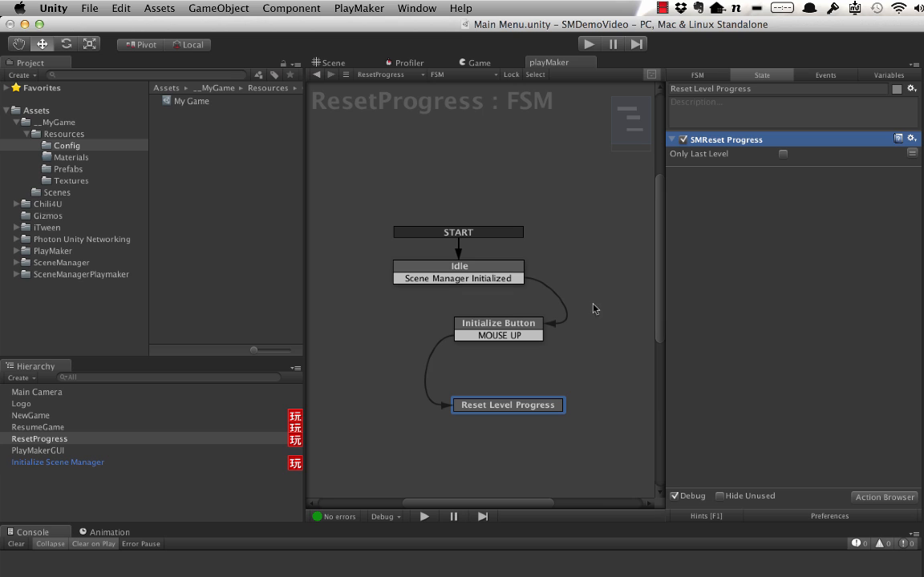
Retarget the Initialize Button state's two Set Property actions to ResetProgress's Sprite Renderer and Box Collider 2D, and disable both components
left_click(528, 330)
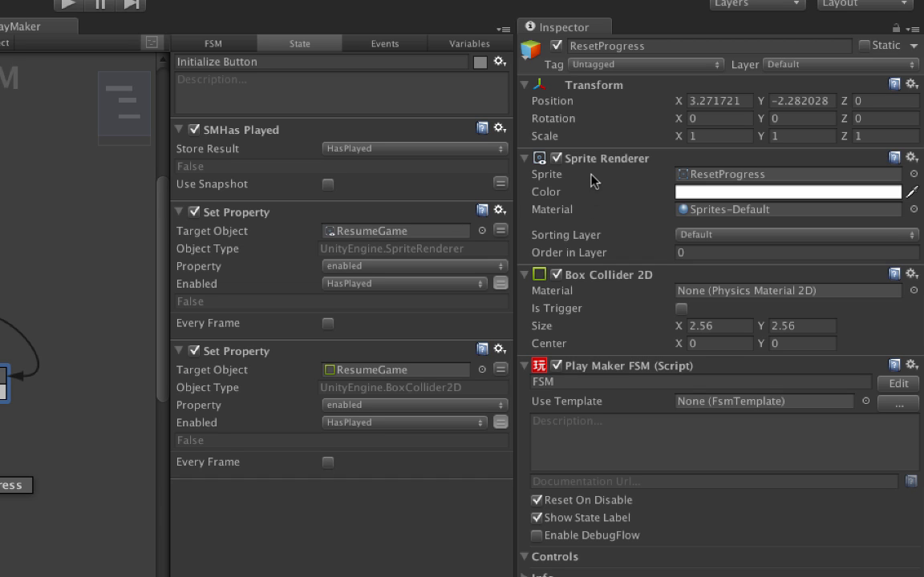
left_click_drag(603, 162, 433, 231)
left_click_drag(569, 278, 423, 377)
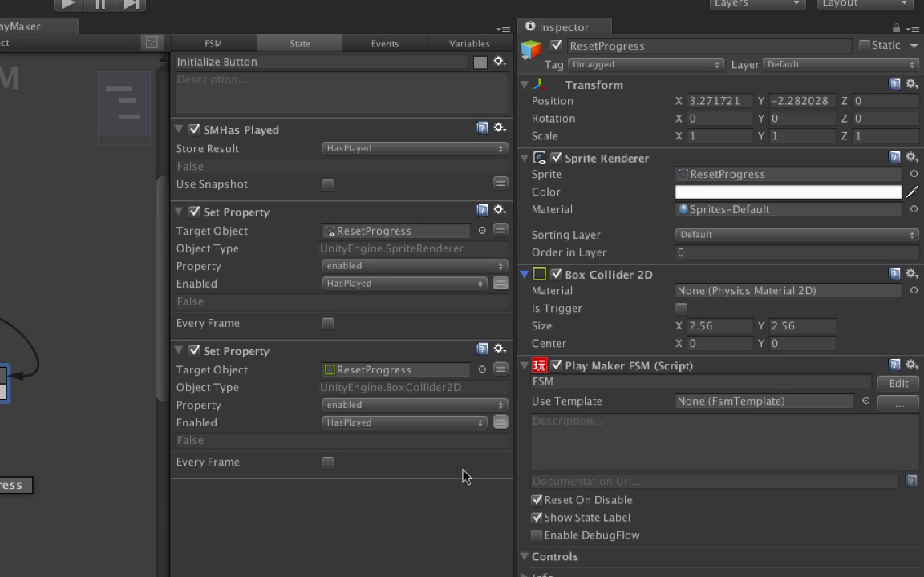
left_click(557, 158)
left_click(557, 274)
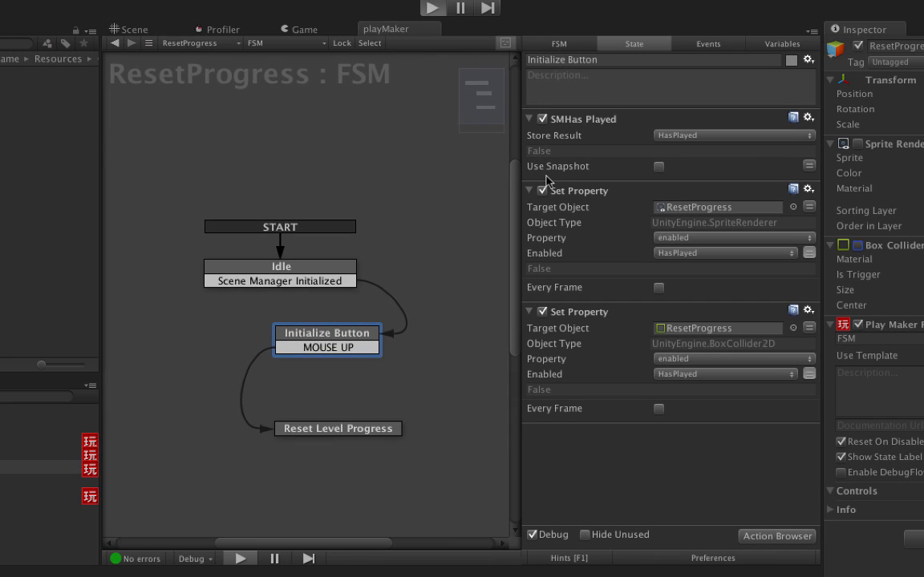
Play-test the scene by starting a new game and returning to the main menu to check its buttons, and exit play mode
key("ctrl+p")
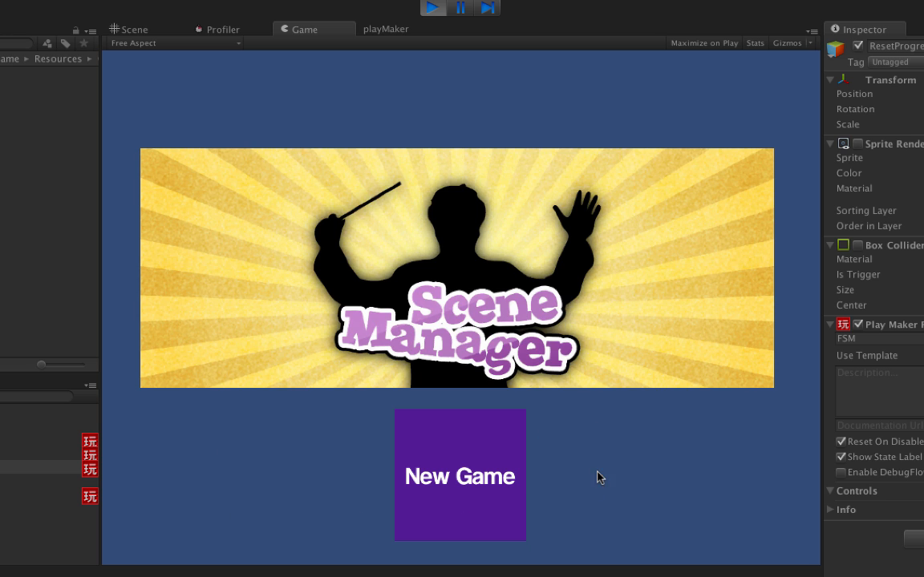
left_click(442, 473)
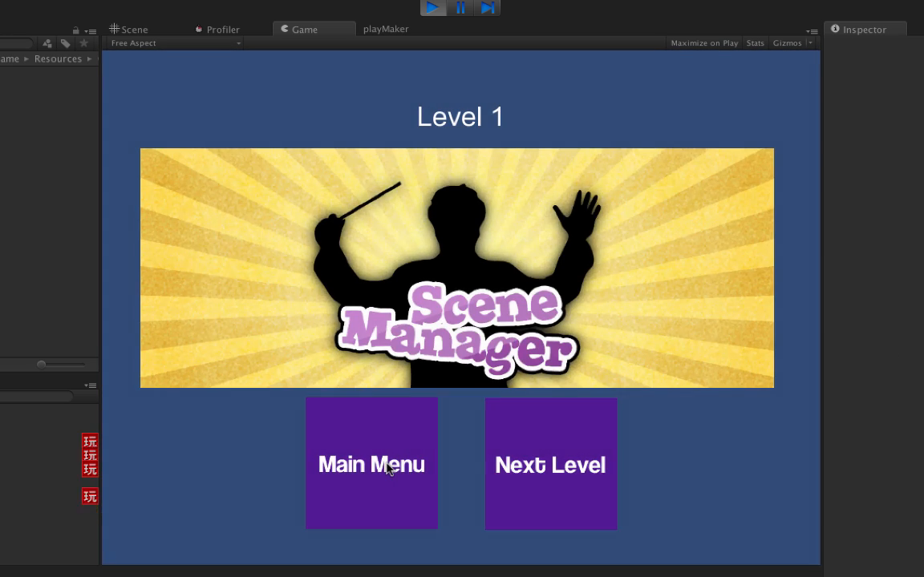
left_click(388, 467)
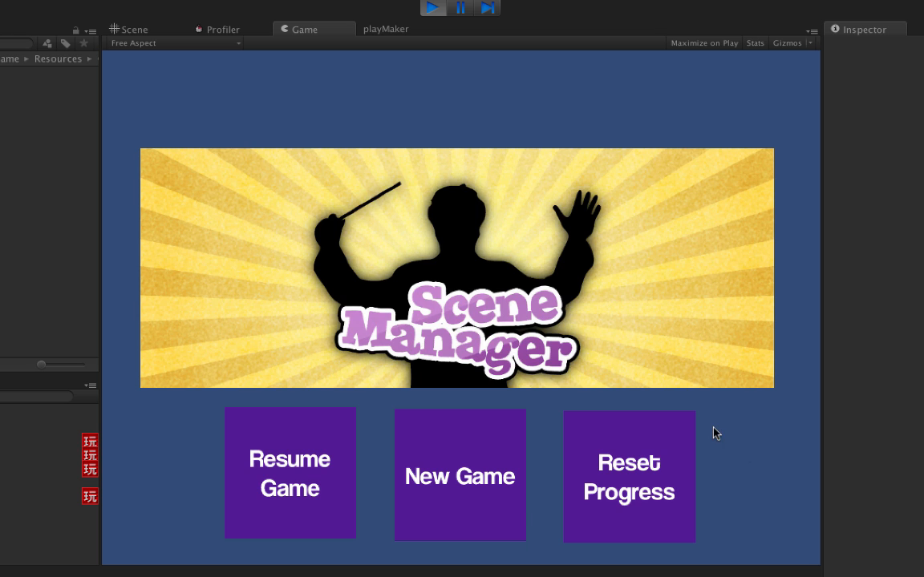
left_click(433, 9)
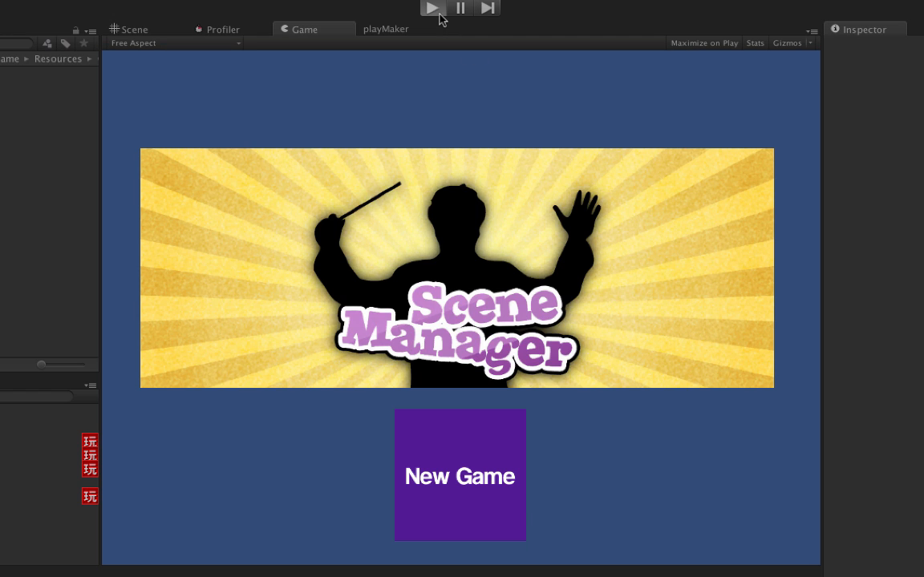
left_click(433, 9)
left_click(431, 7)
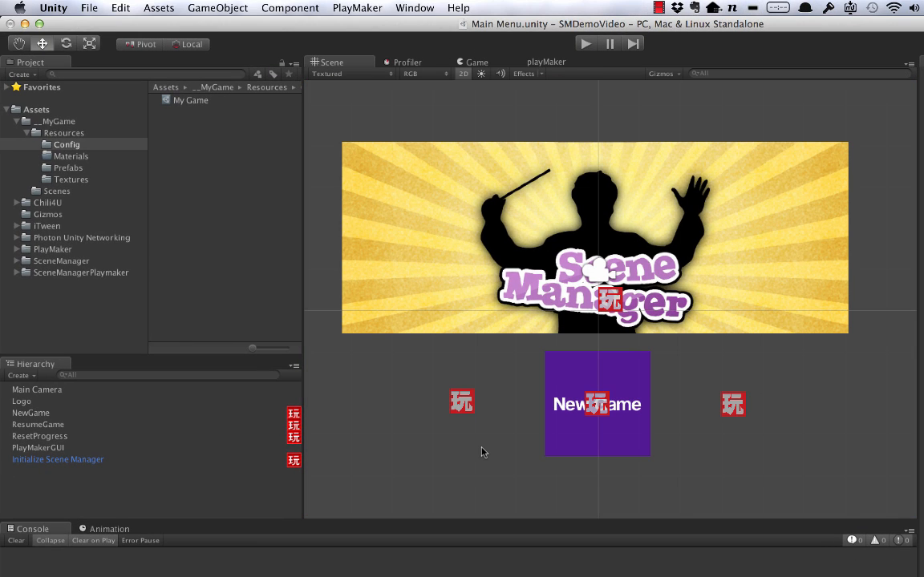
Add an event named "Level Progress Reset" to the ResetProgress FSM and mark it as global
left_click(80, 446)
left_click(78, 437)
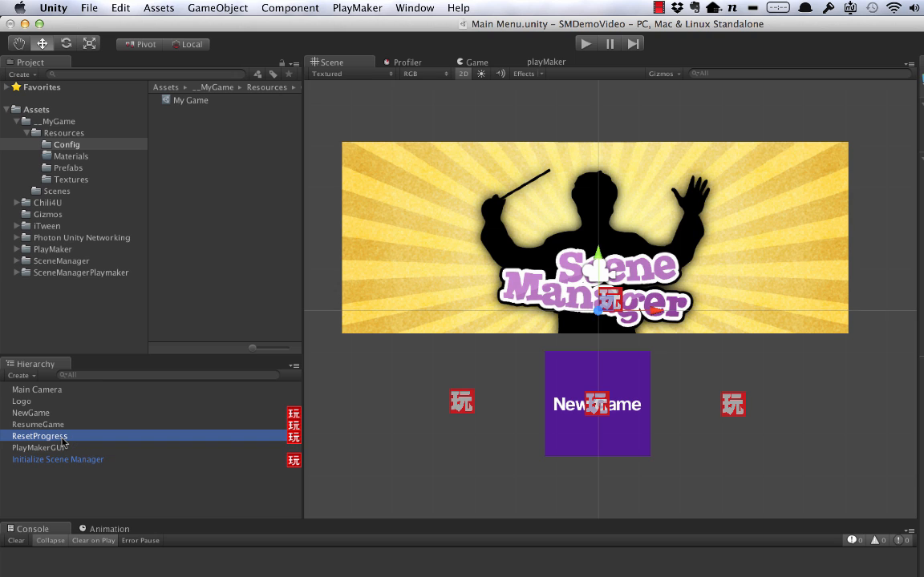
left_click(545, 62)
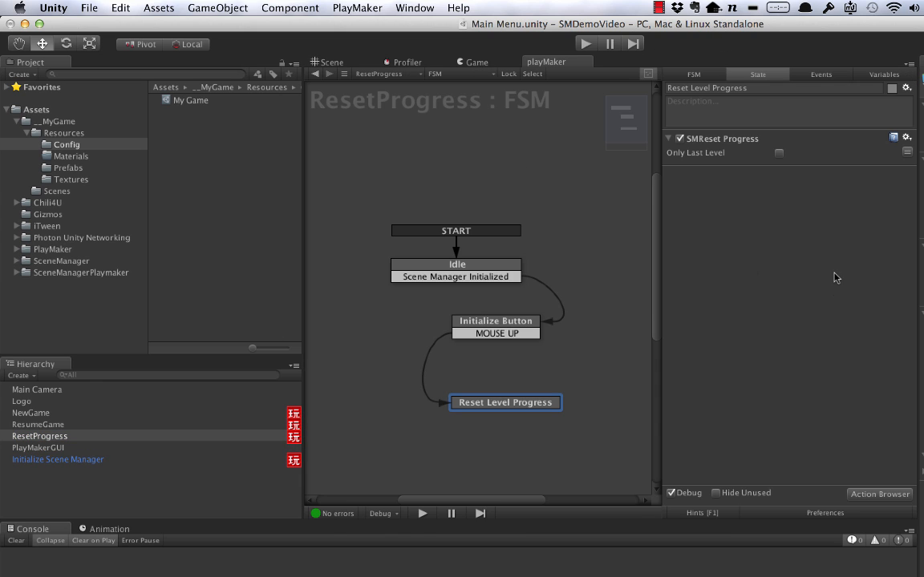
left_click(823, 75)
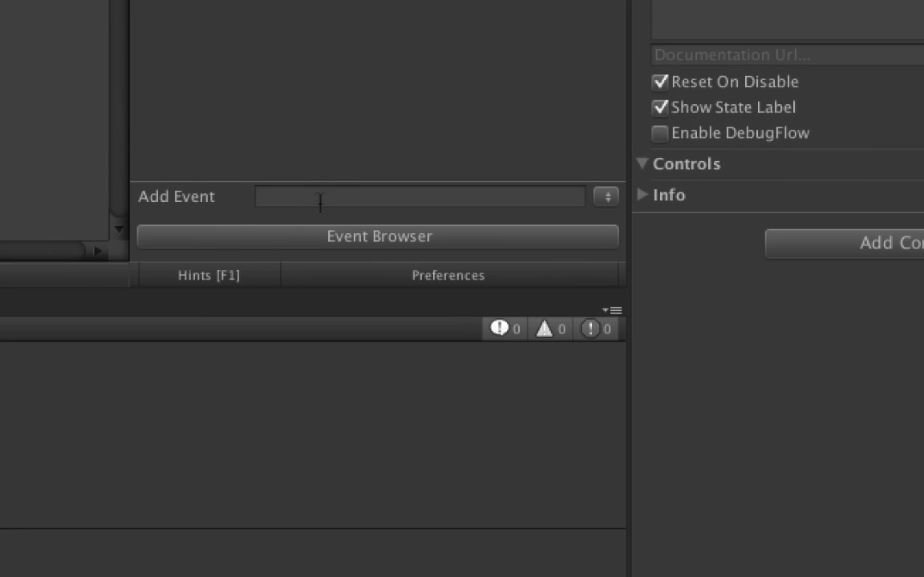
left_click(319, 201)
type("Level Proge")
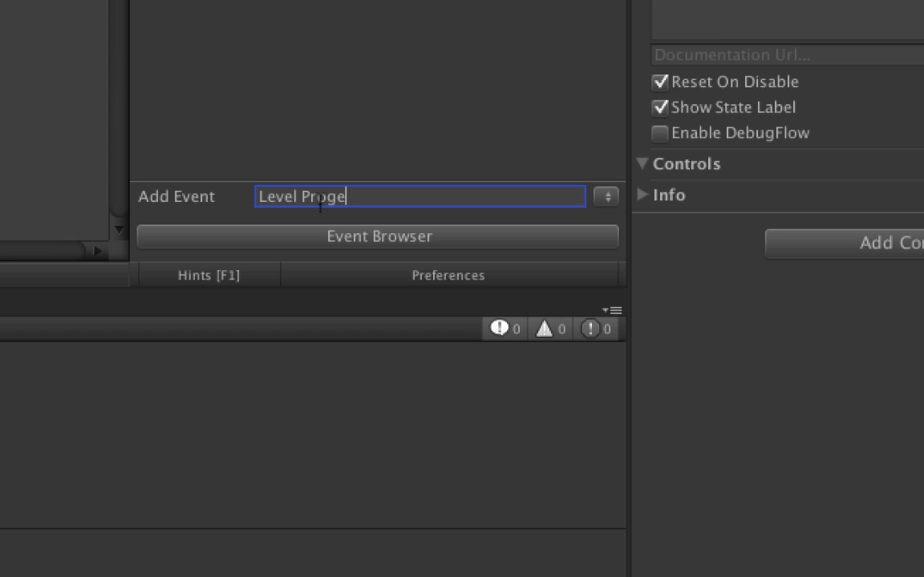
key("BackSpace")
type("ress Reset")
key("Return")
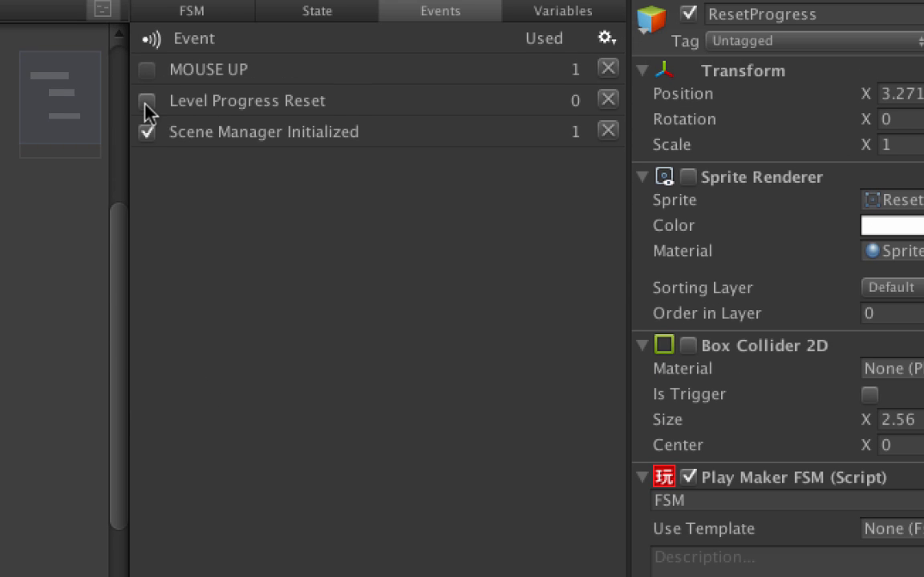
left_click(146, 89)
Add a Send Event action to the Reset Level Progress state
left_click(316, 11)
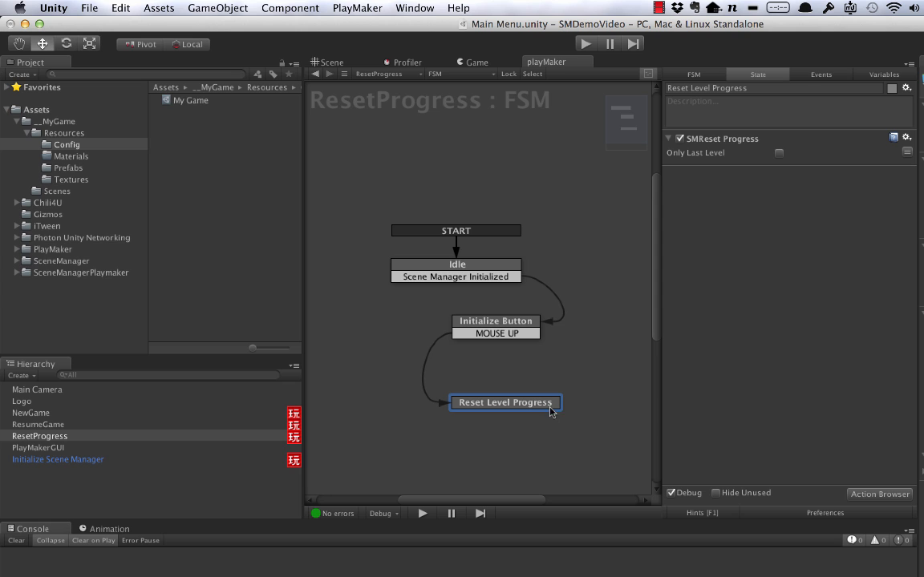
left_click(882, 495)
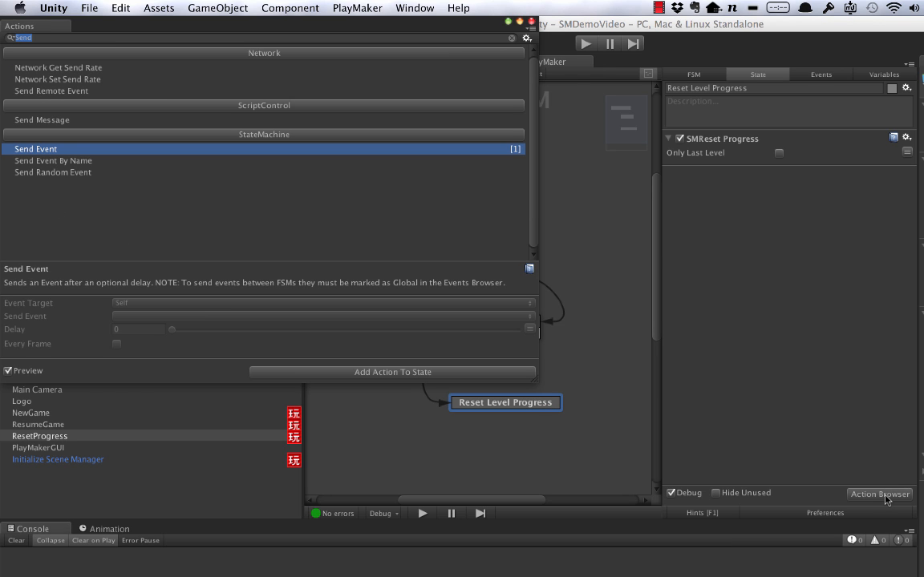
double_click(58, 150)
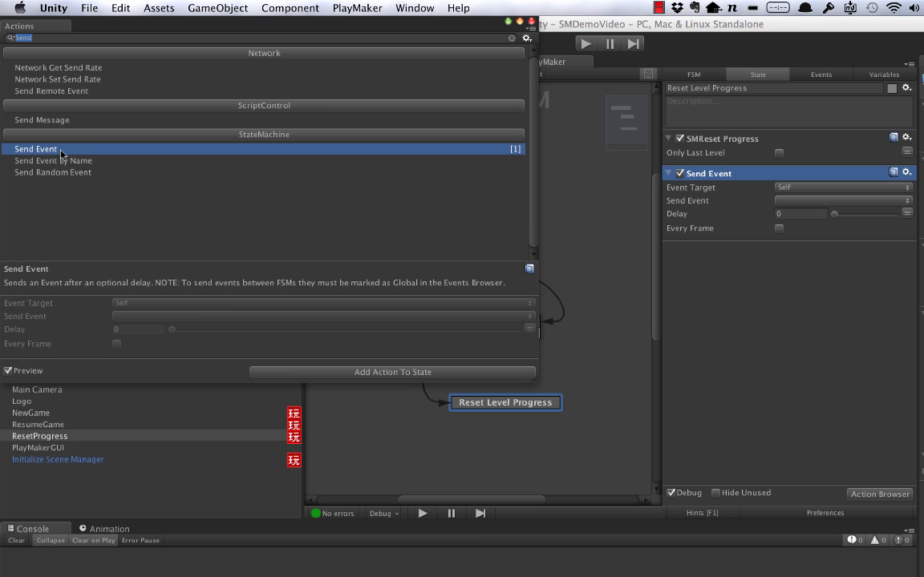
left_click(531, 22)
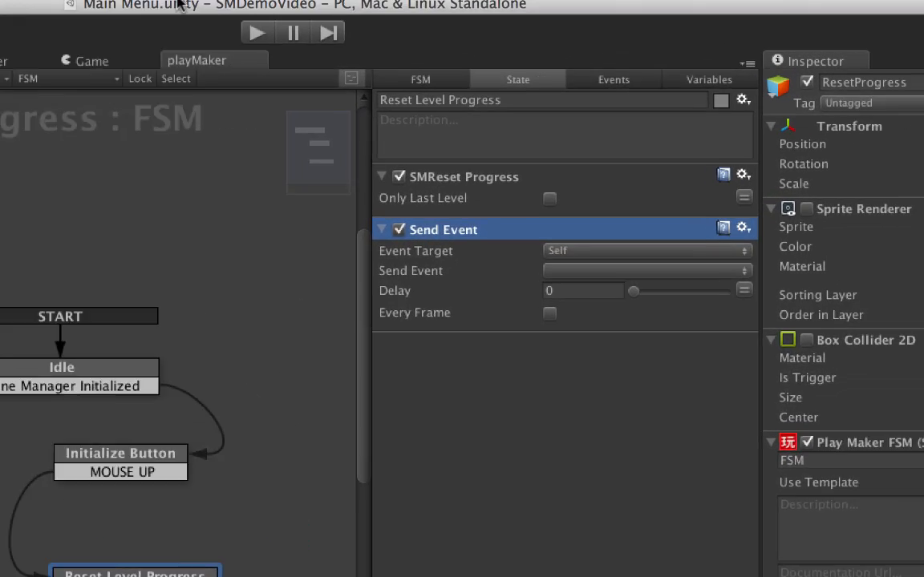
Set the Send Event action to Broadcast All with Exclude Self enabled, sending the Level Progress Reset event
left_click(345, 316)
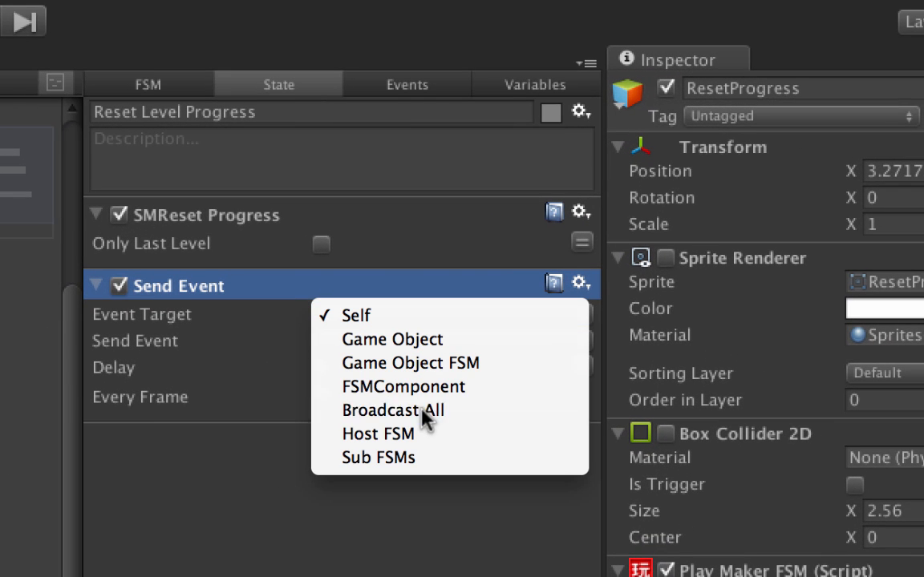
left_click(424, 411)
left_click(321, 344)
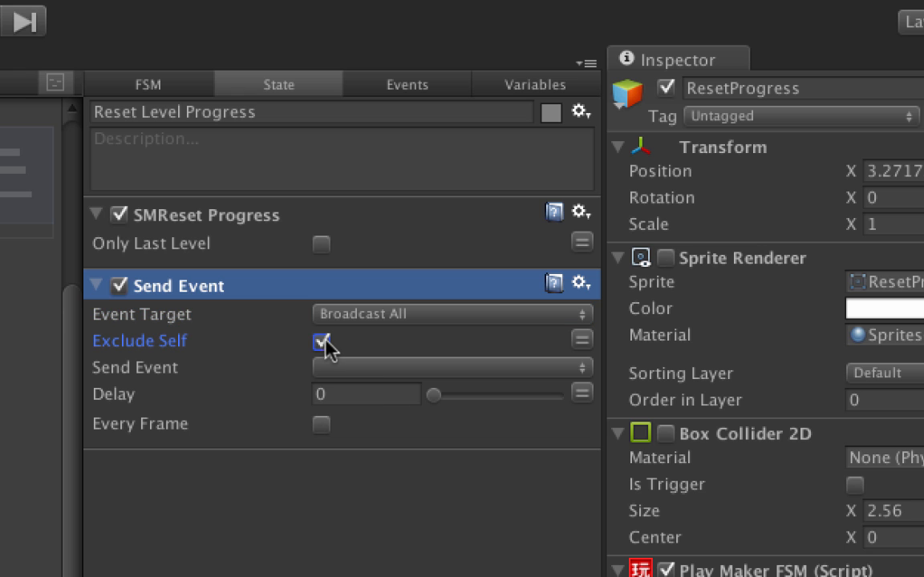
left_click(375, 374)
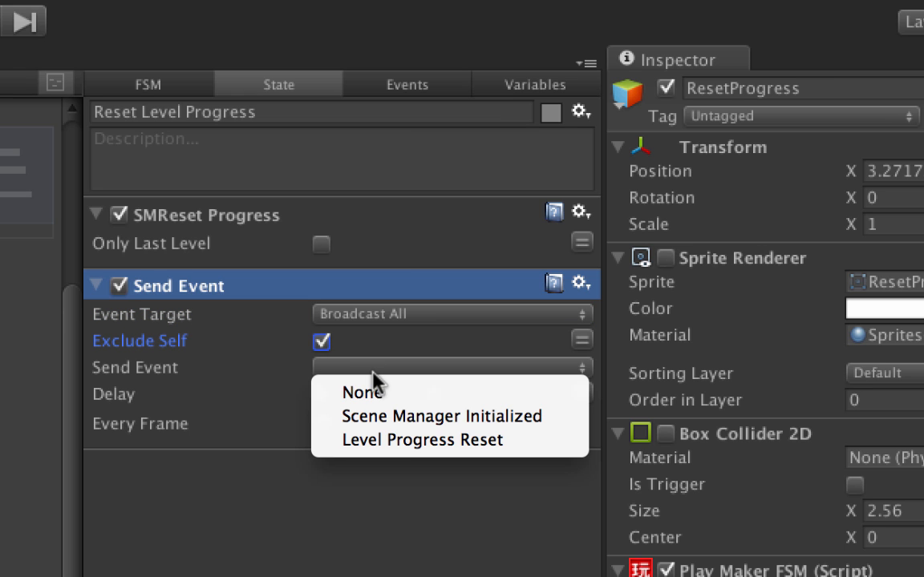
left_click(427, 440)
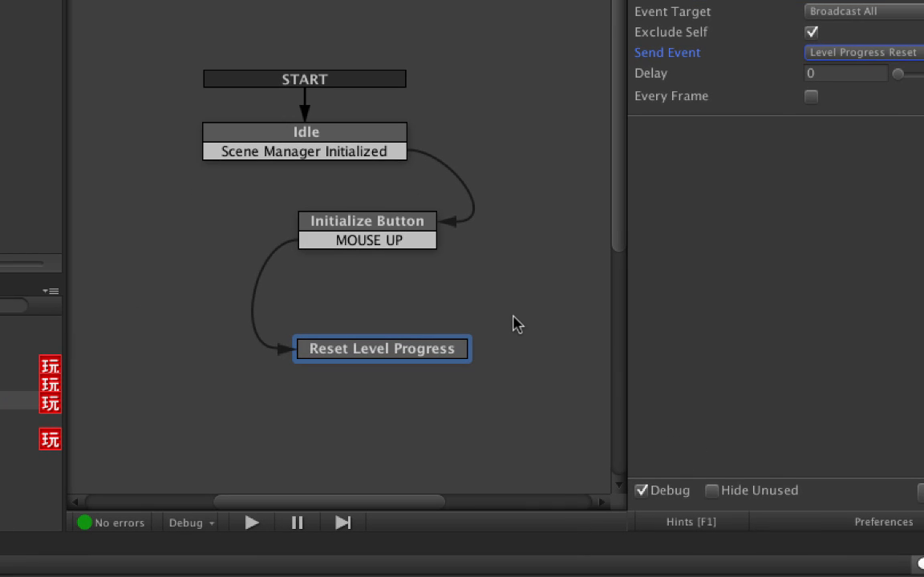
Add a FINISHED transition to the Reset Level Progress state and link it back to Initialize Button
left_click(412, 332)
left_click(407, 353)
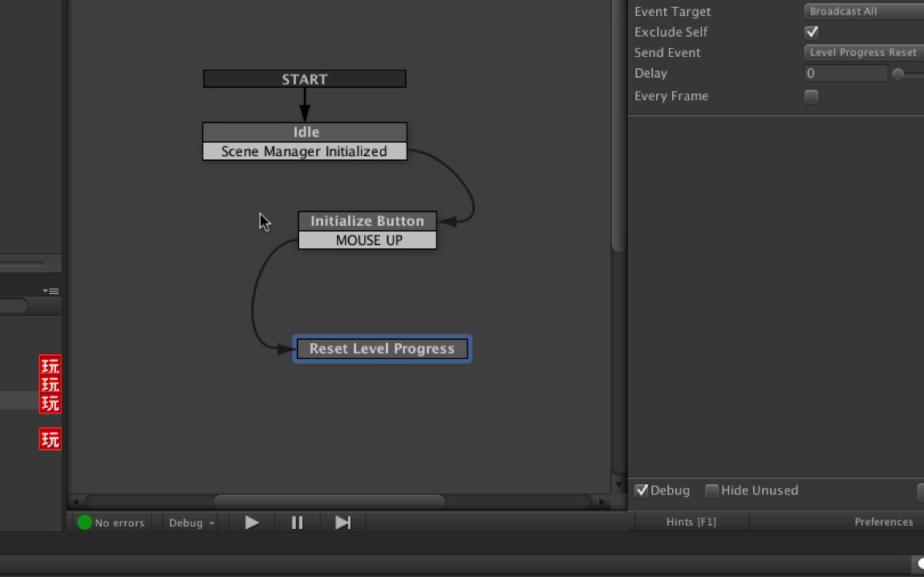
right_click(400, 351)
mouse_move(449, 366)
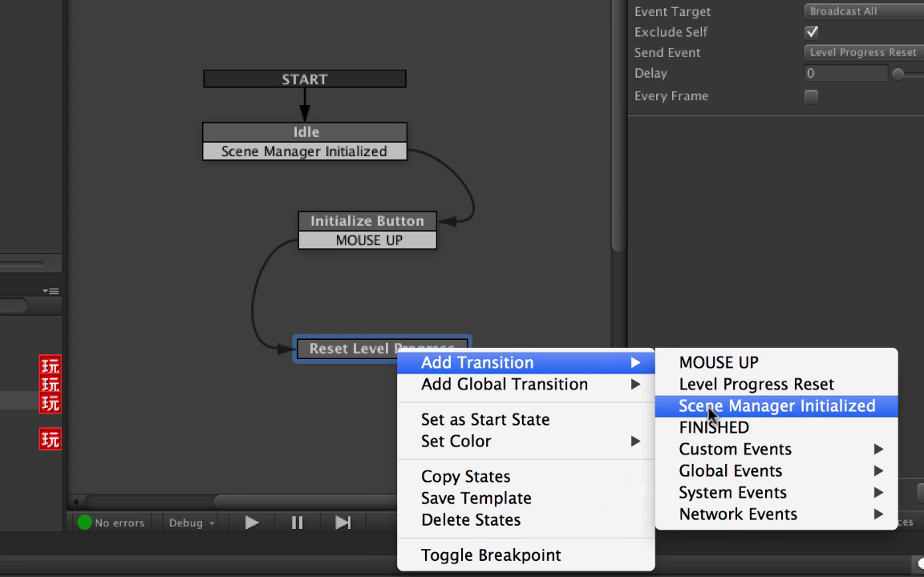
left_click(713, 427)
left_click_drag(454, 375, 362, 240)
left_click(526, 243)
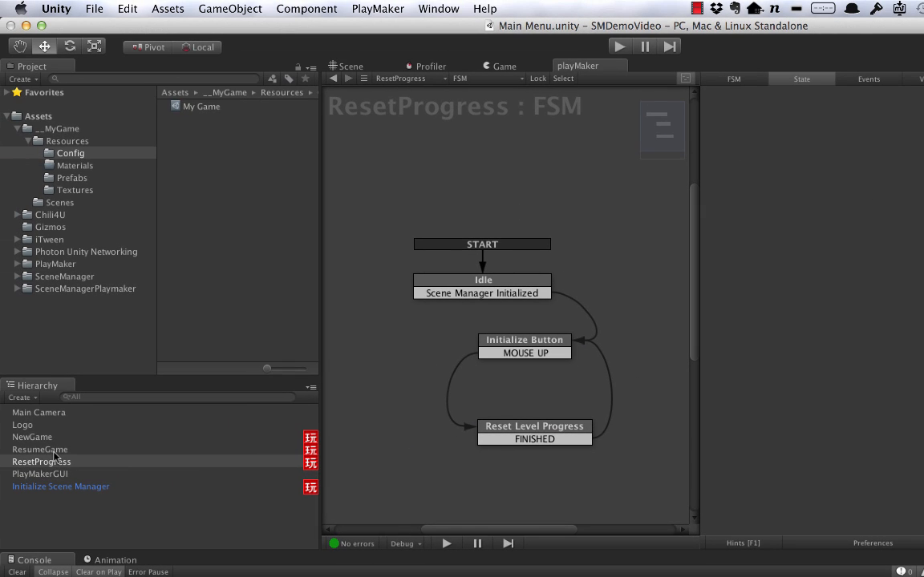
In the ResumeGame FSM, add a Level Progress Reset transition to the Initialize Button state and loop it back to the same state
left_click(54, 454)
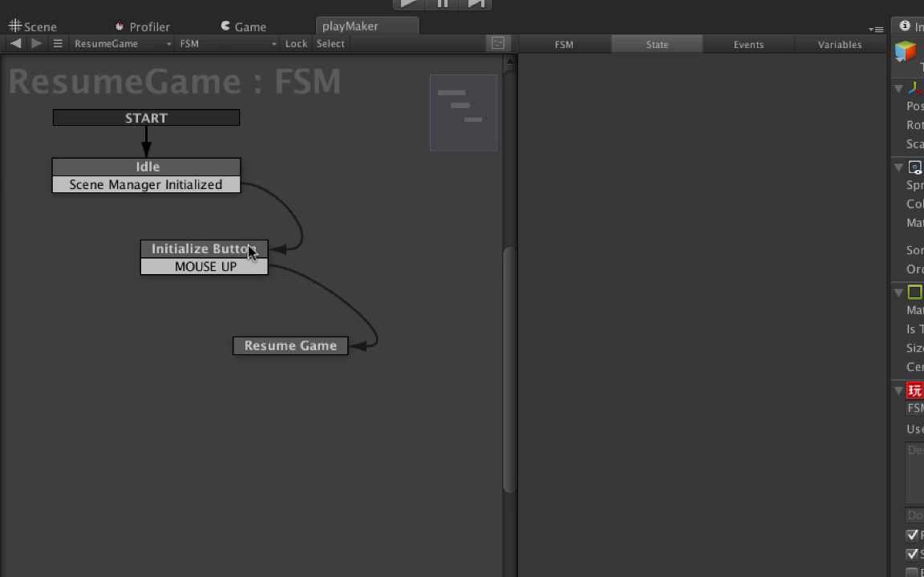
left_click(252, 251)
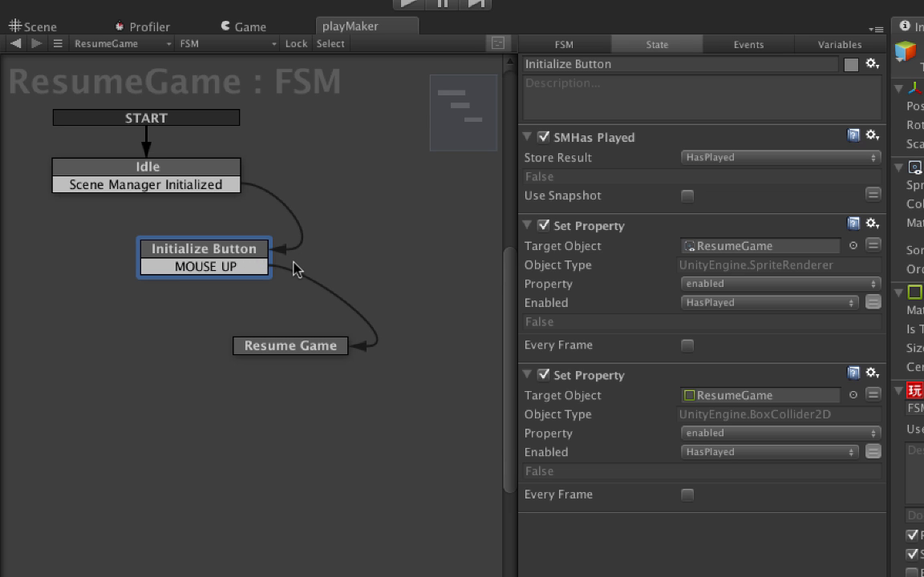
right_click(242, 255)
mouse_move(277, 258)
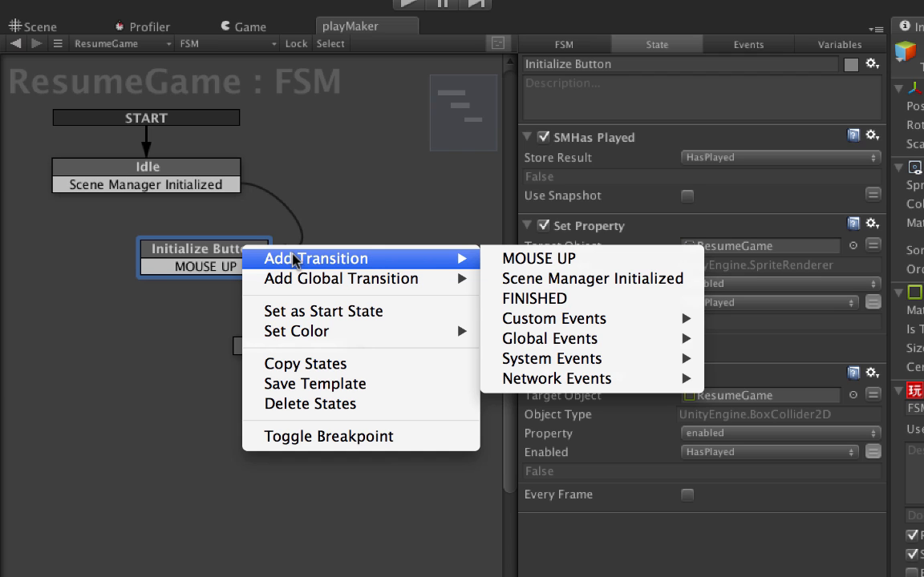
mouse_move(534, 338)
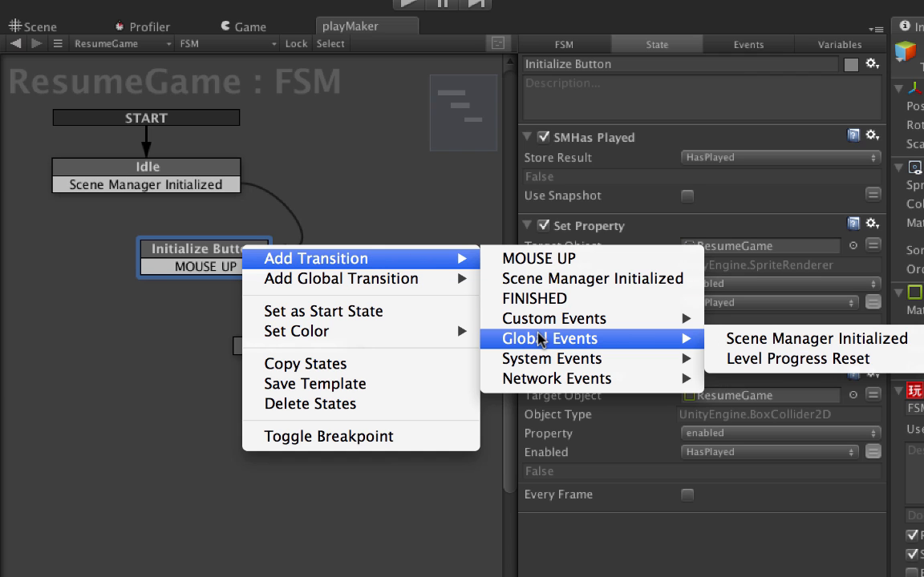
left_click(893, 364)
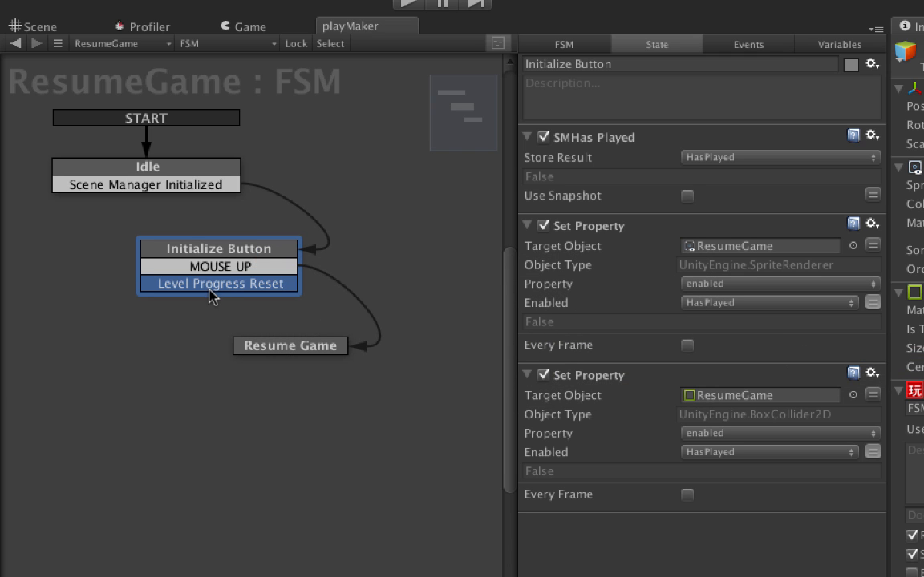
left_click_drag(194, 293, 174, 257)
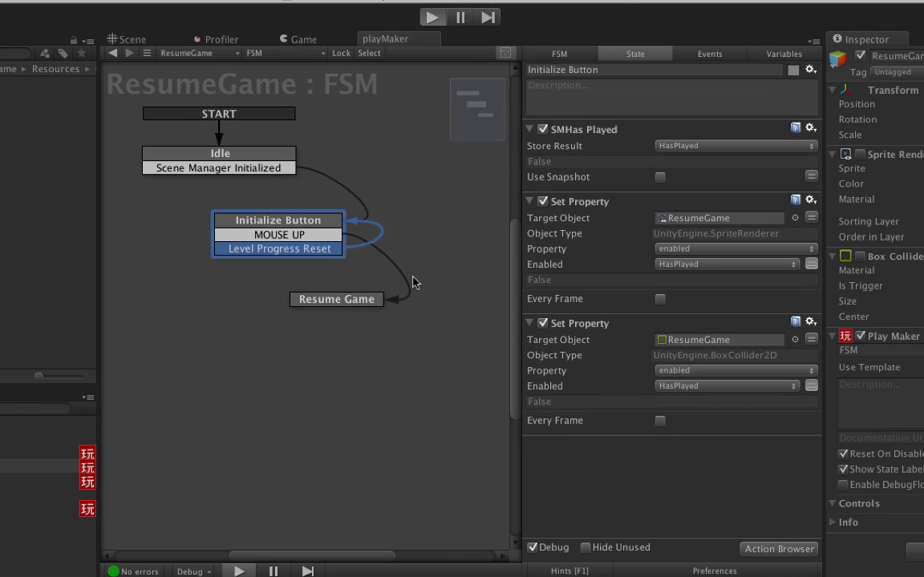
Run the game and test starting a New Game and returning to the Main Menu from Level 1, twice
key("super+p")
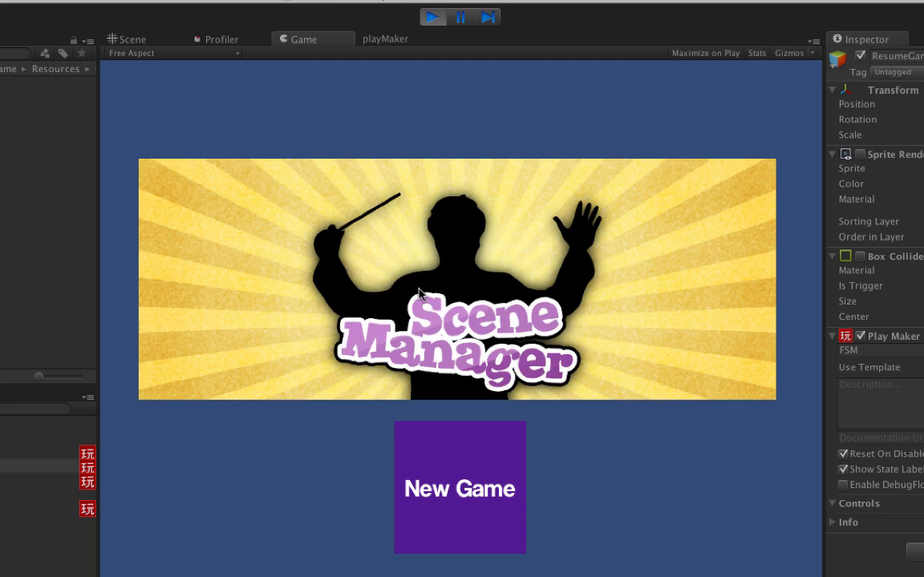
left_click(448, 489)
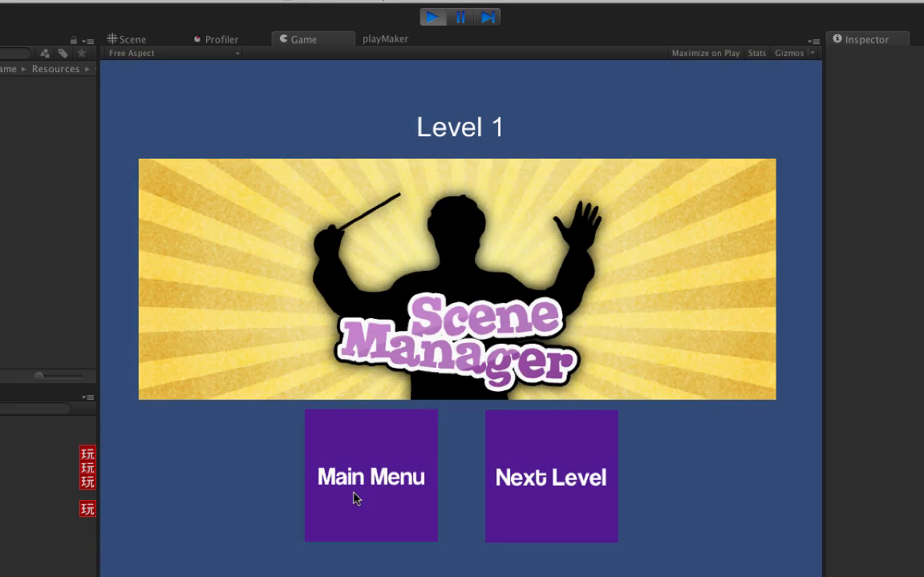
left_click(355, 498)
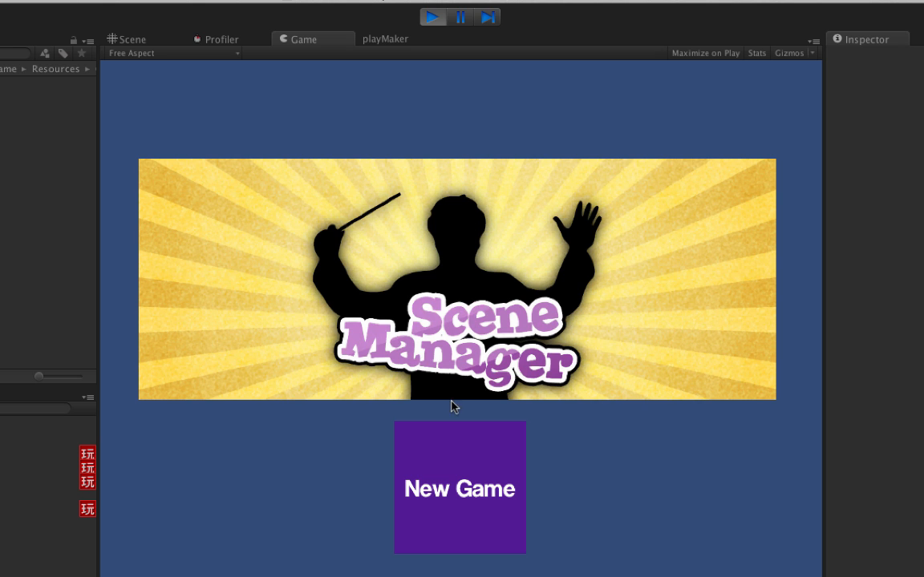
left_click(447, 477)
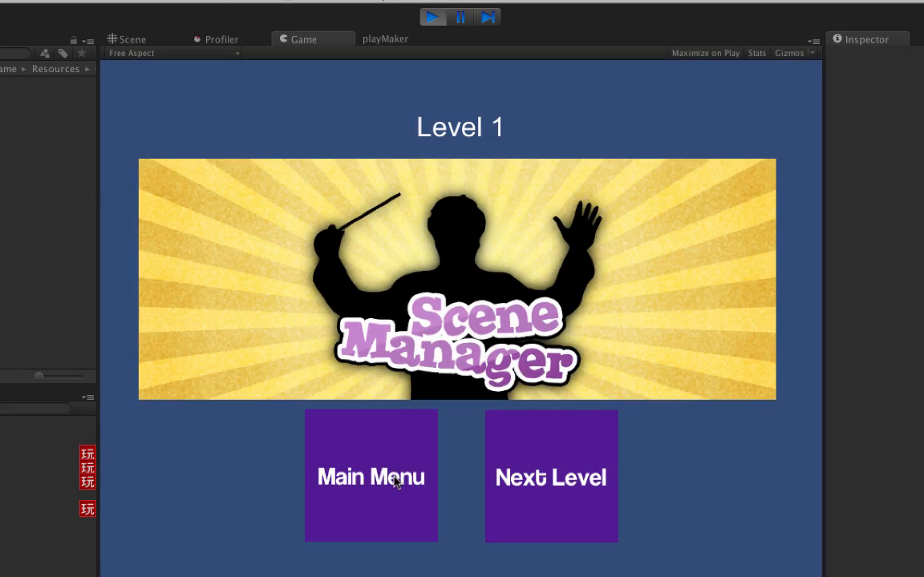
left_click(393, 481)
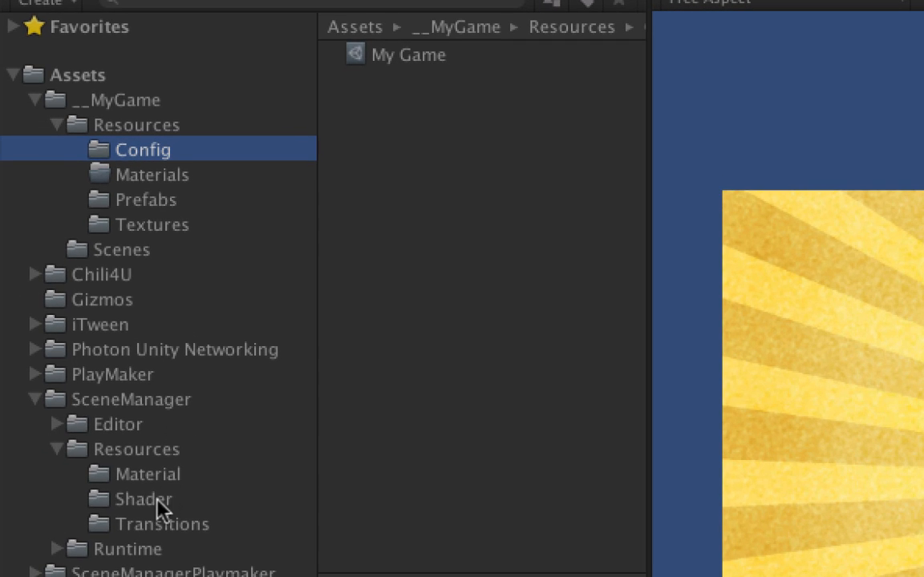
Check the SceneManager Transitions folder and set the Initialize Scene Manager prefab's Default Transition to Transitions/SMNewspaperTransition in its FSM
left_click(160, 526)
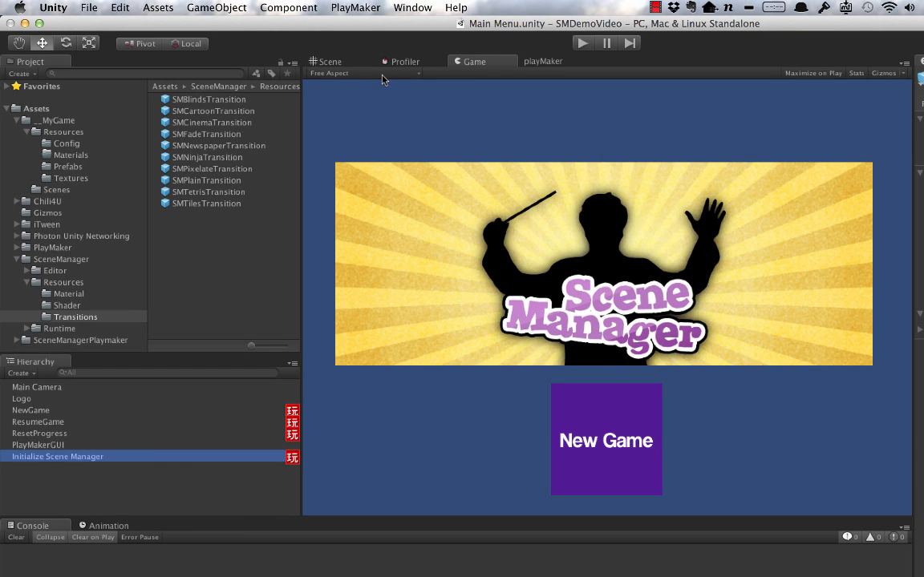
left_click(543, 61)
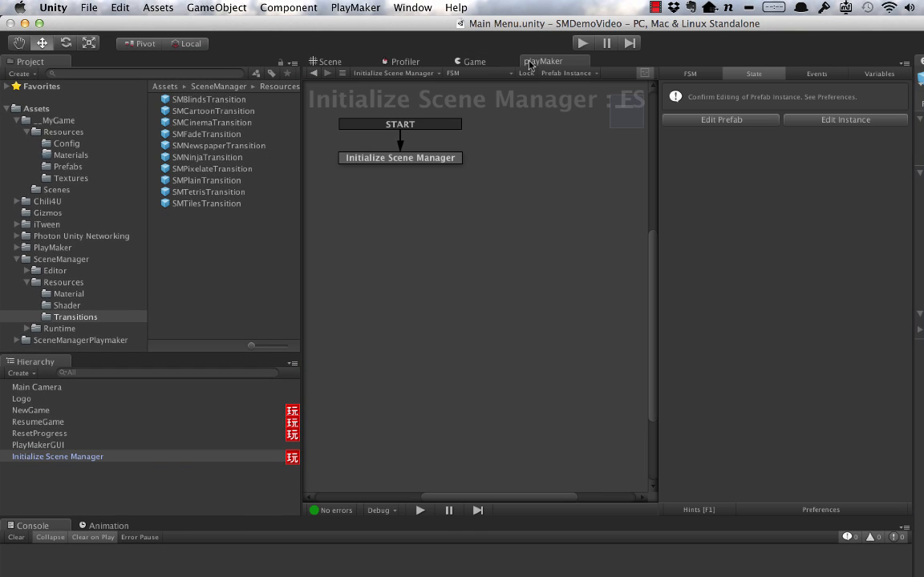
left_click(704, 120)
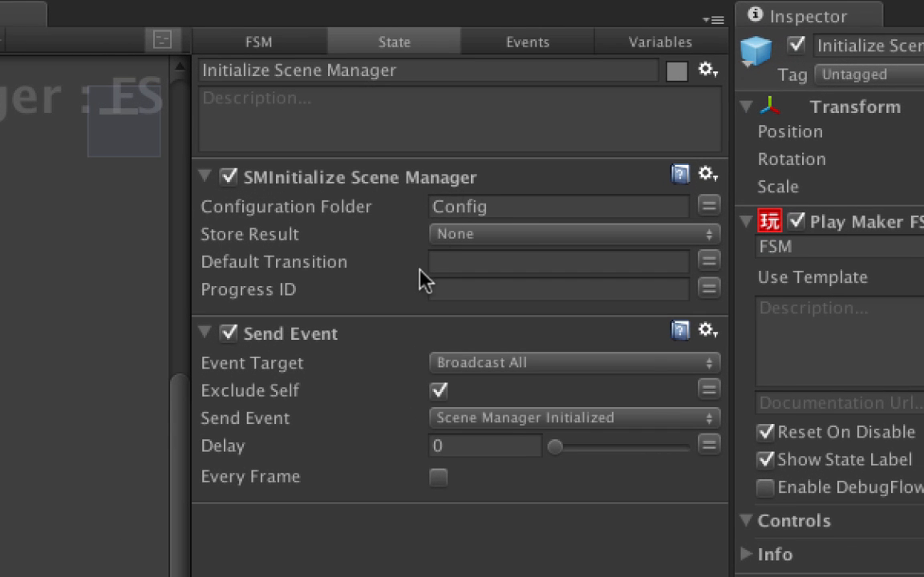
left_click(464, 271)
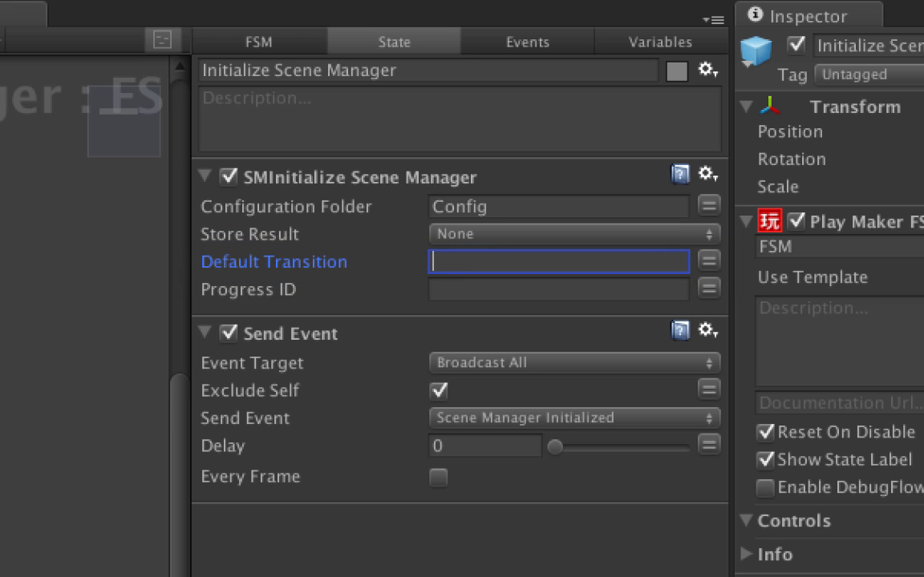
left_click(437, 262)
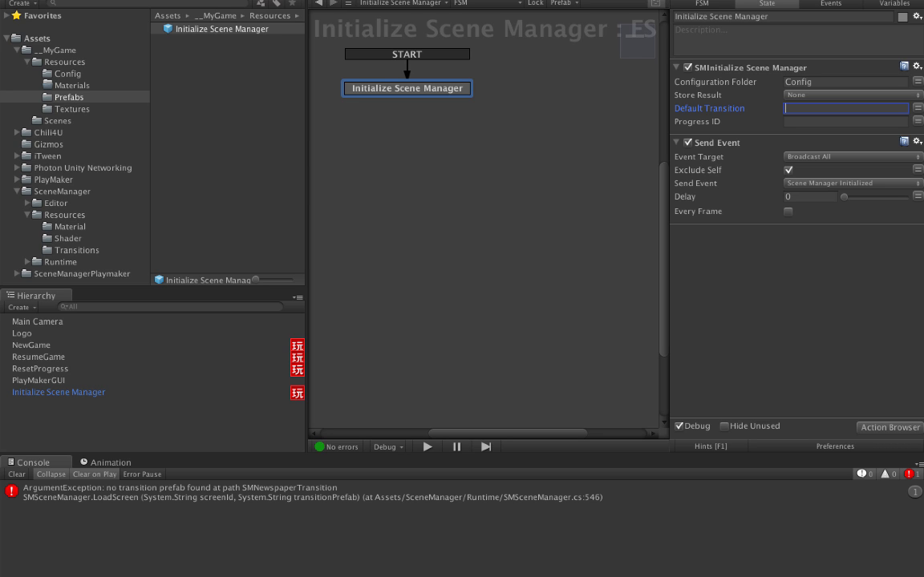
type("Tran")
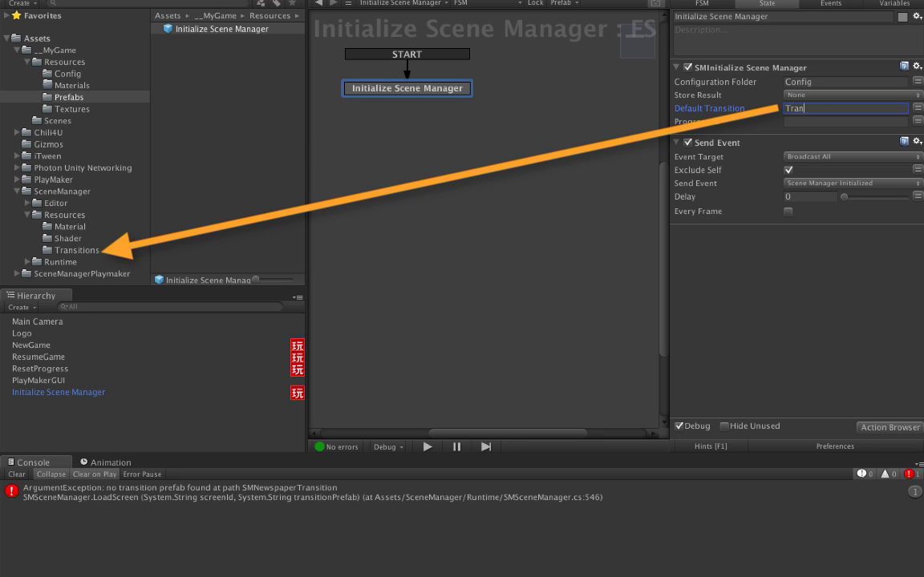
type("sitions/SMNewspaperTr")
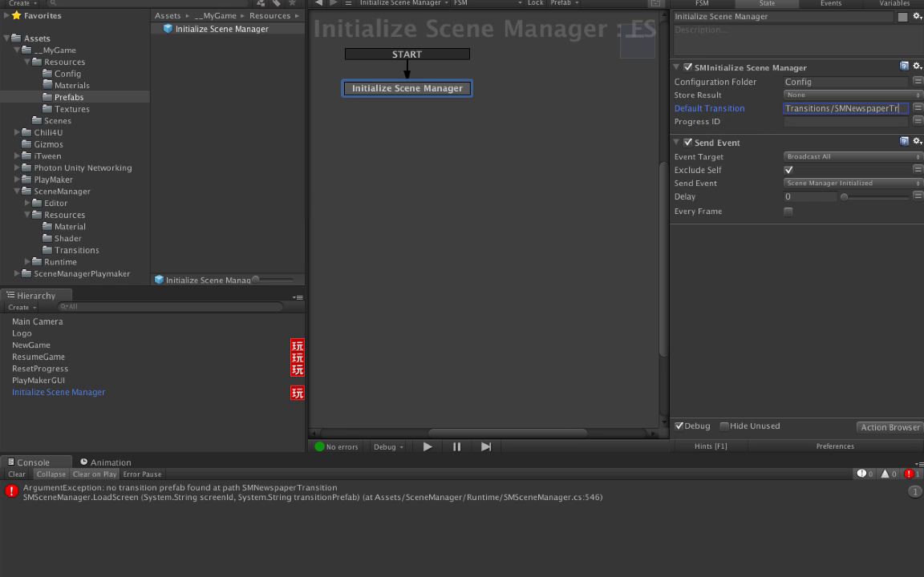
type("ansition")
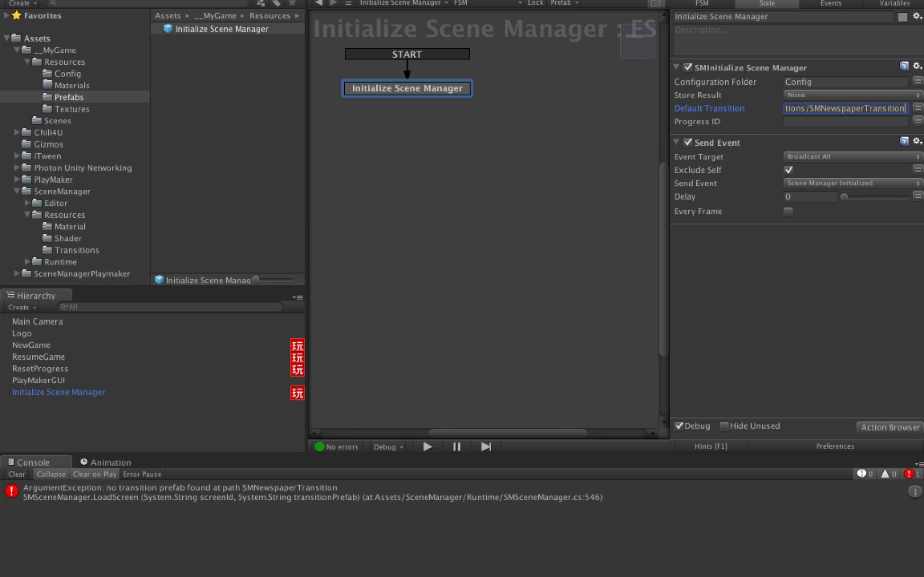